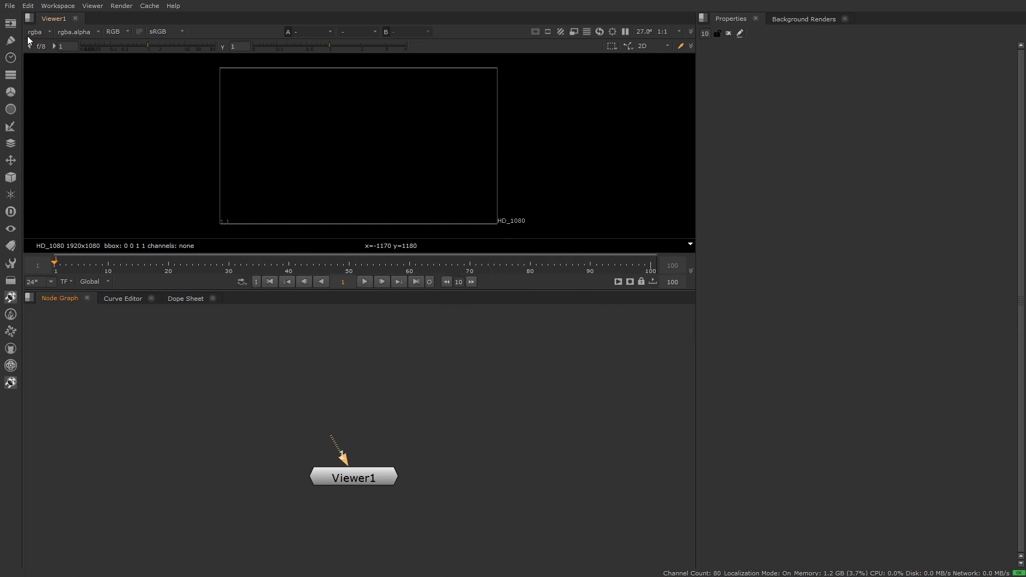
Import helicopter.exr into the node graph and place the Viewer1 node beneath its Read node.
left_click_drag(1021, 398, 395, 351)
scroll(395, 351, "up", 4)
middle_click_drag(283, 575, 304, 545)
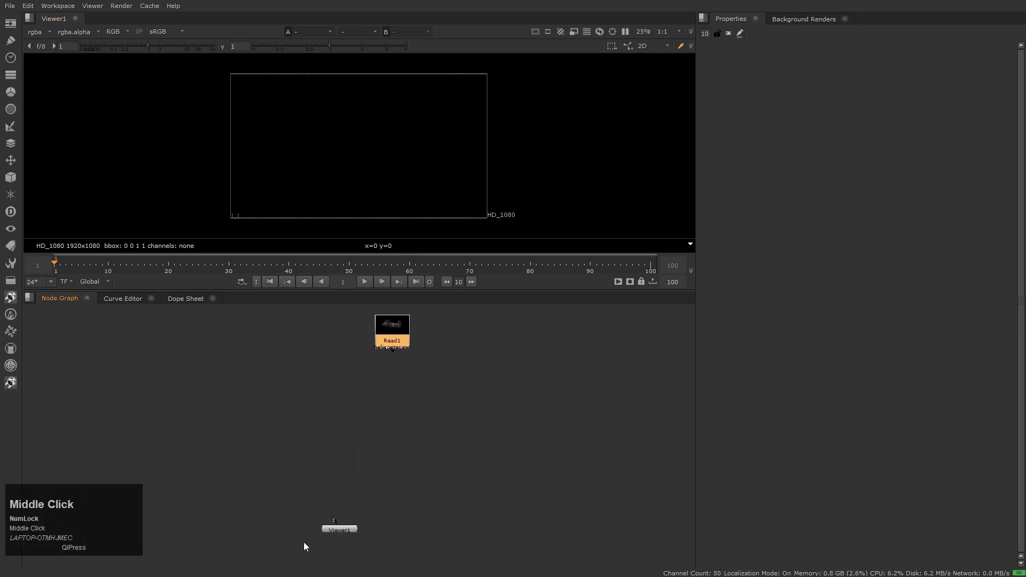
left_click_drag(335, 525, 403, 391)
scroll(404, 336, "up", 4)
middle_click_drag(404, 336, 404, 373)
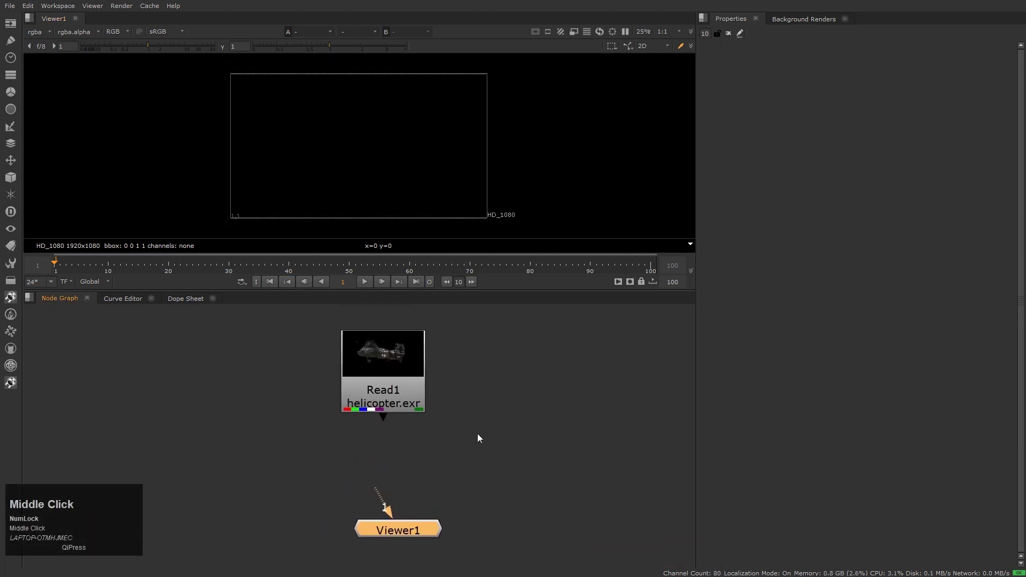
Connect the helicopter Read node to the viewer and fit its image in the view.
left_click(409, 396)
key("1")
left_click(451, 136)
key("f")
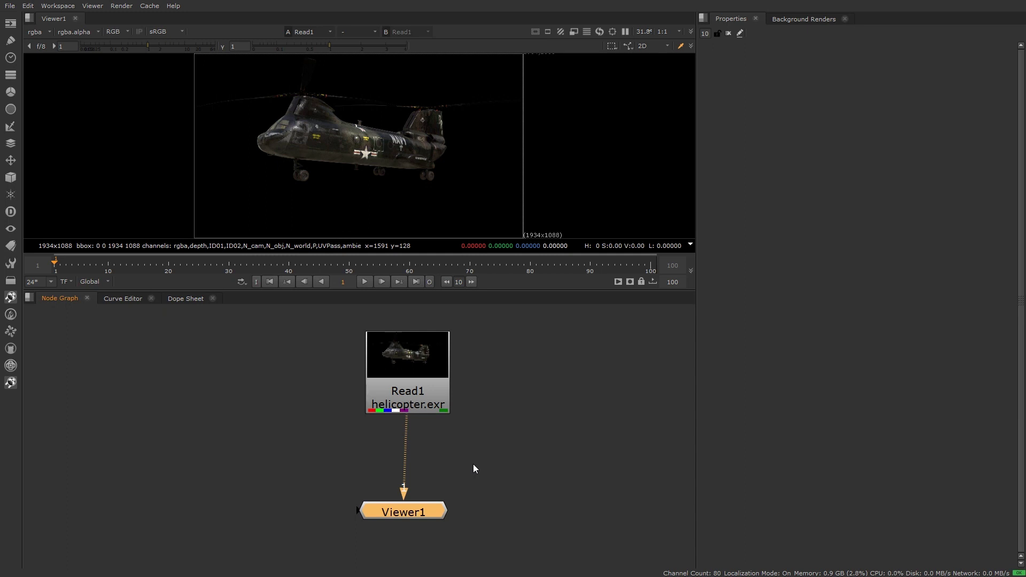
Add a LayerContactSheet node after the helicopter Read node and show the layer names.
left_click(426, 407)
key("Tab")
type("layercon")
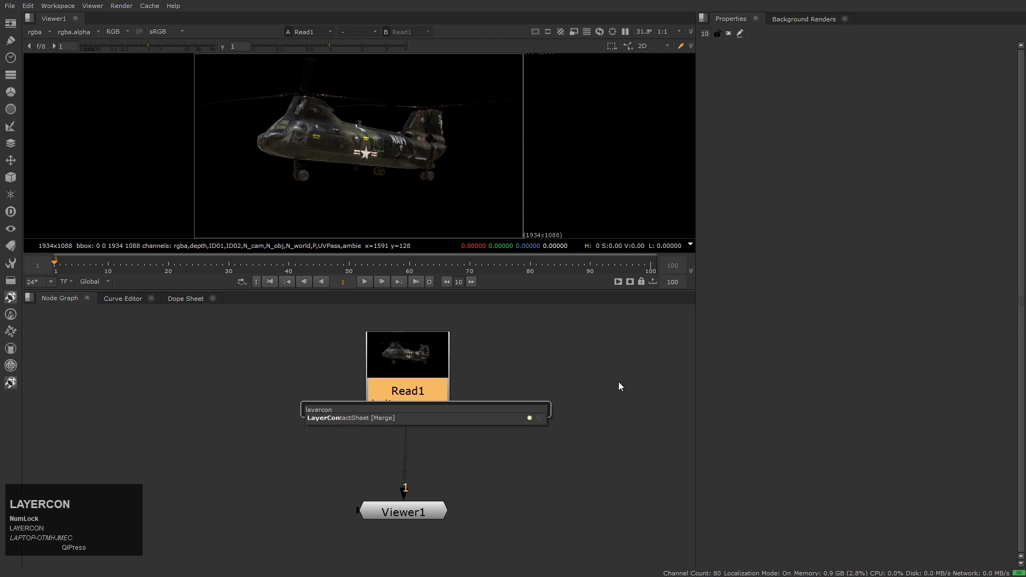
key("Return")
left_click(784, 141)
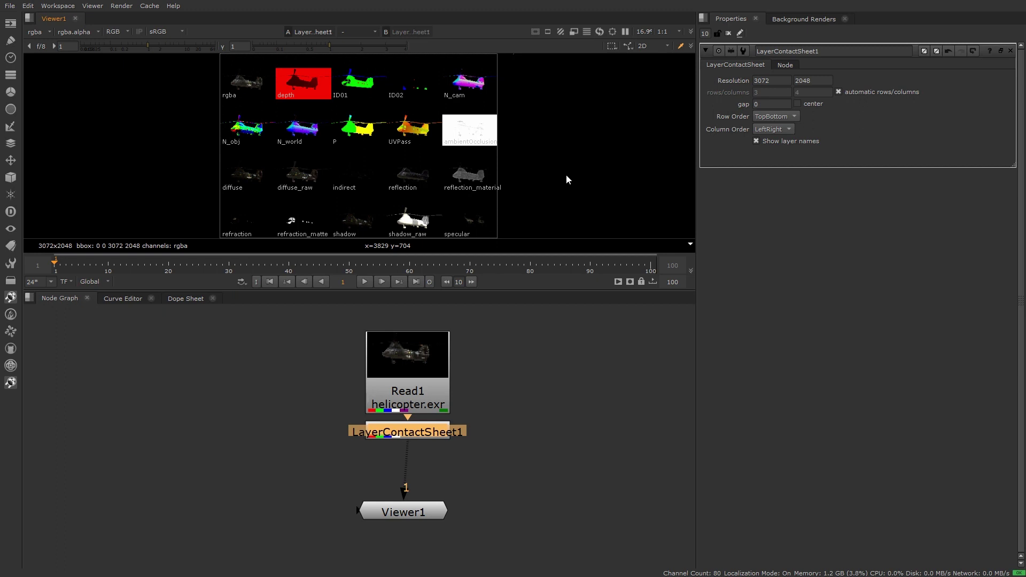
Delete the helicopter Read node and the LayerContactSheet node.
left_click(515, 445)
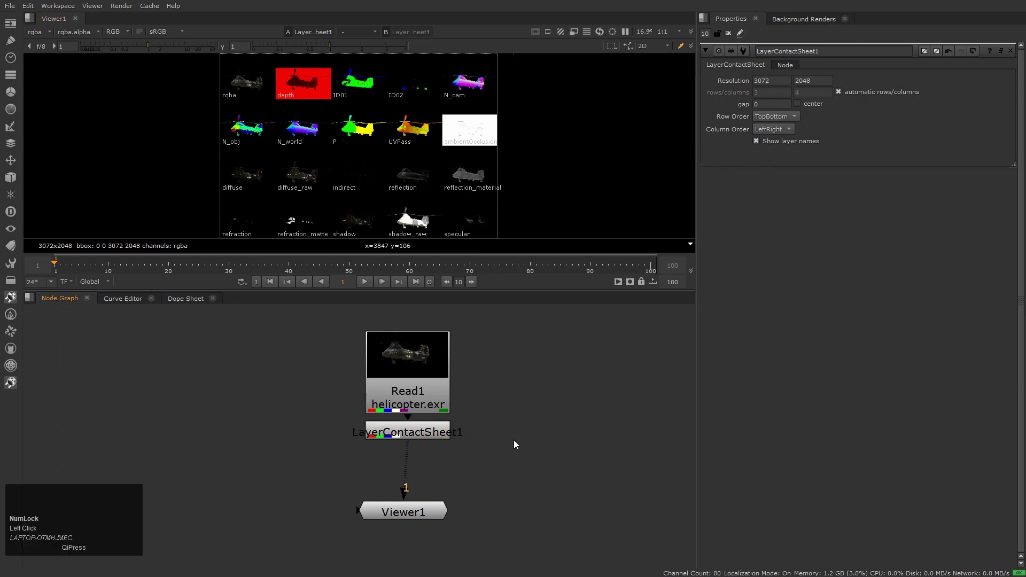
left_click_drag(322, 313, 533, 443)
key("Delete")
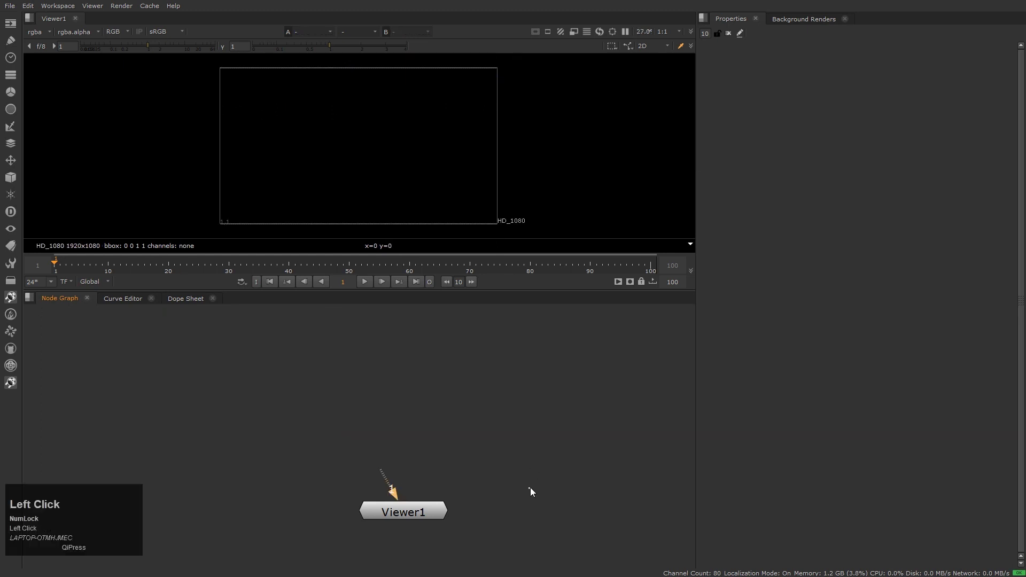
key("f")
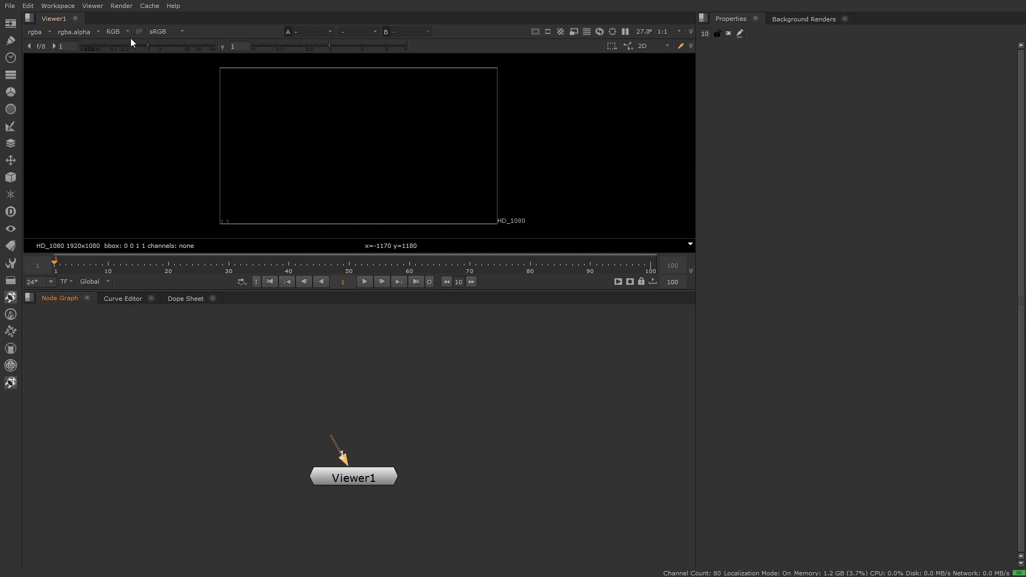
Add a Text node to the node graph and place it above Viewer1.
left_click(262, 390)
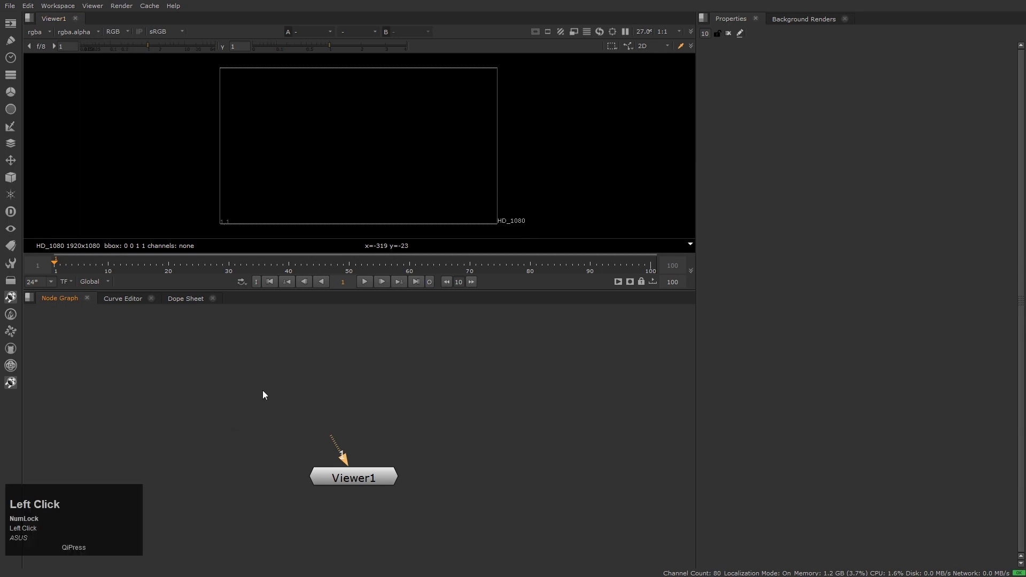
middle_click_drag(258, 363, 259, 371)
scroll(259, 370, "up", 1)
left_click(259, 370)
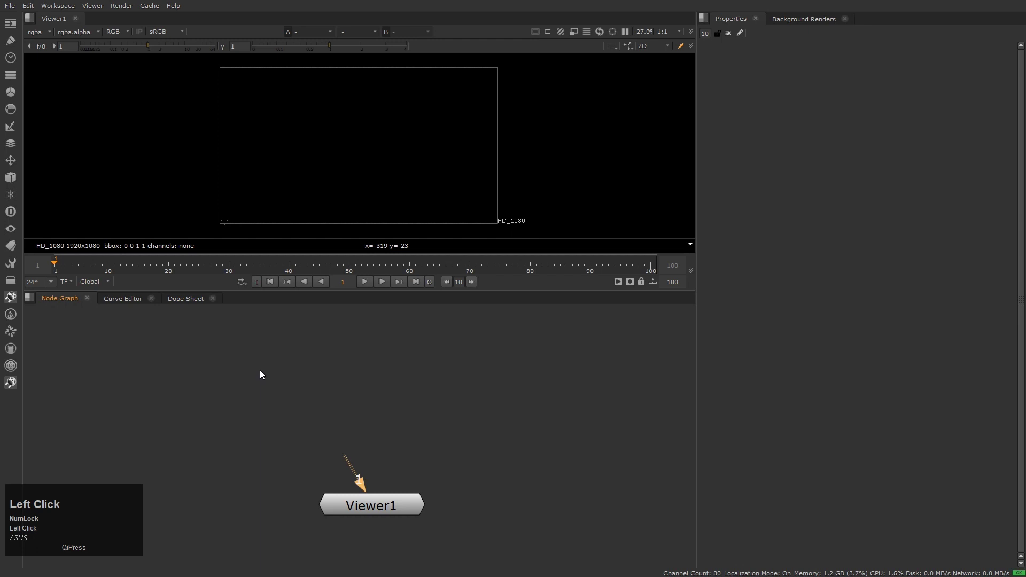
key("Tab")
type("text")
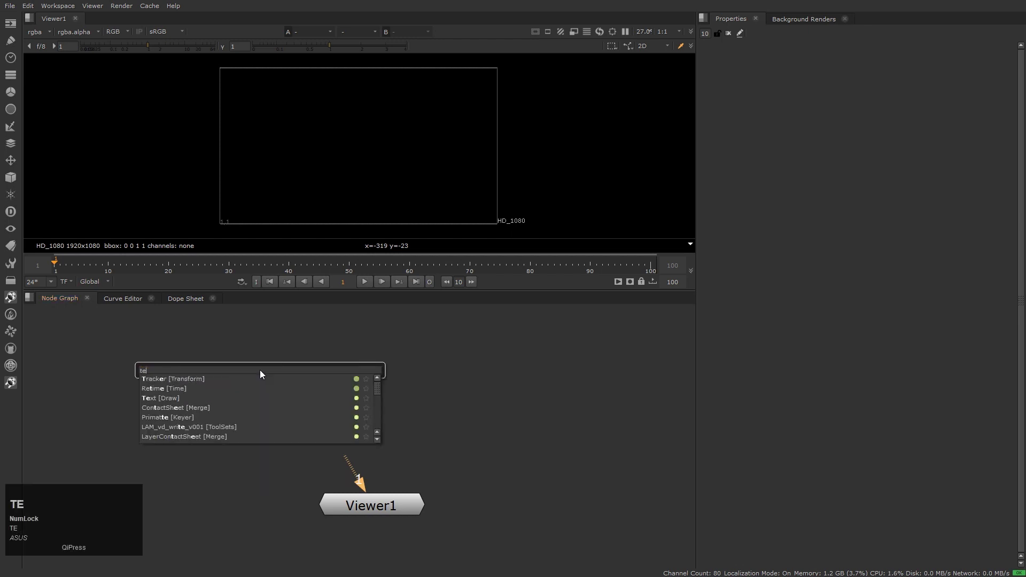
key("Return")
left_click_drag(260, 370, 336, 357)
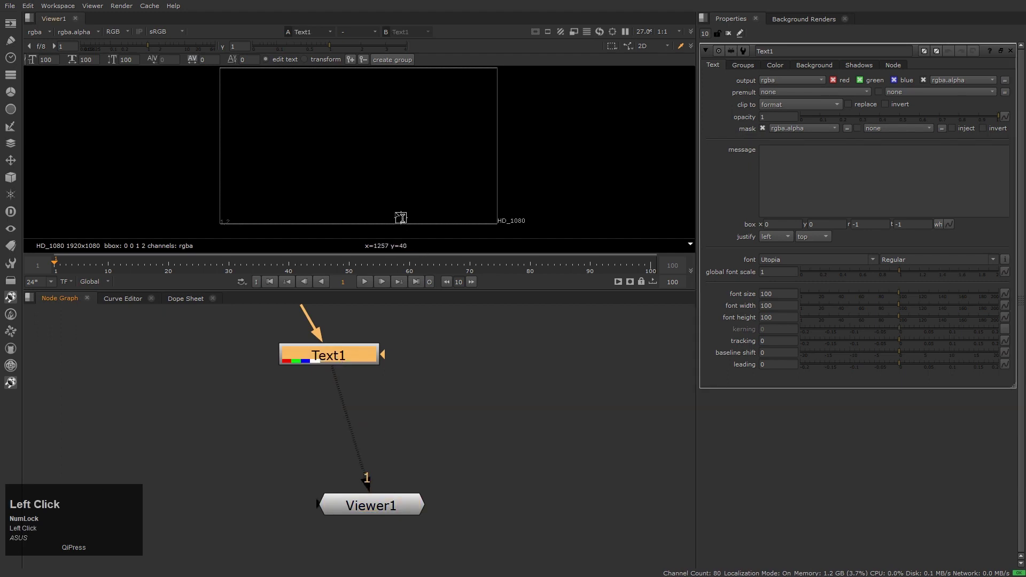
Enter RGBA.red as the message of the Text1 node.
scroll(410, 182, "down", 2)
scroll(411, 192, "up", 2)
left_click(811, 165)
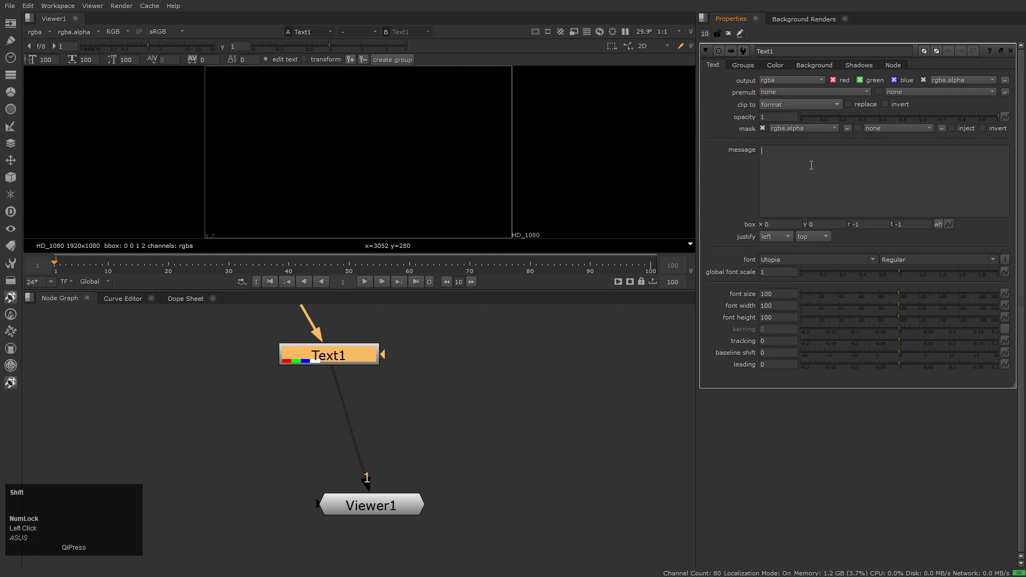
type("RGBA")
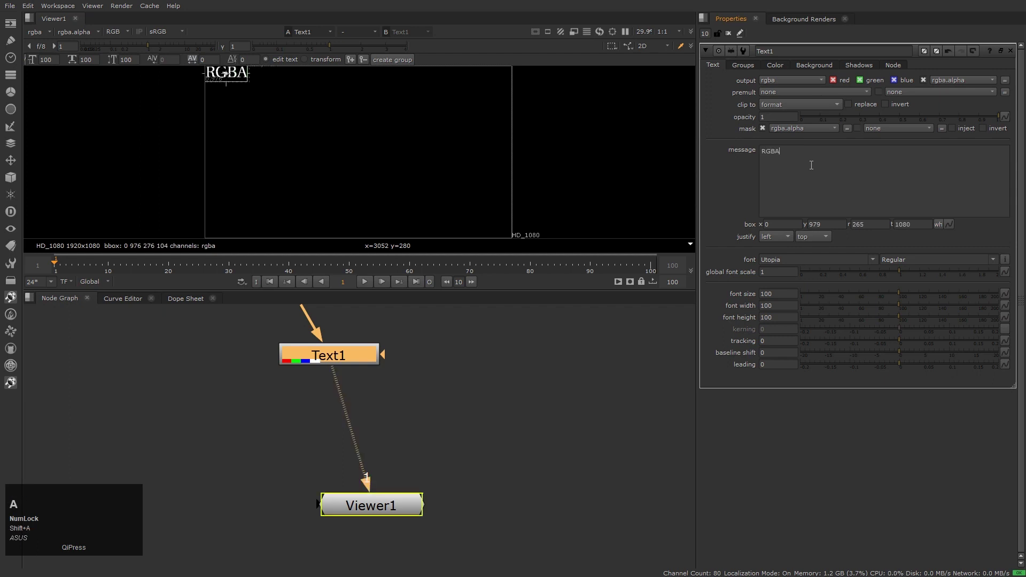
type(".red")
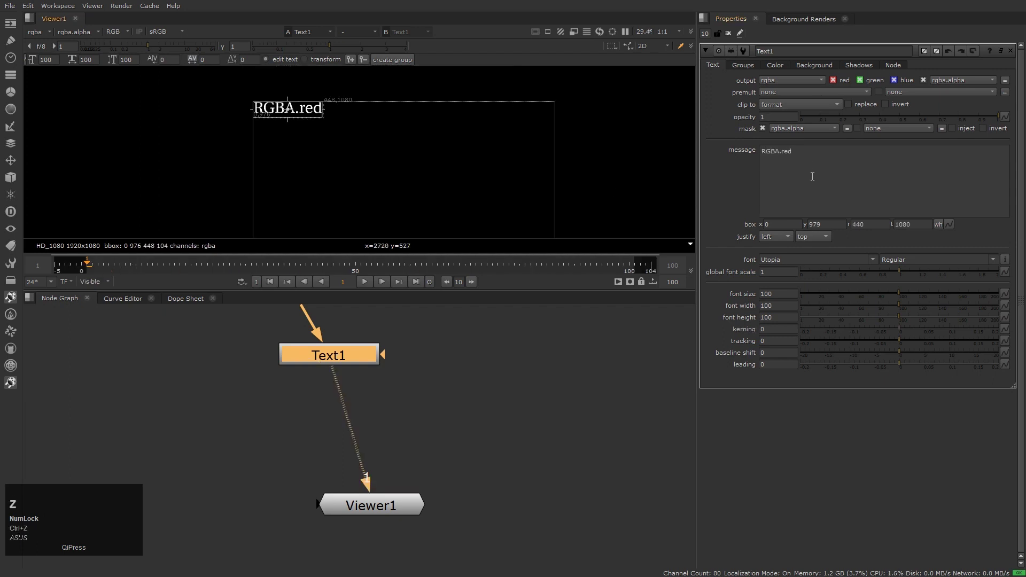
Justify the RGBA.red text to center both horizontally and vertically.
left_click_drag(822, 152, 725, 154)
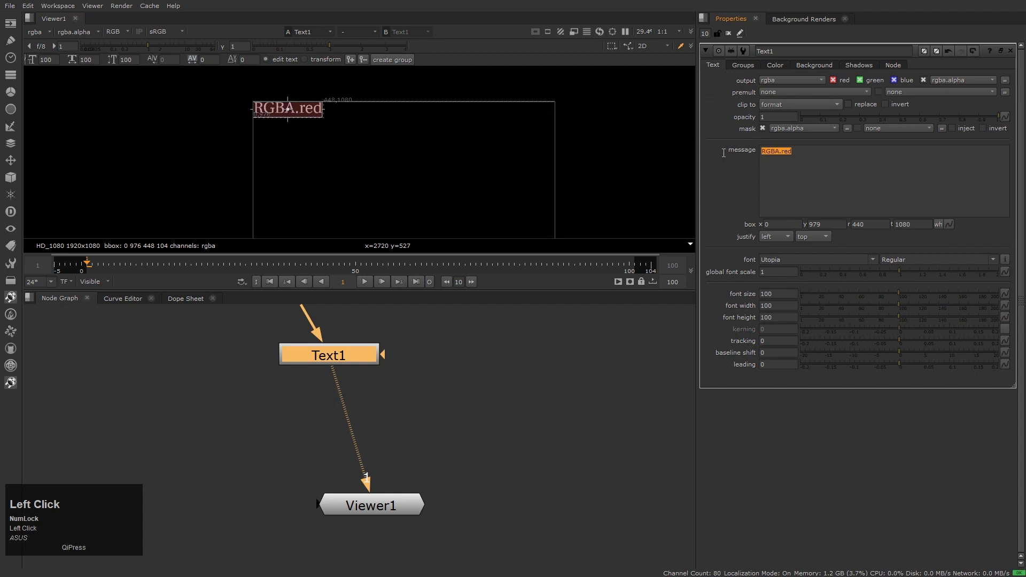
left_click(785, 236)
left_click(784, 248)
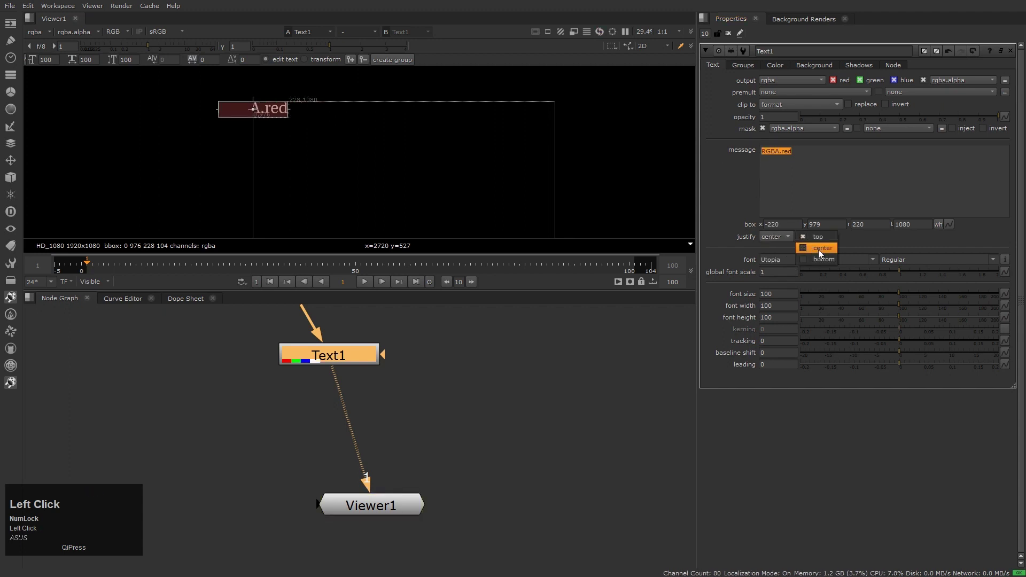
left_click(819, 249)
scroll(481, 206, "up", 2)
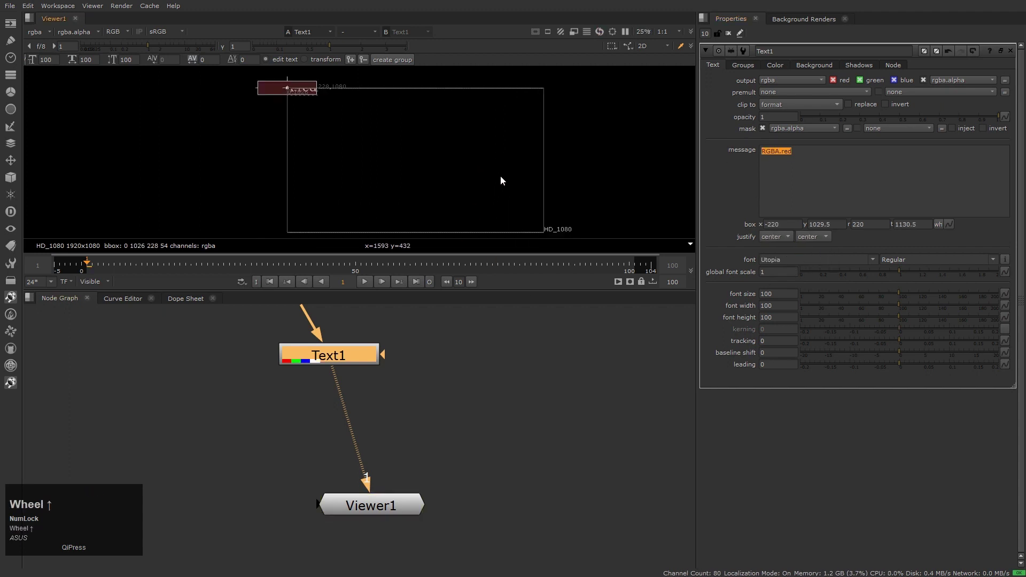
Set the text box of Text1 to x 0, y 0, r 1920 and t 1080.
left_click(794, 225)
type("0")
key("Tab")
type("0")
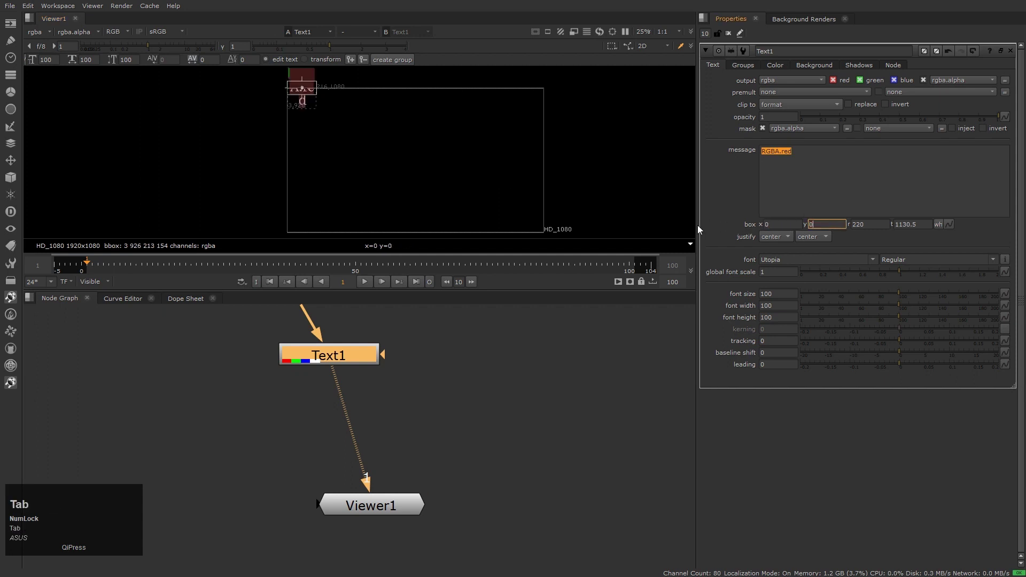
key("Tab")
type("1920")
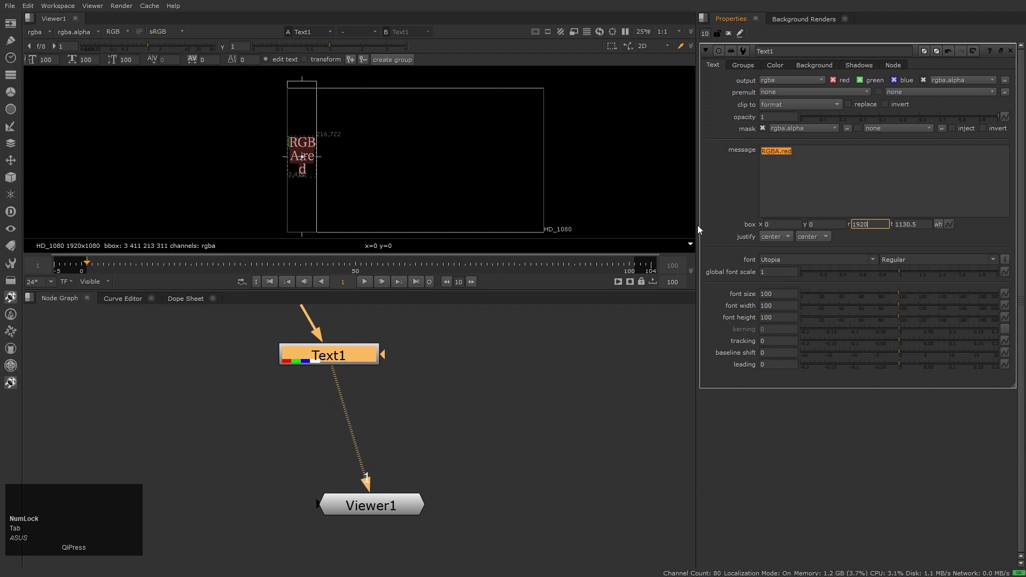
key("Tab")
type("1080")
key("Return")
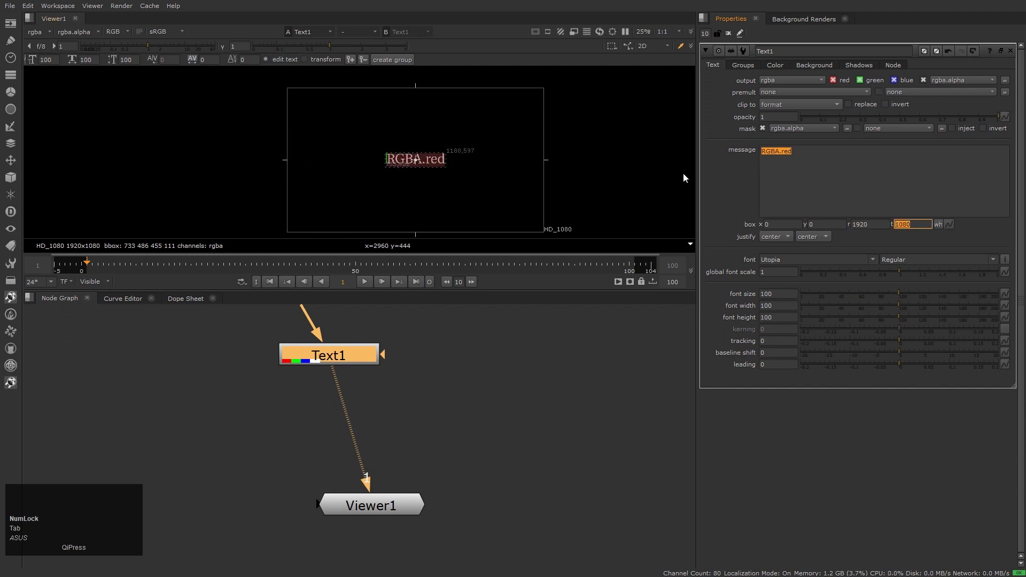
Align the Text1 node directly above Viewer1 in the node graph.
left_click(406, 406)
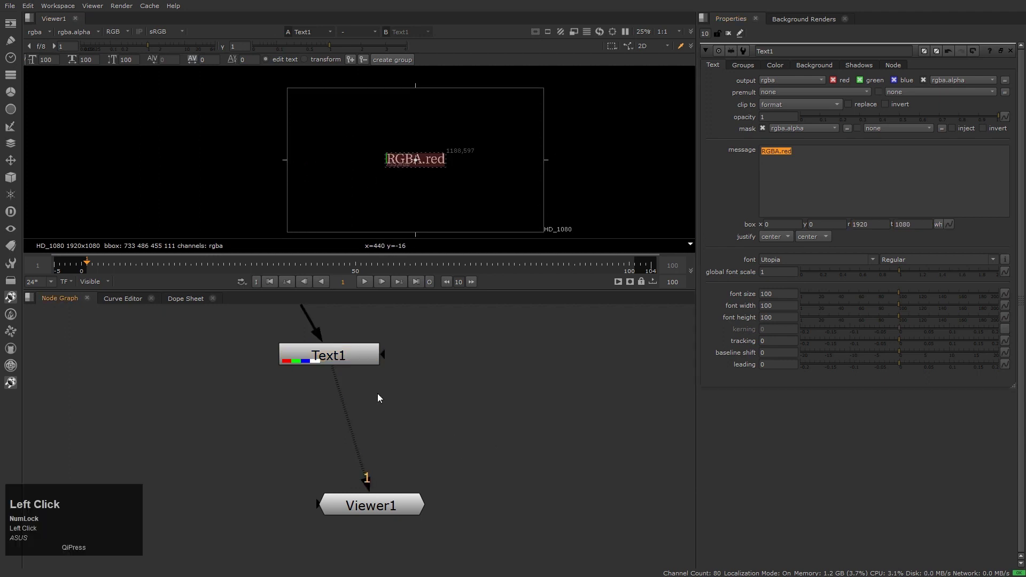
left_click_drag(328, 357, 371, 392)
scroll(368, 389, "up", 2)
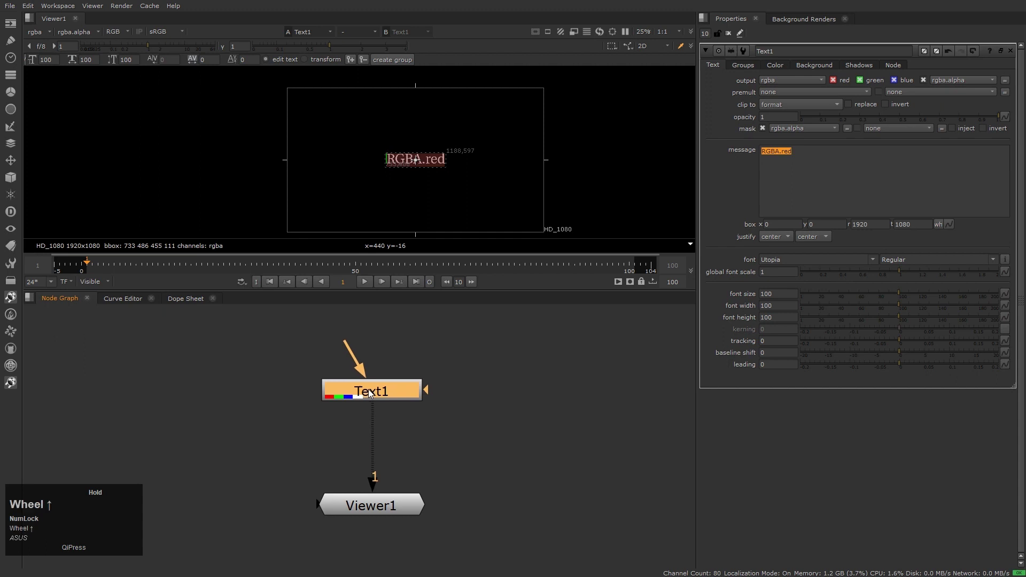
middle_click_drag(457, 425, 456, 412)
left_click(456, 411)
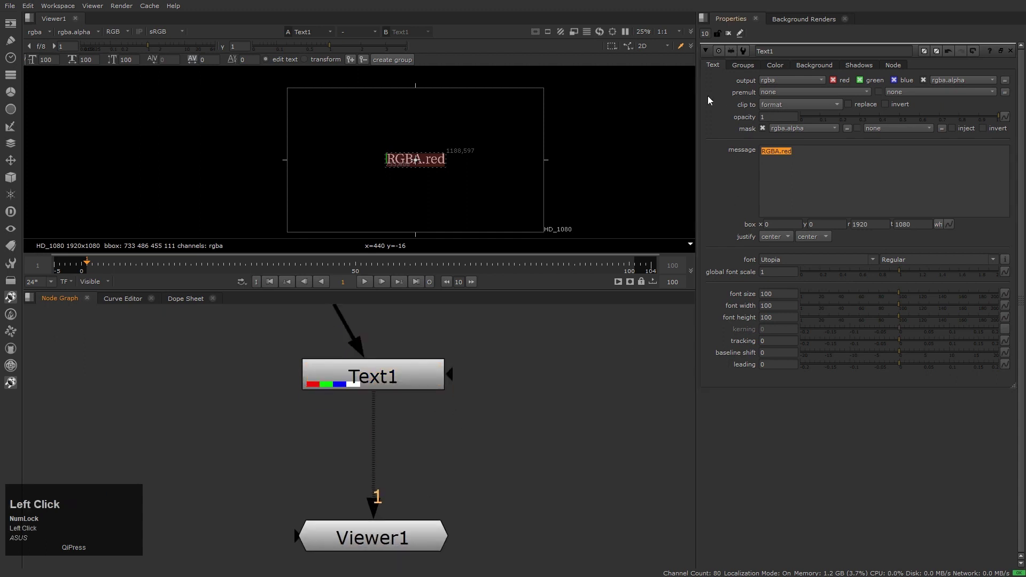
Limit the output of Text1 to the red channel by disabling green, blue and alpha.
left_click(717, 91)
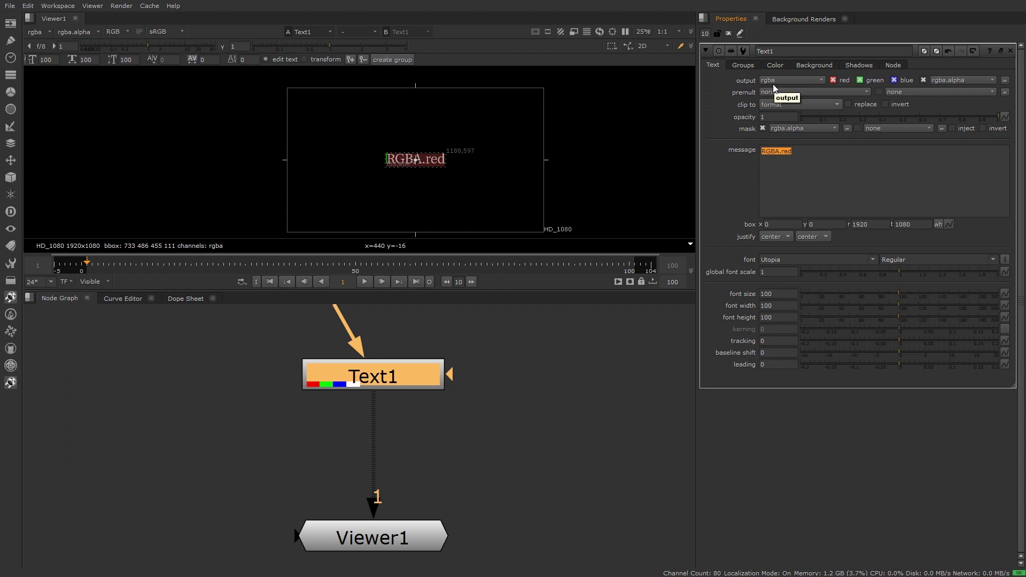
left_click(860, 80)
left_click(894, 80)
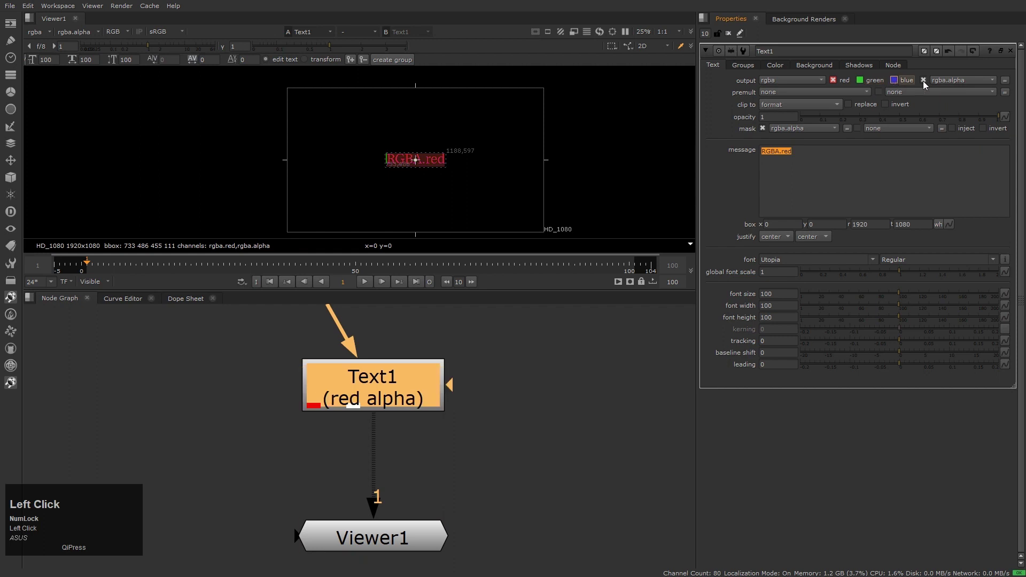
left_click(923, 80)
left_click(539, 424)
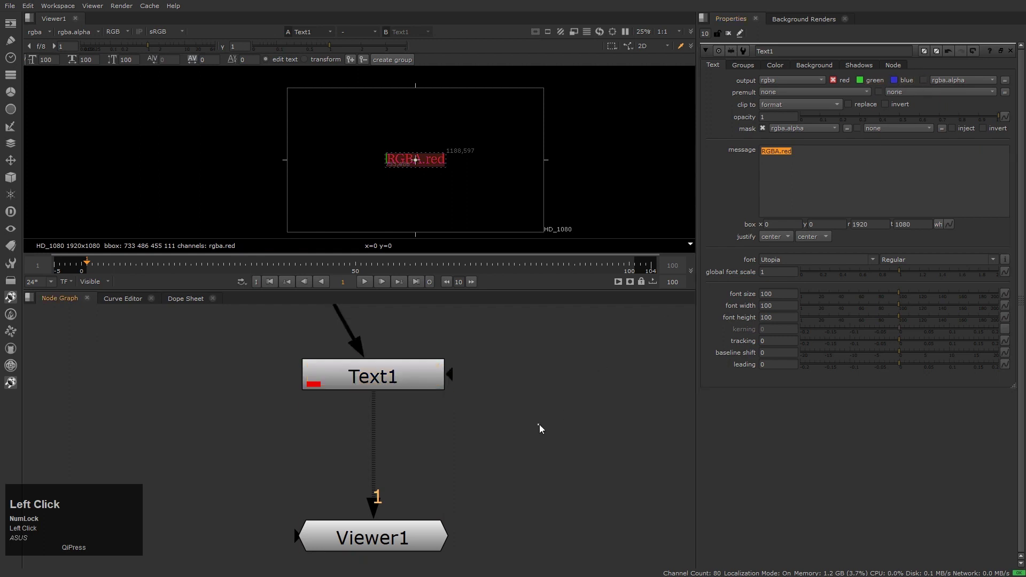
Label the Text1 node with the expression [value message] and return to its message text.
left_click(357, 384)
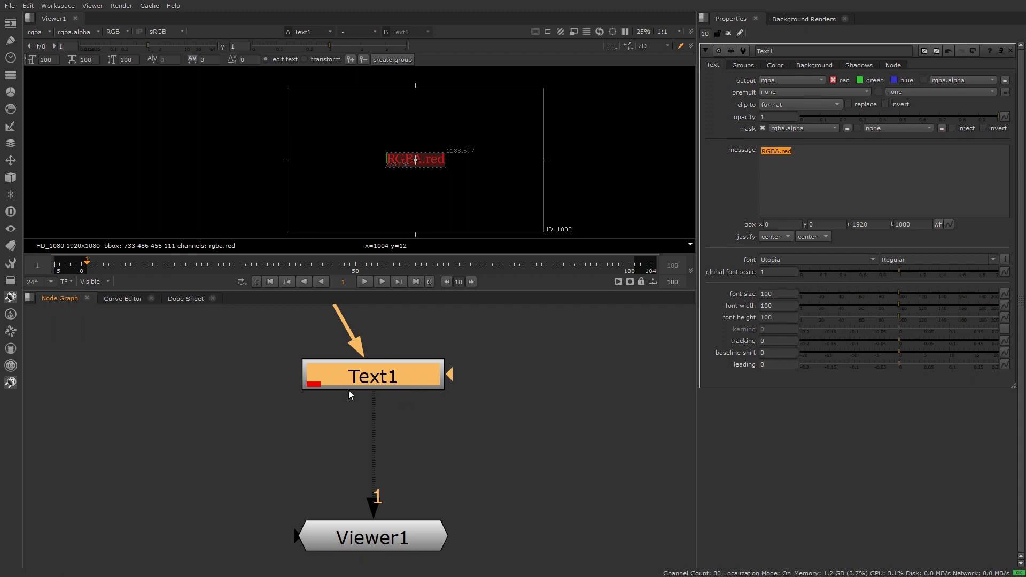
left_click(892, 65)
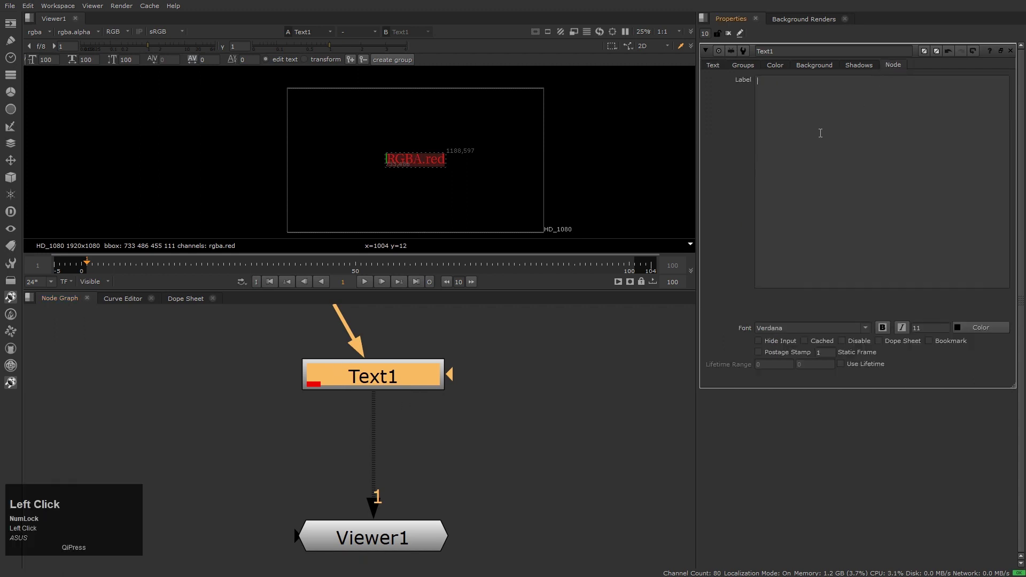
type("[value ")
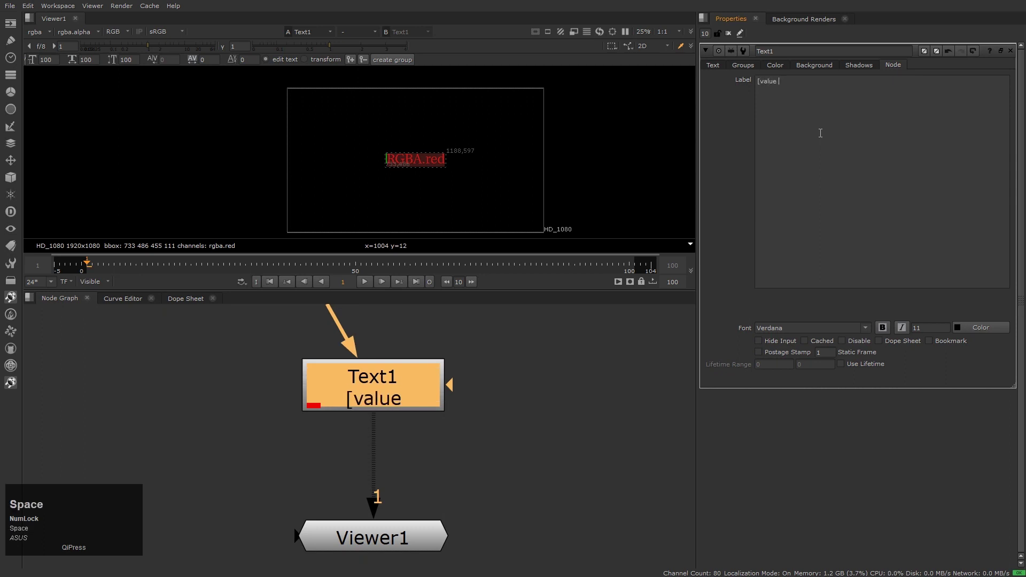
type("message")
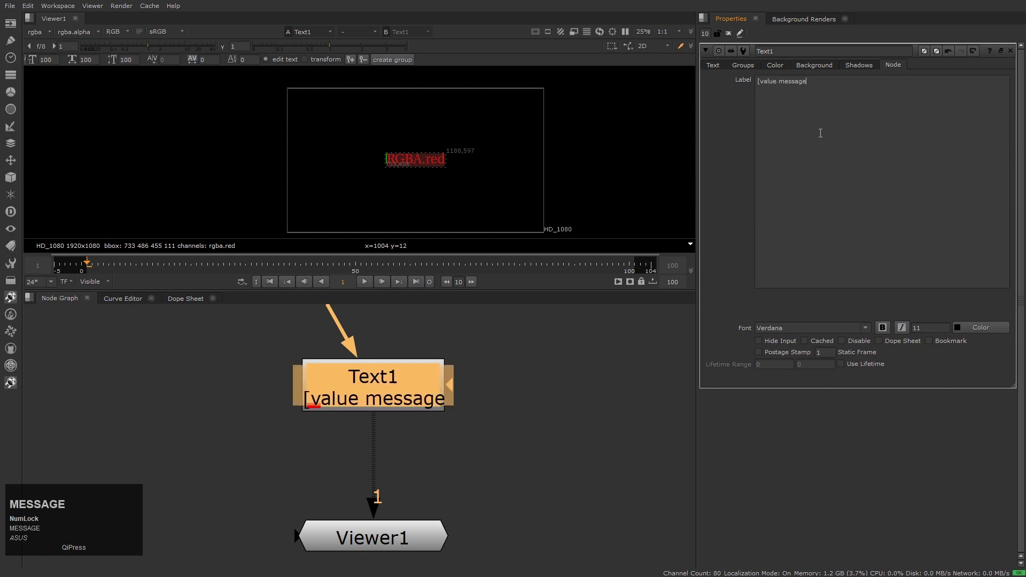
type("]")
left_click(713, 65)
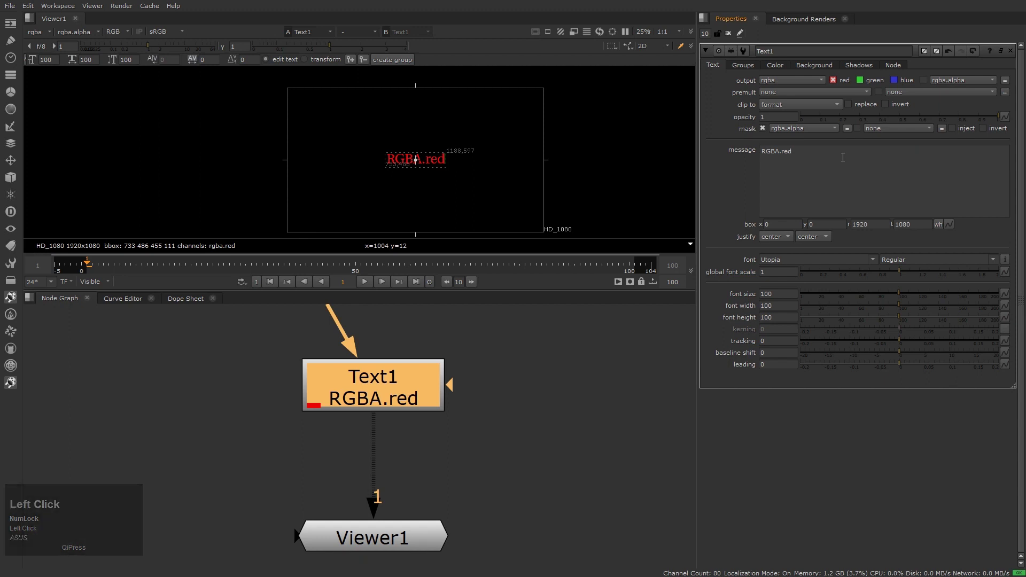
left_click_drag(793, 151, 736, 154)
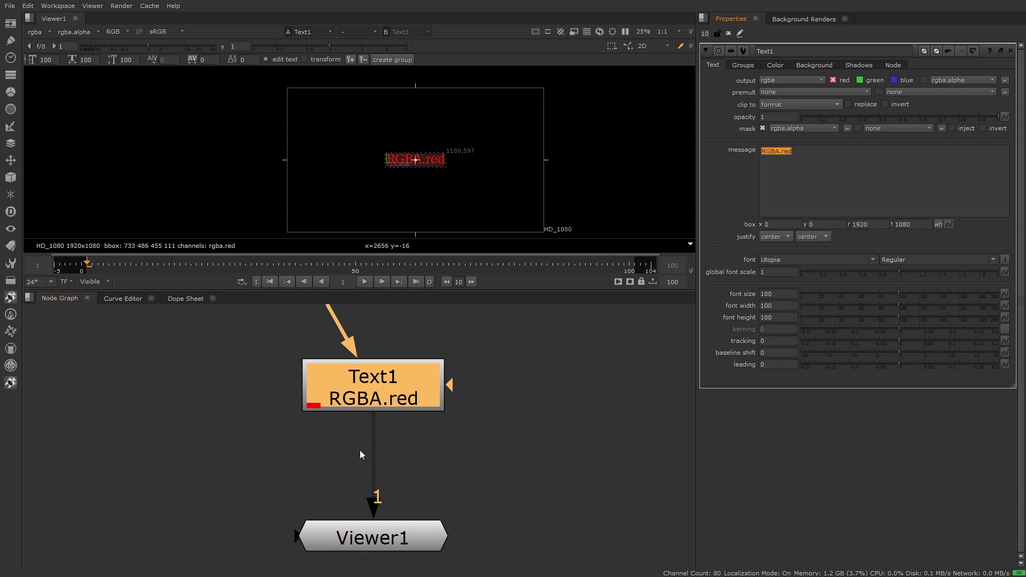
Move Text1 slightly up and paste a copy of it between Text1 and Viewer1.
left_click(572, 450)
left_click_drag(405, 404, 406, 378)
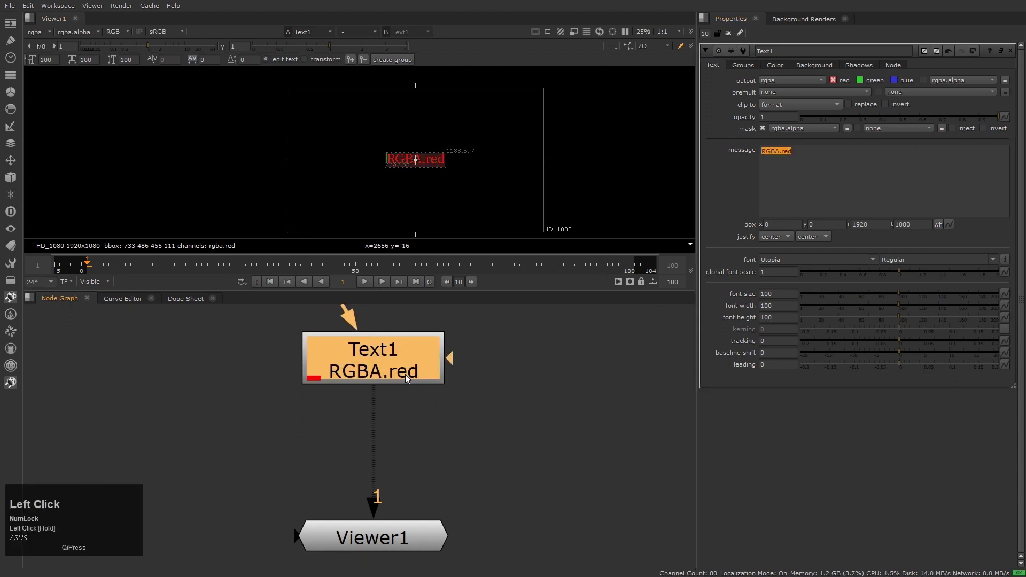
key("ctrl+v")
left_click(398, 434)
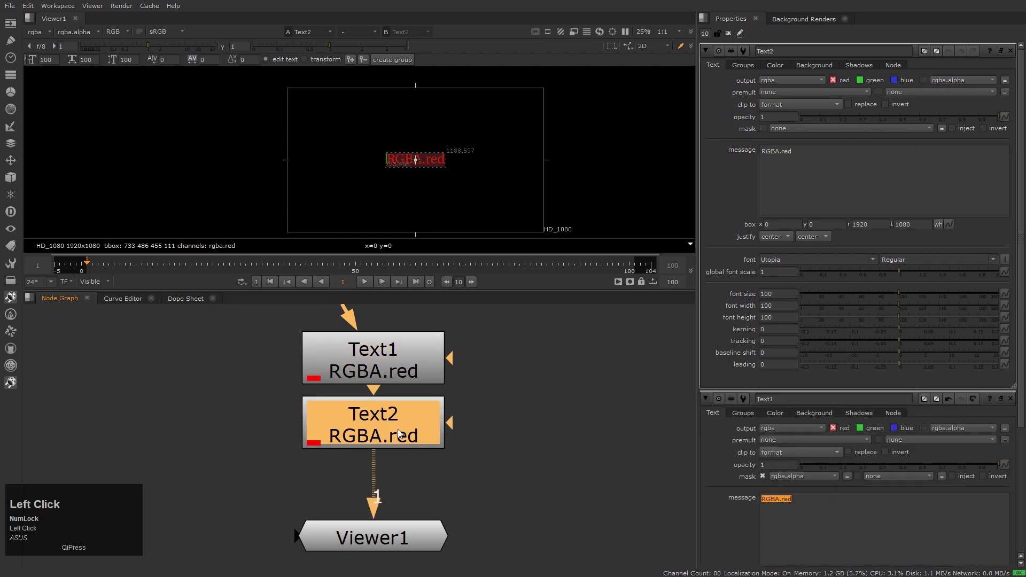
Change Text2's message to RGBA.green and limit its output to the green channel.
left_click(779, 151)
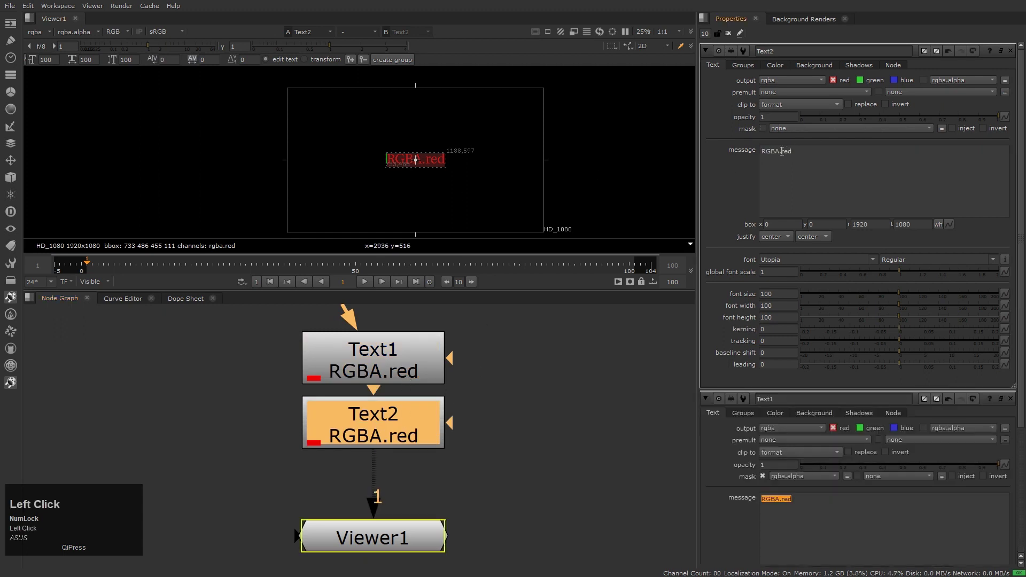
type("green")
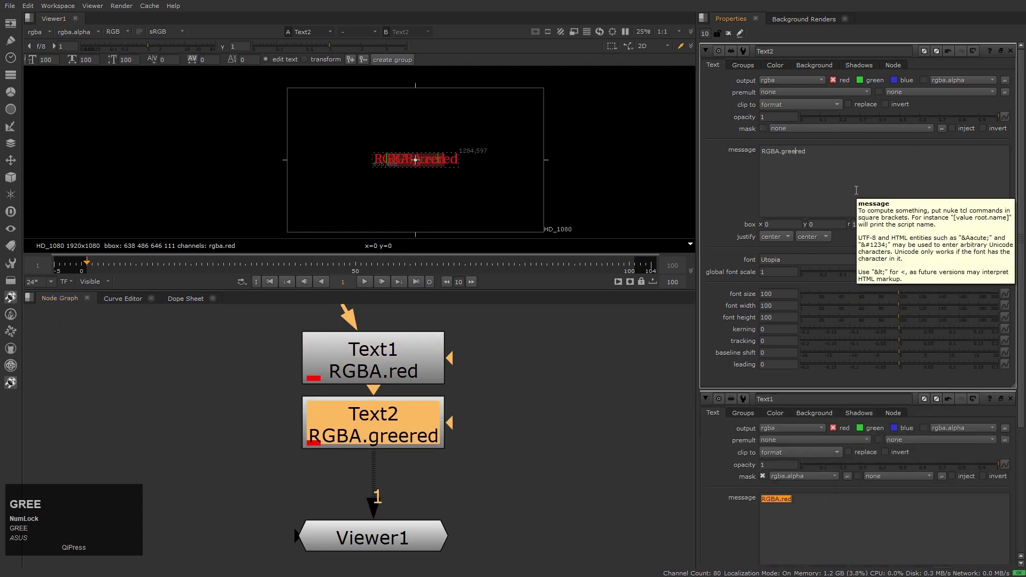
key("shift+End")
key("Delete")
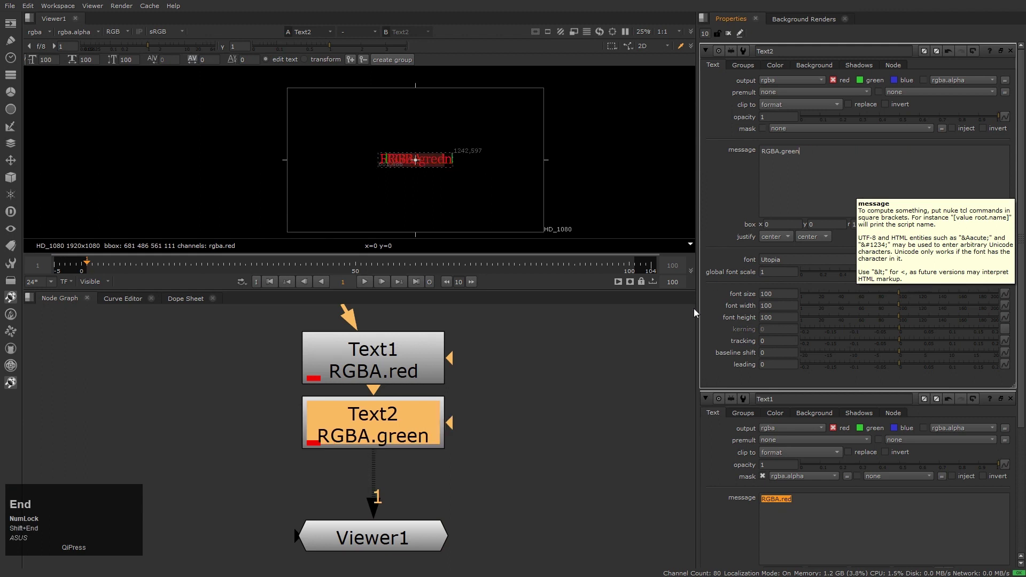
left_click(579, 411)
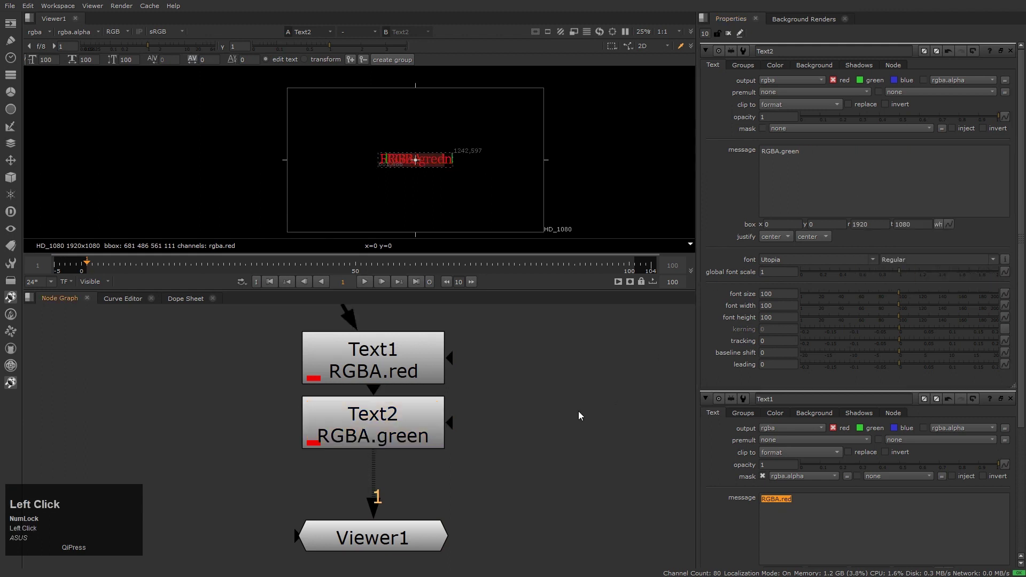
left_click(860, 81)
left_click(833, 80)
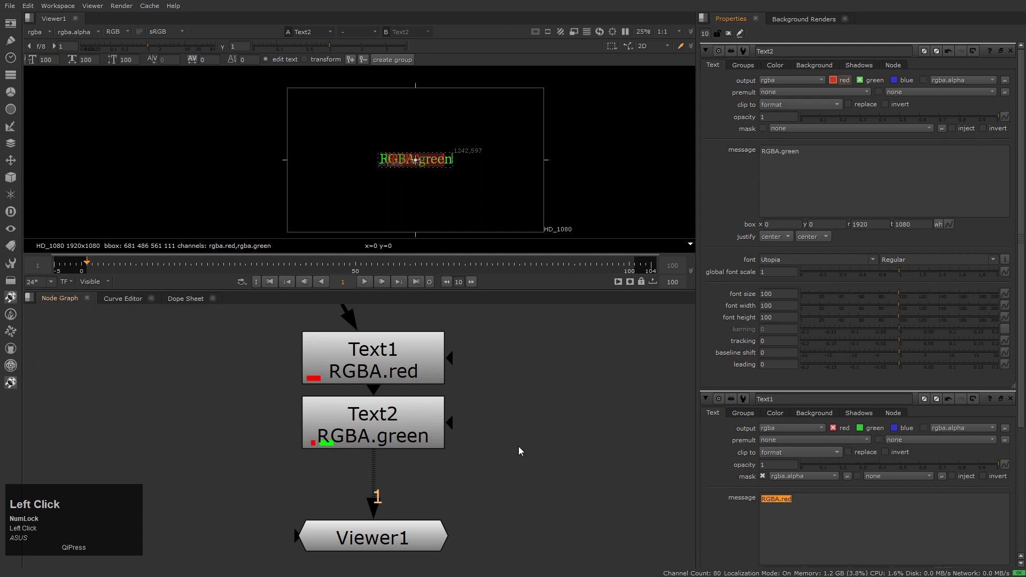
Paste a copy of Text2 directly below it and move Viewer1 down and to the left, away from the chain.
left_click(365, 432)
middle_click_drag(513, 422, 514, 389)
key("ctrl+c")
key("ctrl+v")
left_click(392, 469)
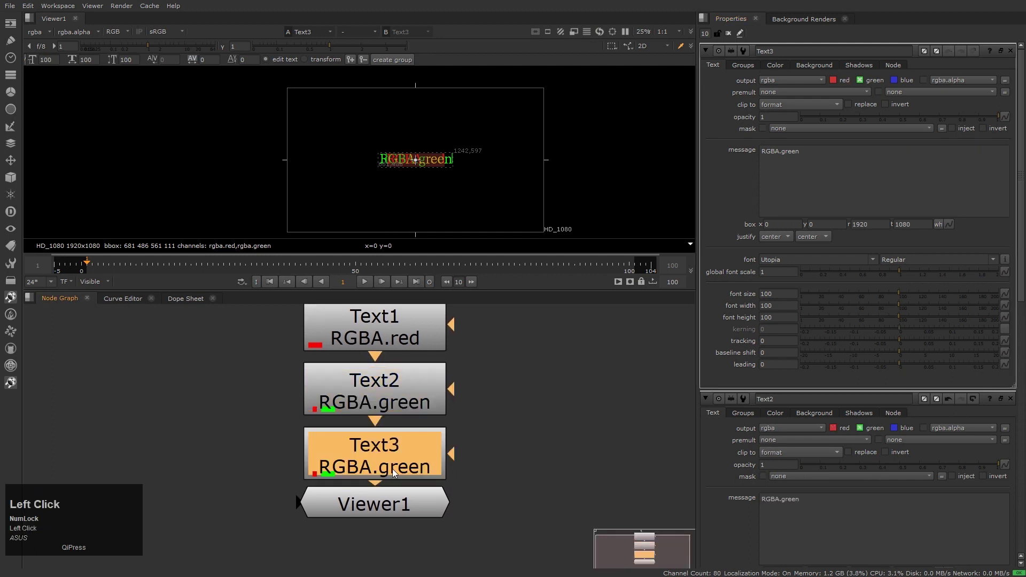
left_click_drag(374, 502, 187, 569)
Limit Text3's output to the blue channel and change its message to RGBA.blue.
left_click(365, 460)
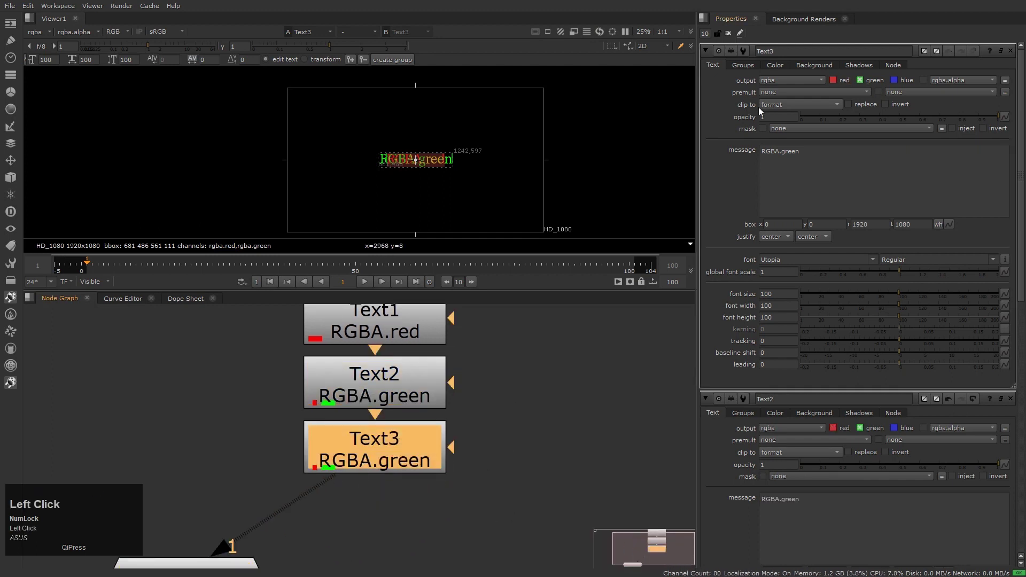
left_click(860, 81)
left_click(894, 81)
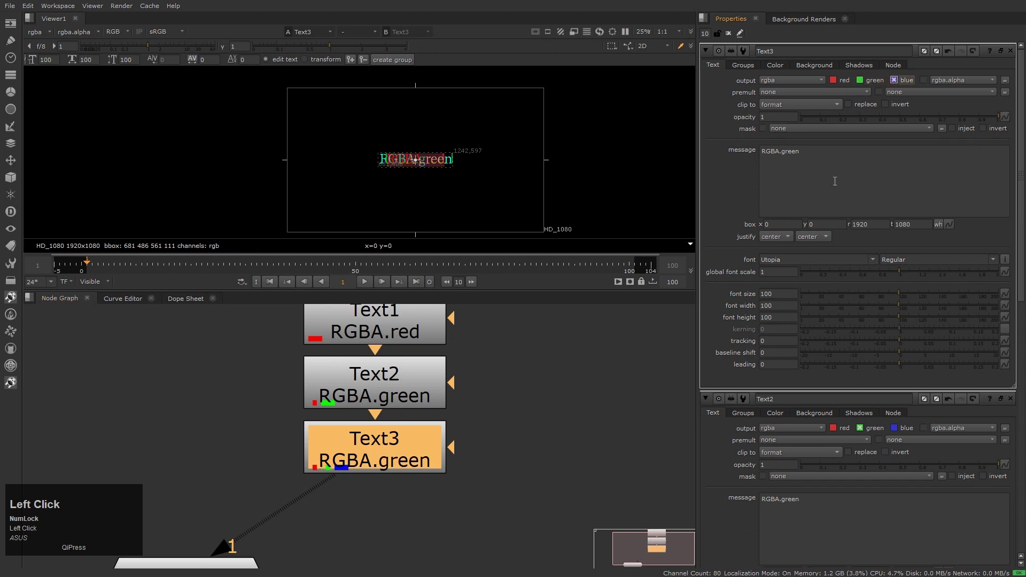
type("blue")
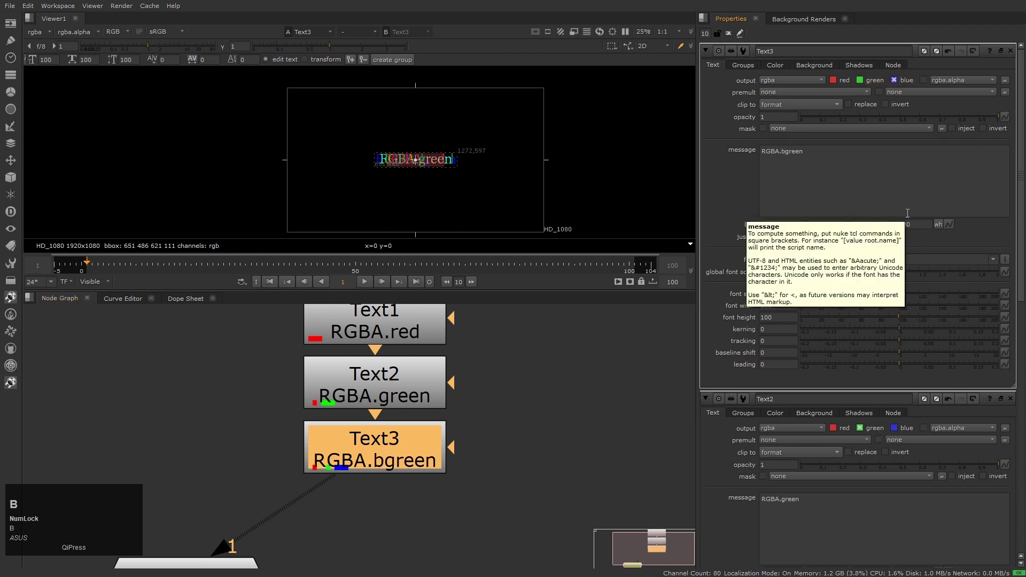
key("shift+End")
key("Delete")
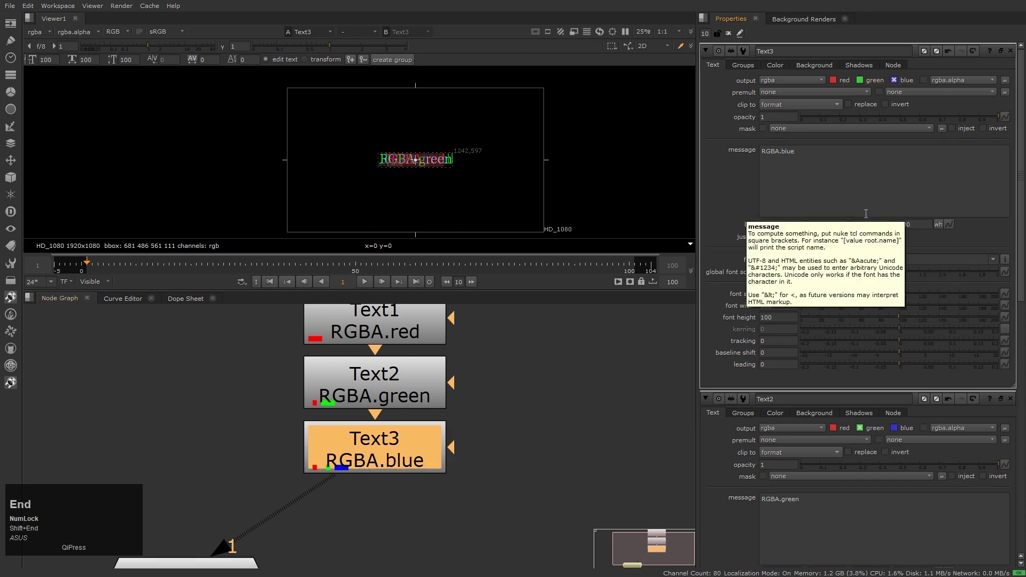
left_click(591, 406)
Move Viewer1 closer to the Text nodes, to the lower left of Text3.
scroll(405, 487, "down", 5)
scroll(435, 467, "up", 3)
left_click_drag(435, 468, 357, 433)
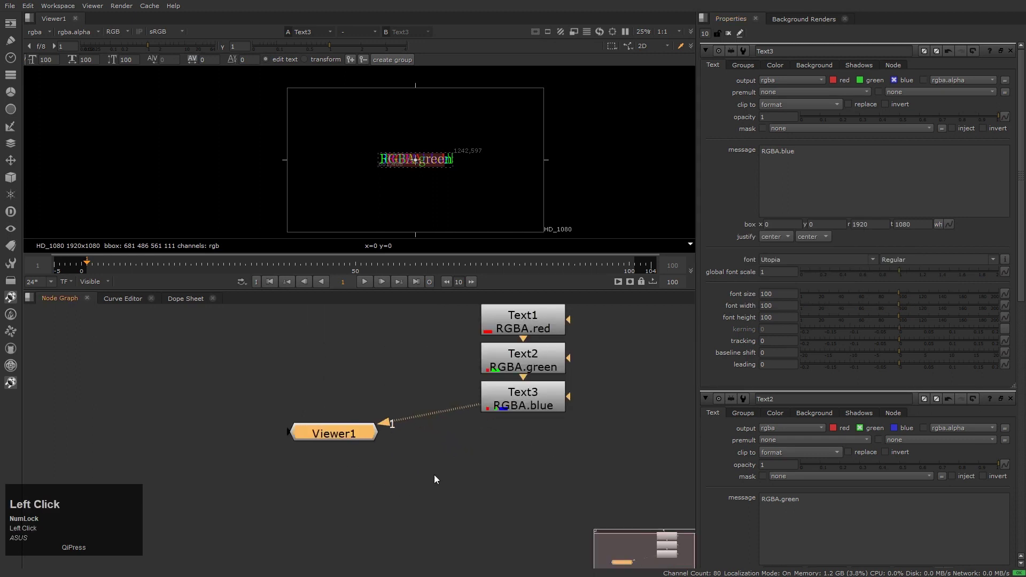
Examine the coloured channel indicators on the Text1, Text2 and Text3 nodes up close.
middle_click(489, 386)
scroll(531, 376, "up", 4)
left_click(535, 376)
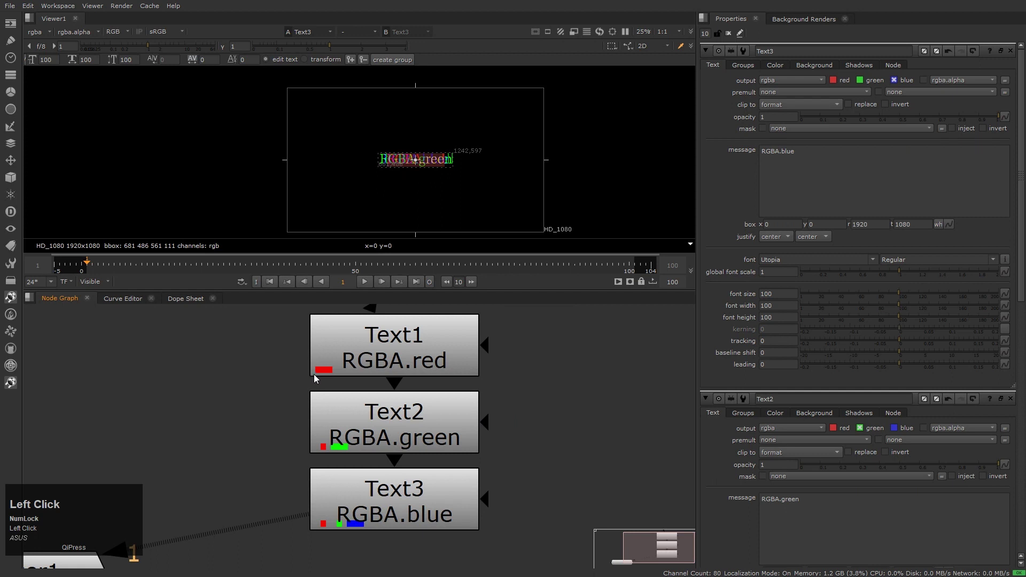
scroll(314, 374, "up", 3)
middle_click_drag(376, 384, 353, 365)
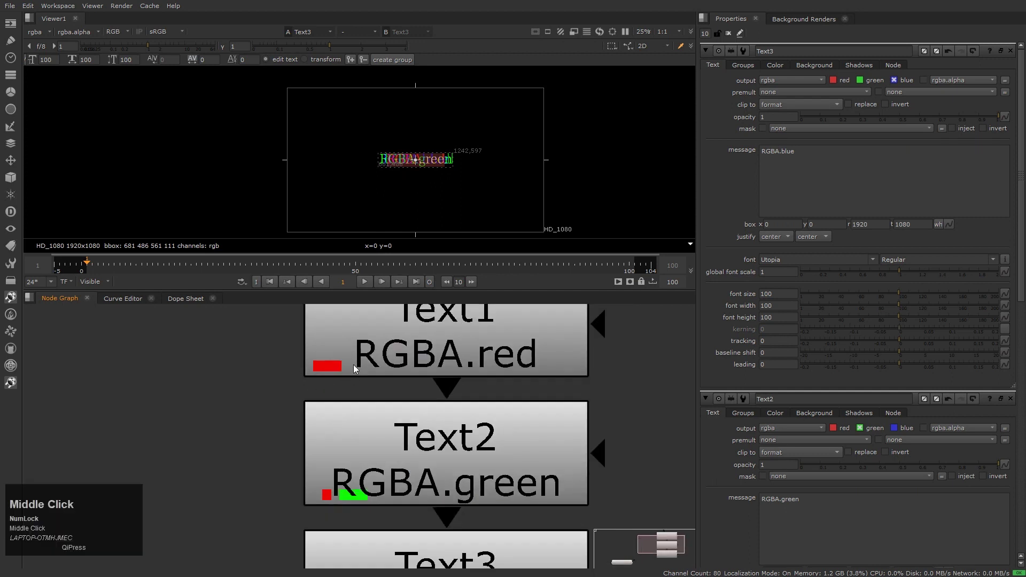
middle_click_drag(328, 503, 318, 465)
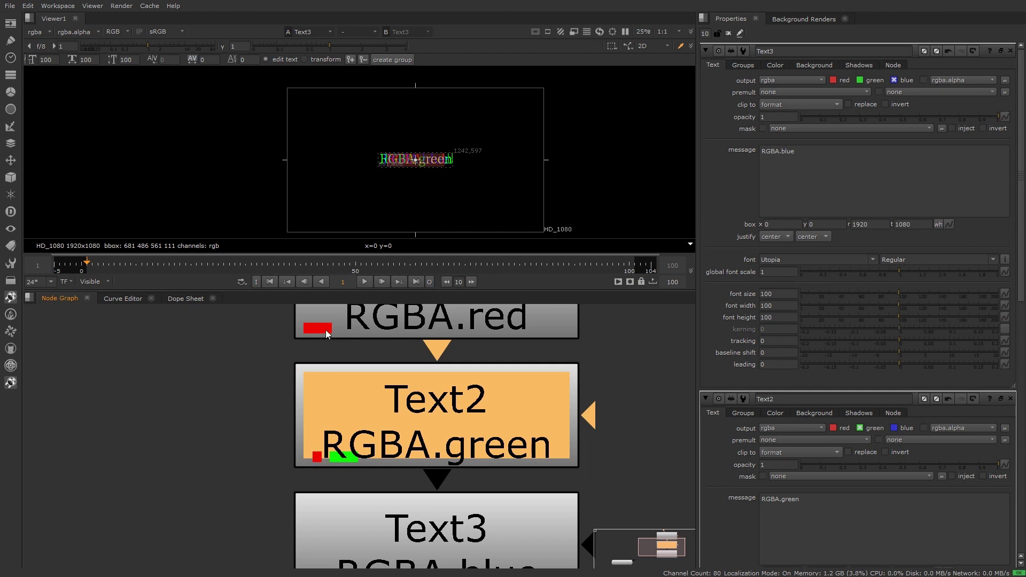
left_click(320, 477)
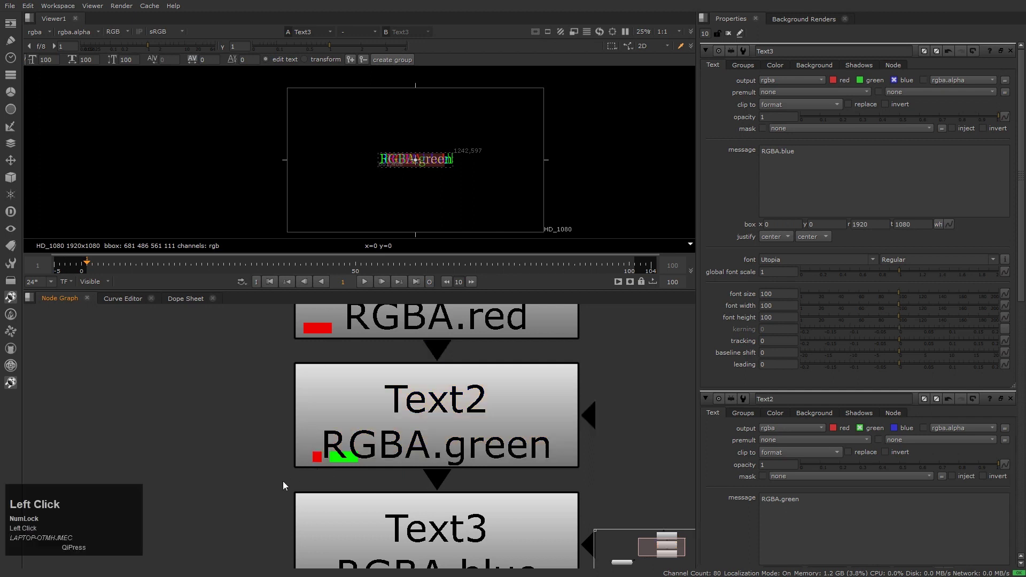
middle_click_drag(359, 469, 351, 436)
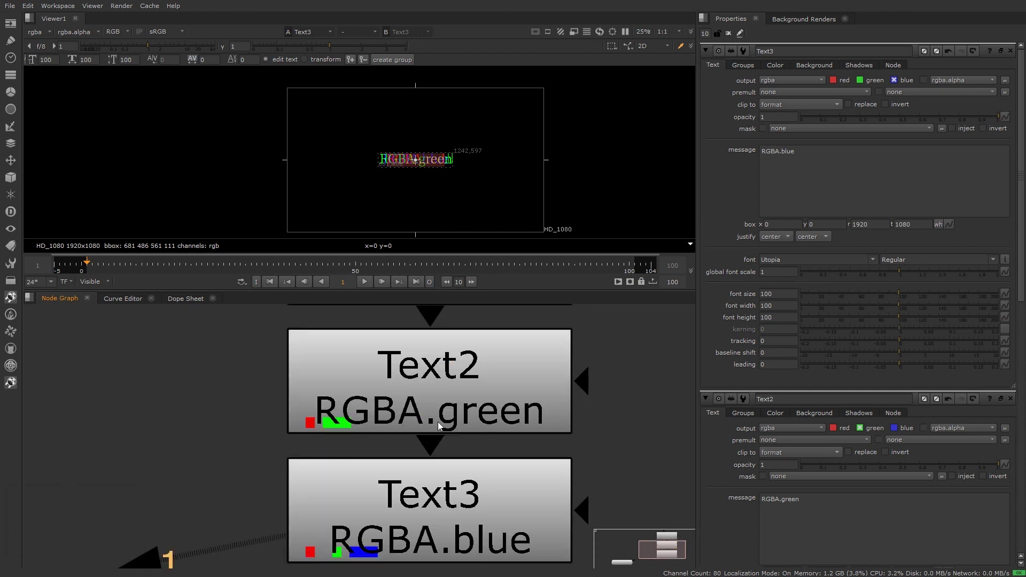
middle_click_drag(438, 422, 445, 362)
left_click(393, 467)
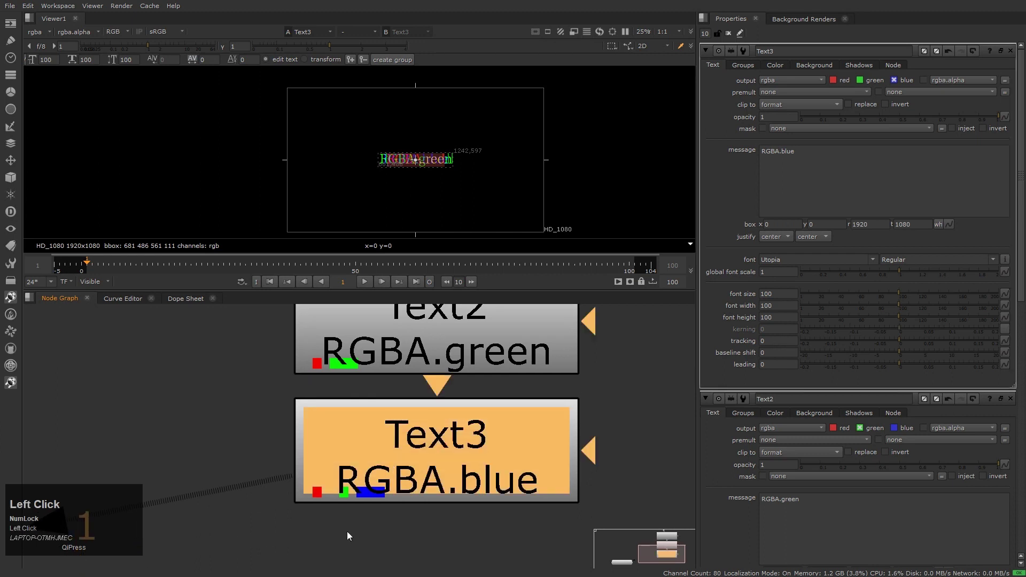
left_click(321, 506)
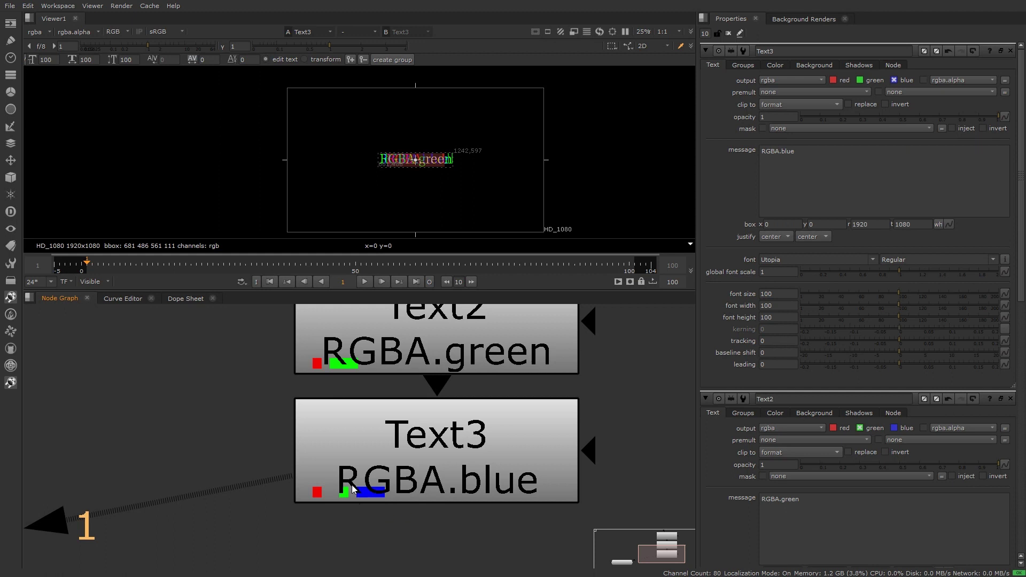
Paste a copy of Text3 below it at the end of the chain and open the copy's properties.
scroll(414, 518, "down", 3)
middle_click_drag(415, 517, 442, 505)
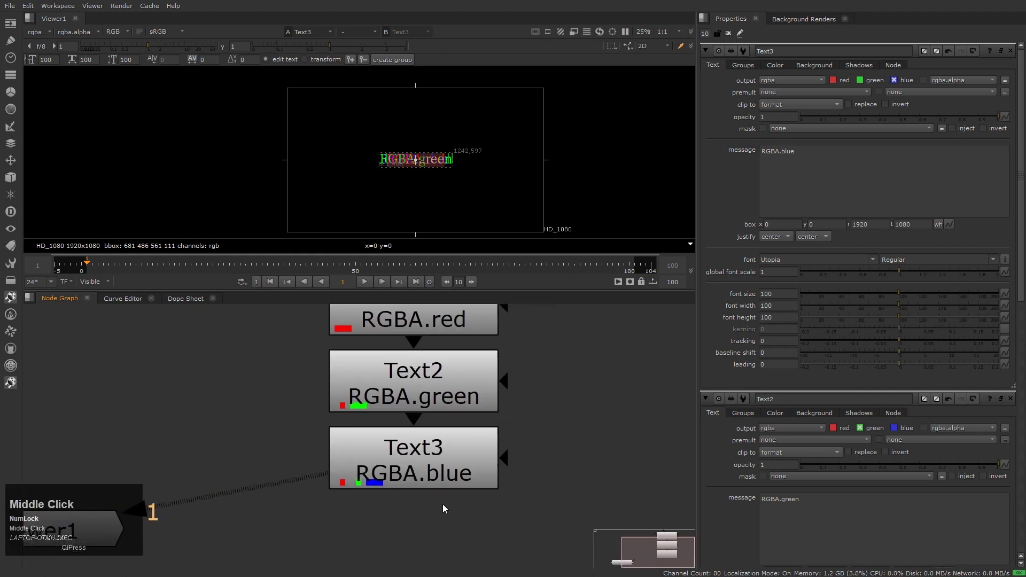
left_click(427, 453)
key("ctrl+v")
double_click(436, 532)
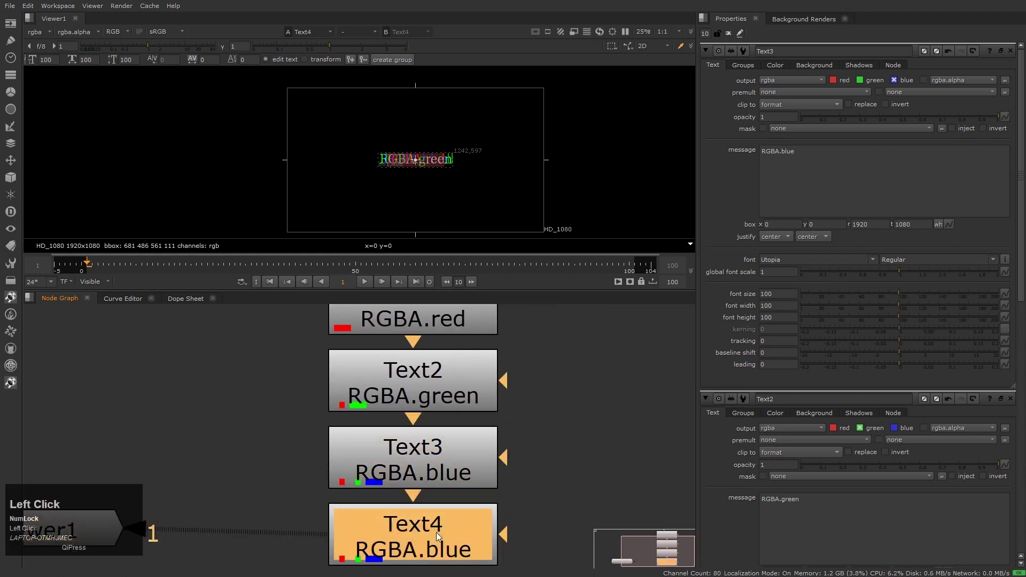
Change Text4's message to RGBA.alpha.
left_click(779, 150)
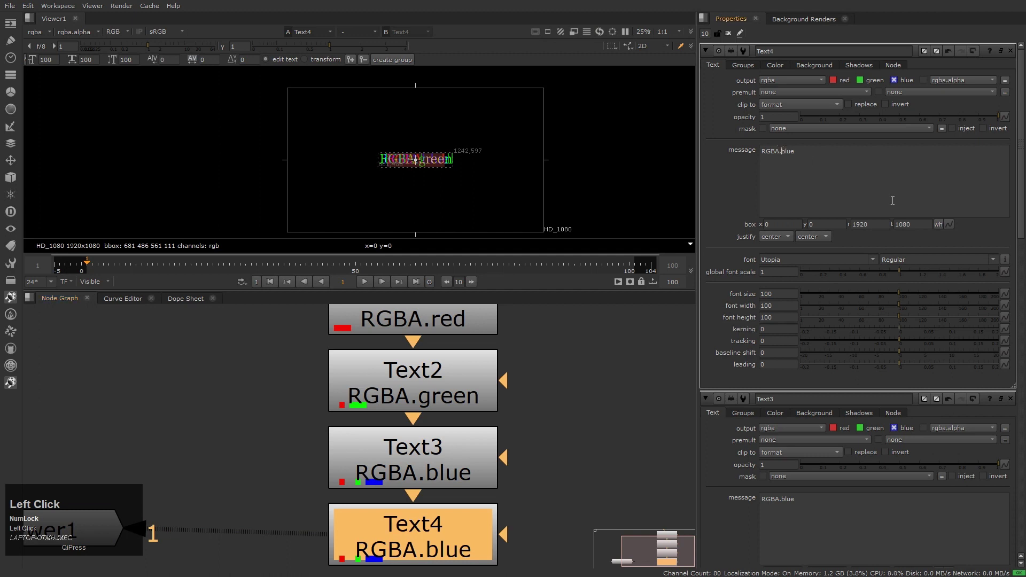
type("alpha")
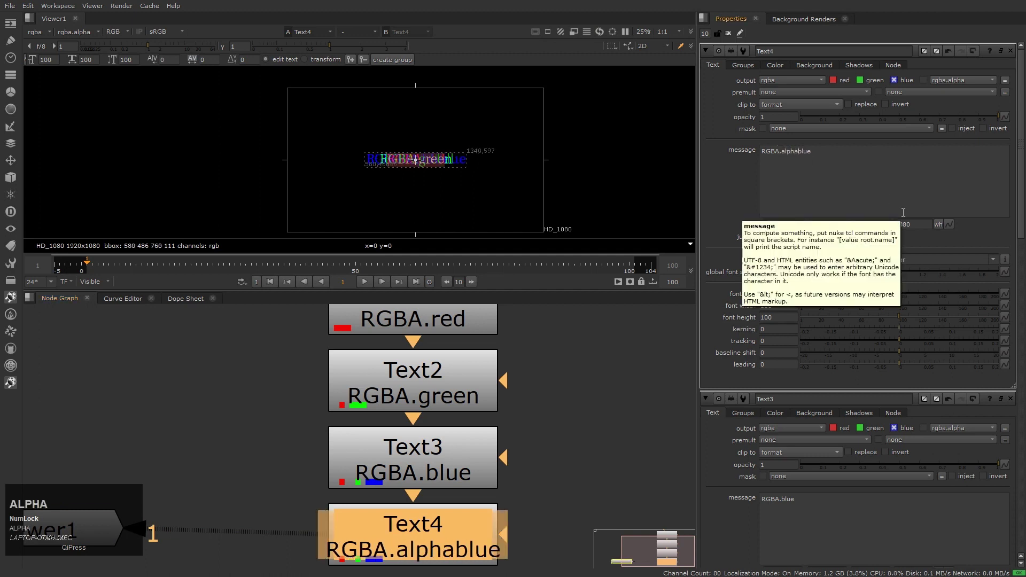
key("shift+End")
key("BackSpace")
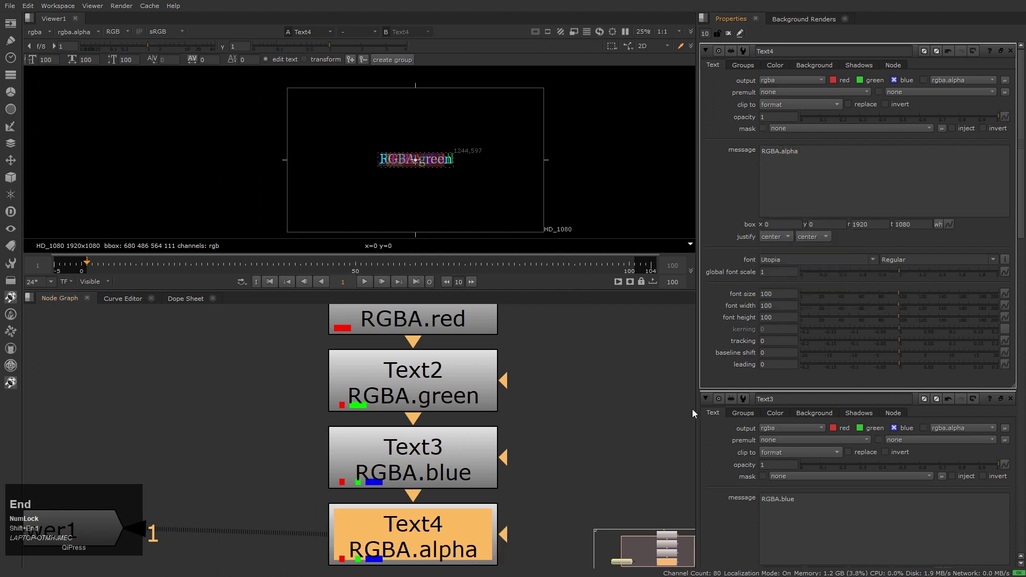
scroll(582, 404, "down", 3)
middle_click(527, 434)
left_click(524, 414)
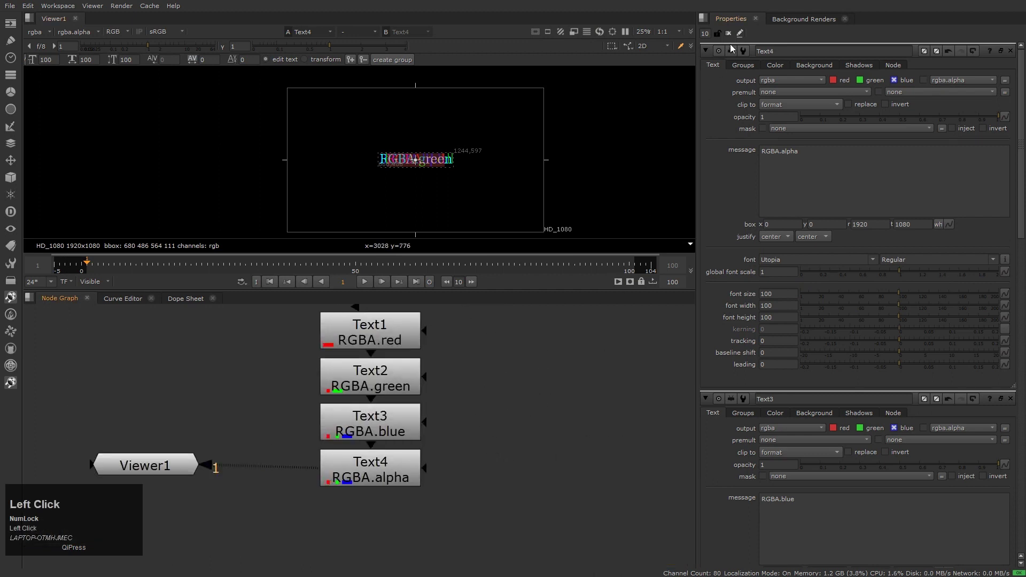
Close the properties of all open nodes and enlarge the image in the viewer slightly.
left_click(705, 33)
left_click(729, 34)
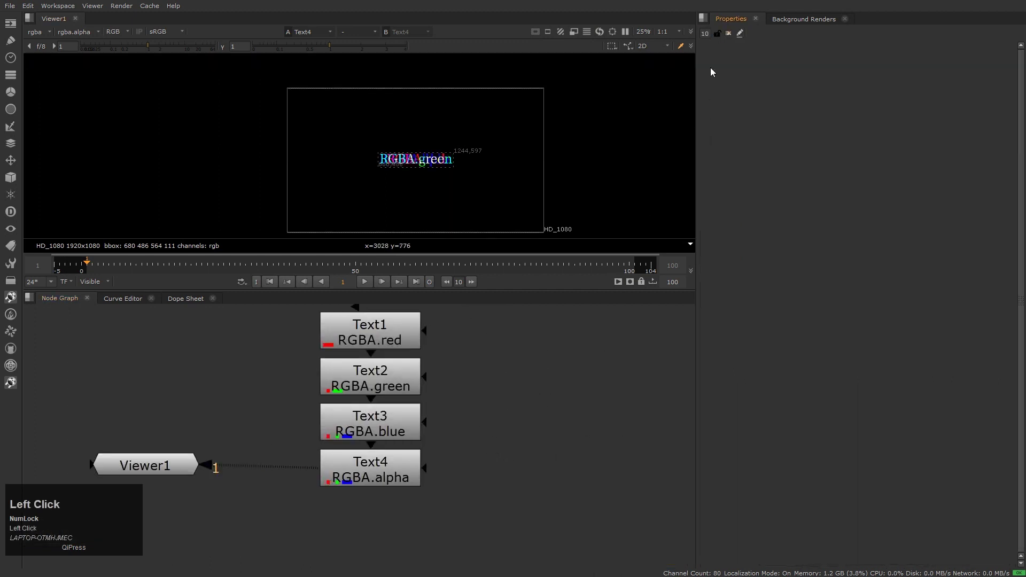
scroll(464, 167, "up", 1)
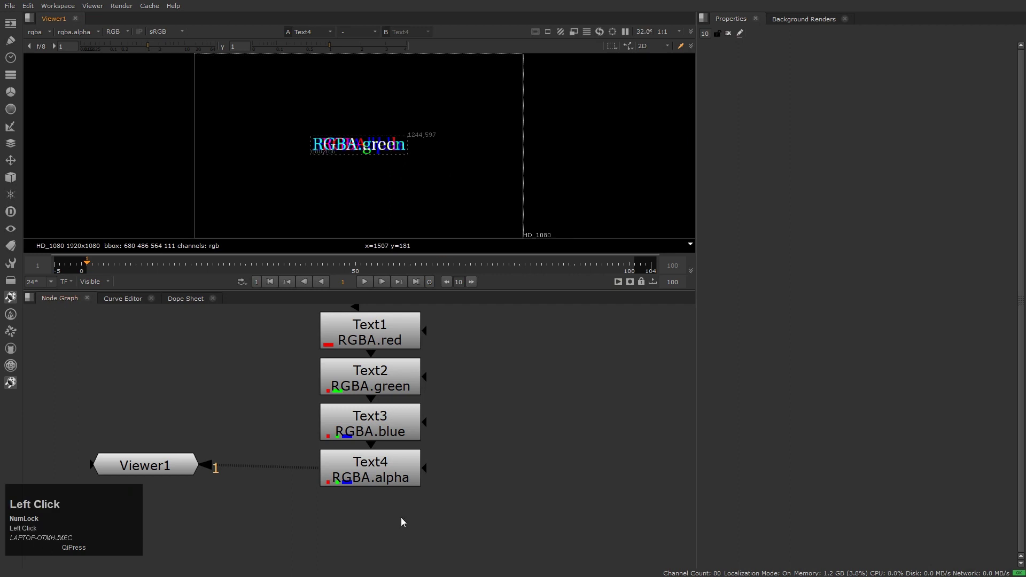
Reopen Text4's properties and limit its output to rgba.alpha by disabling blue and enabling alpha.
double_click(368, 468)
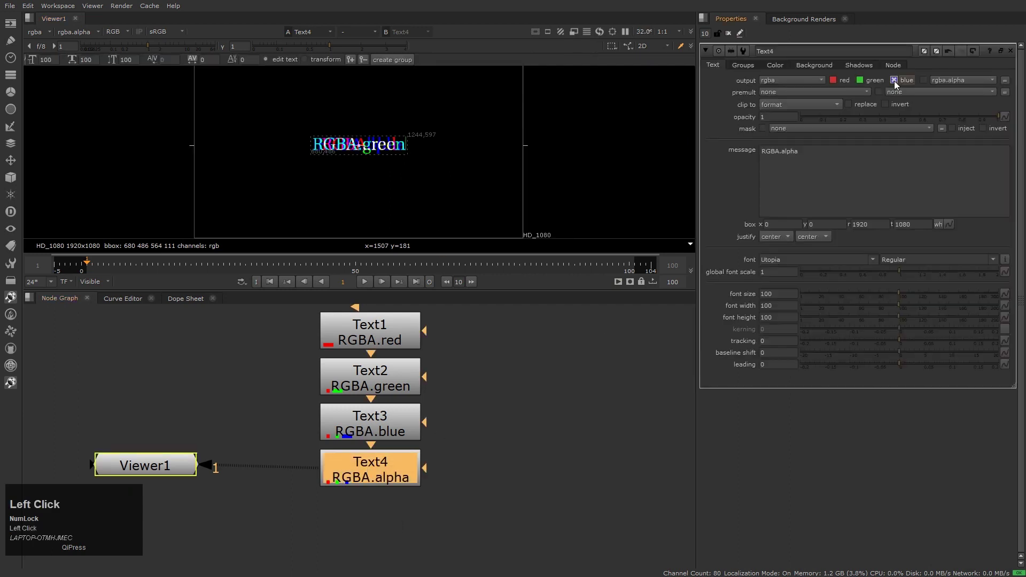
left_click(894, 80)
left_click(923, 80)
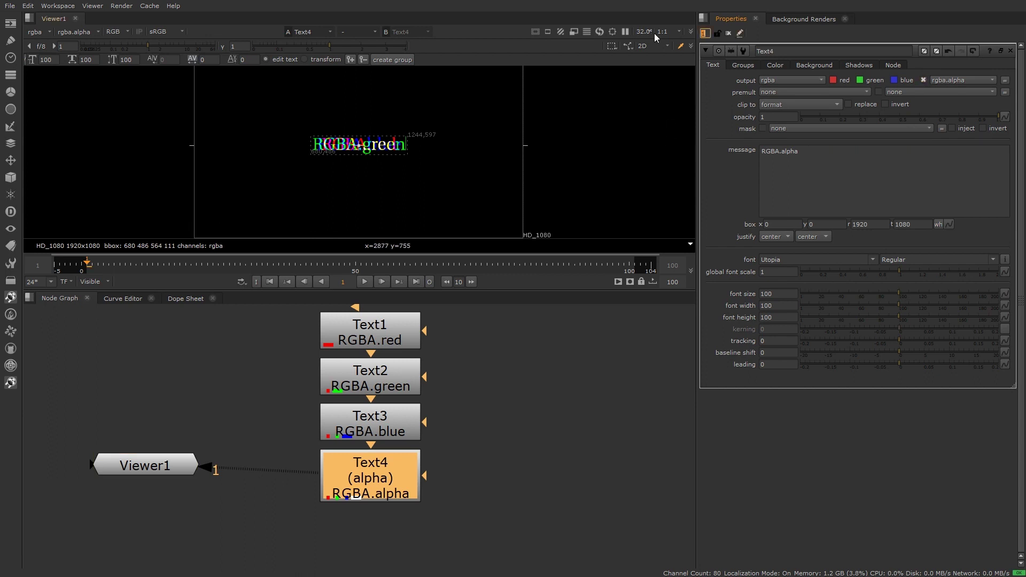
Set the maximum number of open node properties to 1 and close Text4's properties.
left_click(728, 33)
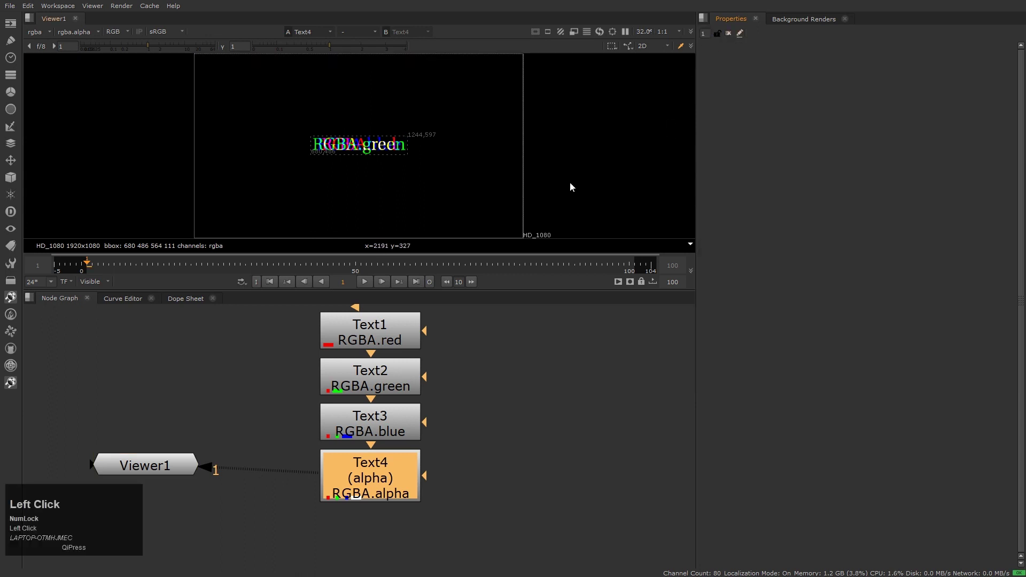
middle_click(442, 185)
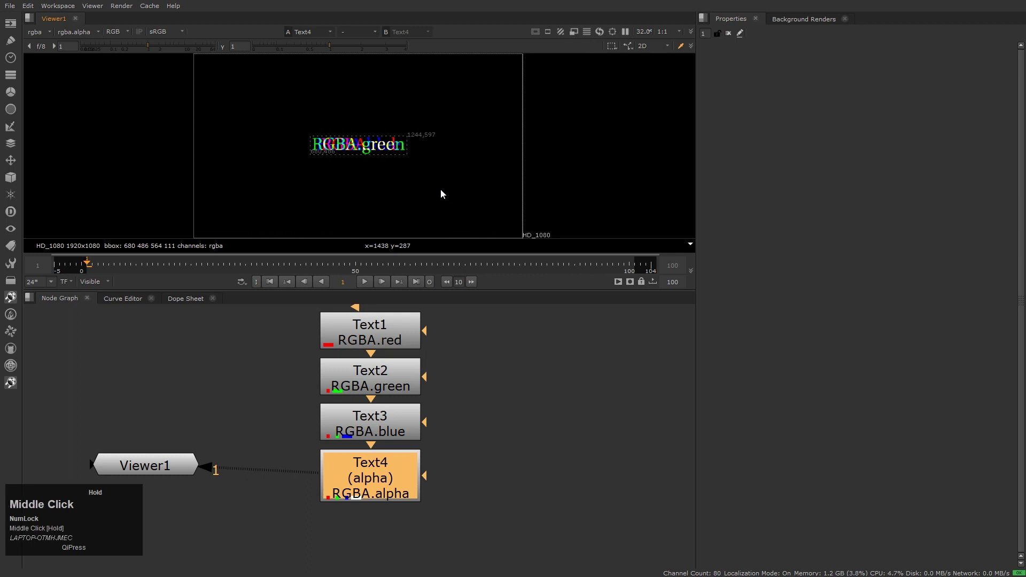
left_click(410, 165)
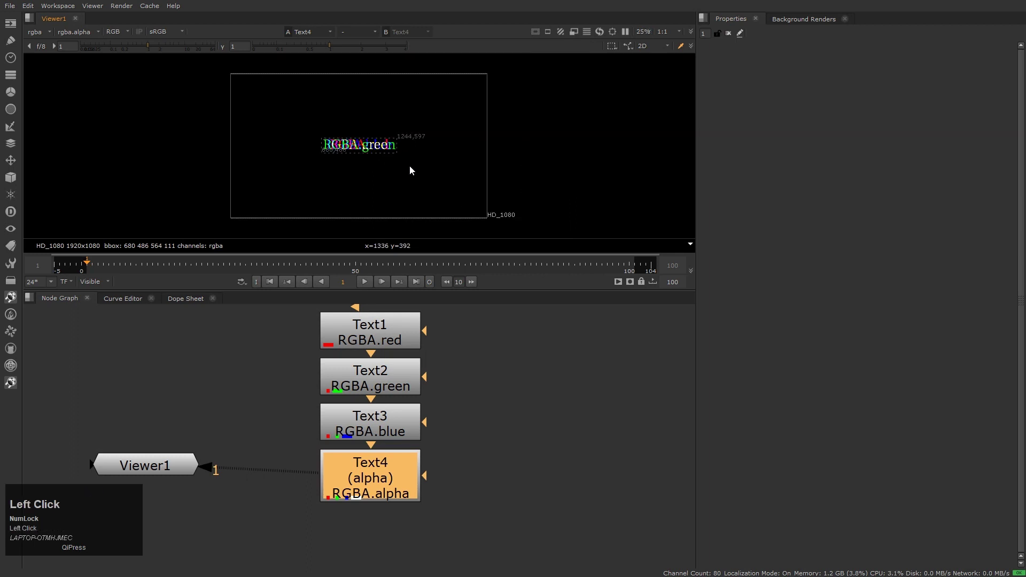
Look through the viewer's available layers without changing the layer, and display only the red channel.
left_click(48, 31)
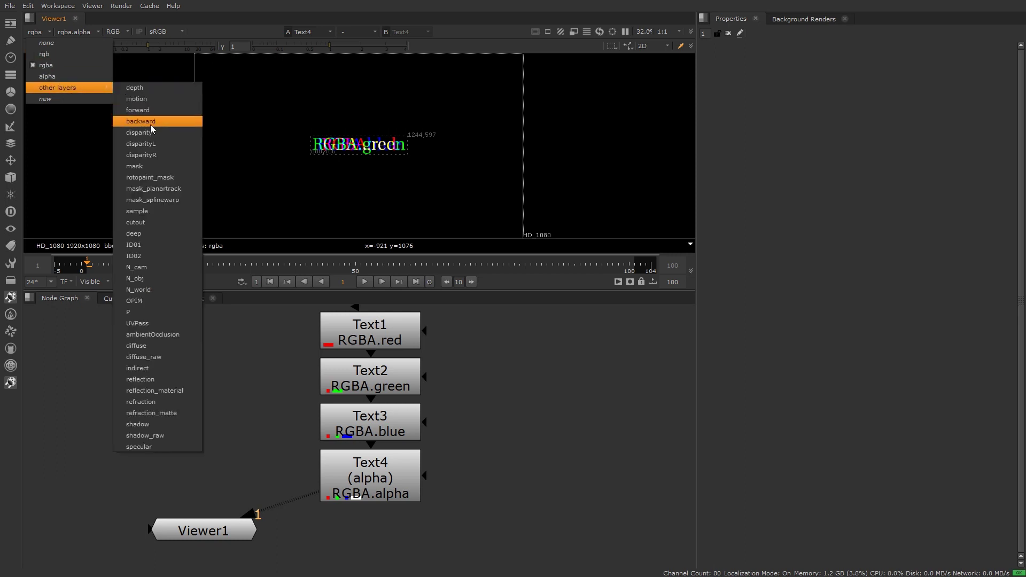
left_click(248, 103)
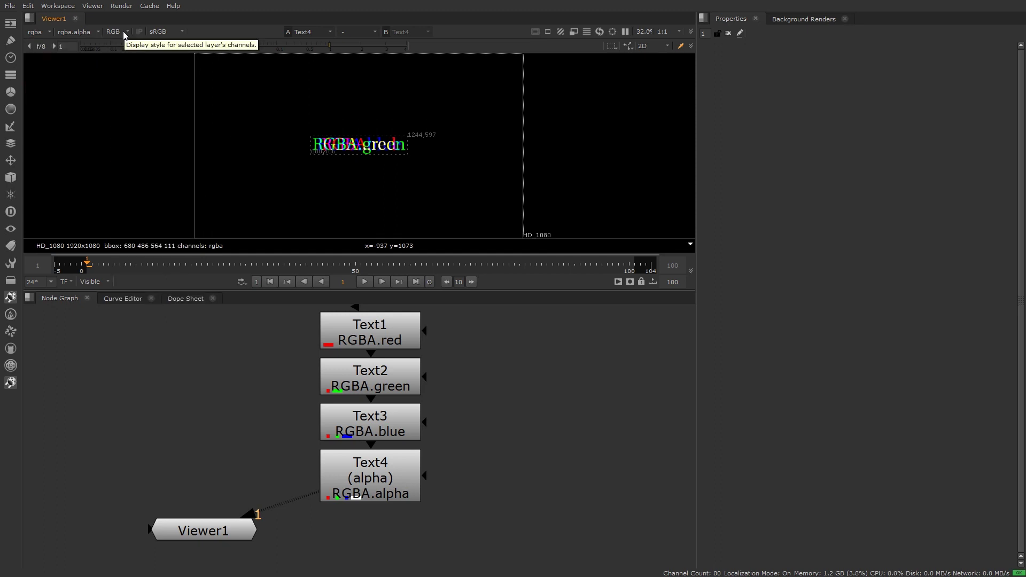
left_click(123, 34)
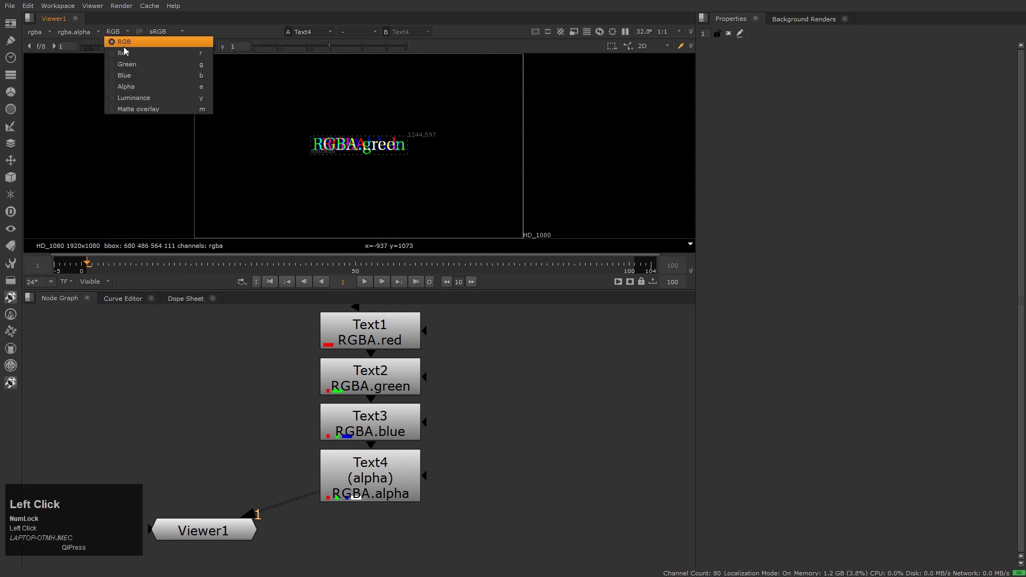
left_click(121, 53)
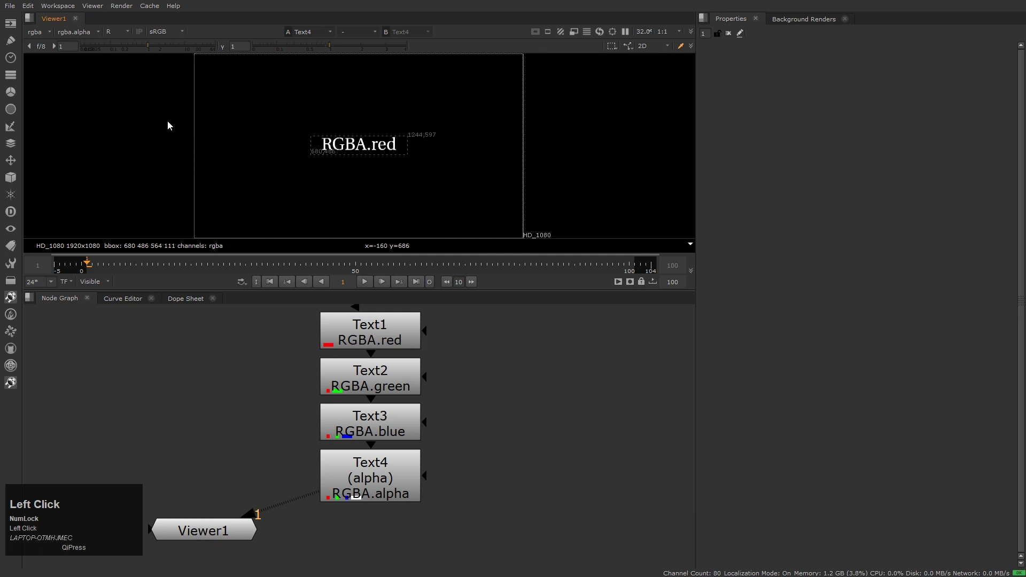
View the red, green, blue and alpha channels one at a time in the viewer, and return to the full RGB display.
key("r")
key("r")
key("g")
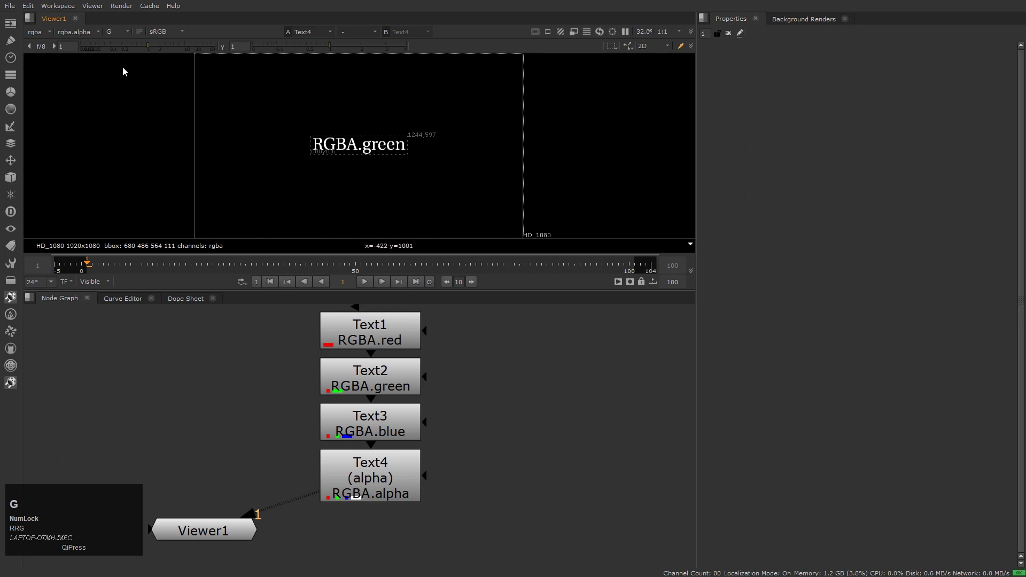
key("b")
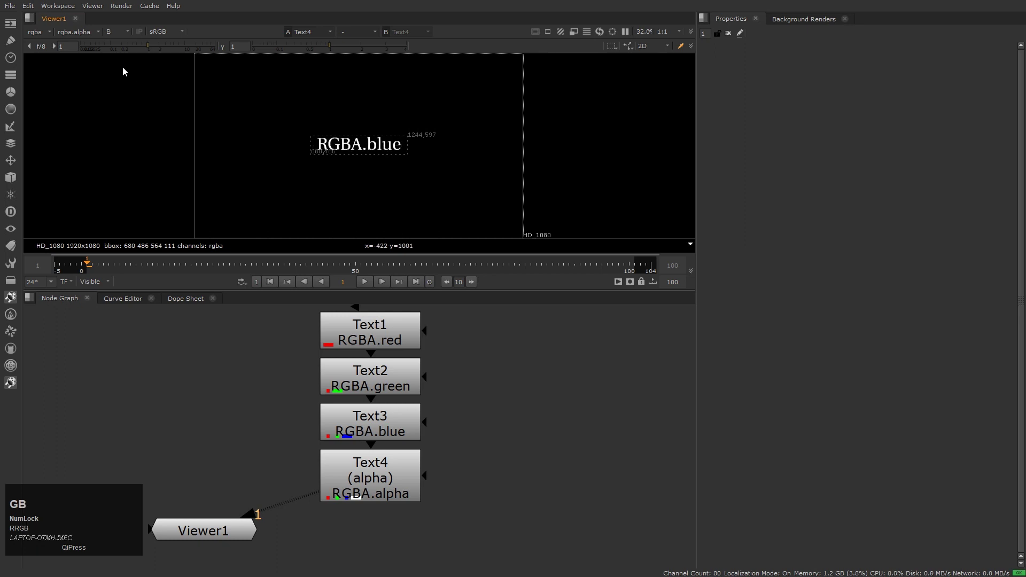
key("a")
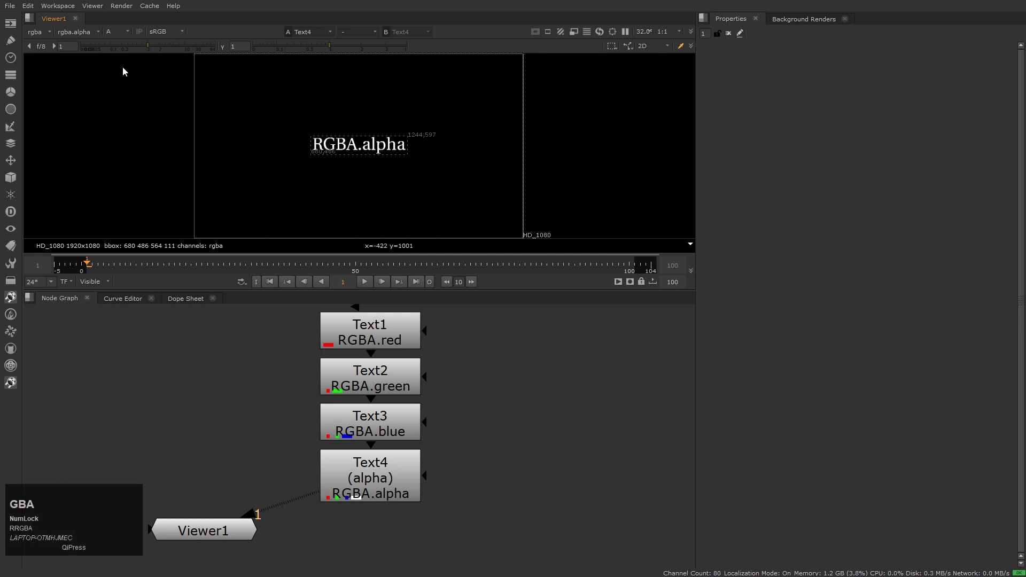
key("a")
left_click(135, 107)
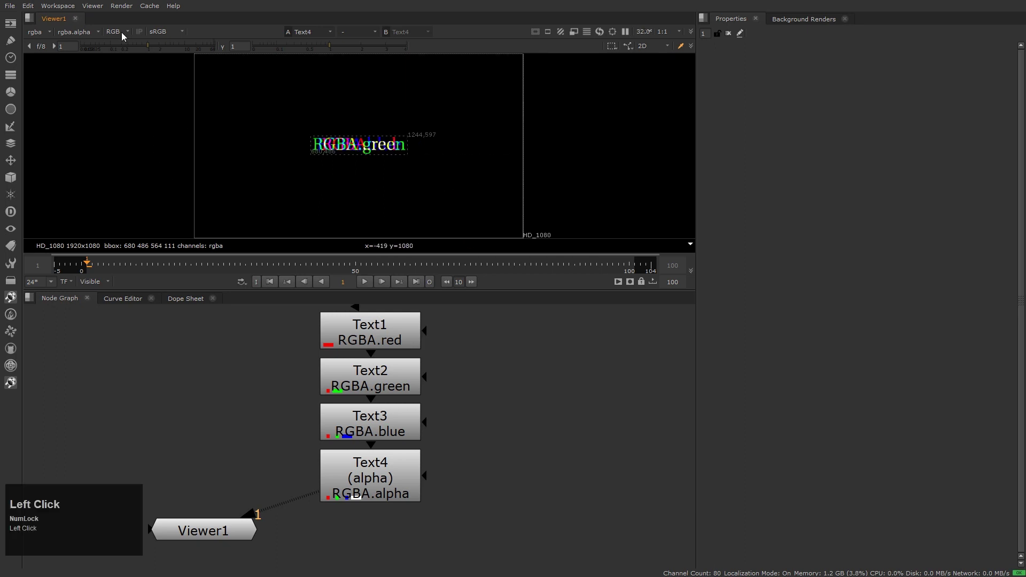
Switch the viewer's channel display to Luminance and examine the overlapping text up close.
left_click(122, 33)
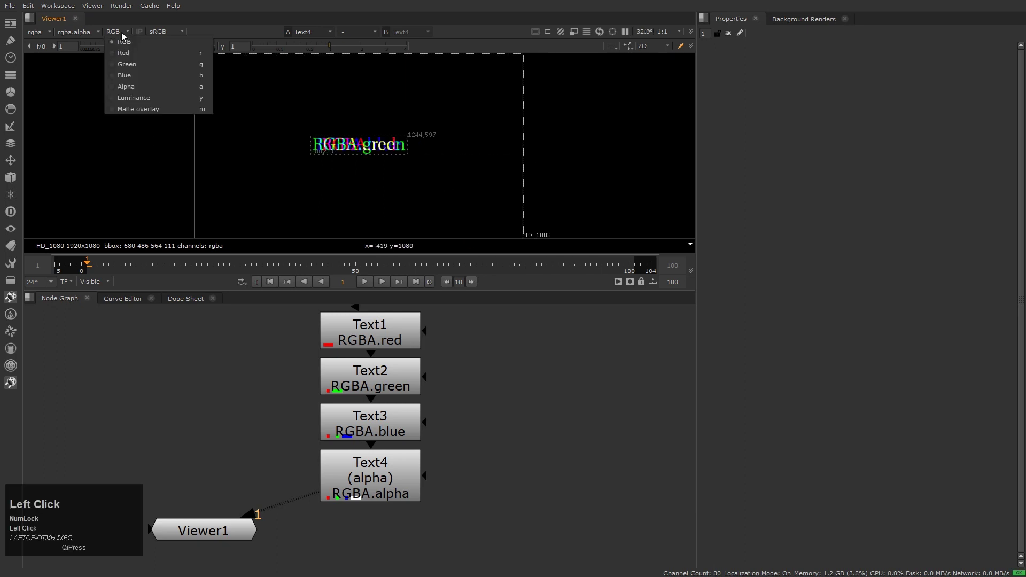
left_click(131, 98)
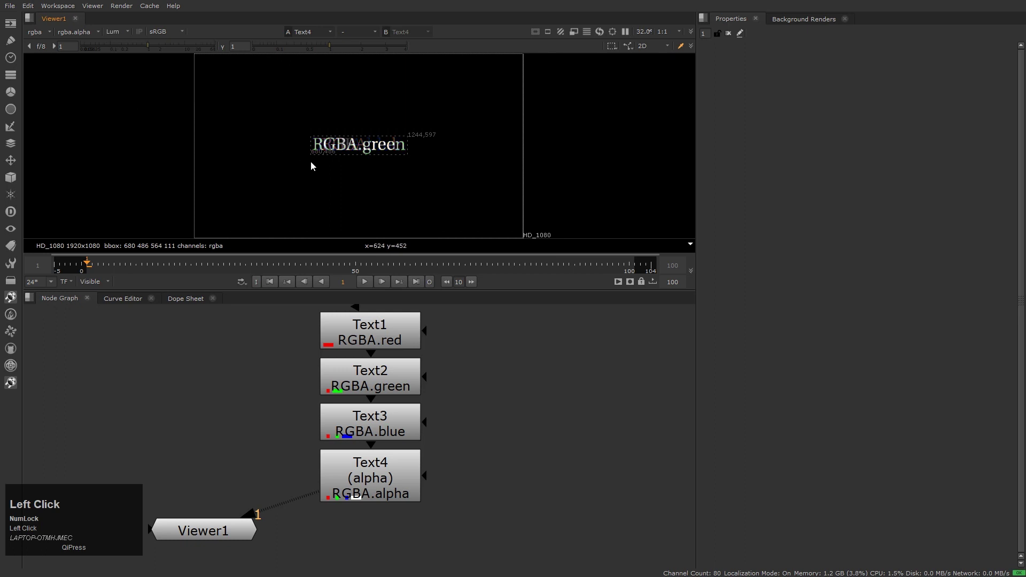
scroll(375, 159, "up", 5)
Display the alpha as a Matte overlay in the viewer, toggle it on and off, and finish in RGB display.
left_click(116, 31)
left_click(127, 109)
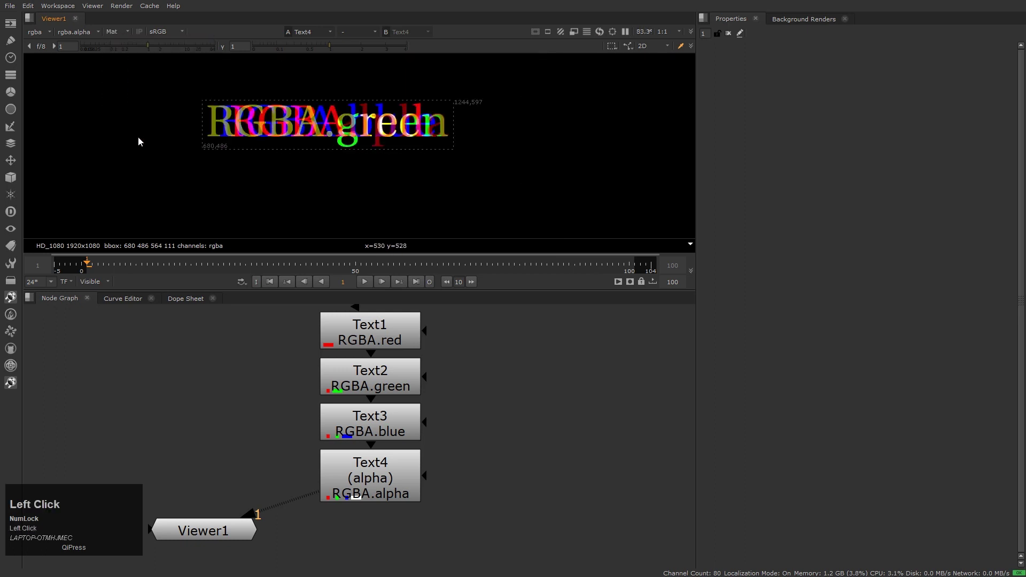
scroll(150, 141, "down", 4)
left_click(203, 183)
key("m")
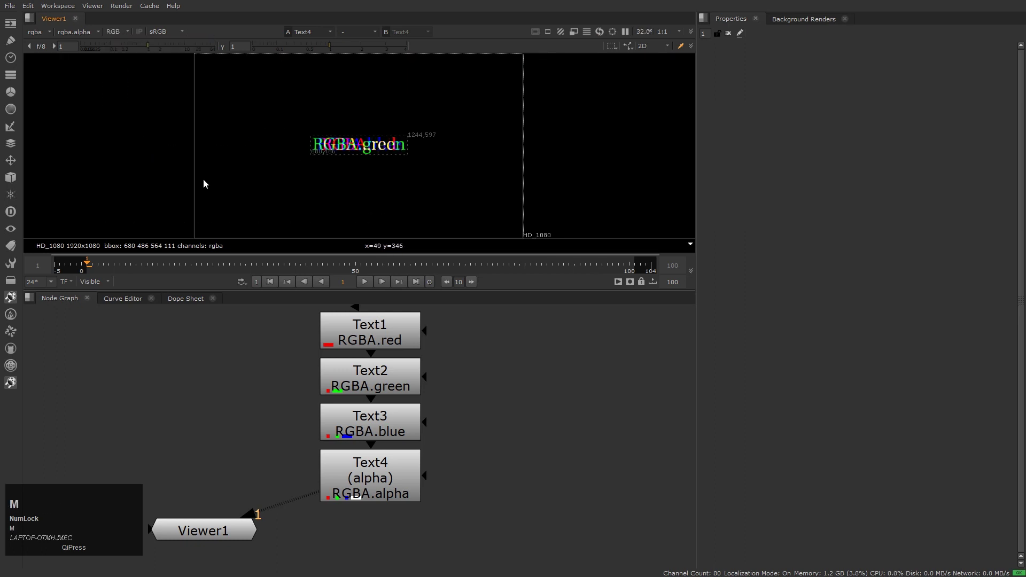
key("m")
key("m")
key("m")
Paste a copy of the RGBA.red Text node into the chain below Text4 and move Viewer1 lower in the node graph.
scroll(316, 159, "up", 5)
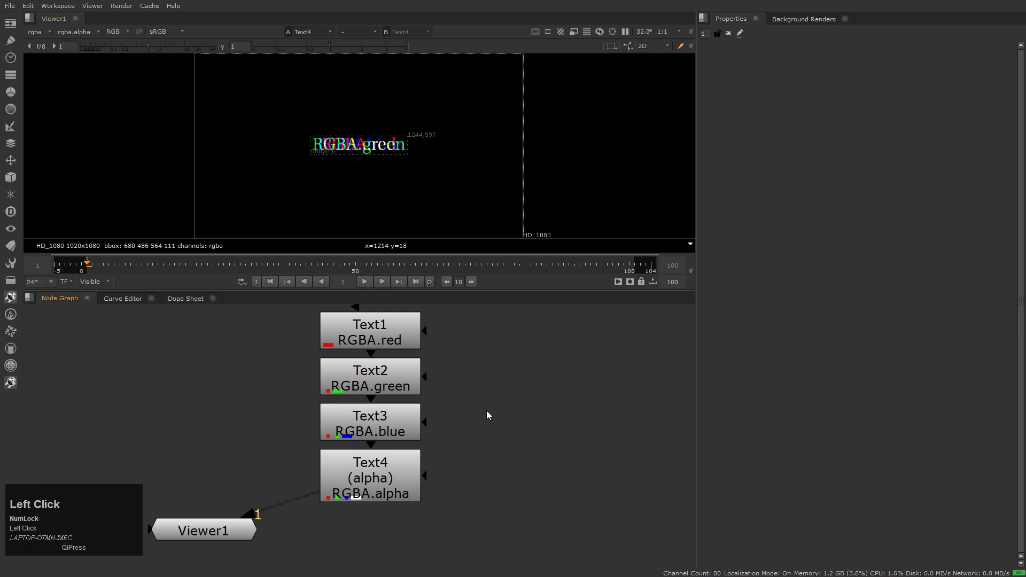
middle_click(390, 454)
left_click(390, 461)
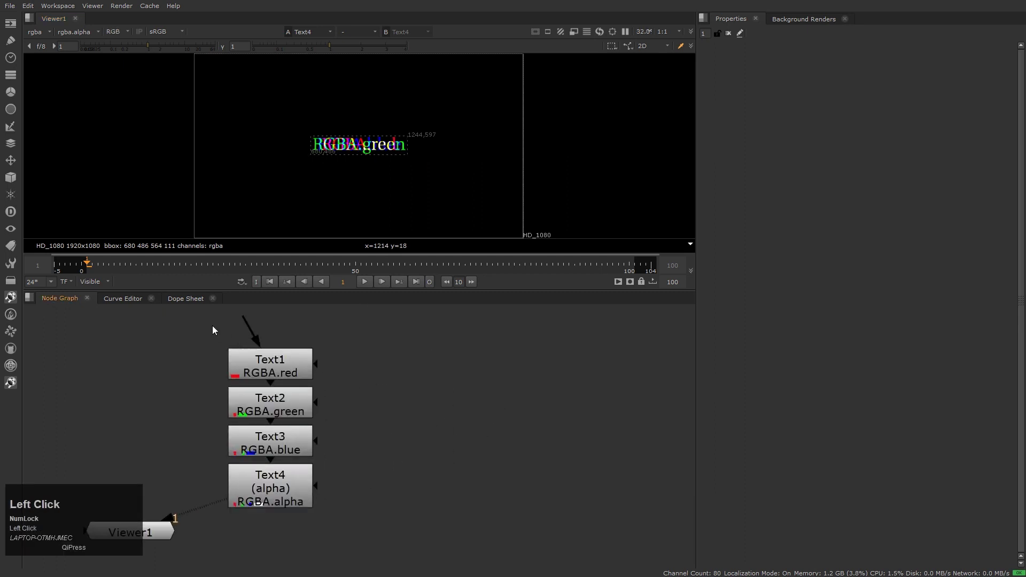
left_click_drag(213, 328, 306, 541)
key("ctrl+c")
key("ctrl+v")
middle_click_drag(306, 541, 404, 498)
left_click_drag(238, 495, 209, 556)
left_click_drag(393, 493, 359, 506)
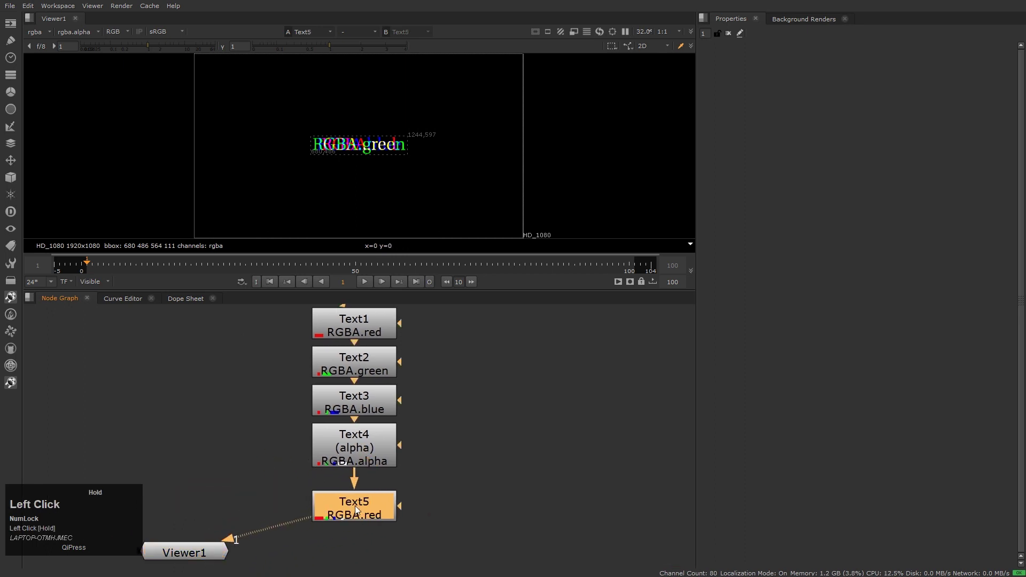
Open Text5's properties and set its output to the depth layer.
double_click(380, 502)
middle_click_drag(380, 502, 393, 467)
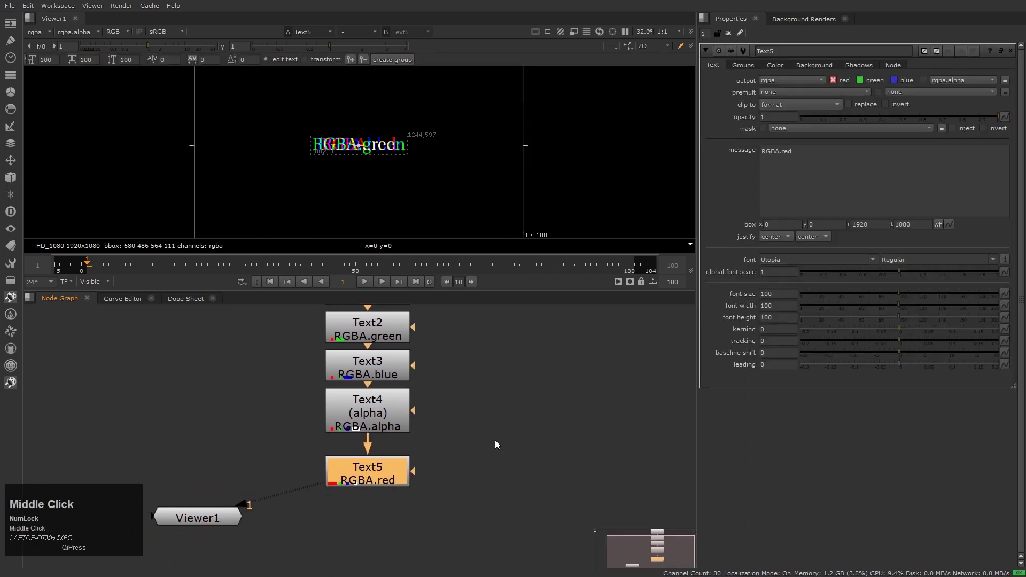
scroll(495, 441, "up", 1)
left_click(791, 79)
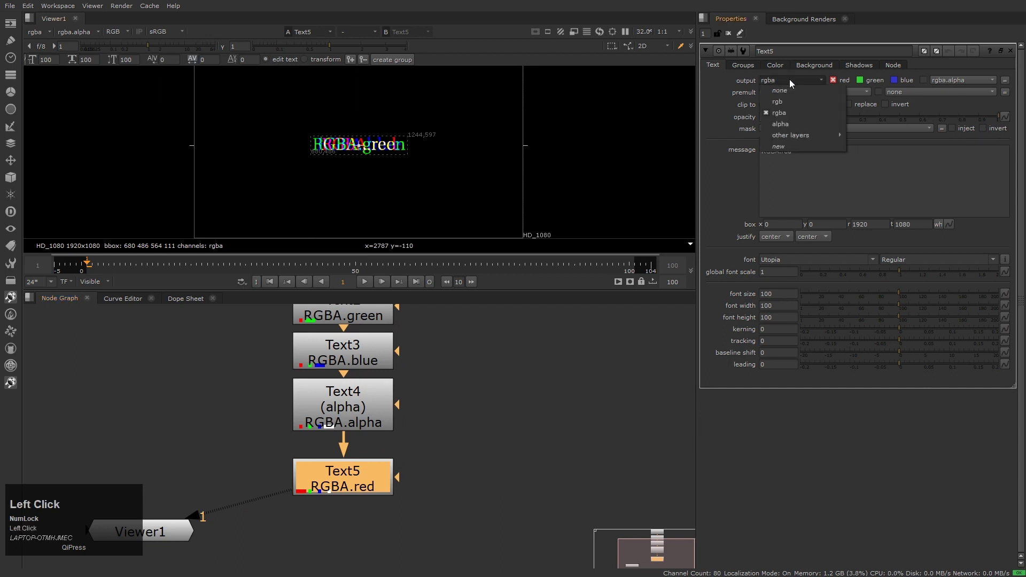
mouse_move(793, 136)
left_click(862, 135)
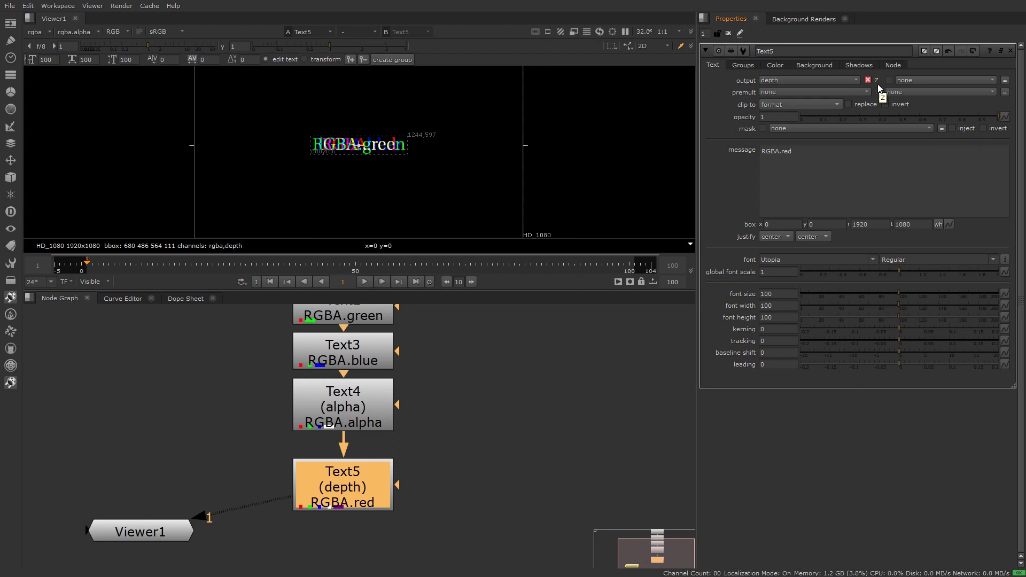
Change Text5's message to depth.z and close its properties.
left_click(725, 177)
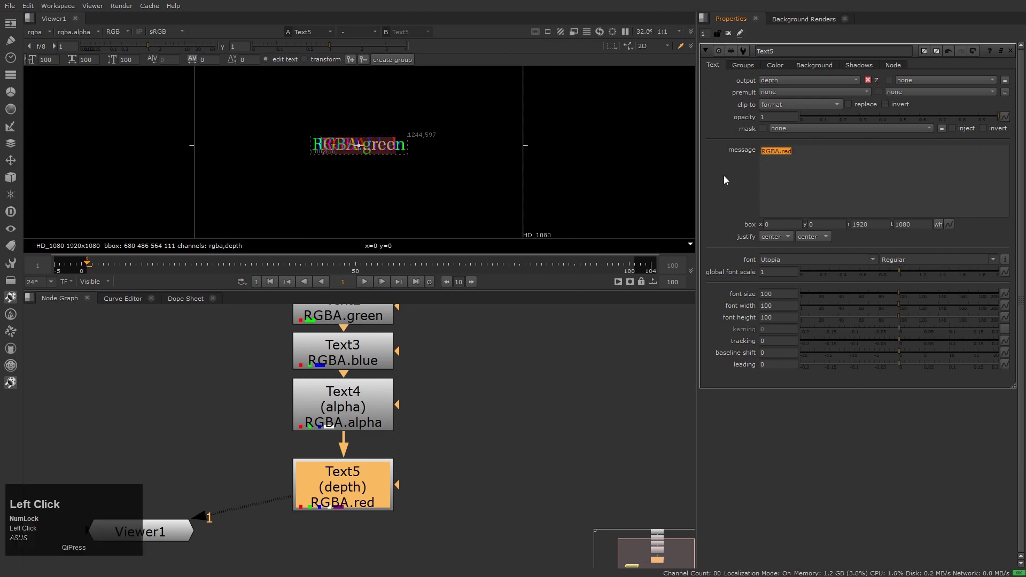
left_click_drag(812, 154, 723, 162)
type("depth")
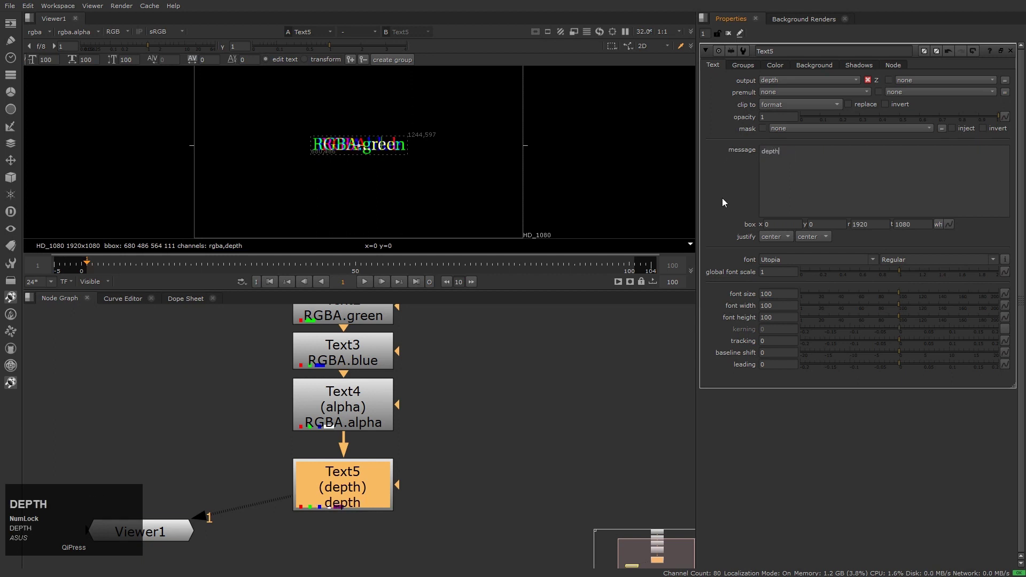
type(".z")
left_click(562, 390)
middle_click_drag(473, 476, 504, 439)
left_click(380, 460)
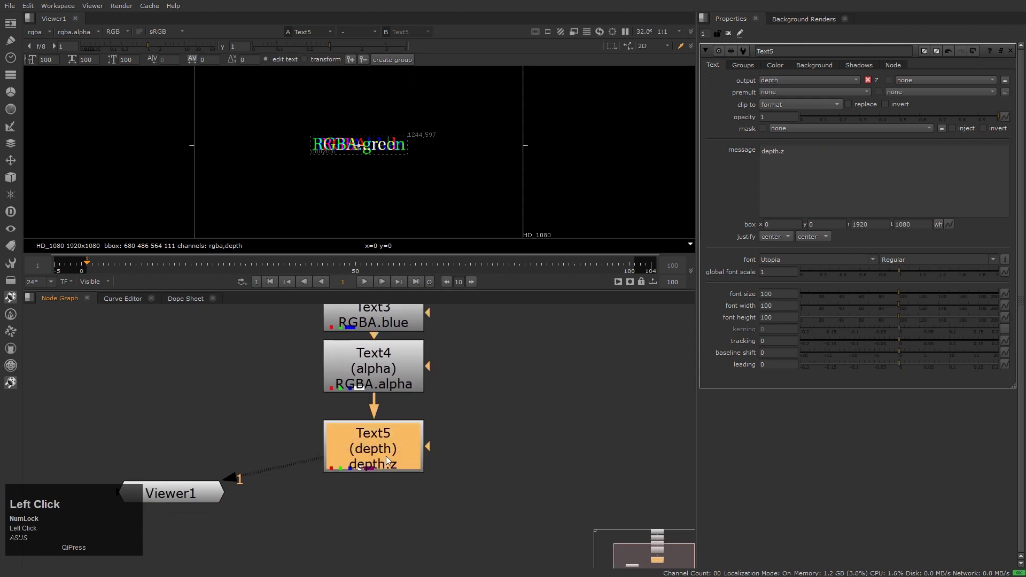
left_click(728, 33)
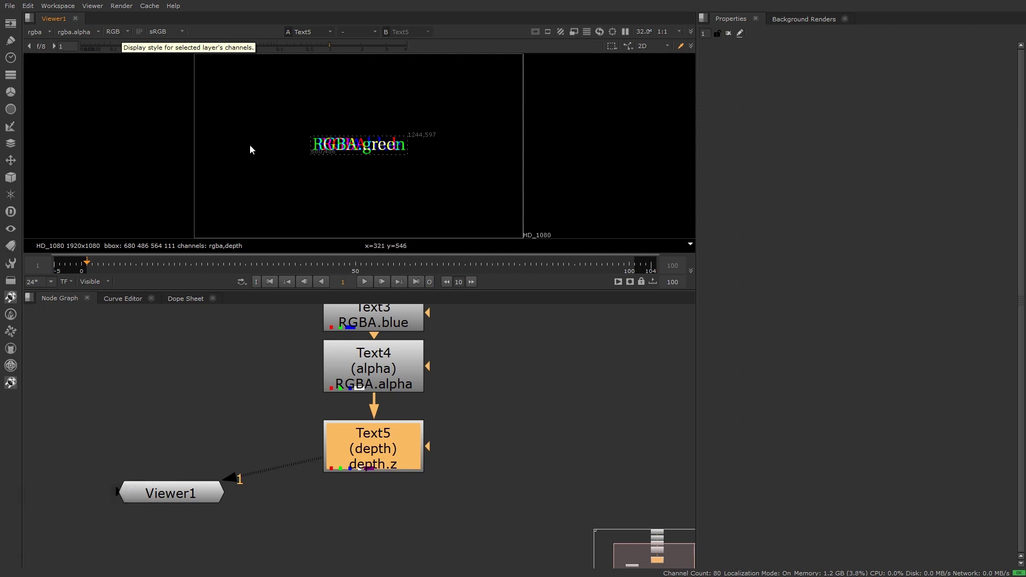
Move Text5 directly beneath Text4 and shift Viewer1 lower in the node graph.
left_click_drag(386, 452, 385, 439)
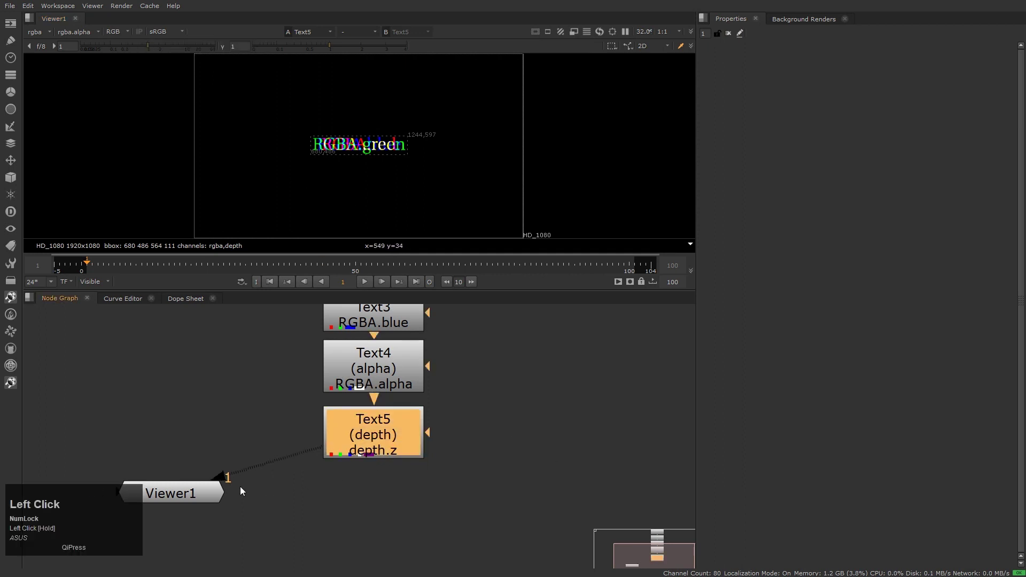
left_click_drag(192, 495, 223, 549)
left_click(410, 515)
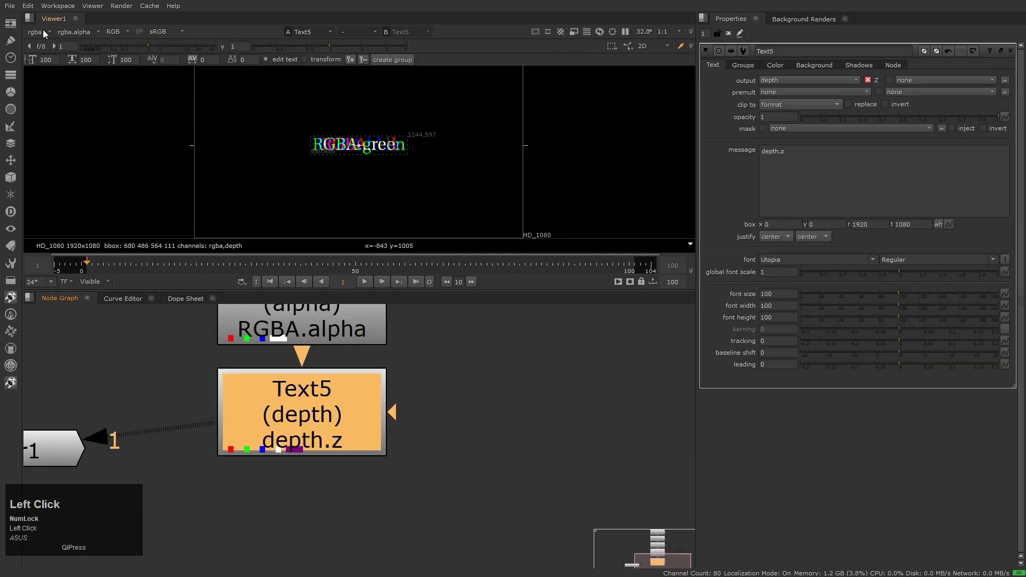
Set the viewer to show the depth layer and close Text5's properties.
left_click(42, 32)
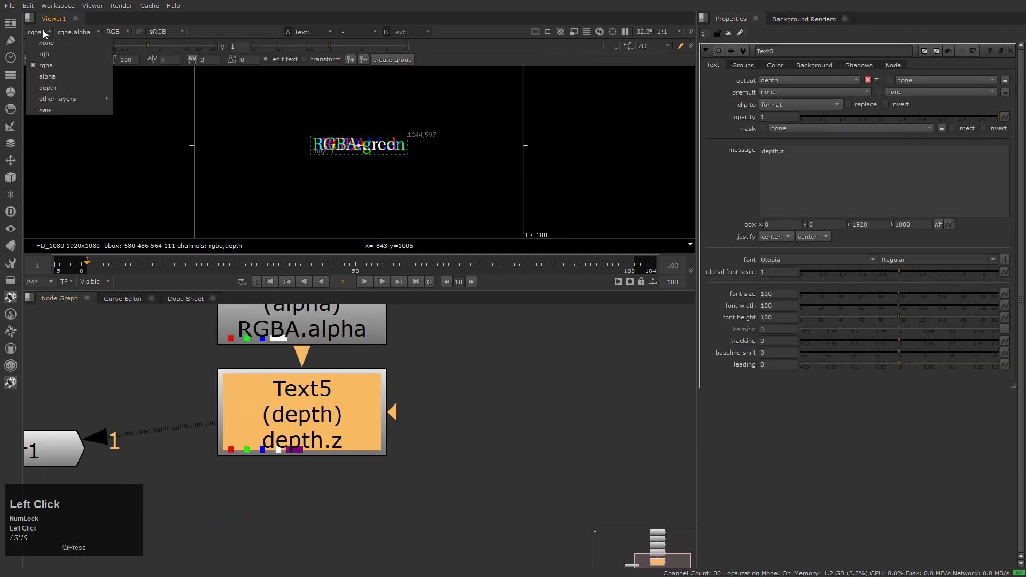
left_click(46, 88)
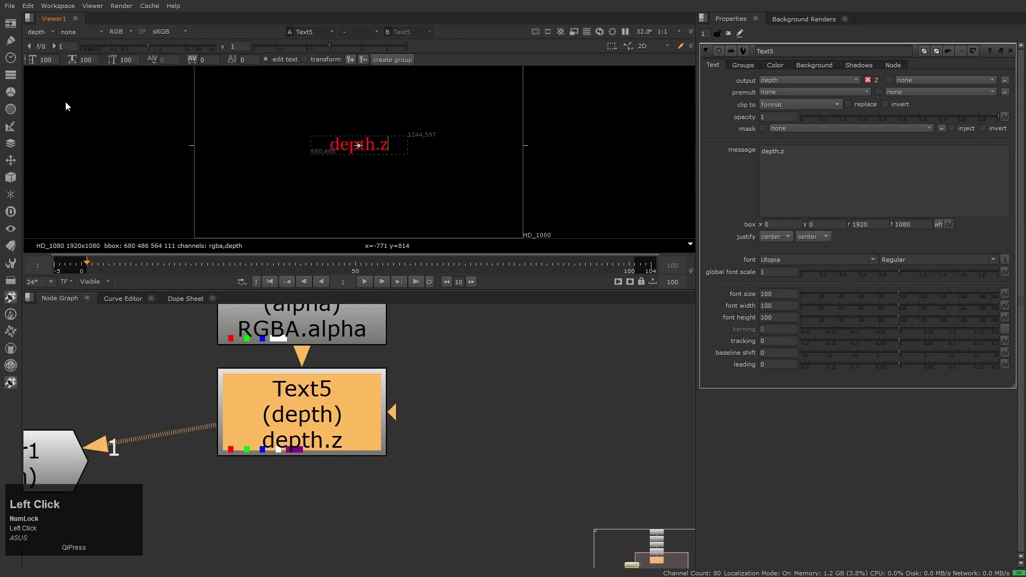
left_click(728, 33)
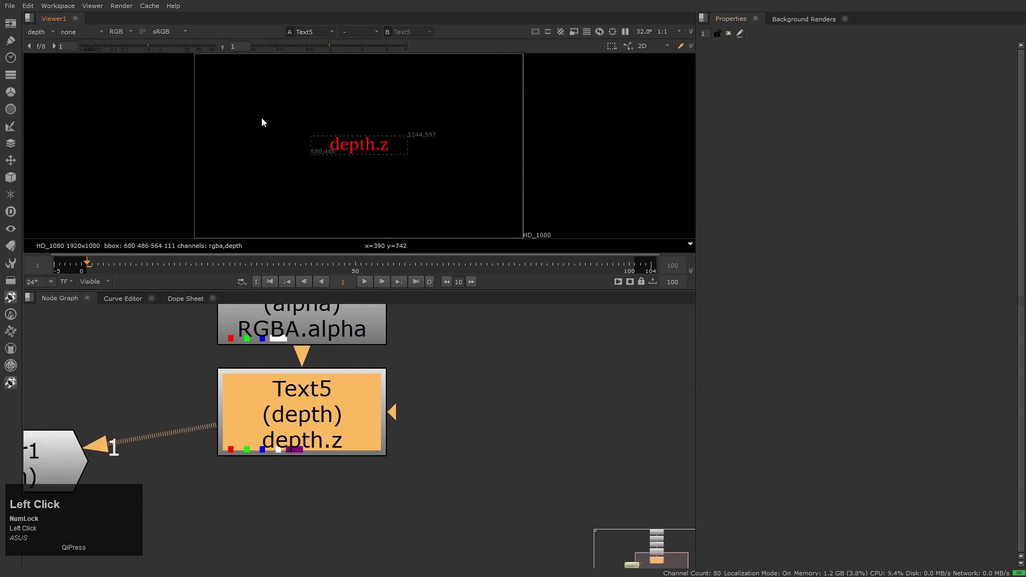
Set the viewer's timeline range to Input.
left_click(405, 192)
left_click(106, 282)
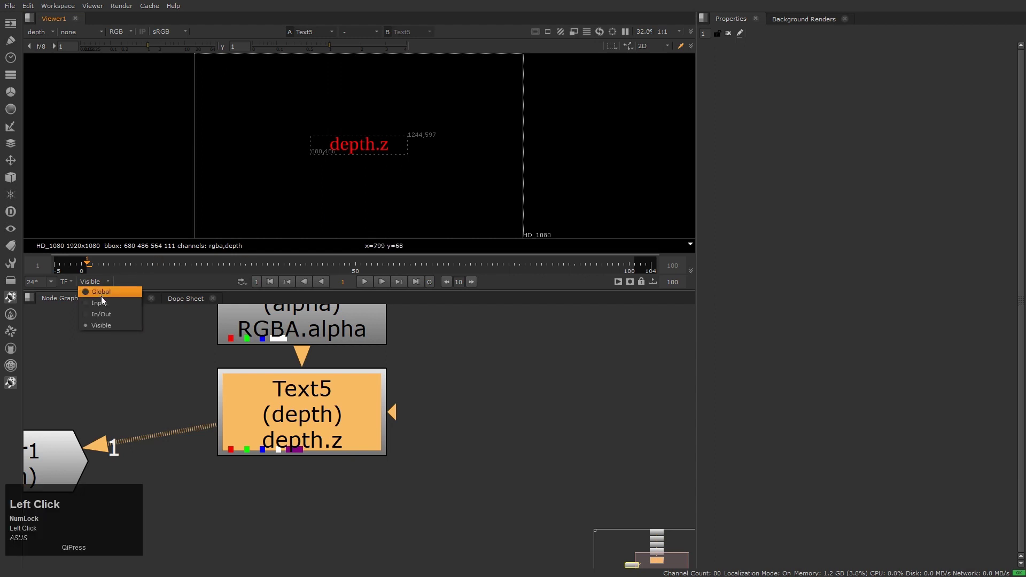
left_click(100, 299)
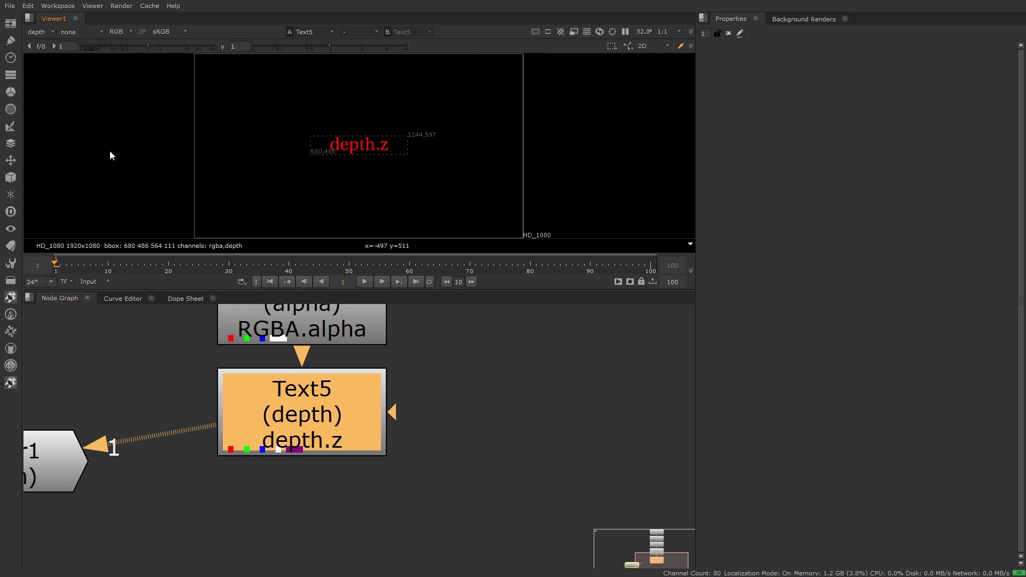
View the depth layer through the red and green channel displays, and return to RGB display.
key("r")
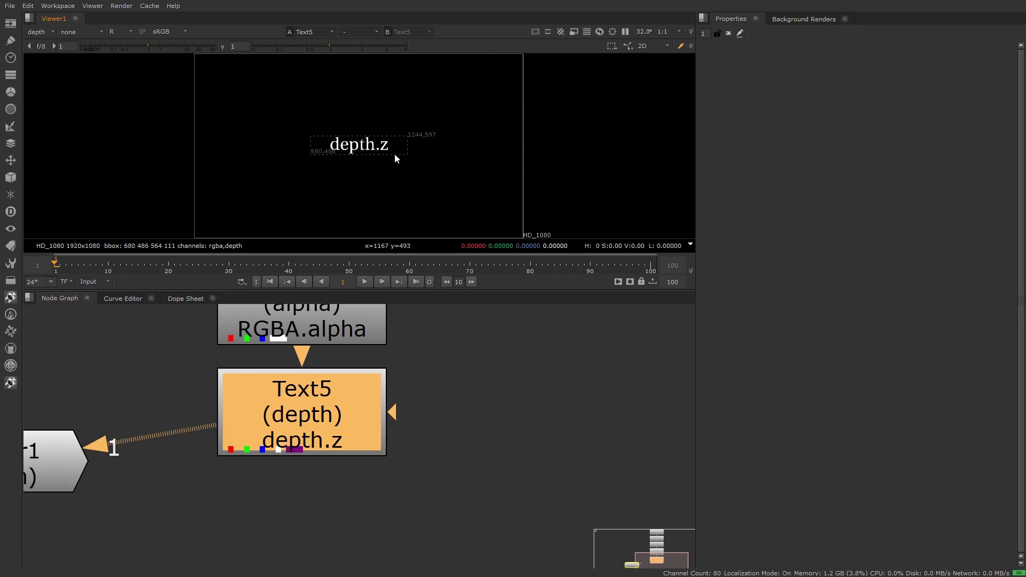
key("g")
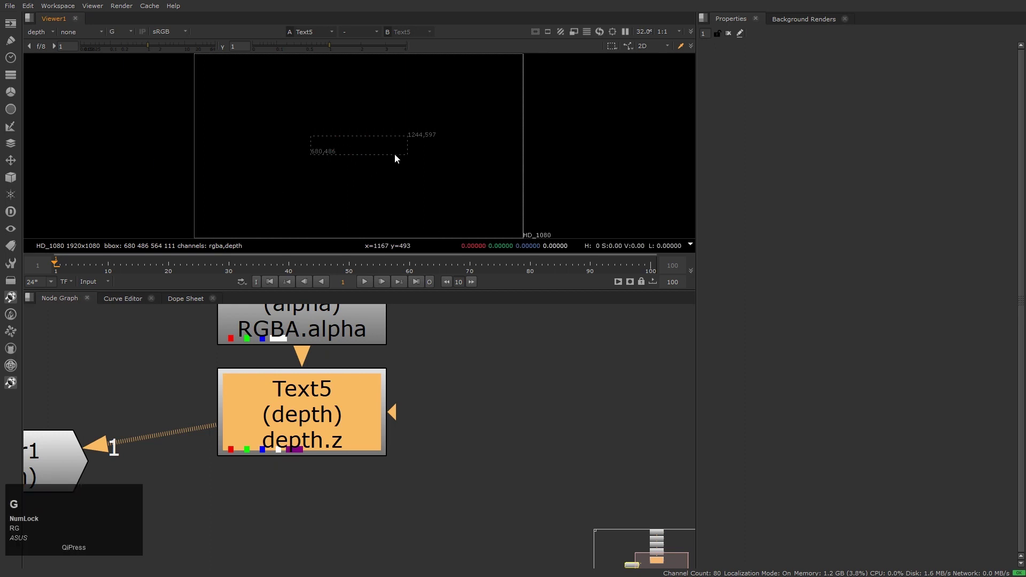
key("a")
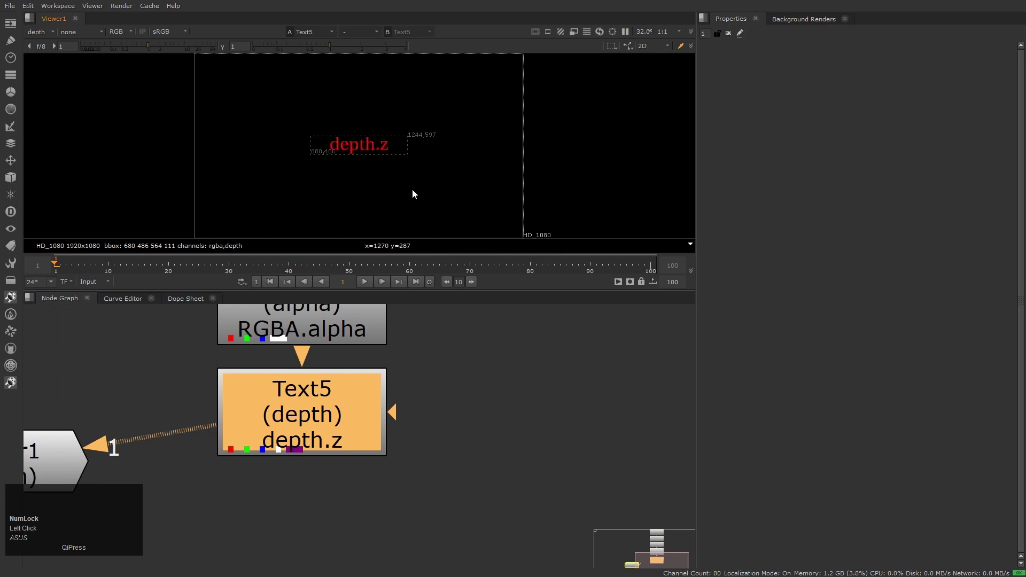
Examine the coloured channel markers along the lower edge of the Text5 node up close.
scroll(313, 457, "up", 4)
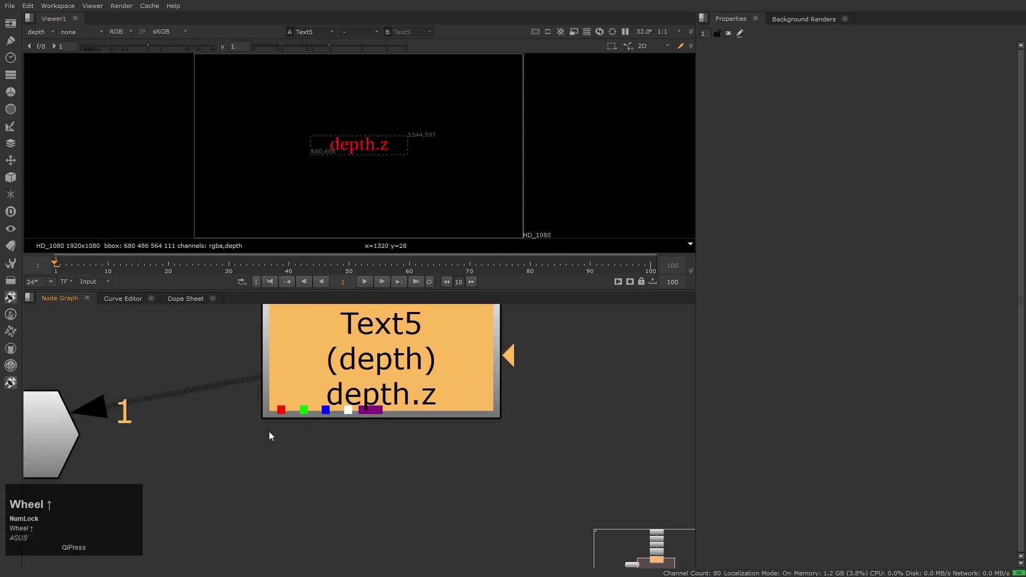
scroll(348, 430, "down", 3)
scroll(318, 424, "up", 2)
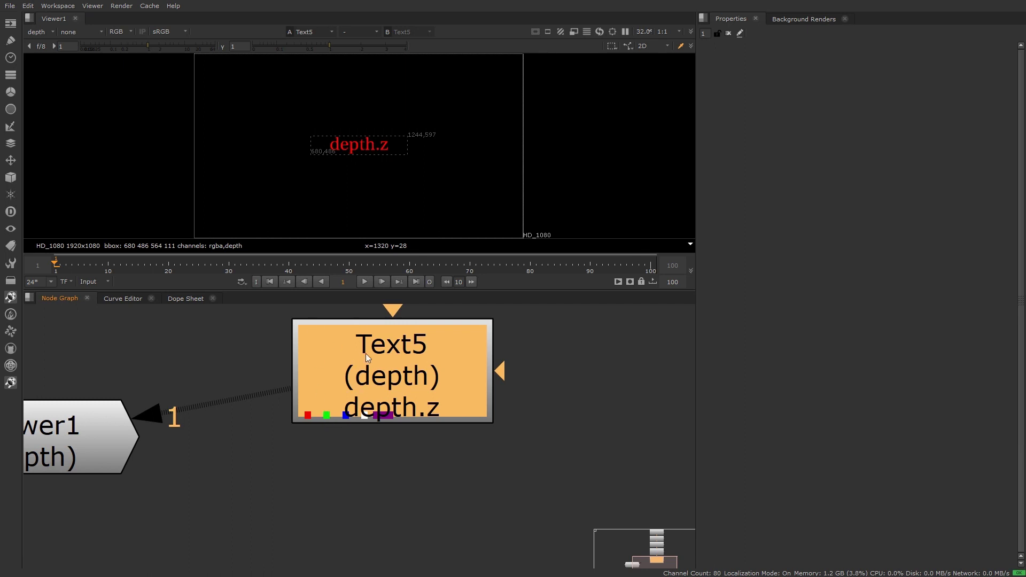
scroll(393, 422, "up", 4)
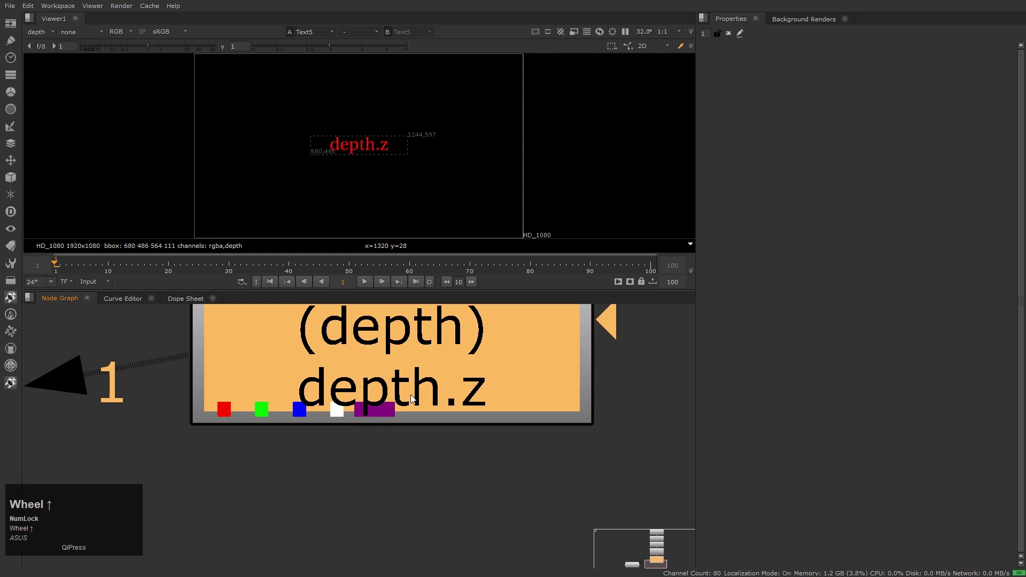
scroll(393, 445, "down", 5)
Extract Text5 from the node chain and place it beside Text1, leaving it connected to Viewer1.
middle_click(394, 459)
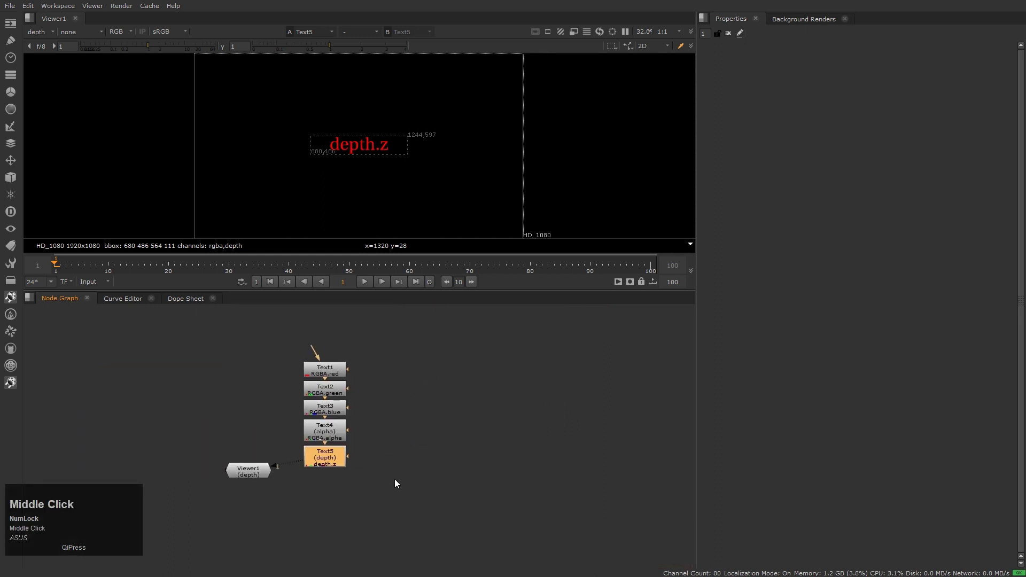
scroll(325, 475, "up", 2)
left_click_drag(298, 457, 386, 476)
left_click_drag(323, 439, 355, 424)
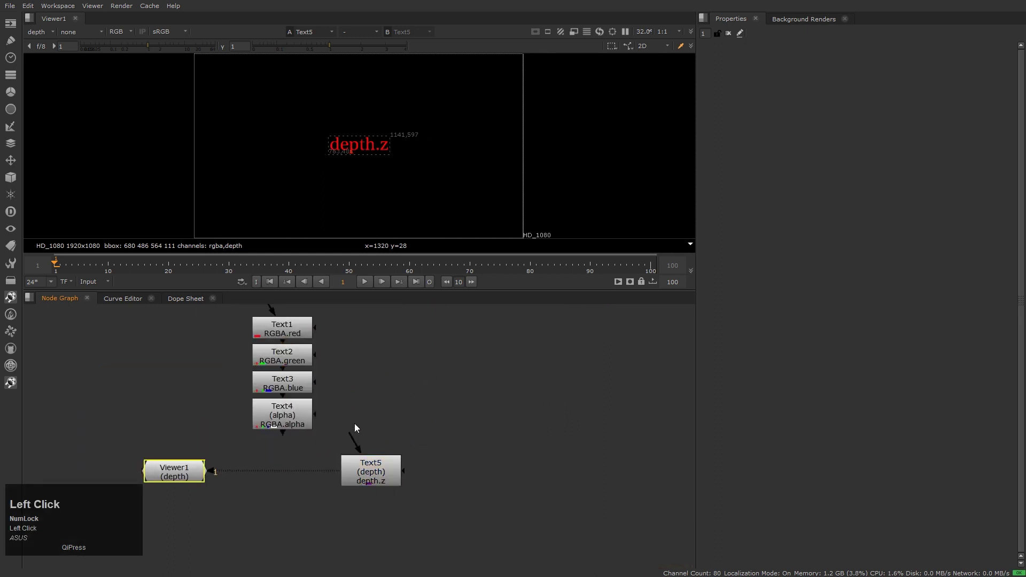
left_click_drag(370, 462, 383, 327)
middle_click(398, 407)
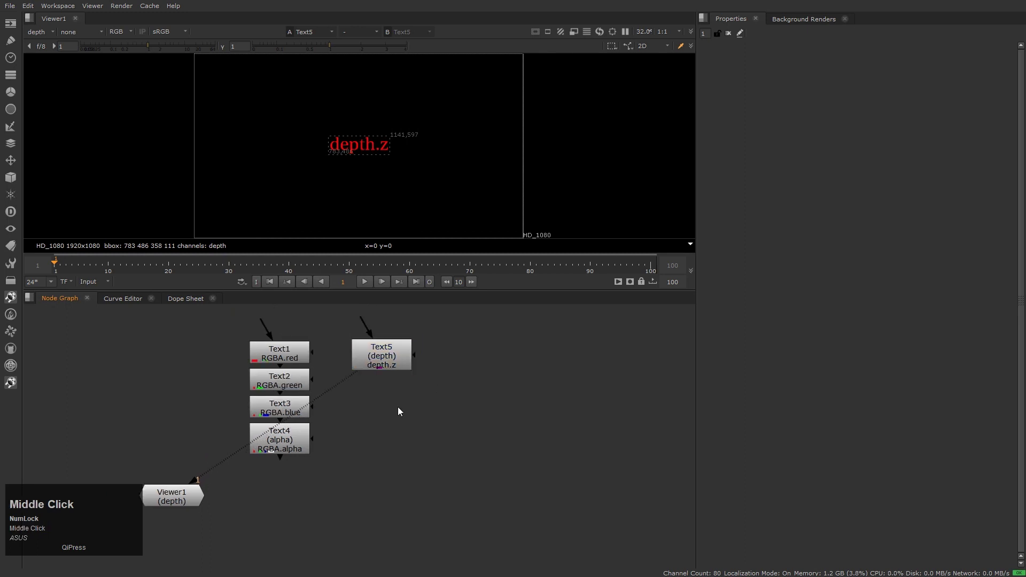
scroll(395, 428, "down", 1)
middle_click(393, 427)
scroll(408, 438, "up", 2)
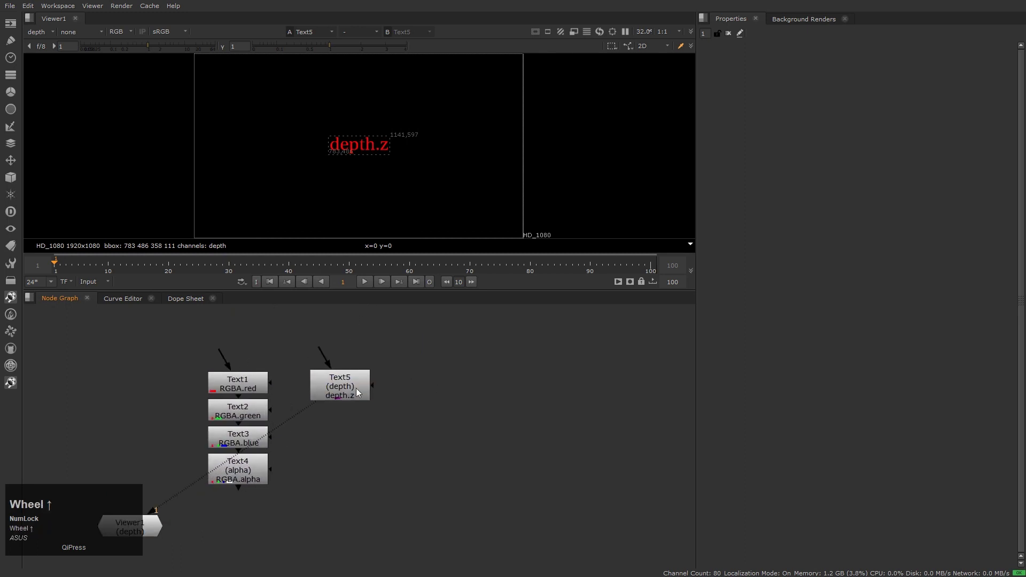
Duplicate Text5 as an unconnected node, place the copy beside it, and connect the copy to Viewer1.
left_click(350, 384)
key("ctrl+c")
left_click(438, 423)
key("ctrl+v")
left_click_drag(439, 421, 428, 386)
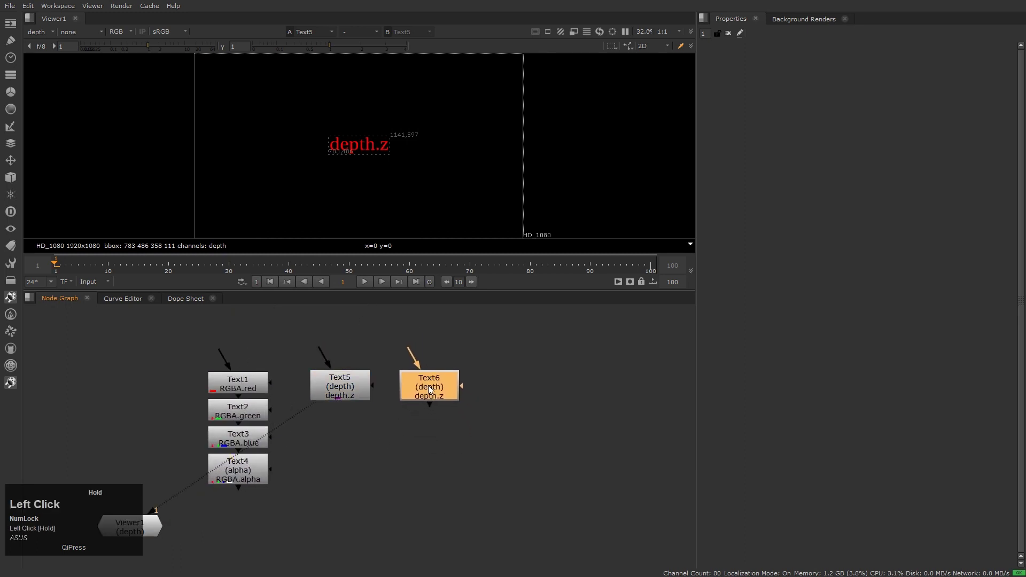
key("1")
Set the copied node's message to forward.u and its output to the forward layer with only the u channel enabled.
double_click(433, 392)
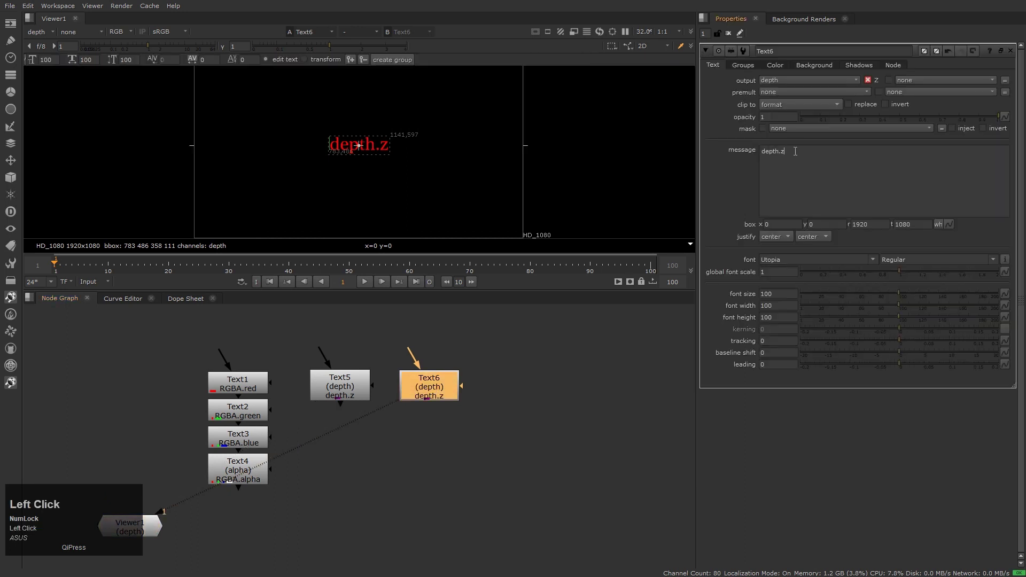
type("f")
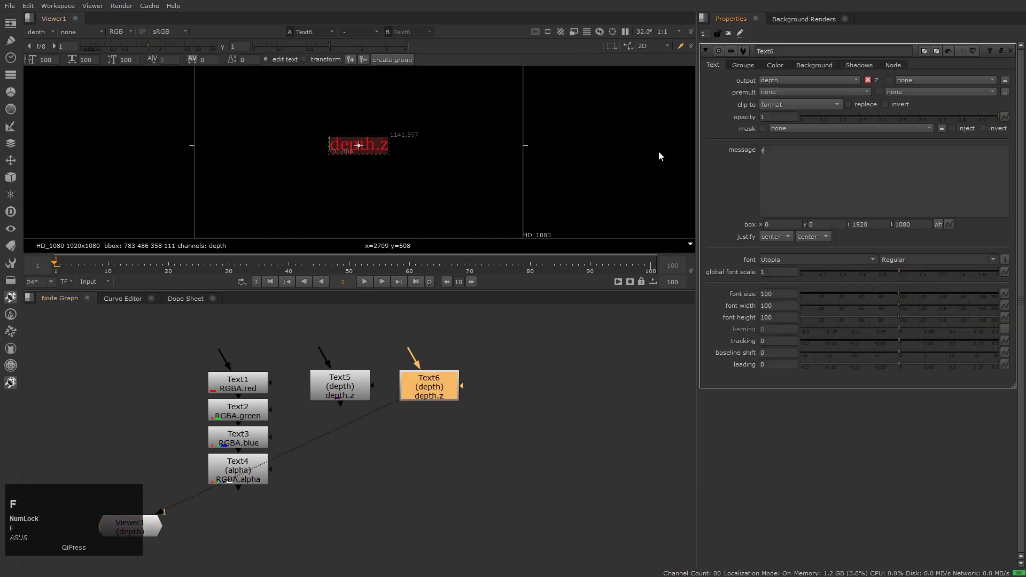
type("orward")
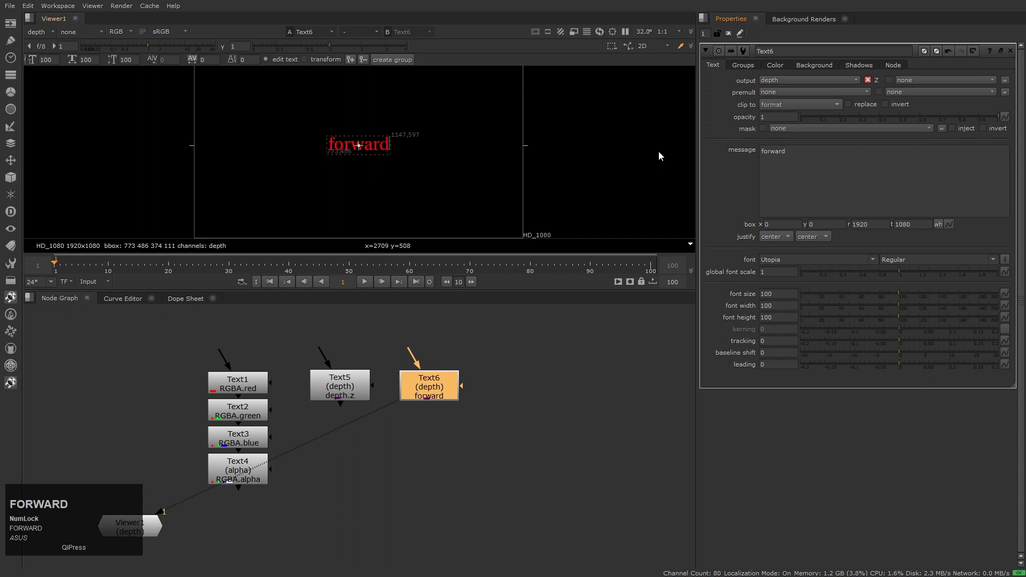
type(".u")
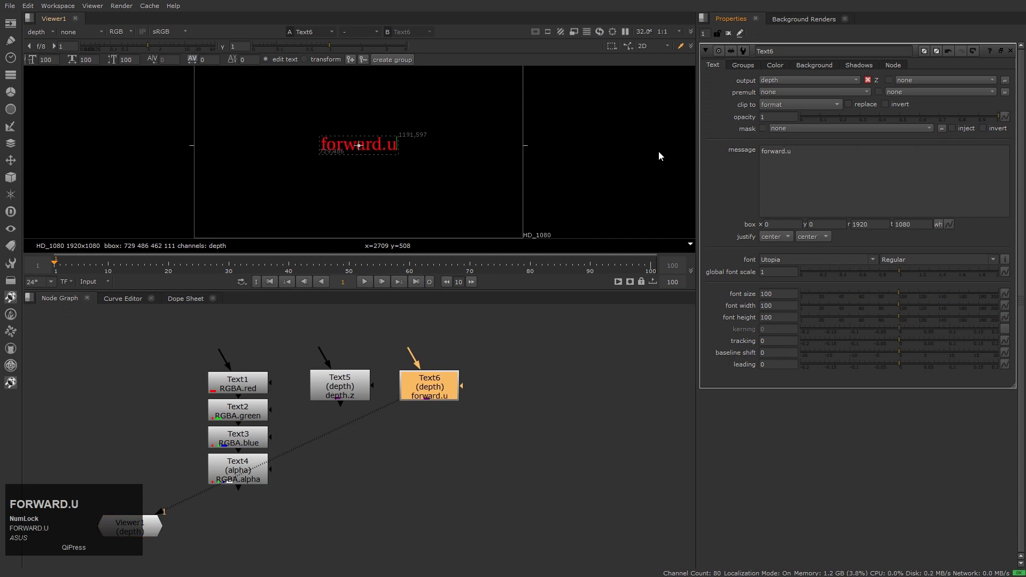
left_click(794, 81)
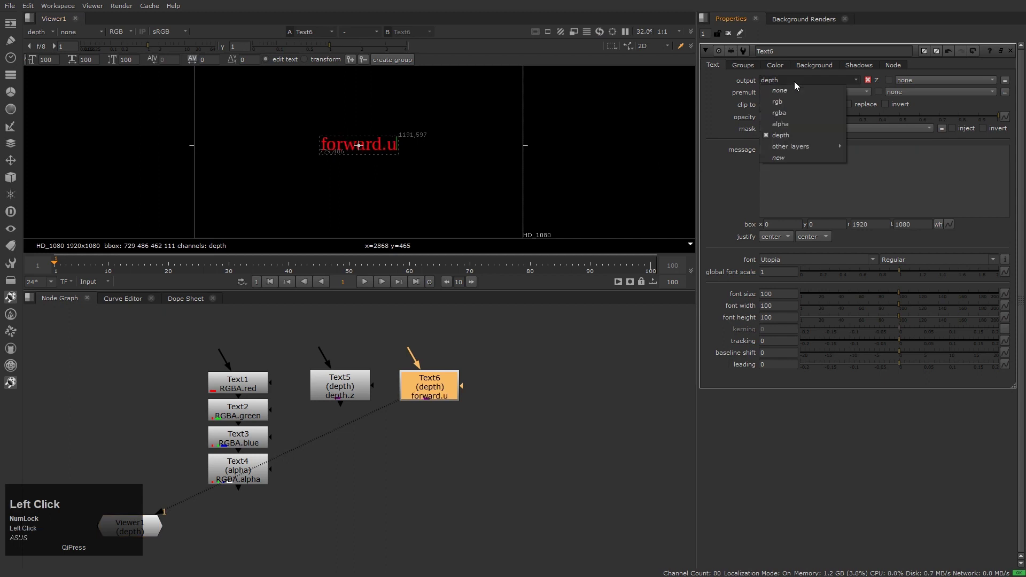
mouse_move(797, 147)
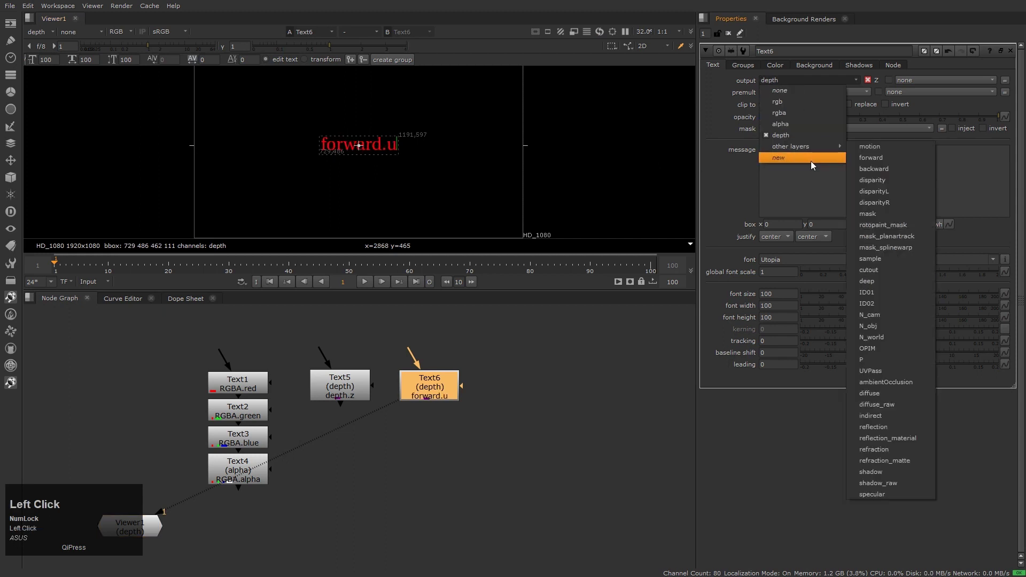
left_click(888, 158)
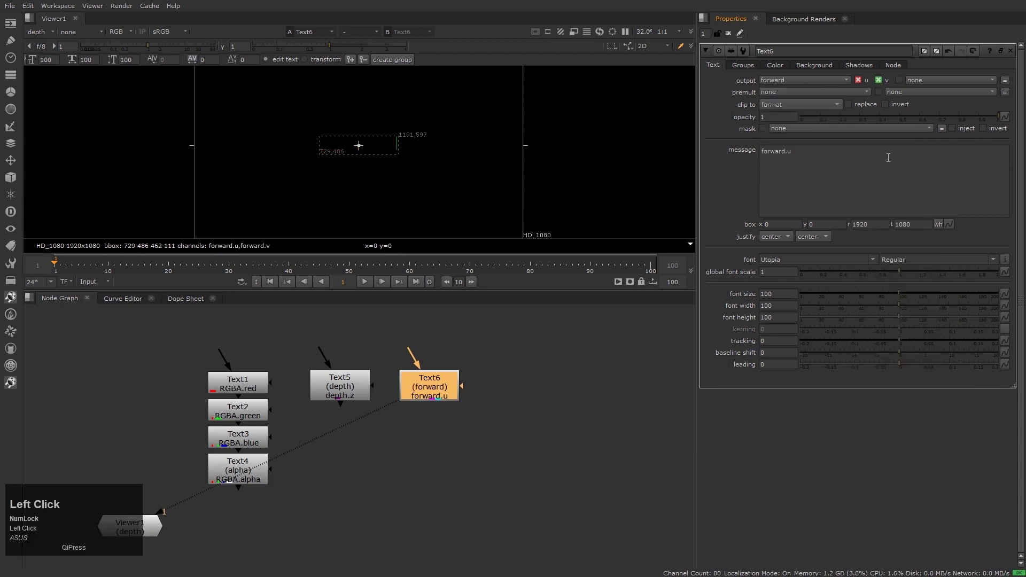
left_click(878, 80)
Duplicate the forward.u node directly beneath it and set the copy's output to only the v channel of forward.
left_click(485, 429)
left_click(428, 391)
key("ctrl+c")
key("ctrl+v")
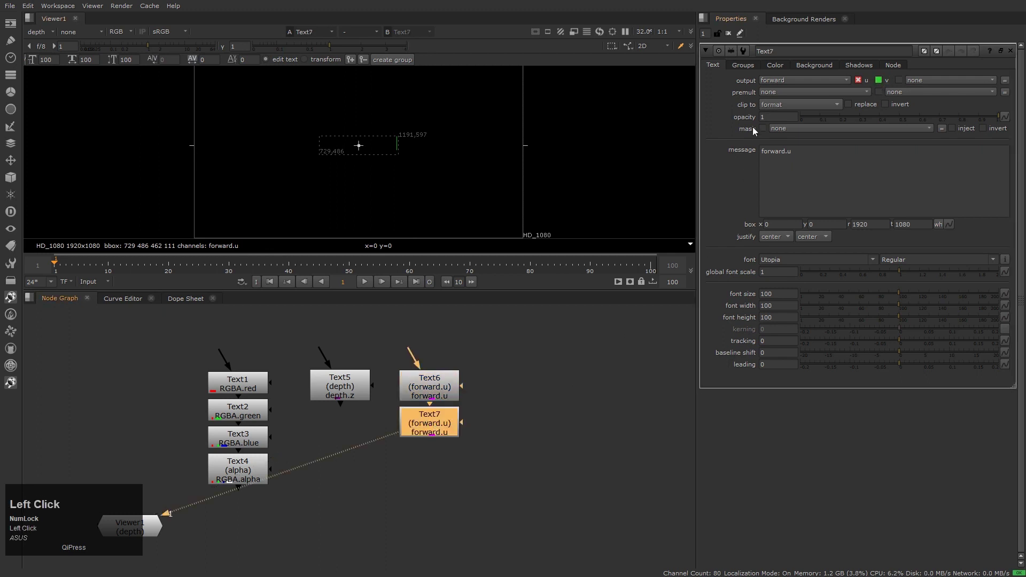
left_click(878, 80)
left_click(858, 81)
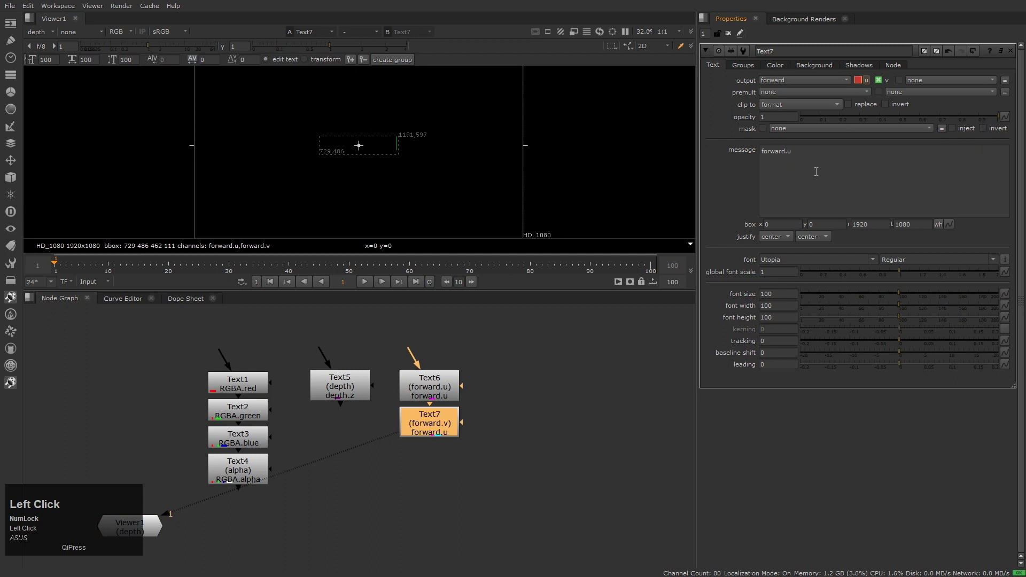
Paste another copy of Text6 as a separate node beside it, connect it to Viewer1, and move Viewer1 below the copy.
left_click(605, 453)
left_click(435, 392)
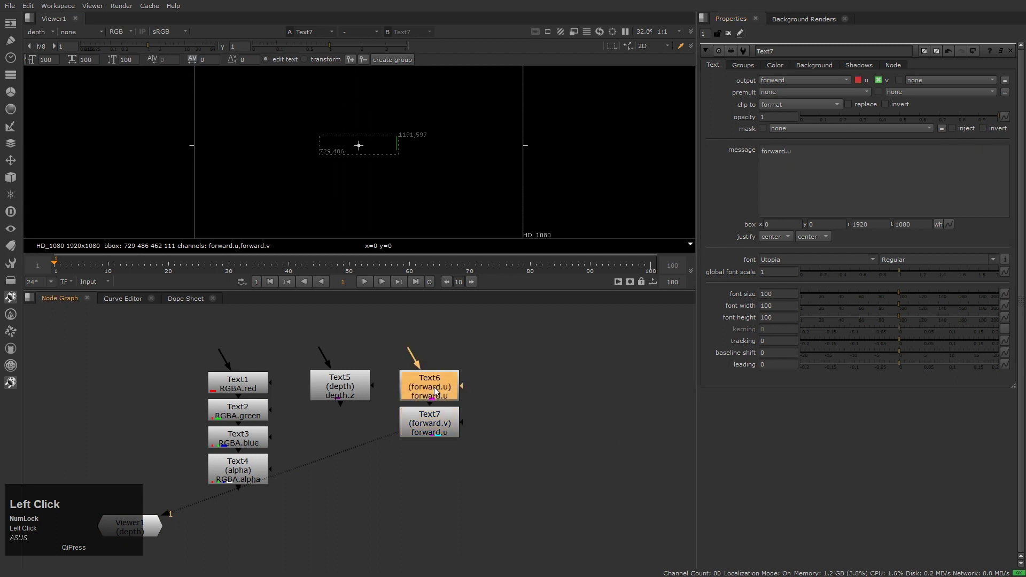
left_click(487, 388)
key("ctrl+v")
left_click_drag(487, 388, 524, 384)
key("1")
double_click(524, 384)
left_click_drag(151, 532, 538, 521)
scroll(550, 423, "up", 4)
left_click(505, 368)
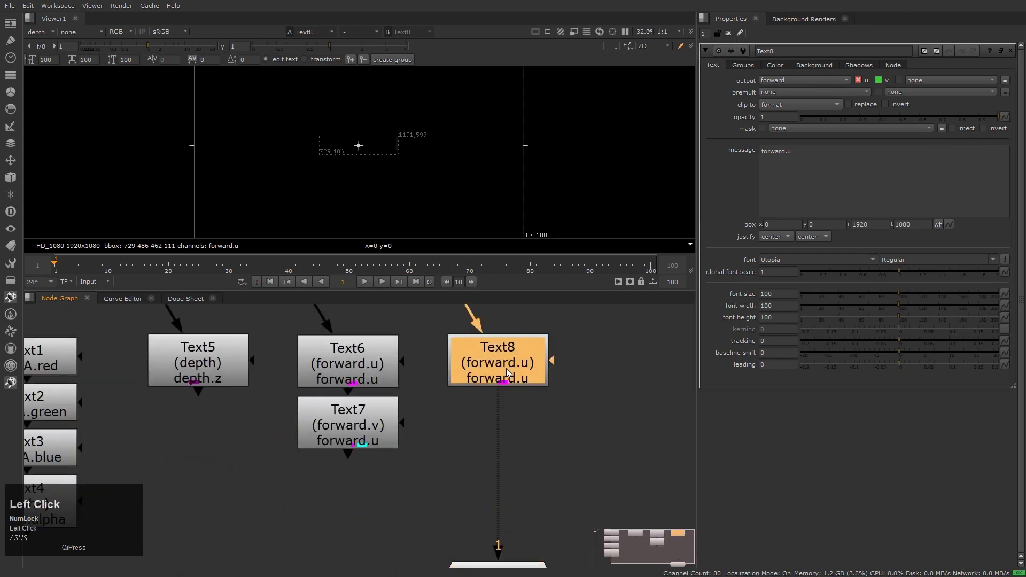
Create a new output layer for Text8 named OPIM with channels OPIM.o, OPIM.p, OPIM.i and OPIM.m.
left_click(808, 80)
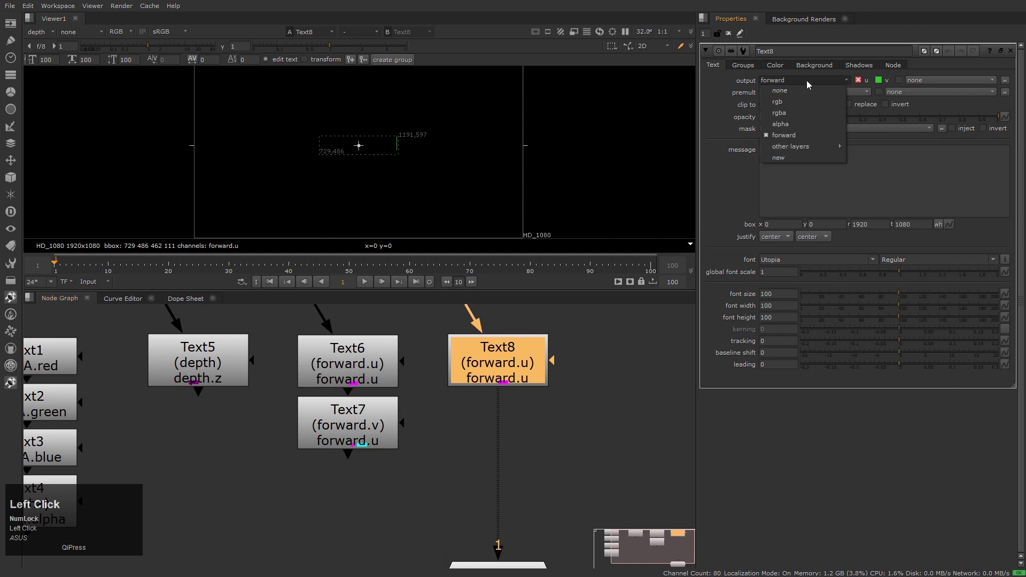
left_click(793, 158)
left_click_drag(535, 191, 698, 143)
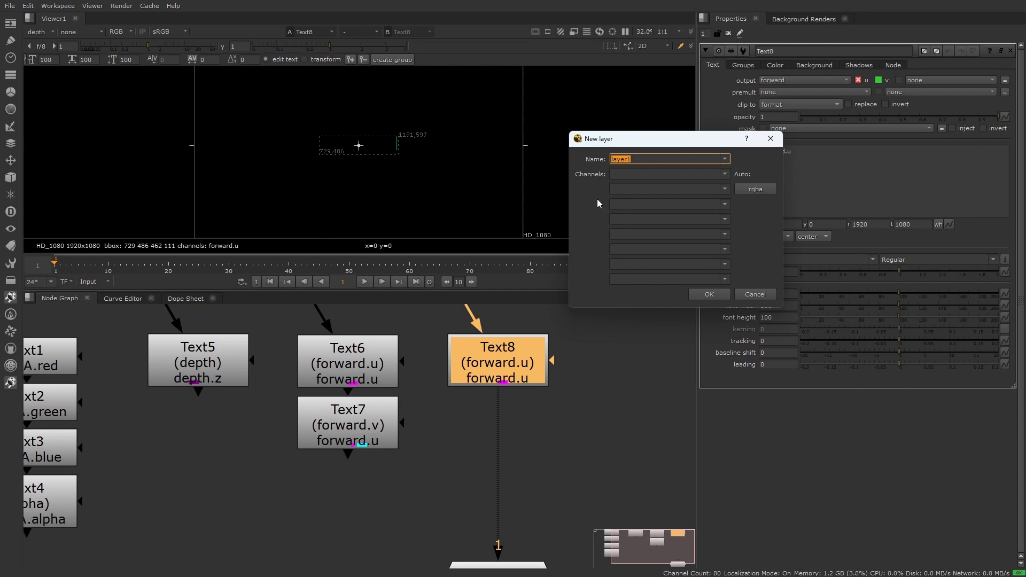
left_click(651, 156)
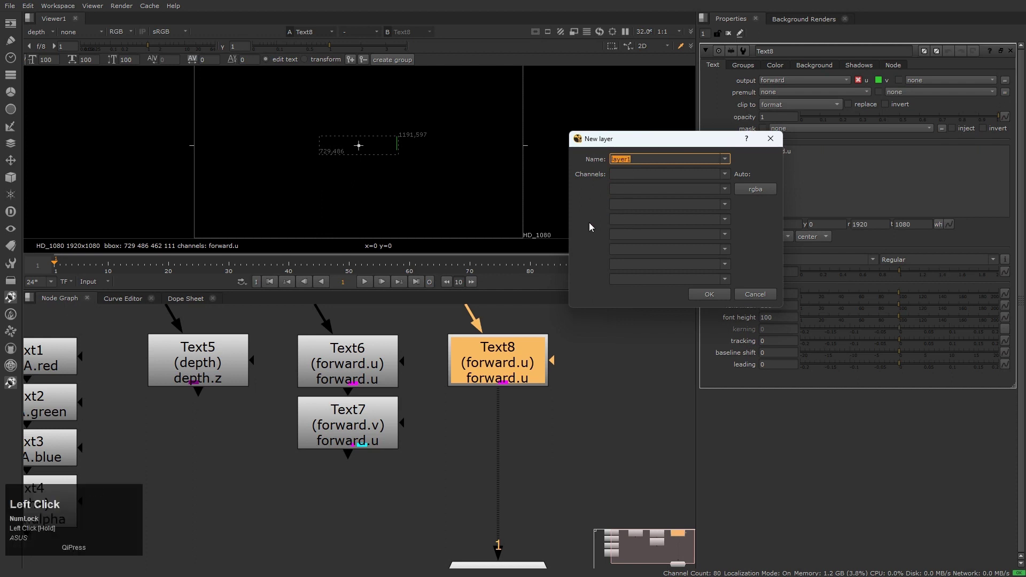
type("OPIM")
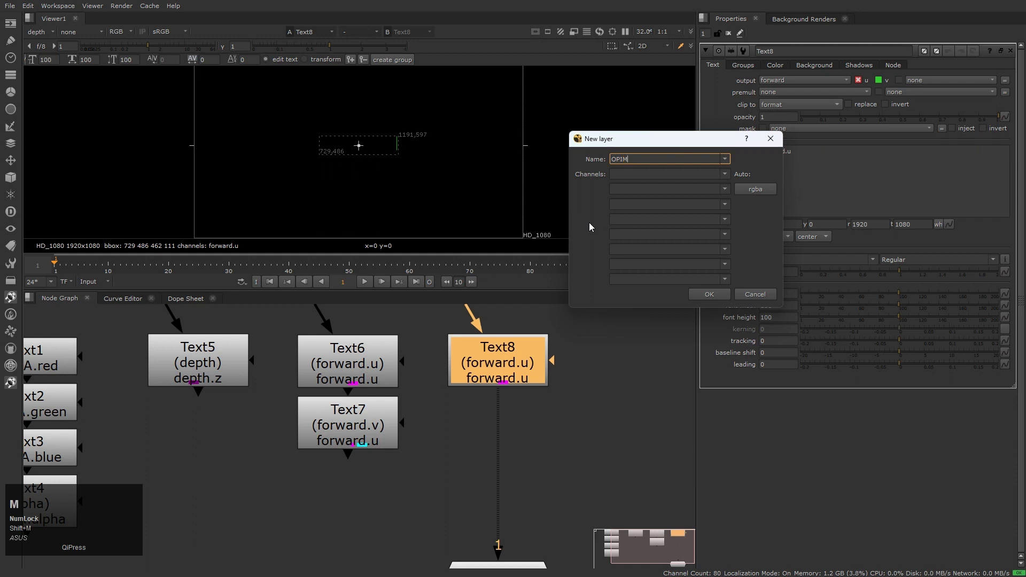
left_click(637, 173)
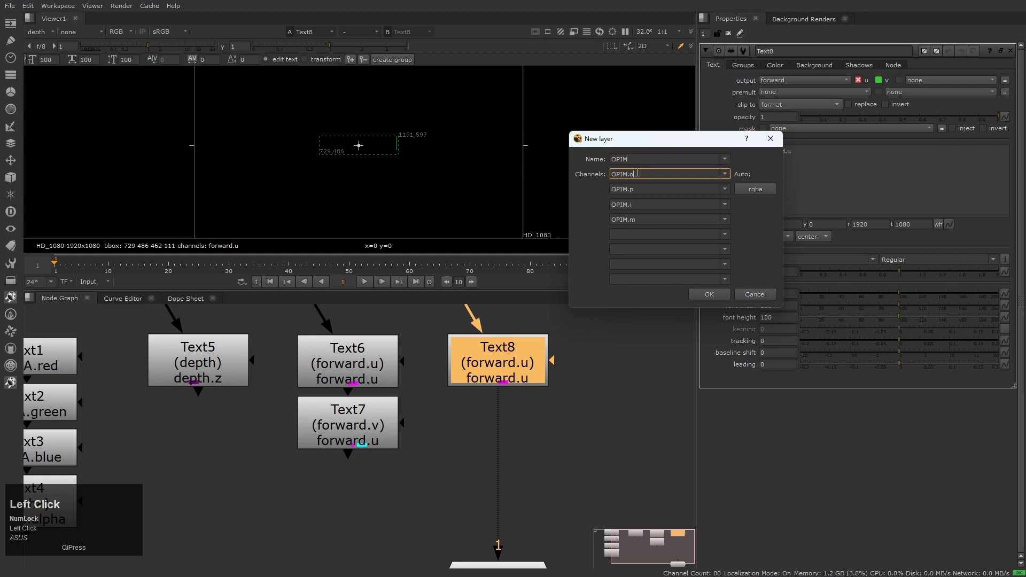
left_click(667, 189)
left_click(665, 205)
left_click(659, 220)
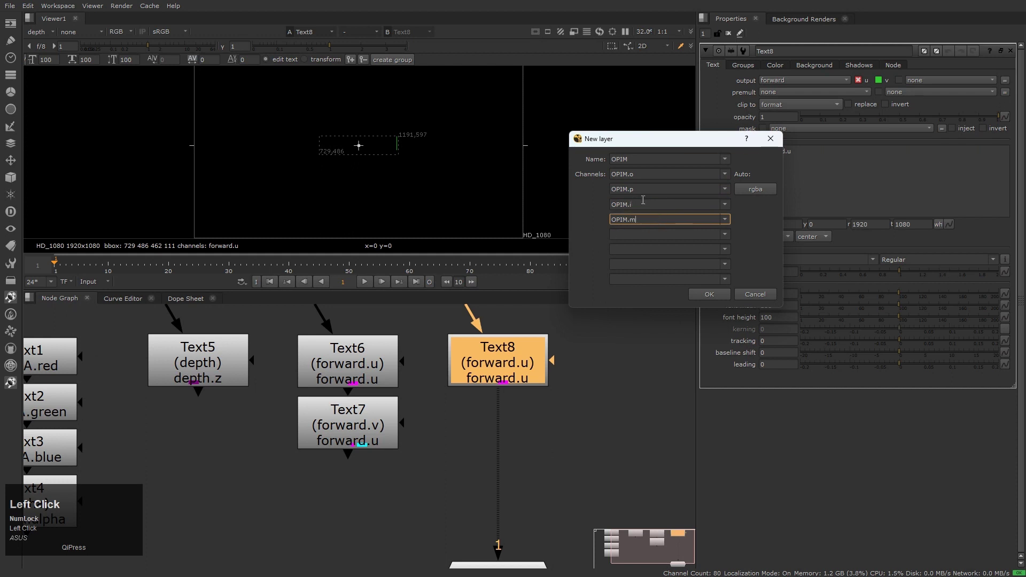
left_click(709, 294)
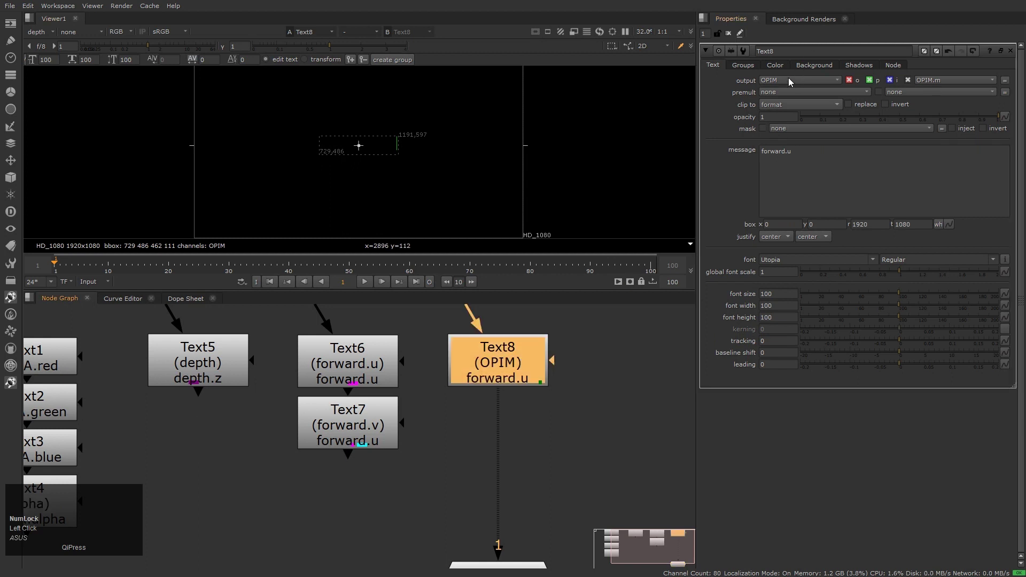
Replace the Text8 message with OPIM.o.
left_click_drag(804, 152, 740, 145)
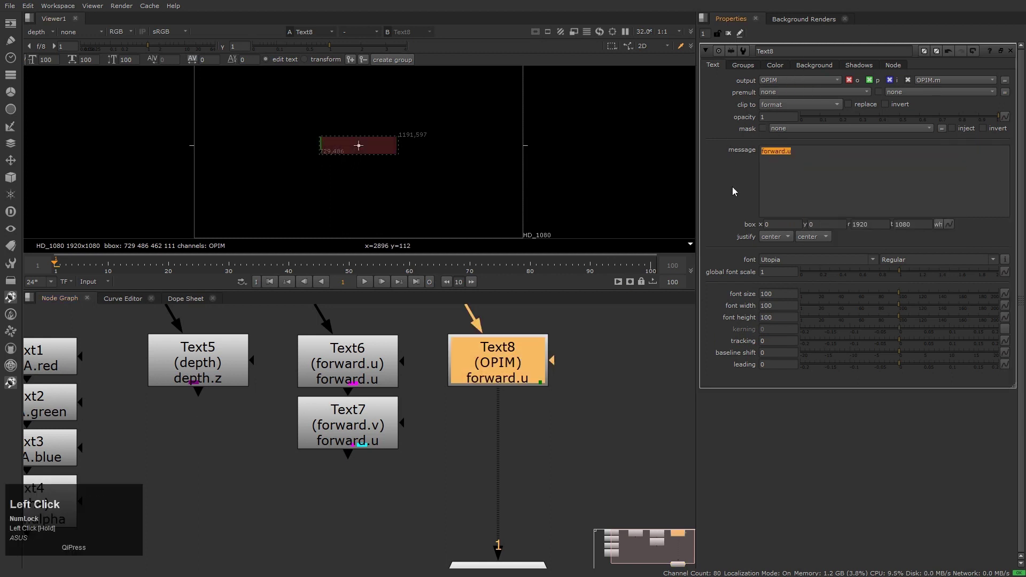
type("OPIM")
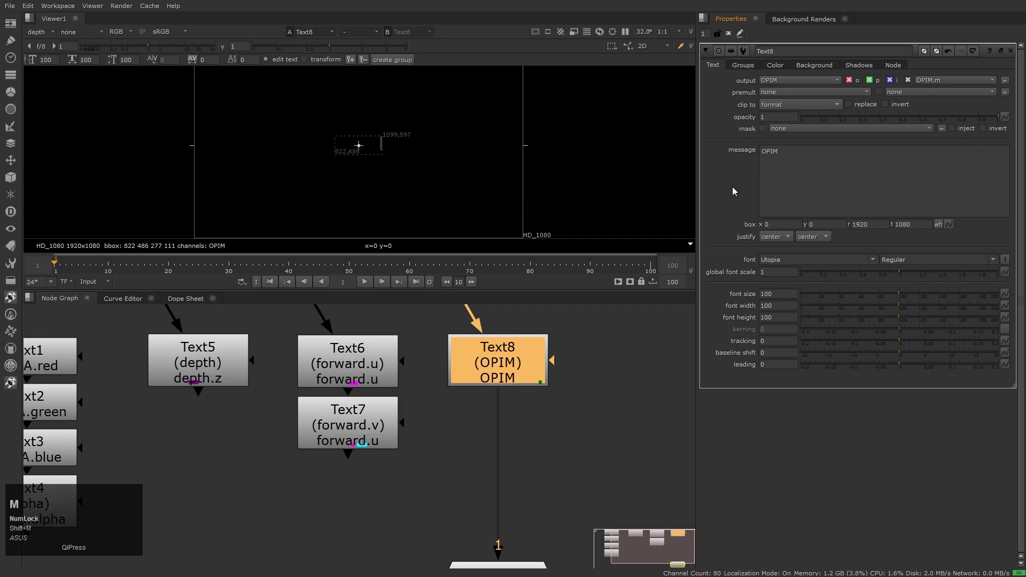
type(".o")
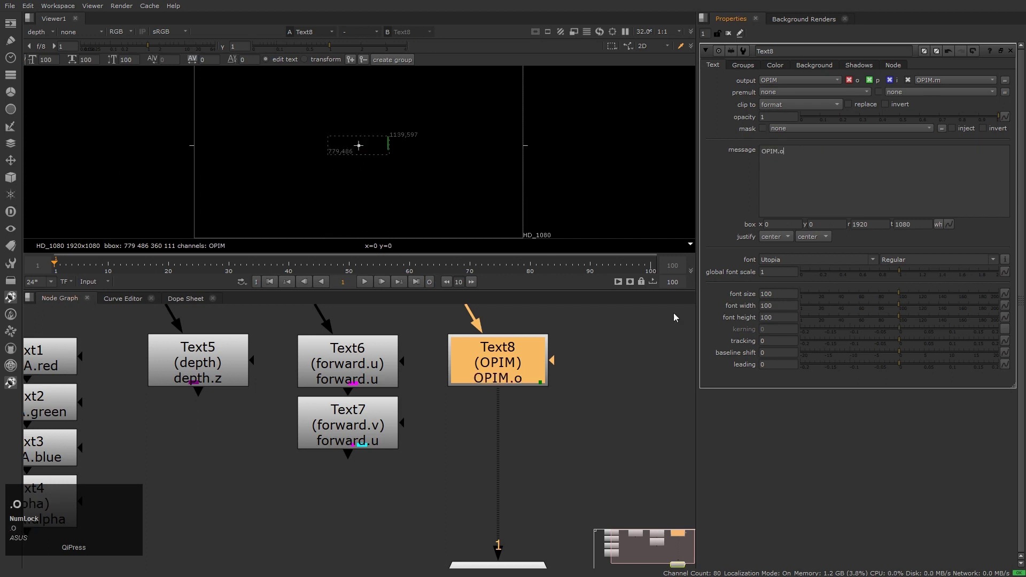
Duplicate Text8 directly beneath it in the chain feeding Viewer1.
left_click(519, 382)
key("ctrl+c")
key("ctrl+v")
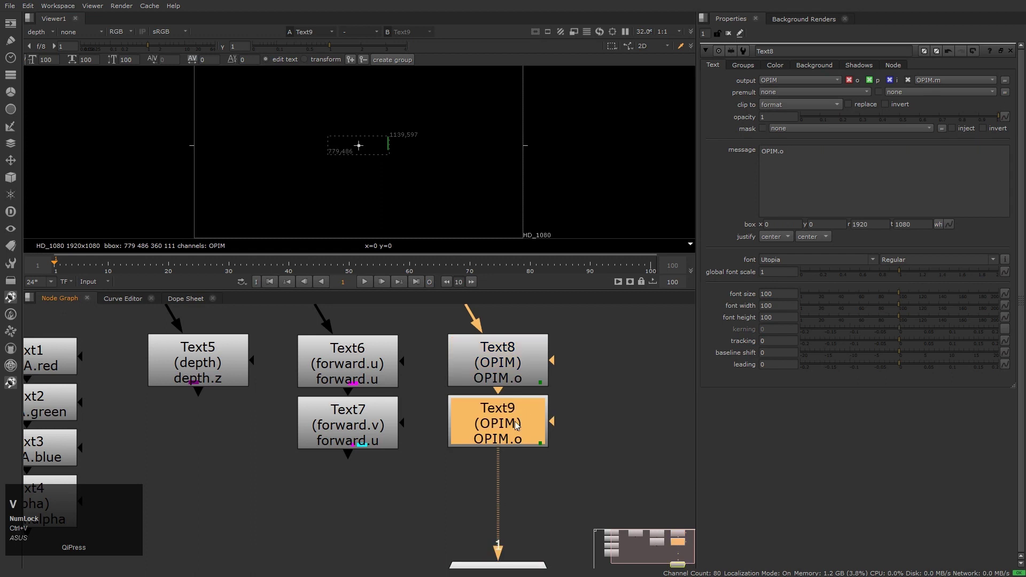
left_click(515, 426)
Disable the p, i and m channels in the Text8 output so only OPIM.o is written.
left_click(519, 370)
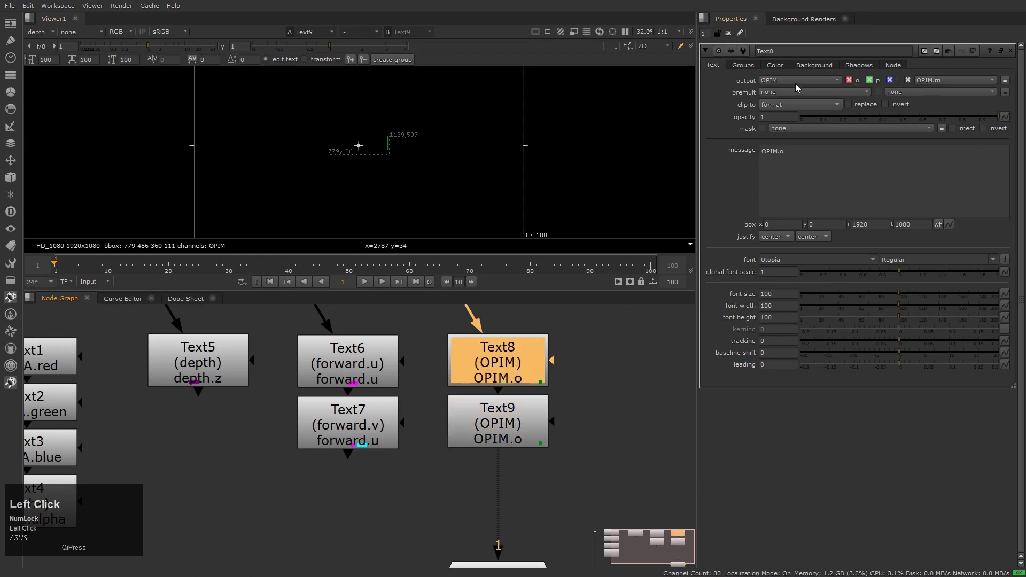
left_click(869, 80)
left_click(890, 80)
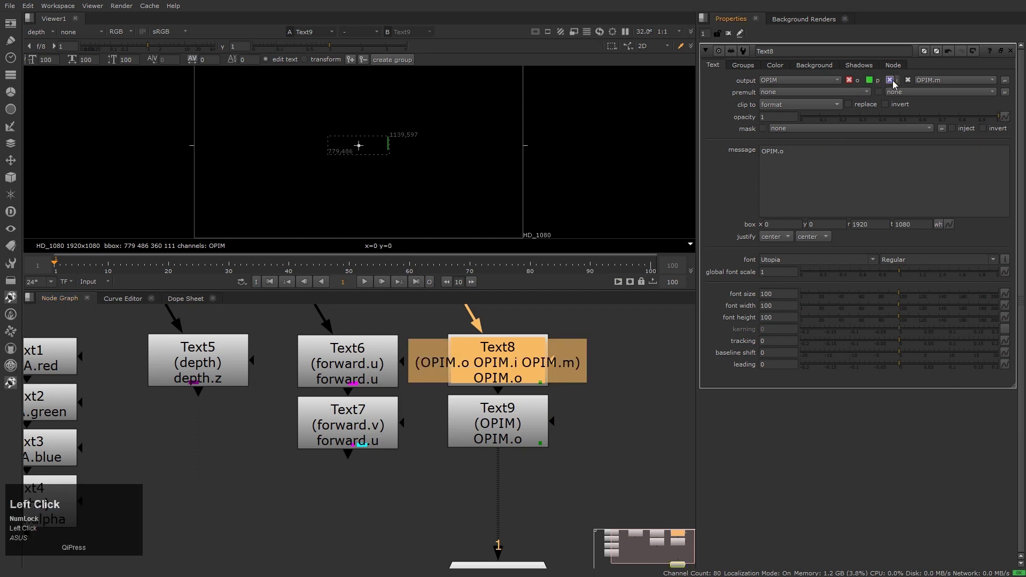
left_click(908, 80)
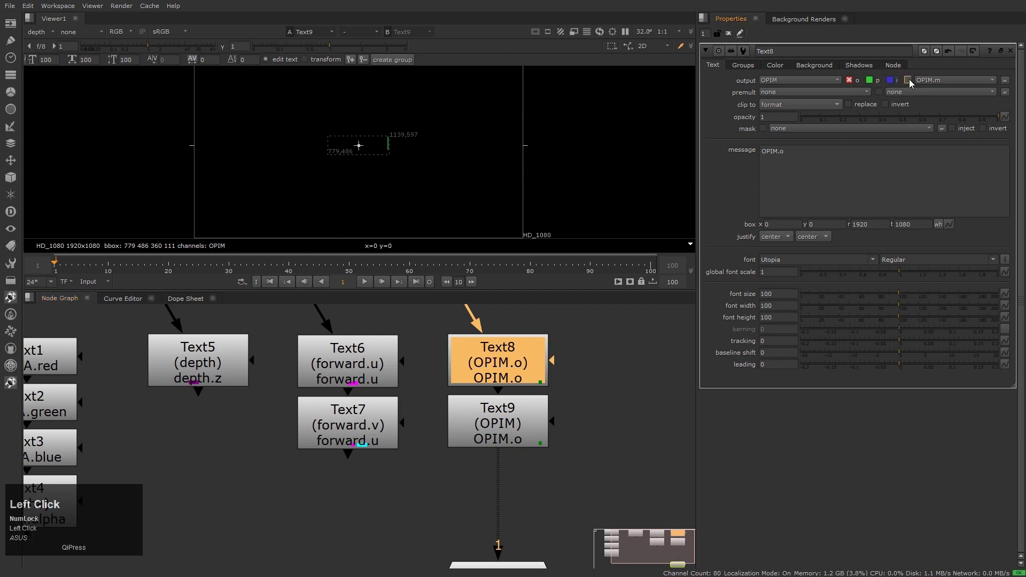
Examine the channel markers along the lower edges of Text8 and Text9 up close.
left_click(663, 363)
left_click(517, 440)
scroll(517, 439, "up", 5)
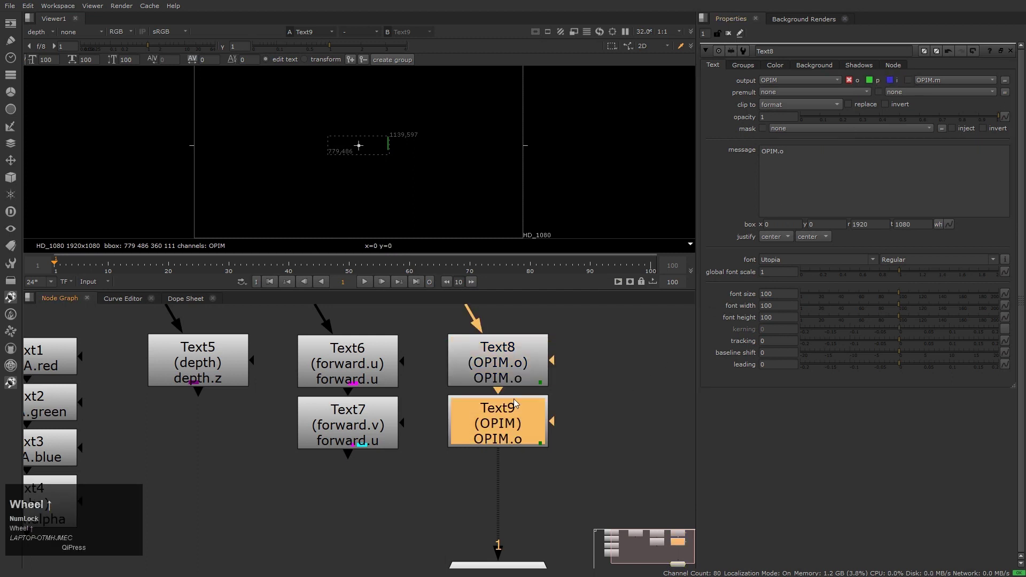
left_click(522, 377)
scroll(560, 377, "up", 2)
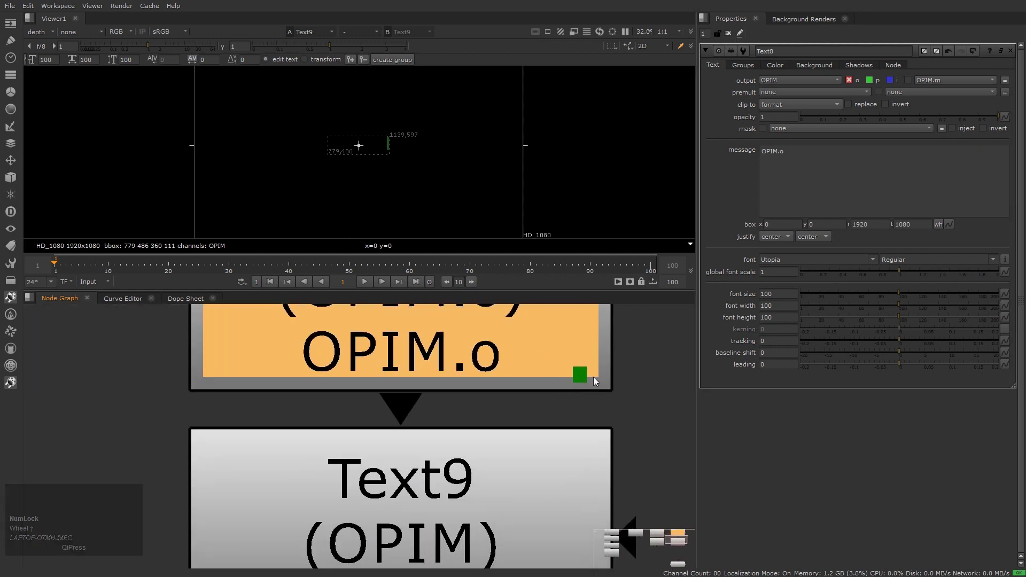
scroll(563, 379, "down", 3)
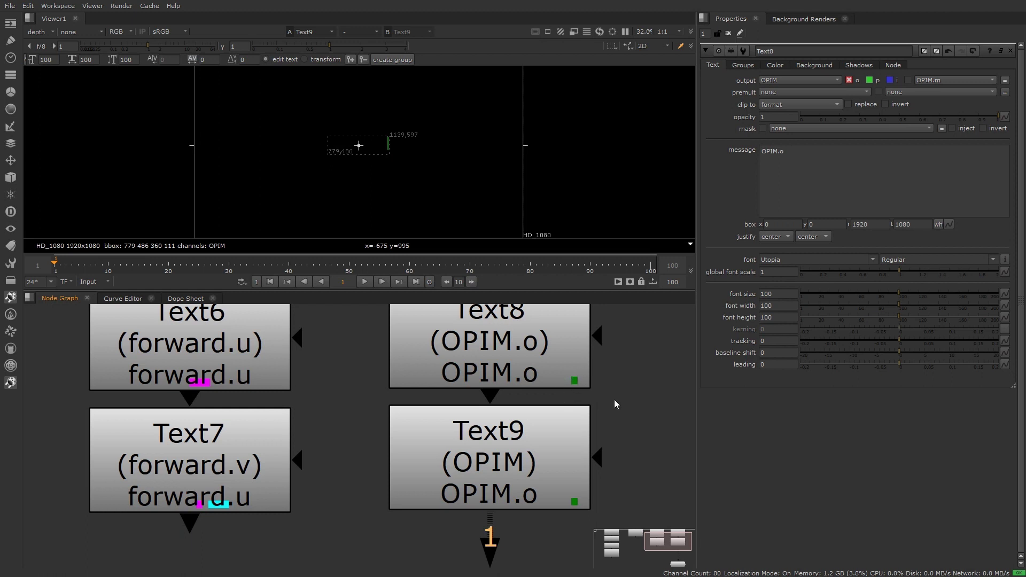
Limit the Text9 output to the OPIM.p channel and change its message to OPIM.p.
left_click(516, 468)
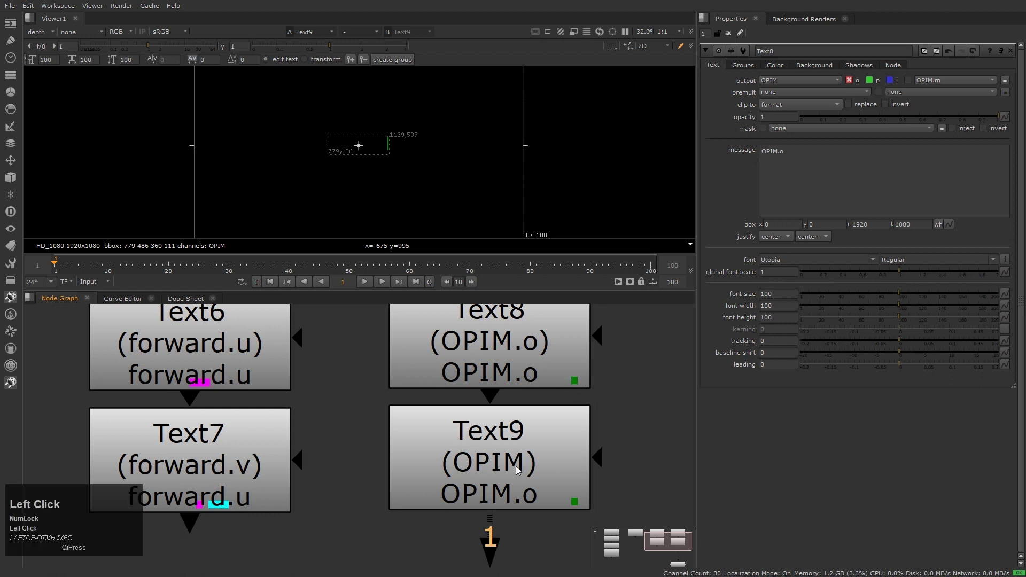
left_click(849, 80)
left_click(890, 80)
left_click(908, 81)
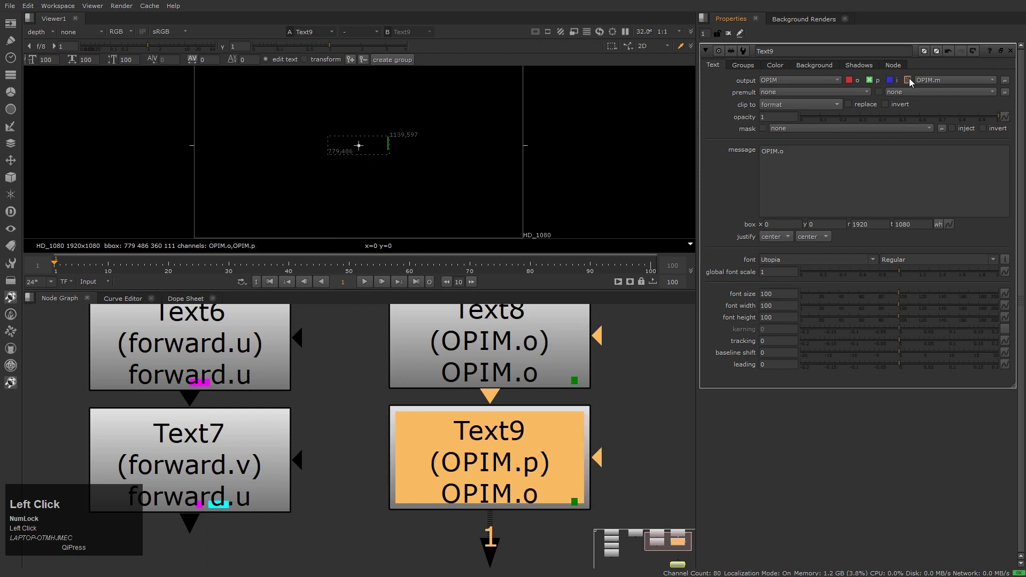
left_click(796, 151)
key("BackSpace")
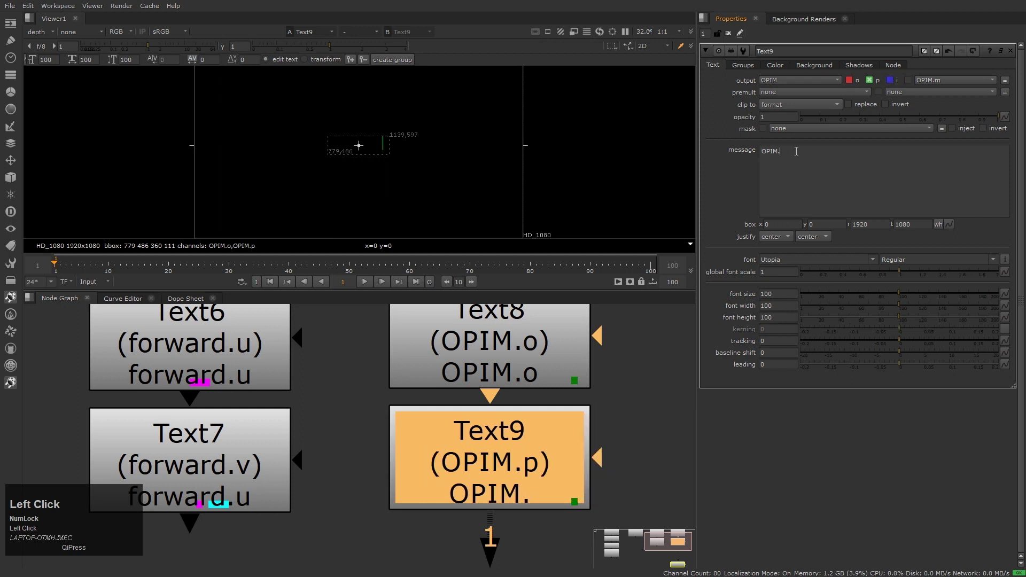
type("p")
left_click(630, 376)
Duplicate Text9 directly beneath it and move Viewer1 down and away from the OPIM chain.
middle_click(607, 425)
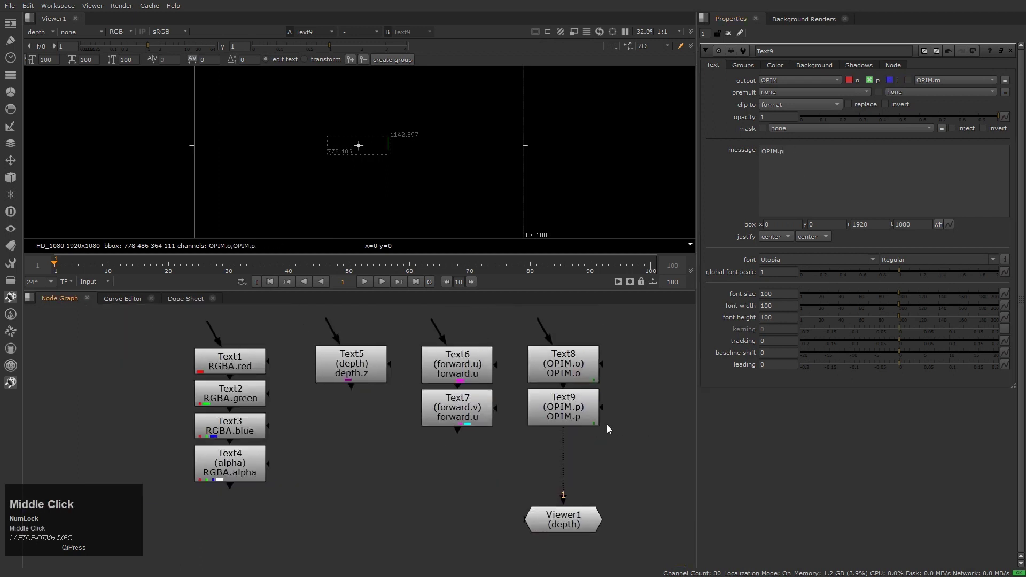
left_click(509, 406)
key("ctrl+c")
key("ctrl+v")
left_click(513, 450)
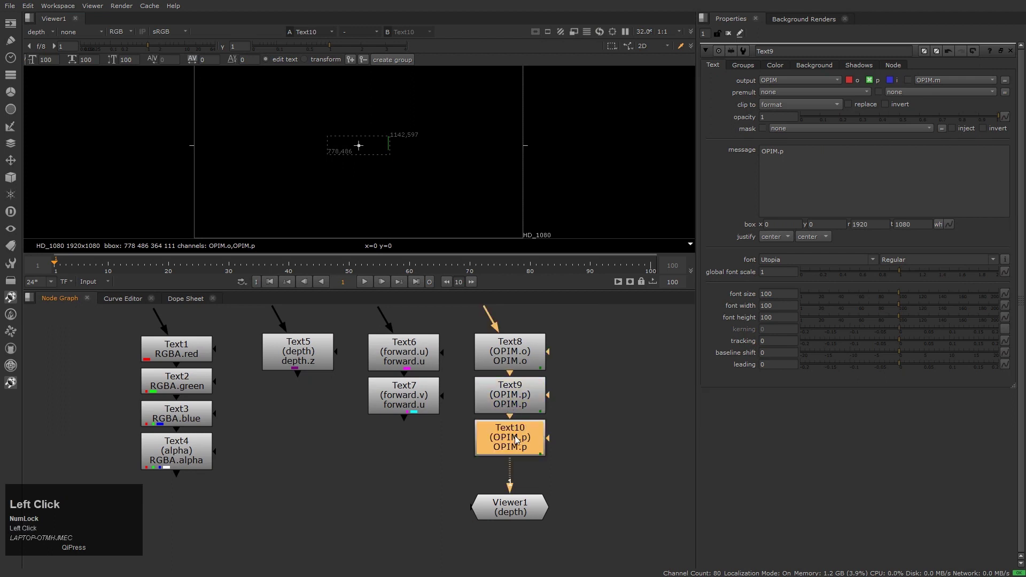
left_click_drag(540, 510, 371, 556)
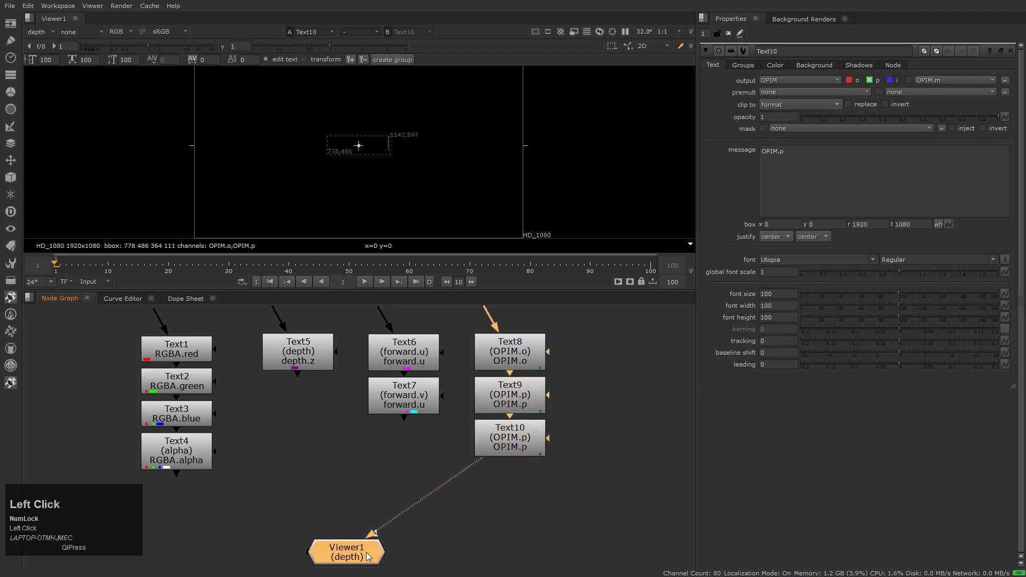
Change the Text10 message to OPIM.i and limit its output to the OPIM.i channel.
scroll(528, 446, "up", 3)
scroll(528, 446, "up", 2)
left_click(522, 458)
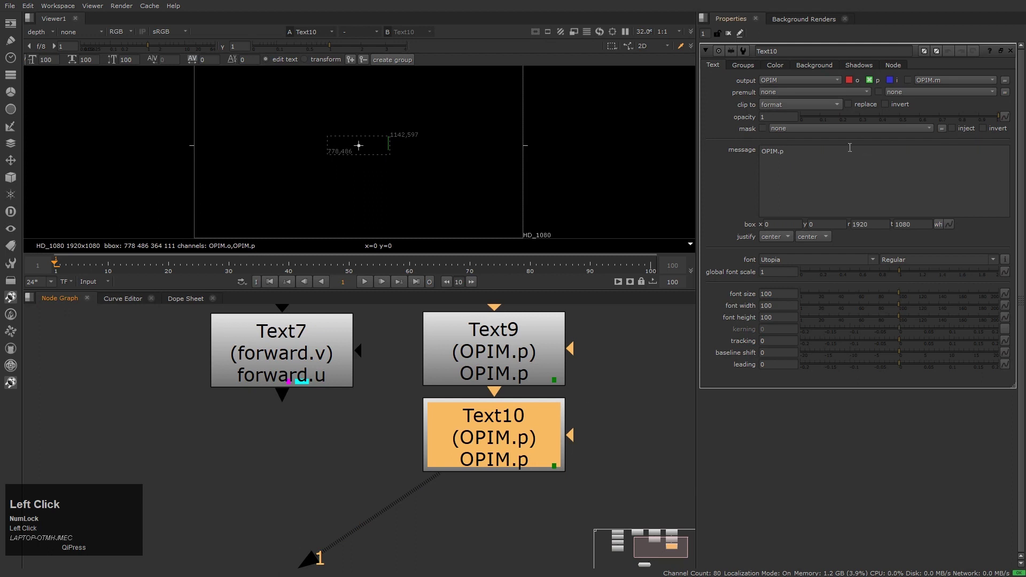
left_click(803, 154)
key("BackSpace")
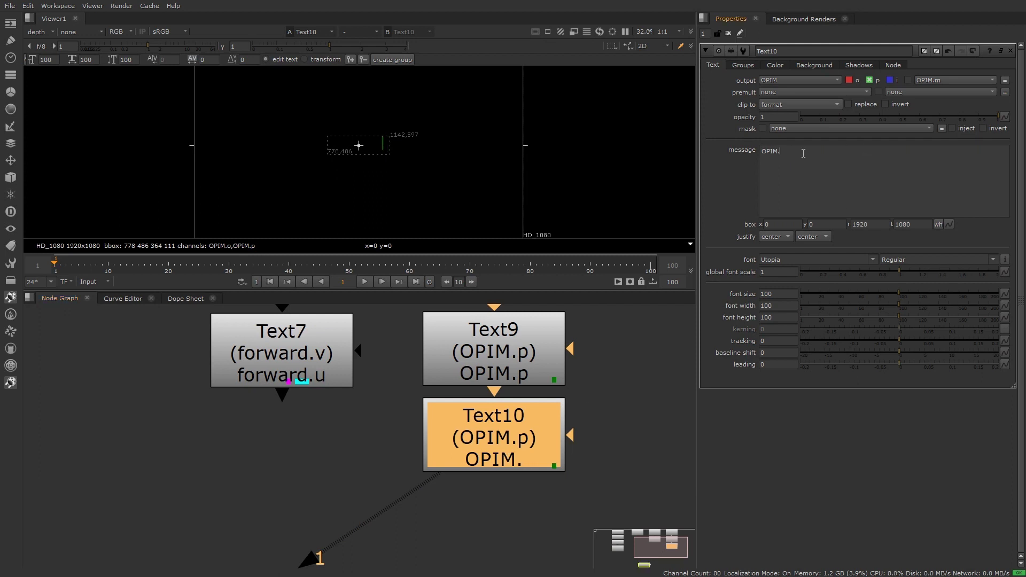
type("i")
left_click(870, 80)
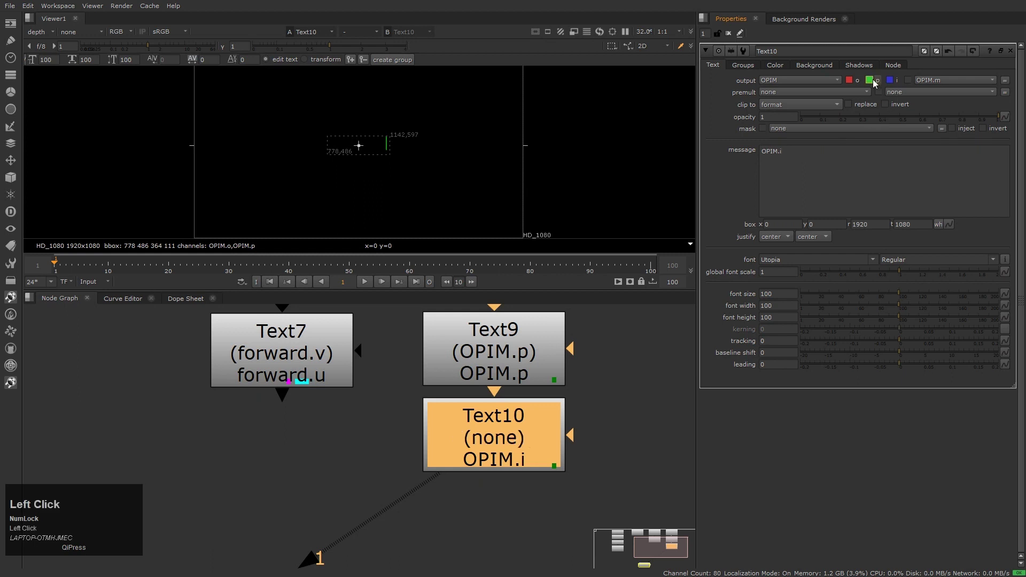
left_click(890, 79)
left_click(590, 441)
Duplicate Text10 directly beneath it in the OPIM chain.
left_click(516, 454)
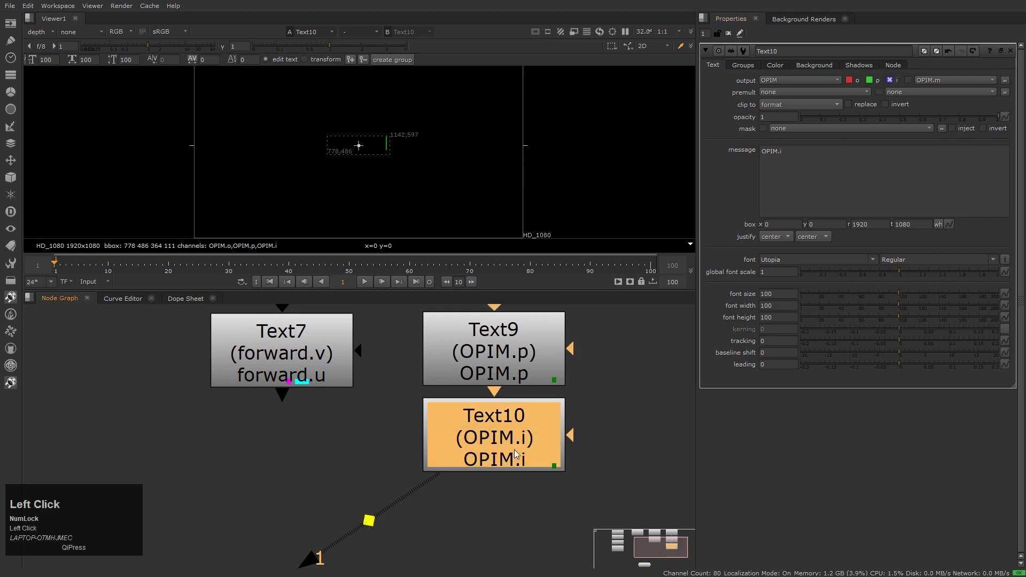
key("ctrl+c")
key("ctrl+v")
left_click(498, 540)
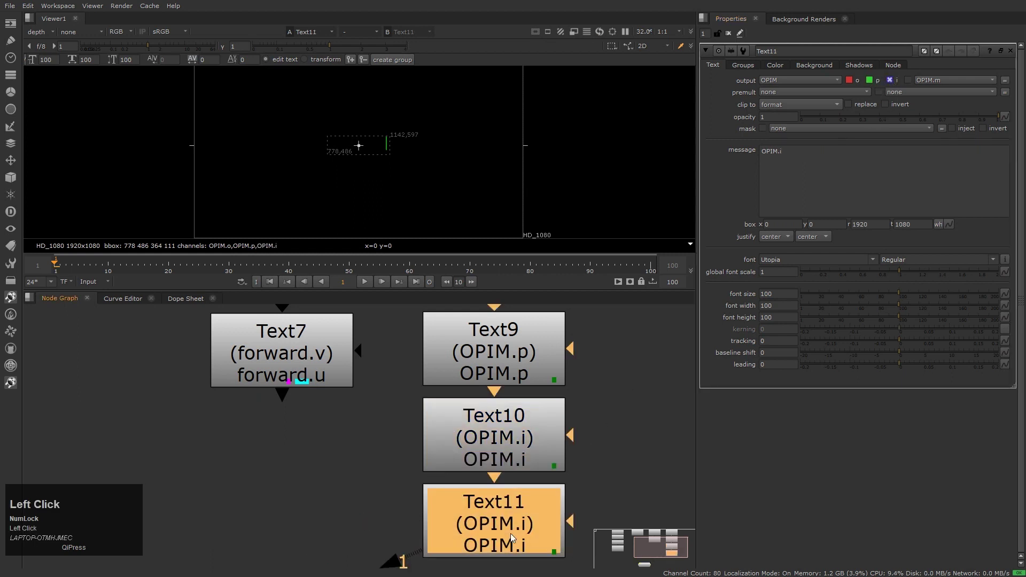
Limit the Text11 output to the OPIM.m channel and change its message to OPIM.m.
left_click(909, 80)
left_click(889, 80)
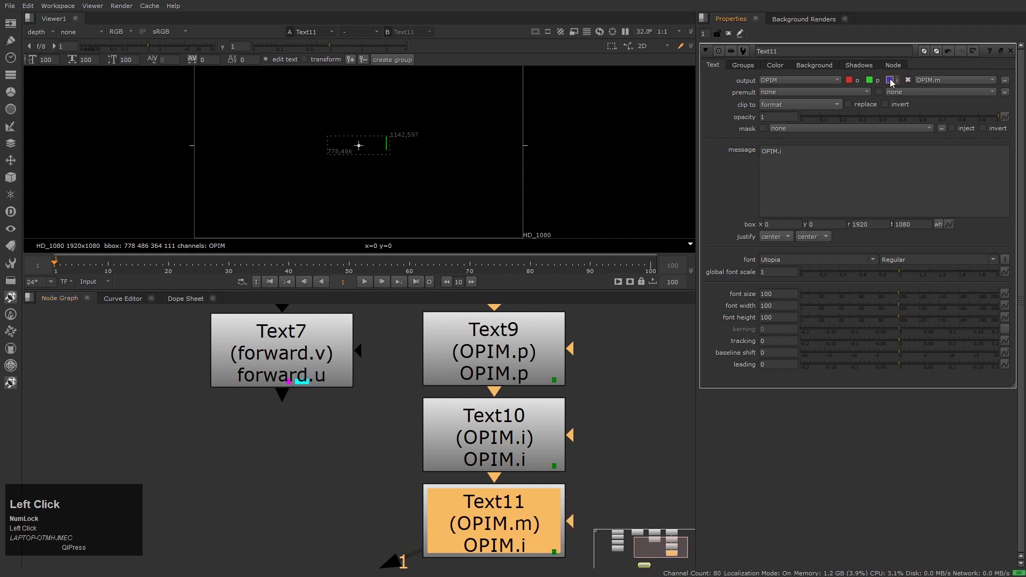
left_click(802, 158)
key("BackSpace")
type("m")
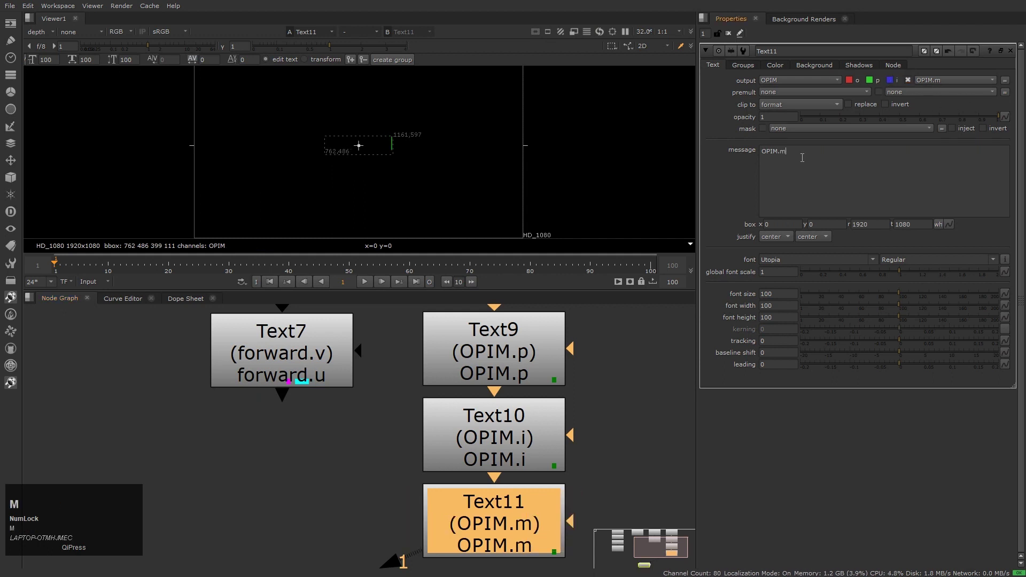
left_click(639, 416)
Move Viewer1 closer beneath the OPIM chain and set it to display the OPIM layer.
scroll(643, 419, "down", 5)
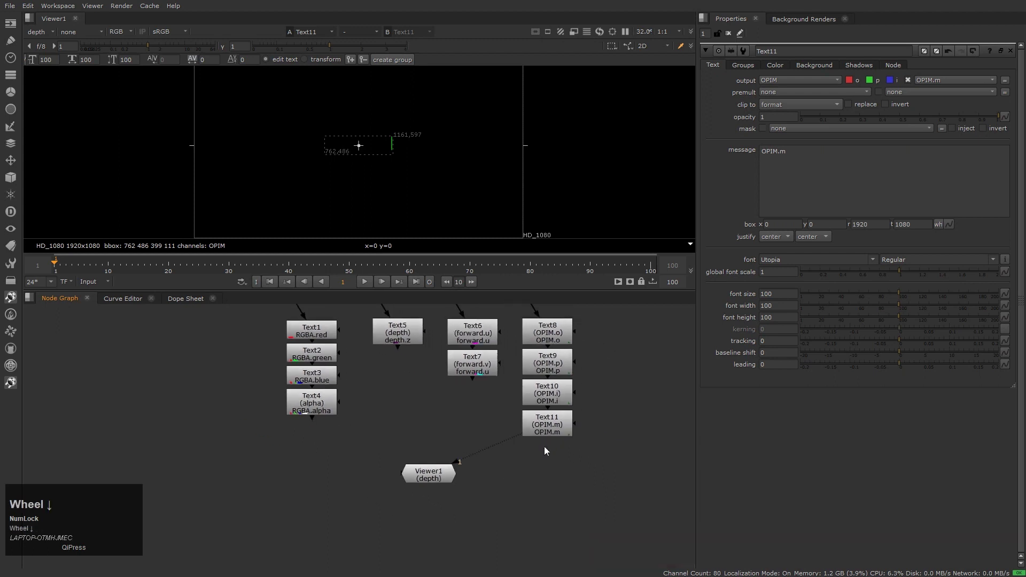
left_click(461, 488)
left_click_drag(461, 490, 517, 509)
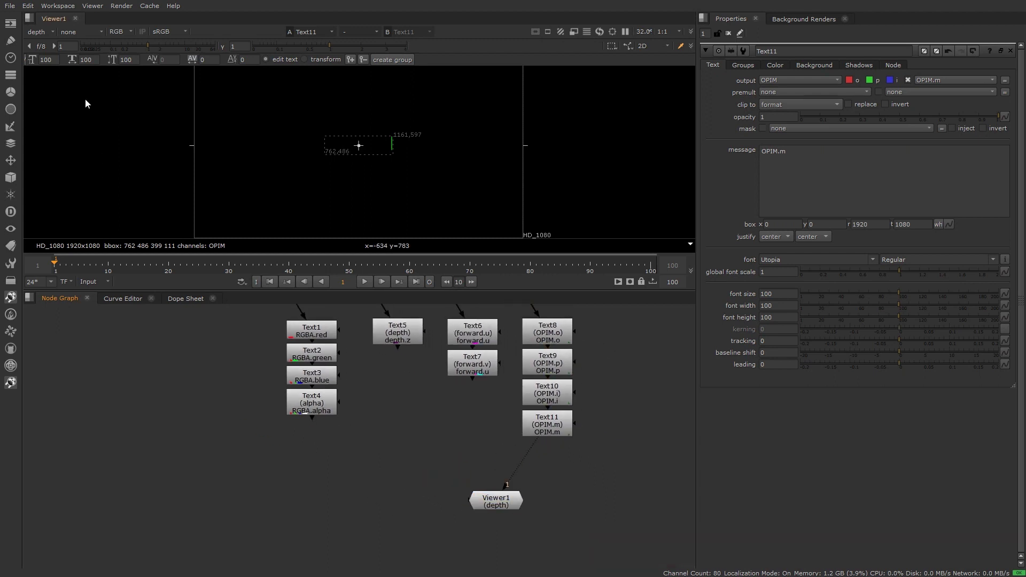
left_click(46, 32)
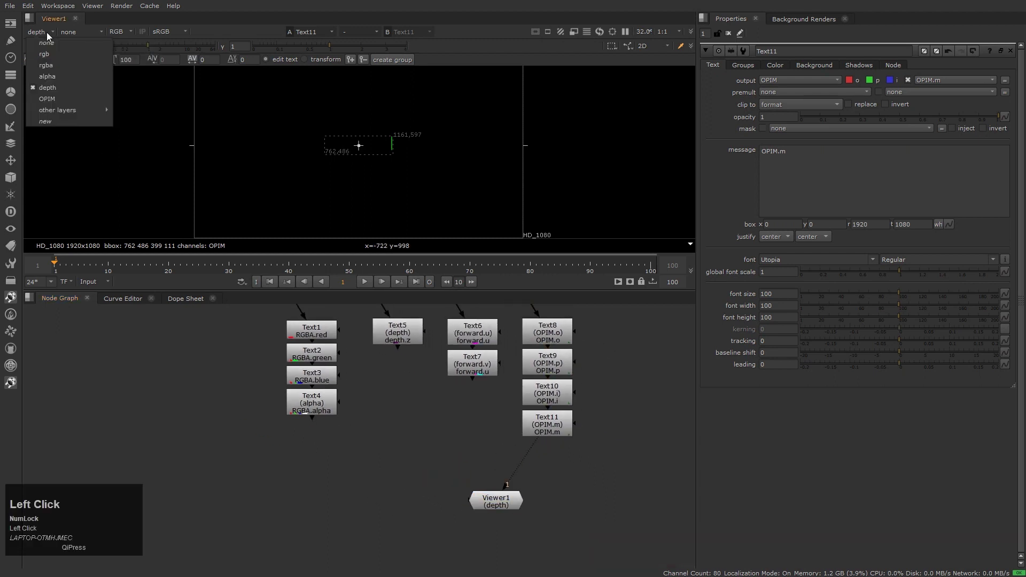
left_click(57, 98)
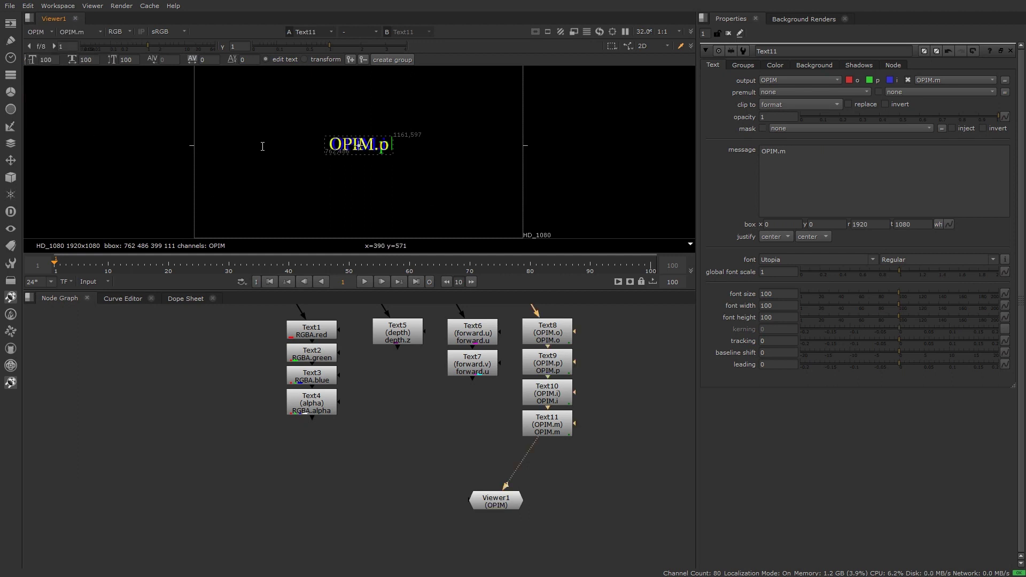
Inspect the red, green, blue and alpha views of the OPIM layer one at a time in the viewer.
key("r")
key("g")
key("b")
key("s")
key("a")
key("a")
key("r")
key("g")
key("b")
key("a")
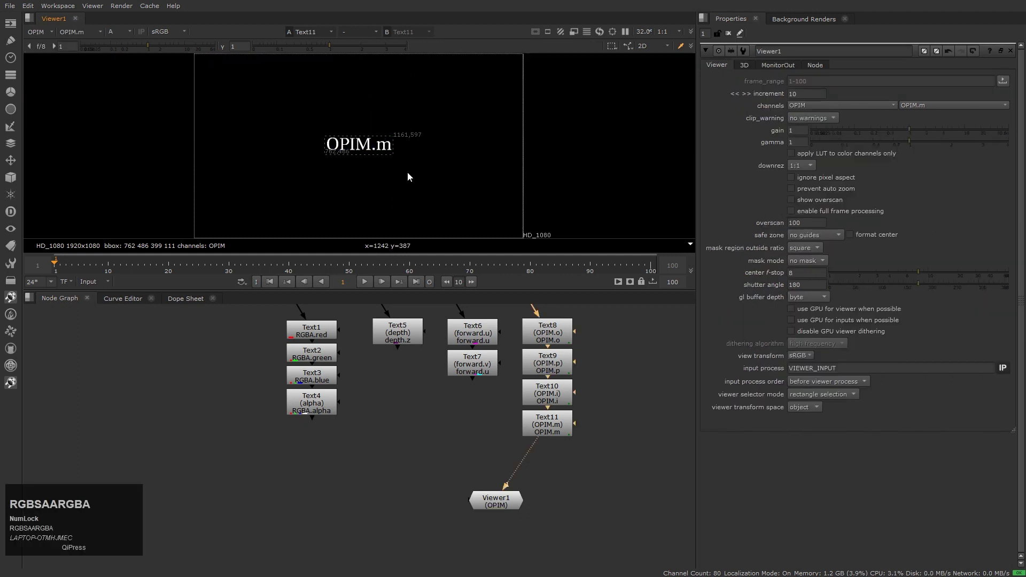
left_click(407, 172)
Move Viewer1 aside and add Shuffle, Copy, ChannelMerge, AddChannels and Remove nodes to the node graph.
scroll(451, 464, "down", 3)
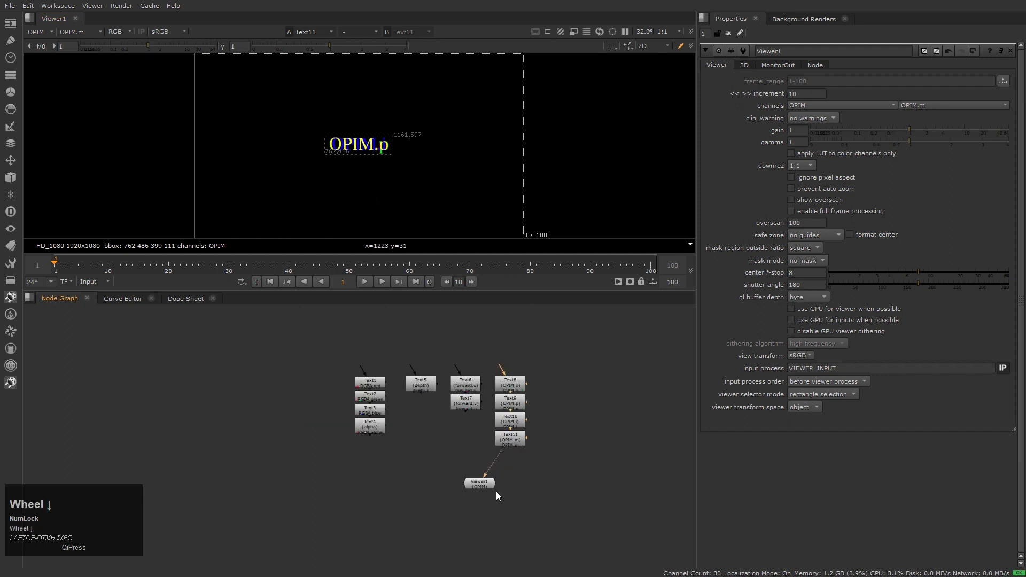
left_click_drag(478, 483, 423, 514)
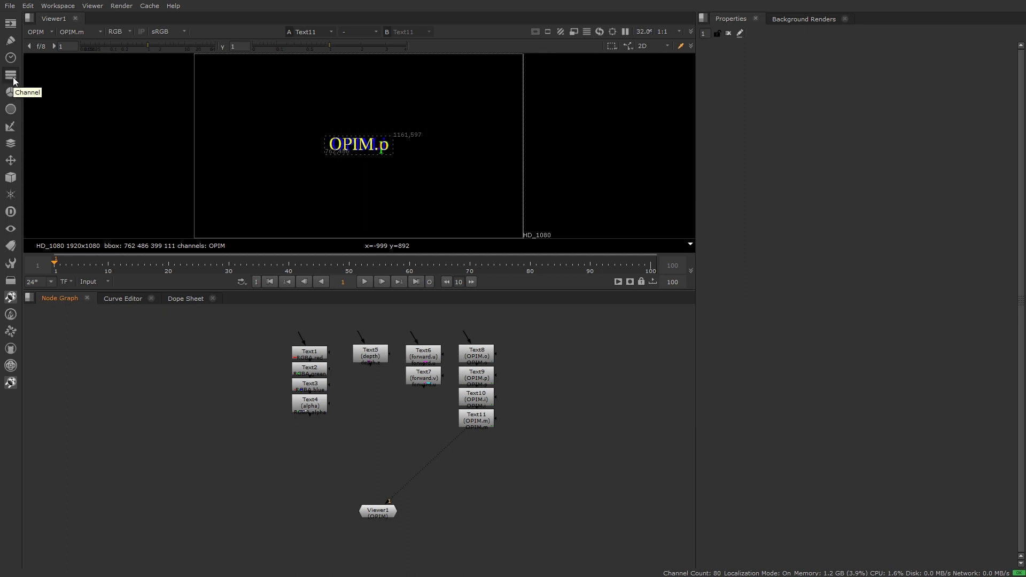
left_click(11, 79)
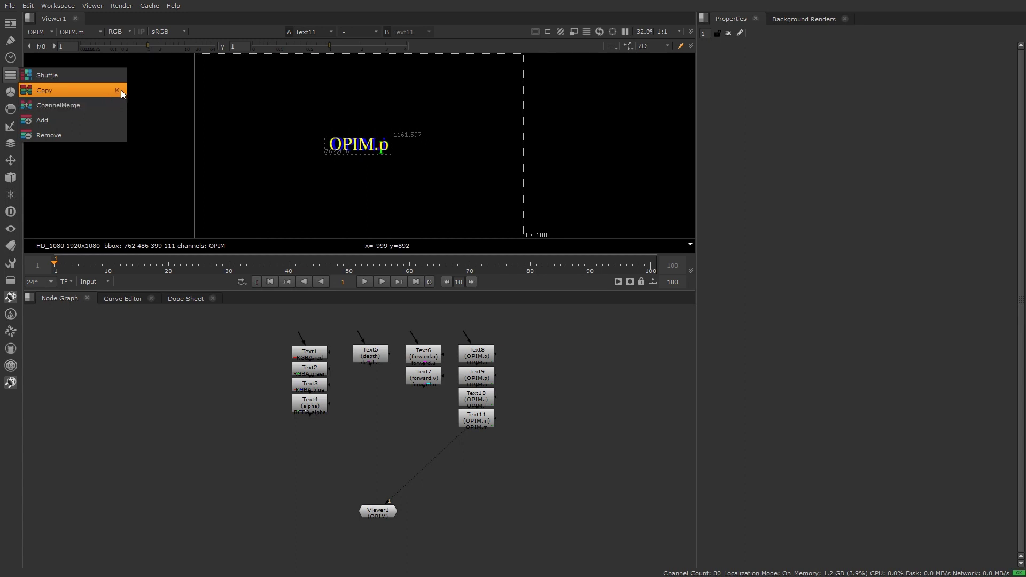
left_click(94, 75)
left_click(14, 74)
left_click(52, 85)
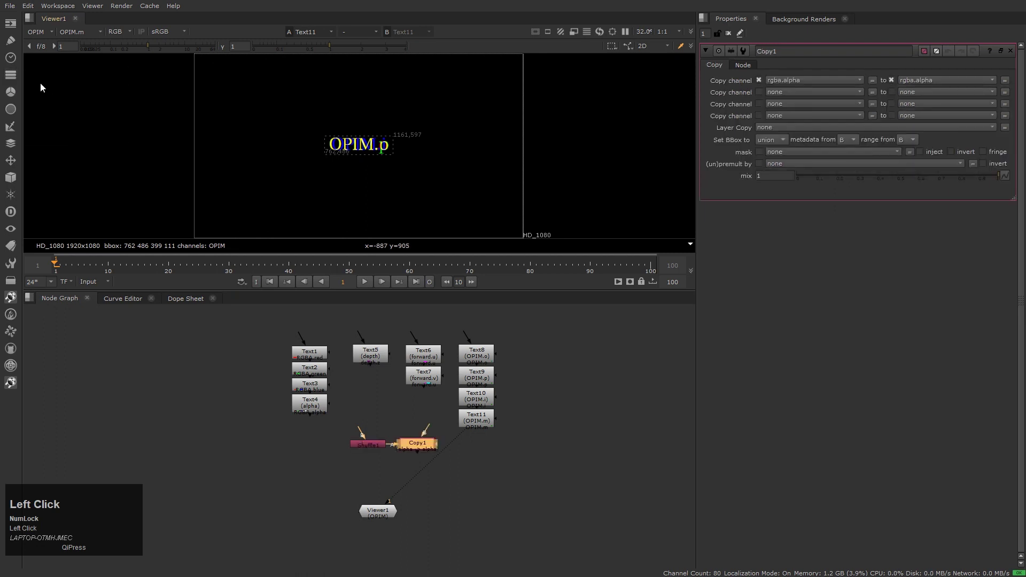
left_click(11, 75)
left_click(49, 109)
left_click(10, 75)
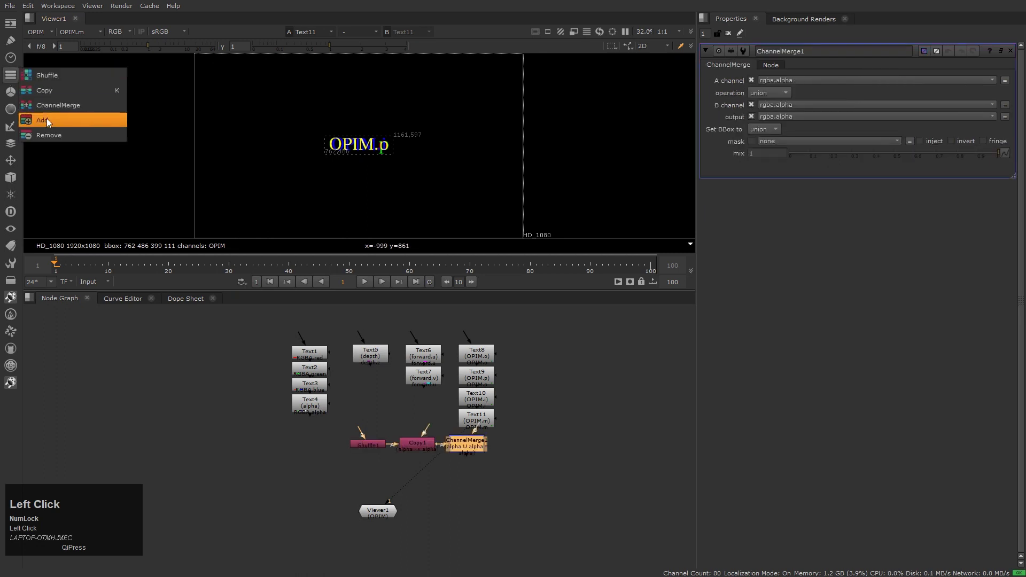
left_click(42, 120)
left_click(11, 74)
left_click(49, 135)
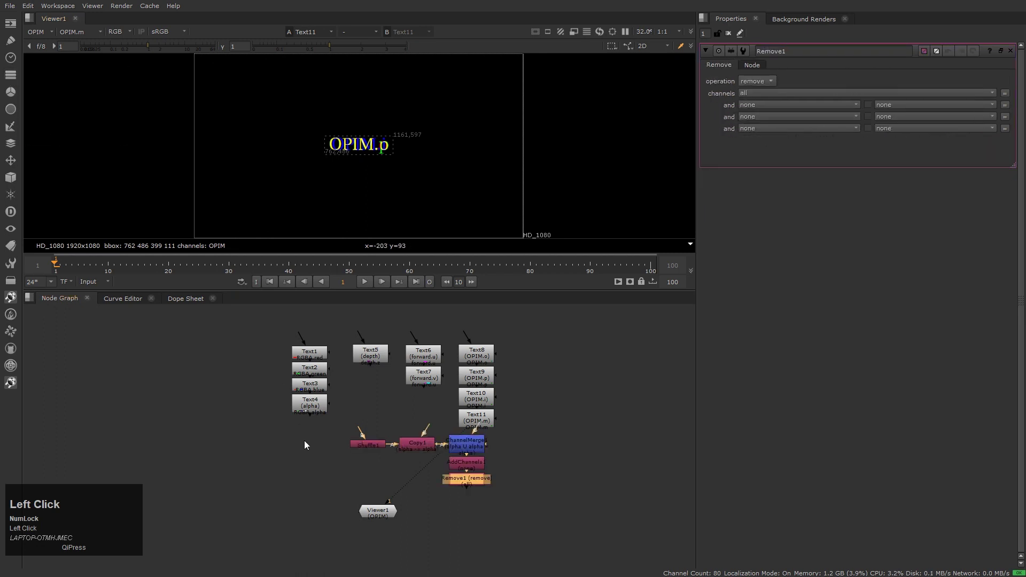
Move the five new channel nodes to the right of the text chains and reposition Viewer1 below them.
left_click_drag(323, 419, 522, 496)
left_click_drag(466, 478, 651, 375)
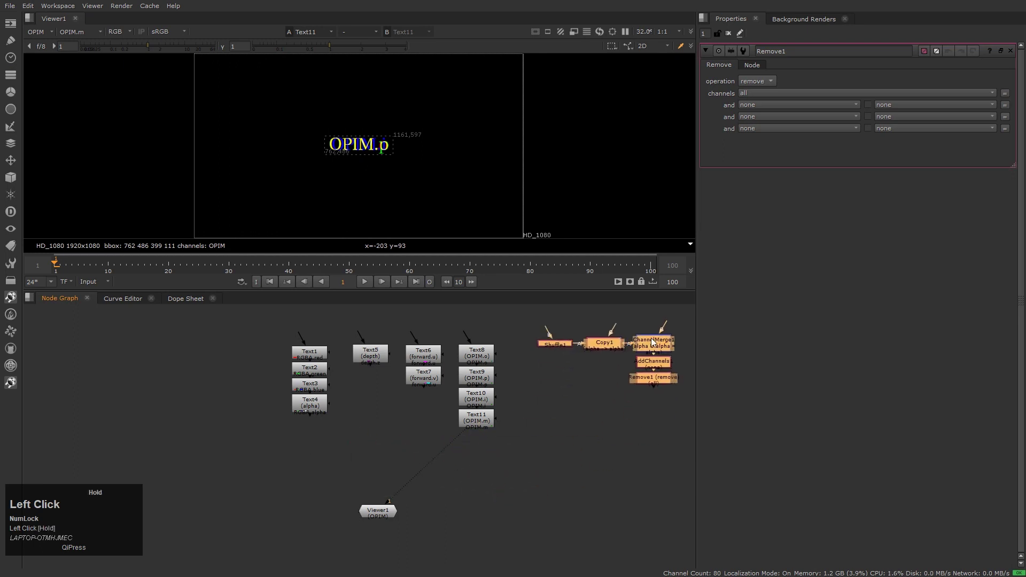
left_click(646, 426)
middle_click_drag(612, 382, 451, 411)
scroll(451, 411, "up", 1)
middle_click_drag(353, 461, 439, 406)
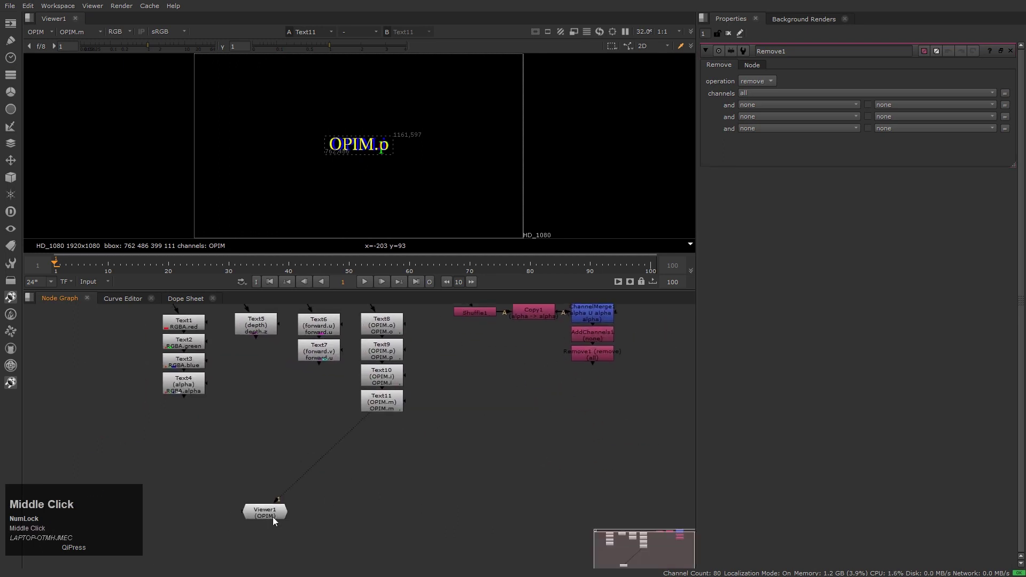
left_click_drag(273, 518, 555, 464)
middle_click_drag(508, 364, 453, 424)
scroll(481, 428, "up", 3)
left_click(247, 562)
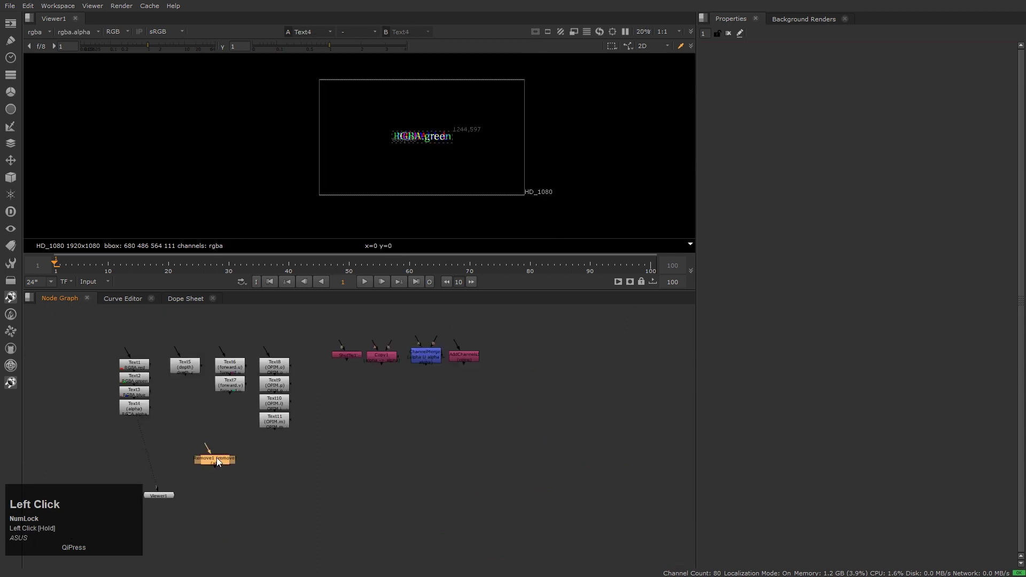
Insert the Remove1 node between Text4 and Viewer1 and open its properties.
left_click_drag(216, 457, 137, 441)
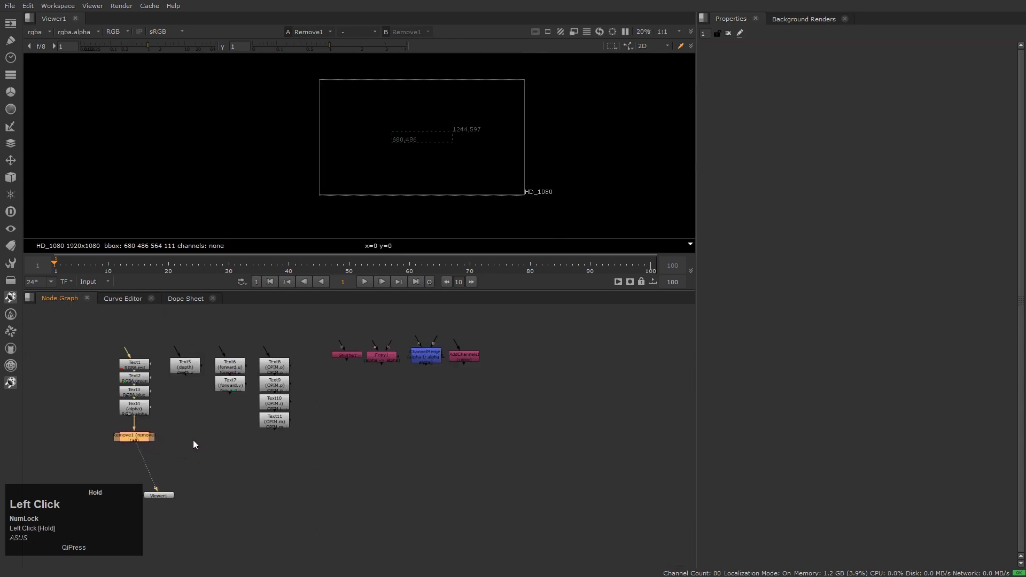
middle_click_drag(194, 440, 288, 425)
scroll(326, 399, "up", 1)
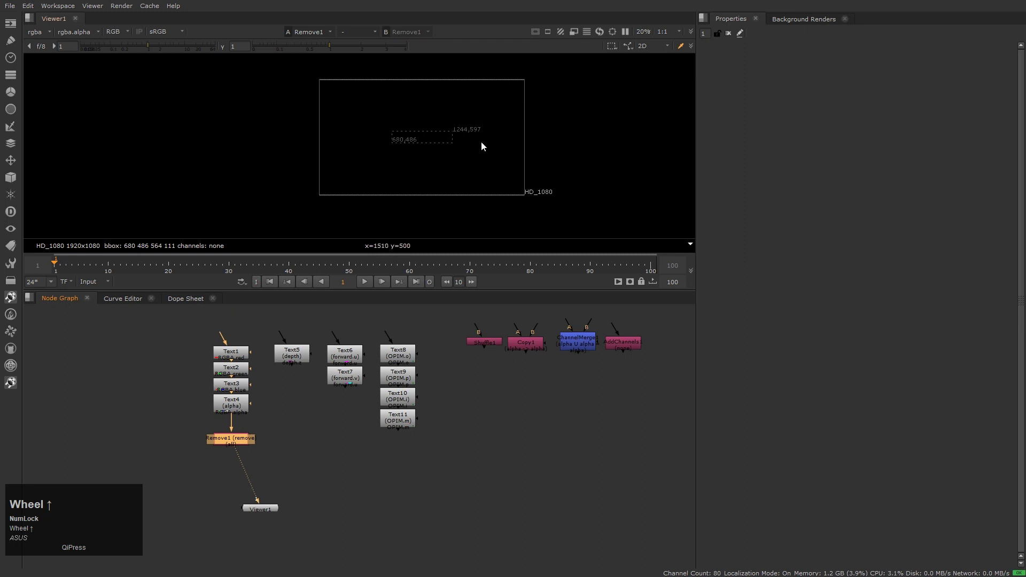
middle_click_drag(481, 141, 418, 153)
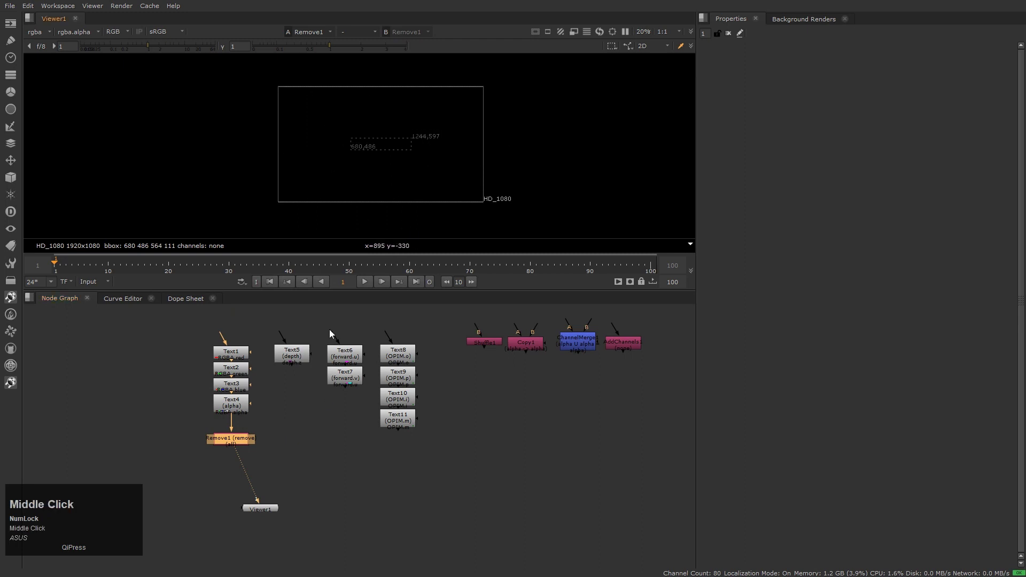
double_click(232, 443)
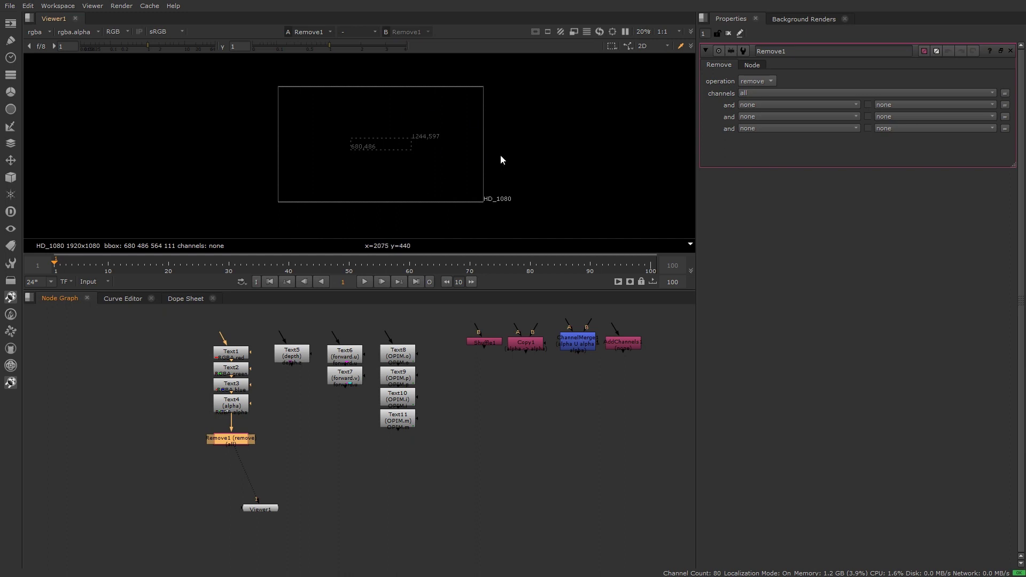
Switch the Remove1 operation to keep and back to remove.
left_click(757, 82)
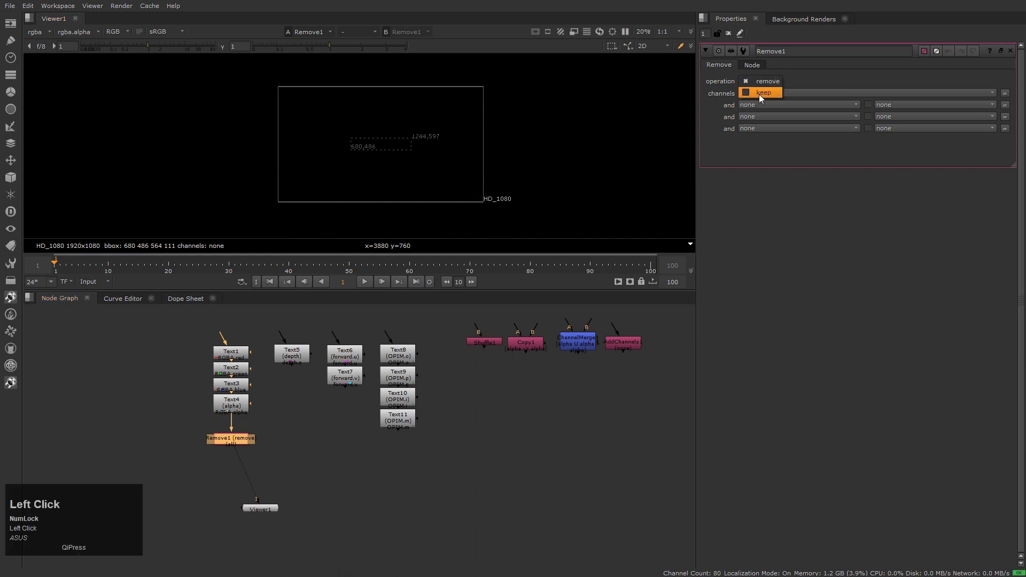
left_click(759, 94)
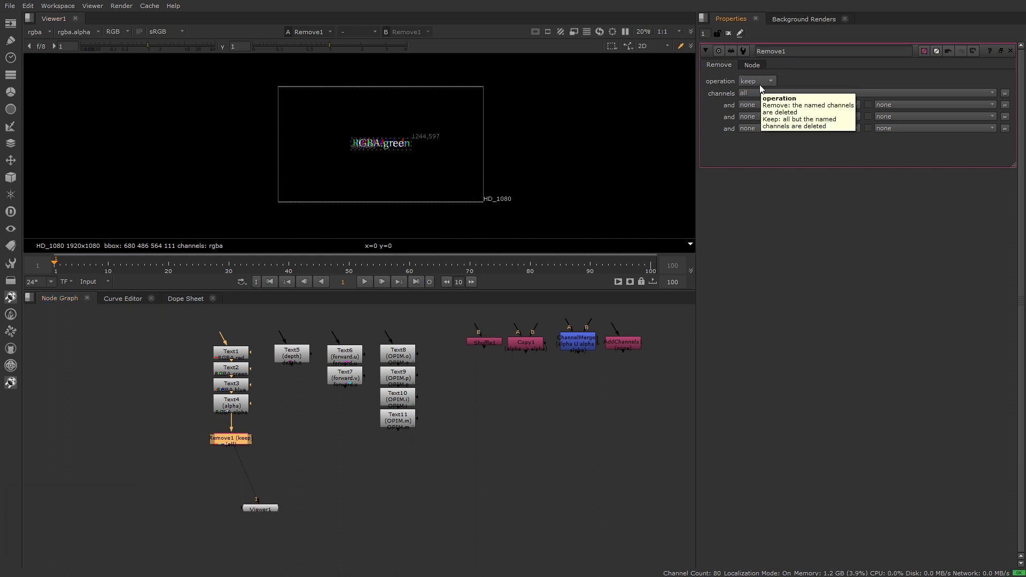
left_click(762, 81)
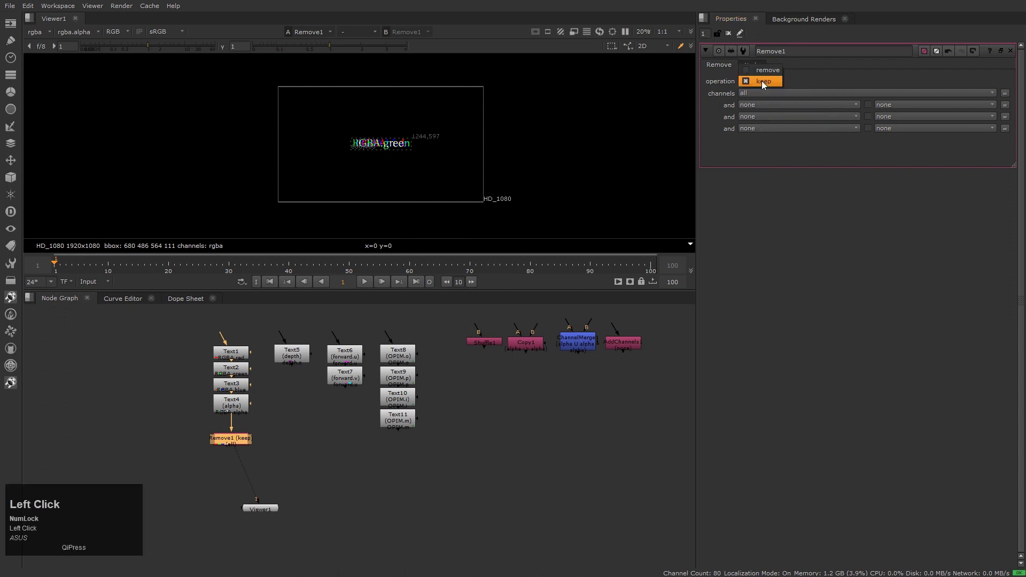
left_click(765, 71)
Set the Remove1 channels to the rgba layer with only red enabled for removal.
left_click(765, 93)
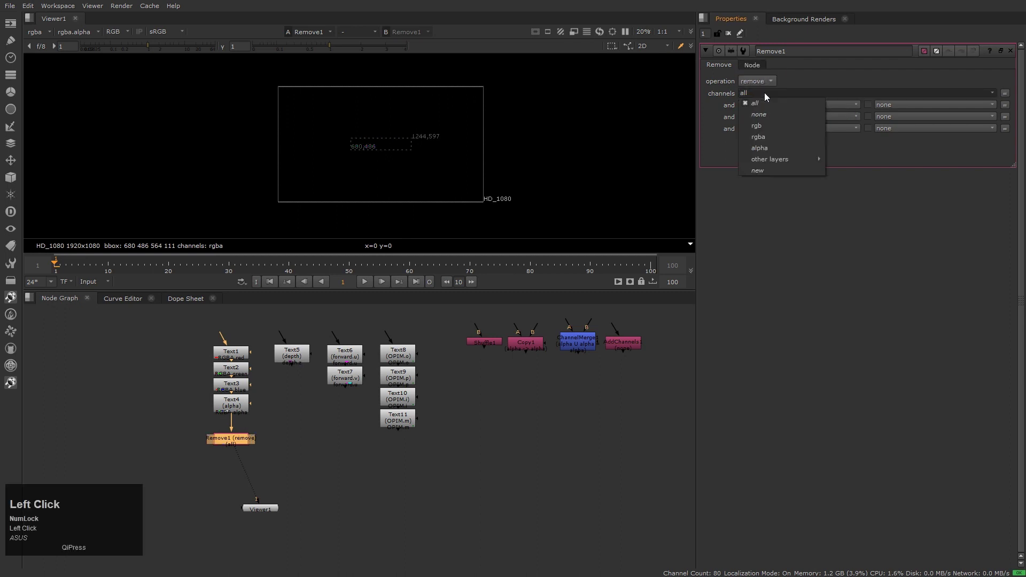
left_click(773, 134)
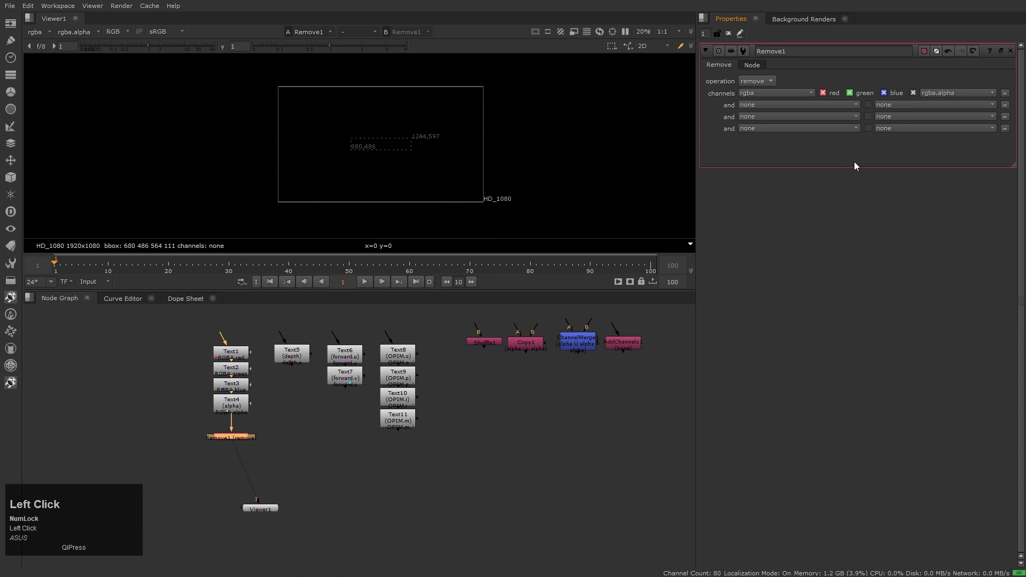
left_click(850, 93)
left_click(884, 93)
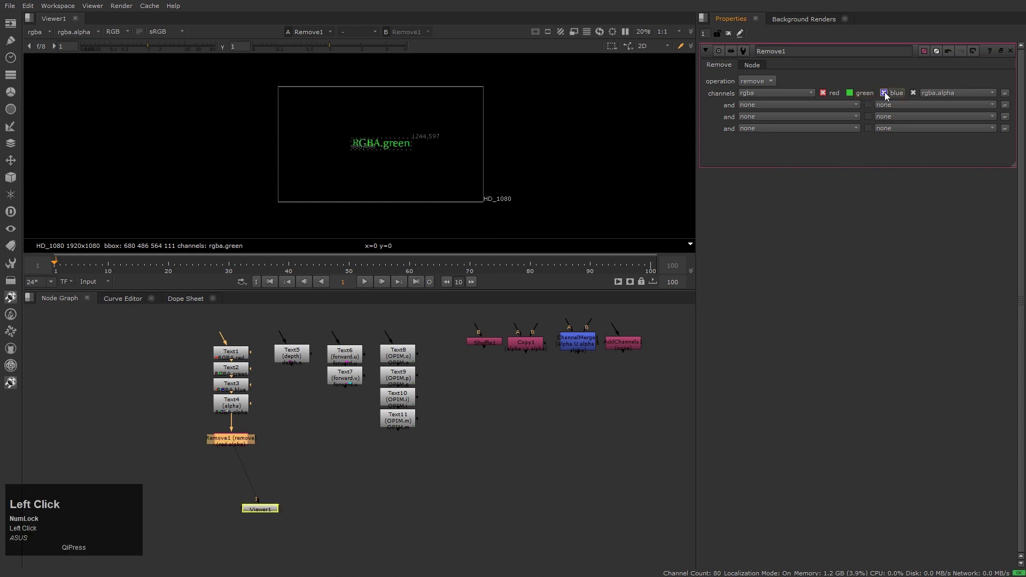
left_click(913, 93)
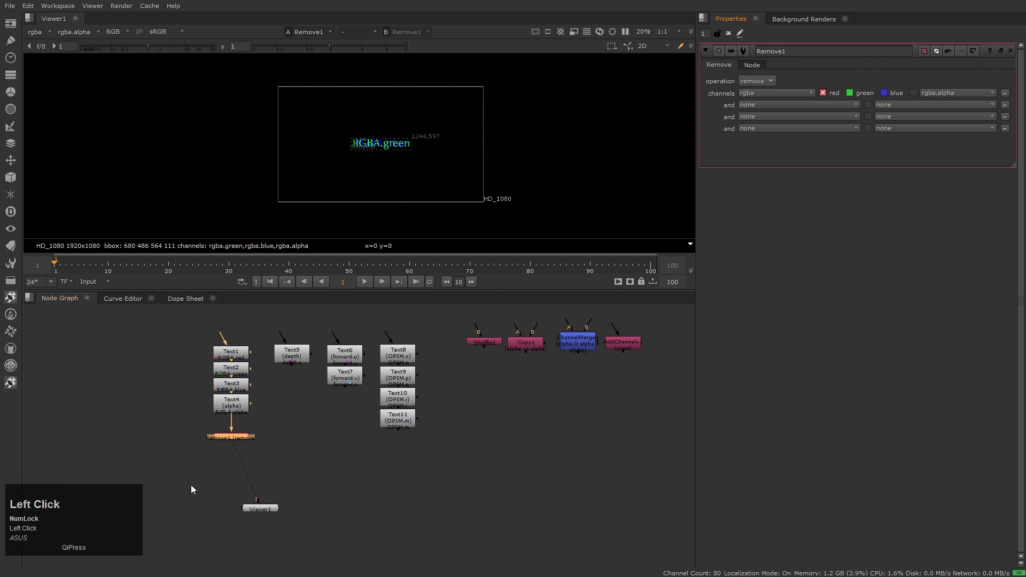
Toggle Remove1 between disabled and enabled to compare the RGBA text with and without the red channel.
scroll(191, 485, "up", 3)
left_click_drag(212, 384, 382, 453)
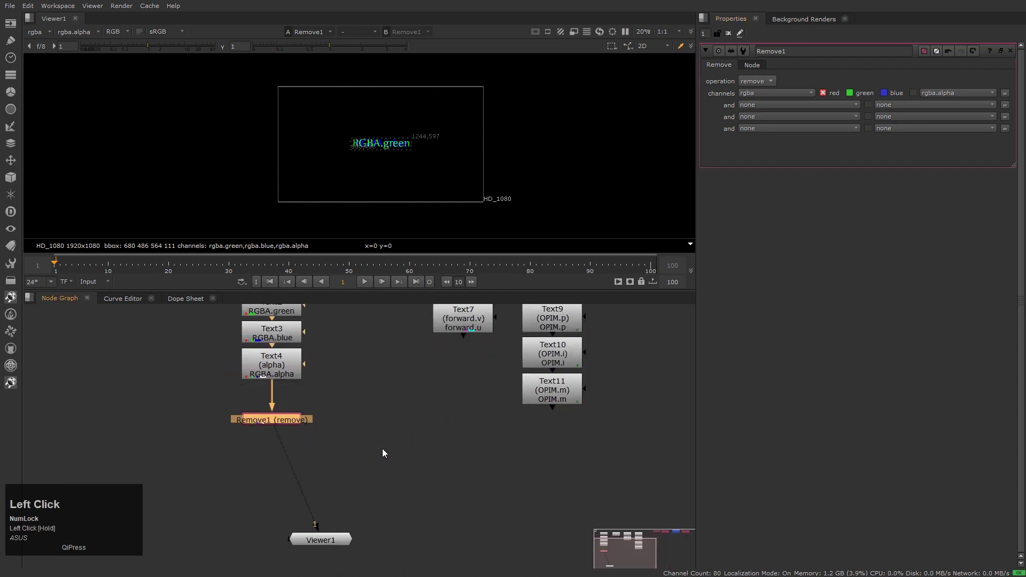
key("d")
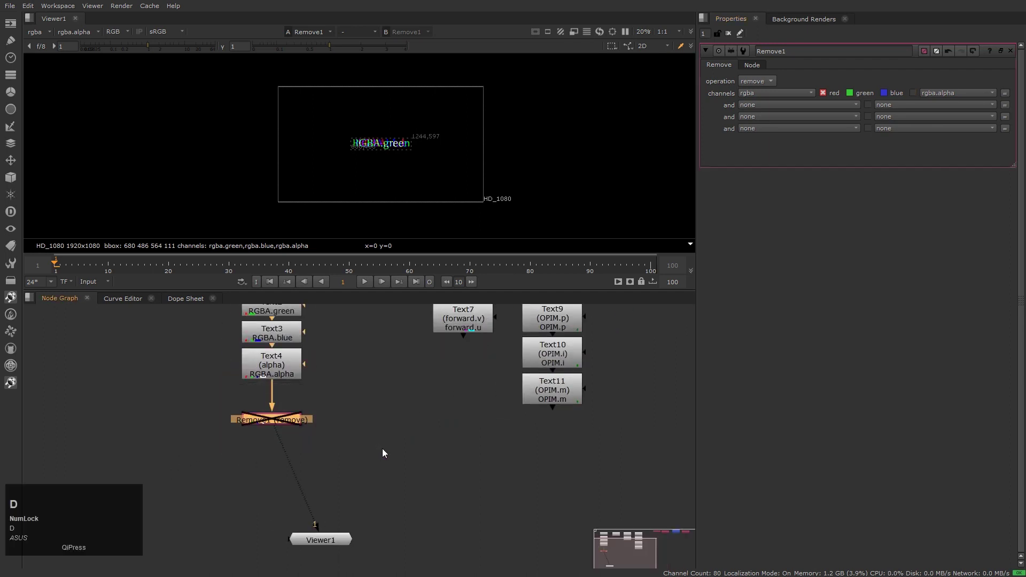
key("d")
key("d")
key("d")
key("d")
scroll(390, 191, "up", 4)
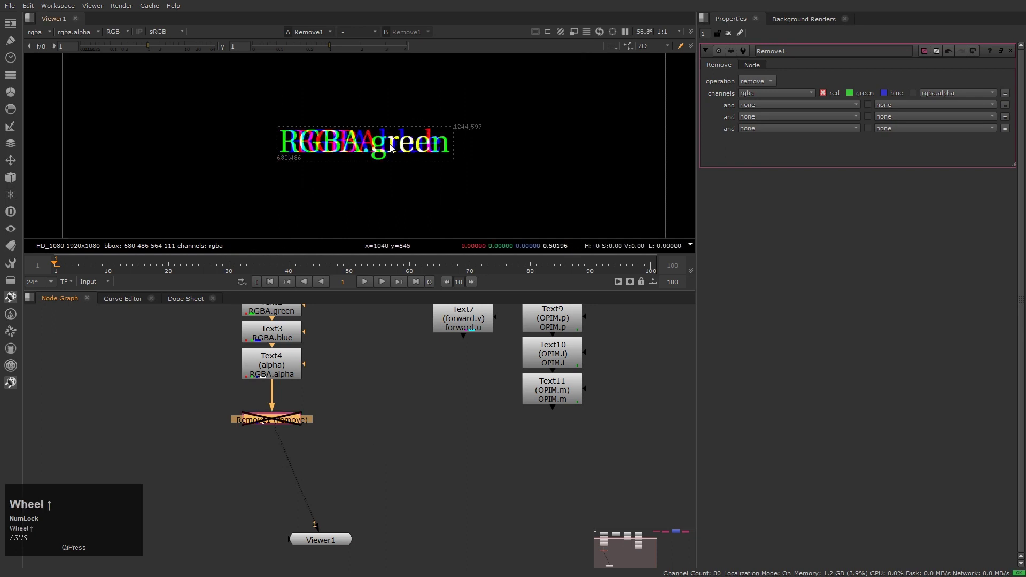
Disable and re-enable Remove1 several more times to check the effect of removing red.
key("d")
key("d")
key("d")
key("d")
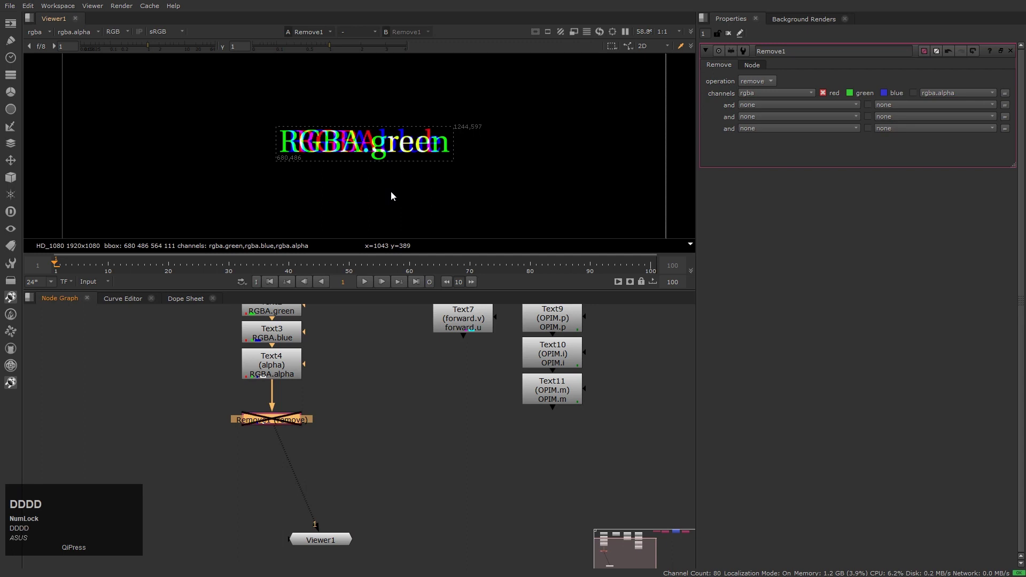
Add green to the rgba channels that Remove1 removes, and toggle the node off and on to compare the text.
left_click(769, 105)
left_click(770, 105)
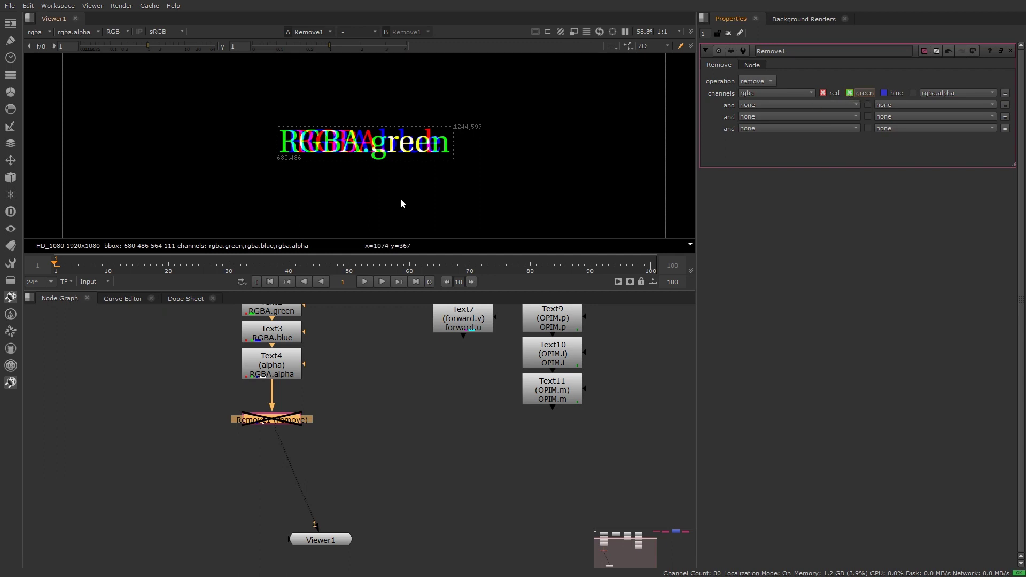
key("d")
key("d")
key("d")
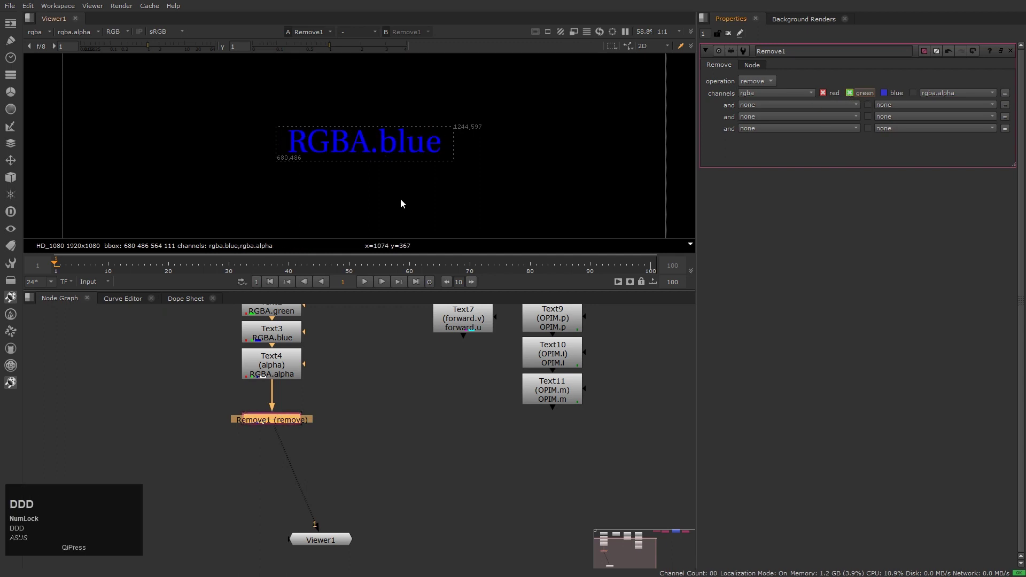
key("d")
key("d")
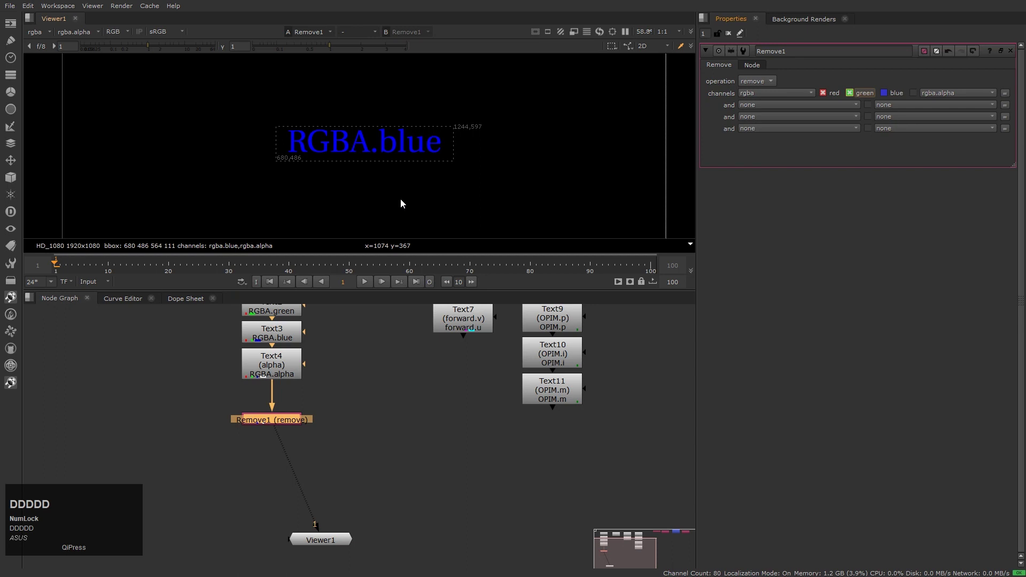
key("d")
Move the Remove1 node further down below Text4 to make room in the node graph.
middle_click(352, 476)
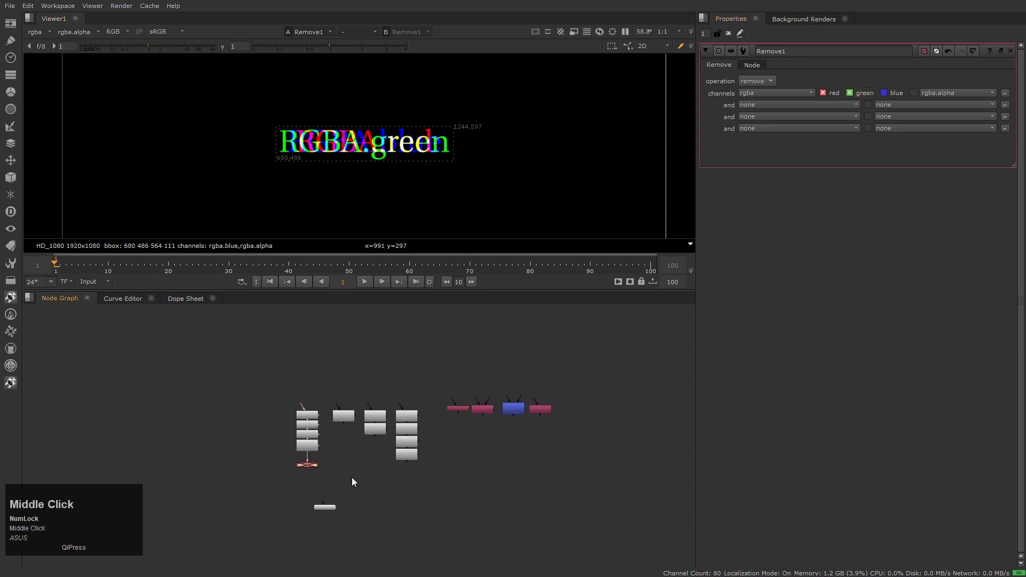
scroll(321, 532, "up", 3)
left_click(254, 537)
scroll(278, 457, "up", 2)
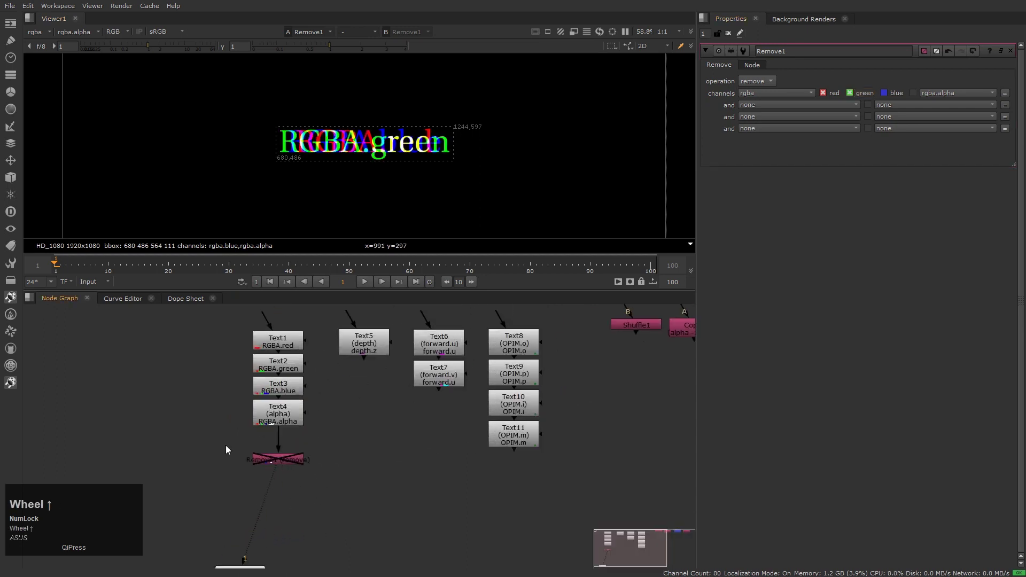
left_click_drag(214, 428, 378, 511)
left_click_drag(276, 459, 280, 524)
Place the Copy1 node below Text5, beside Text4.
scroll(347, 476, "down", 4)
scroll(325, 487, "up", 2)
middle_click_drag(363, 473, 417, 462)
left_click_drag(562, 366, 332, 441)
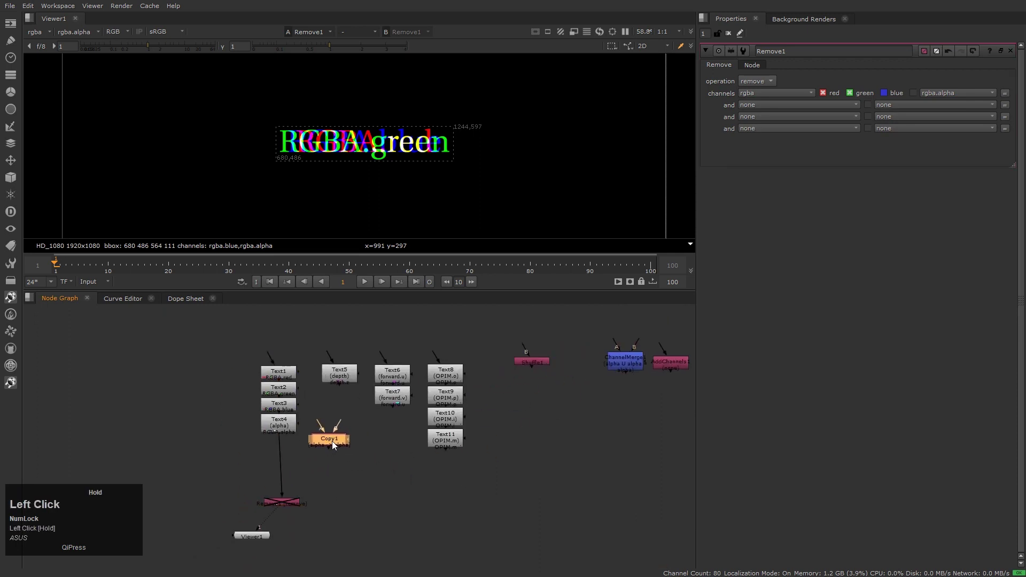
scroll(332, 441, "up", 2)
middle_click_drag(349, 413, 326, 422)
left_click(319, 451)
left_click_drag(319, 451, 317, 443)
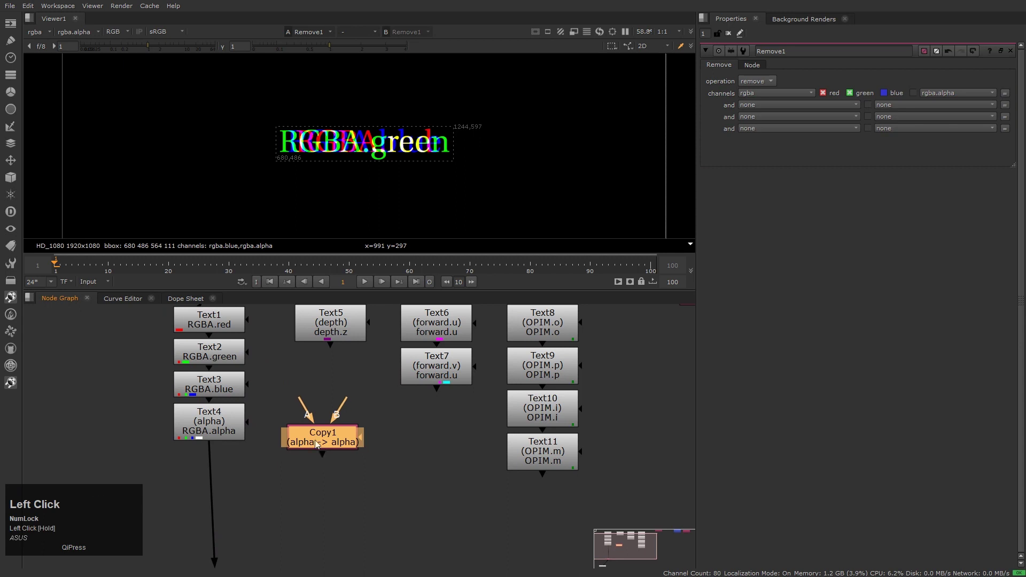
Connect Copy1's A input to Text4 and its B input to Text5, aligning Copy1 beneath Text5.
left_click_drag(299, 401, 213, 427)
left_click_drag(347, 400, 329, 334)
left_click_drag(329, 447, 334, 433)
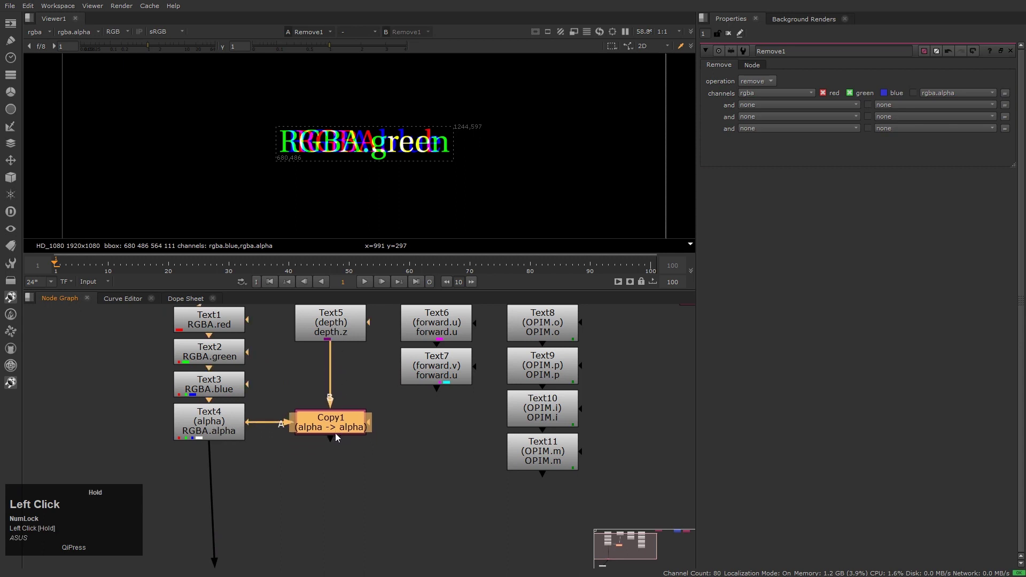
Show Copy1 in Viewer1, open its properties and select the Text1 to Text4 nodes.
key("1")
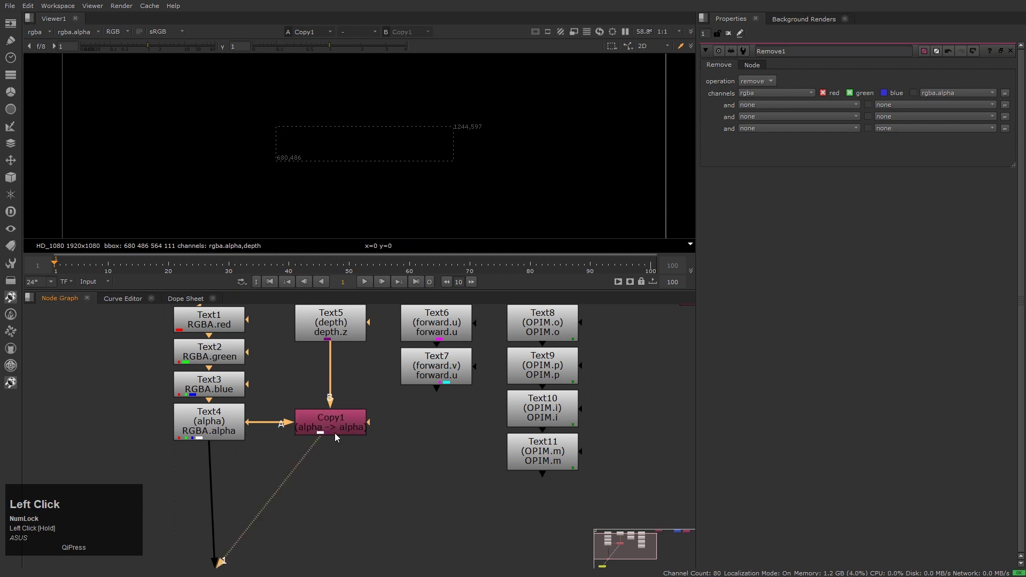
left_click(335, 431)
scroll(349, 506, "up", 2)
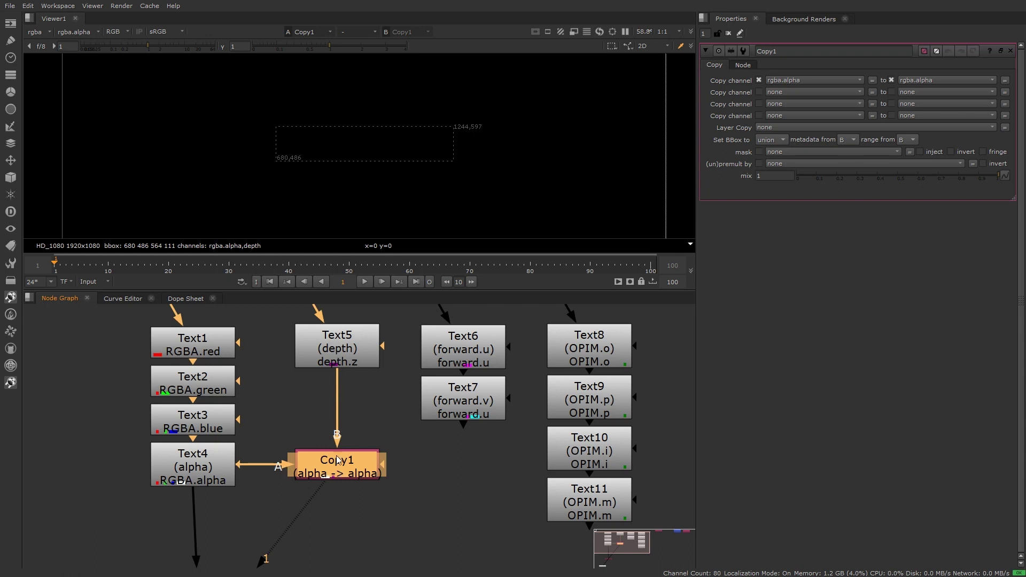
left_click(337, 546)
left_click(337, 463)
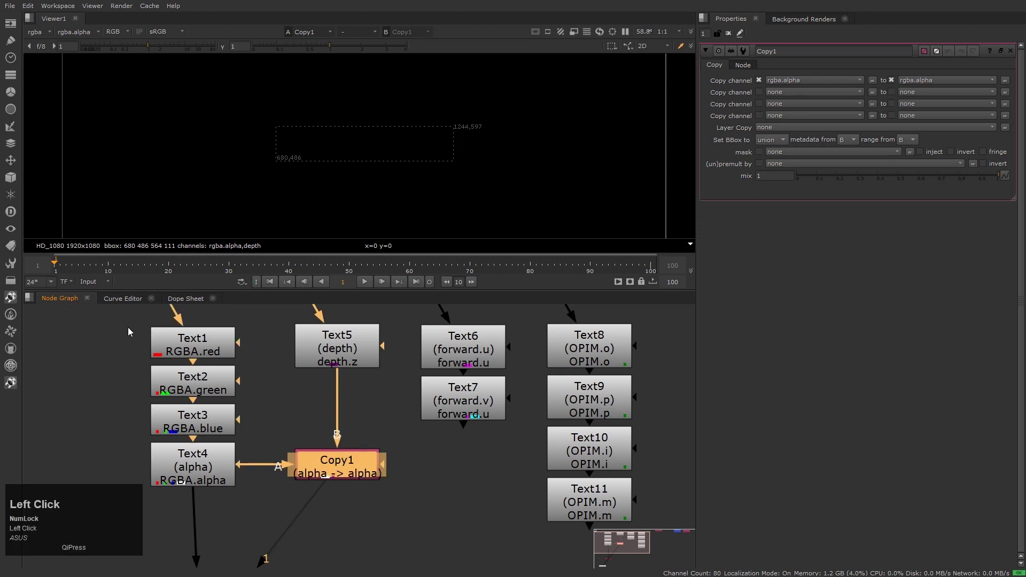
left_click_drag(122, 319, 275, 526)
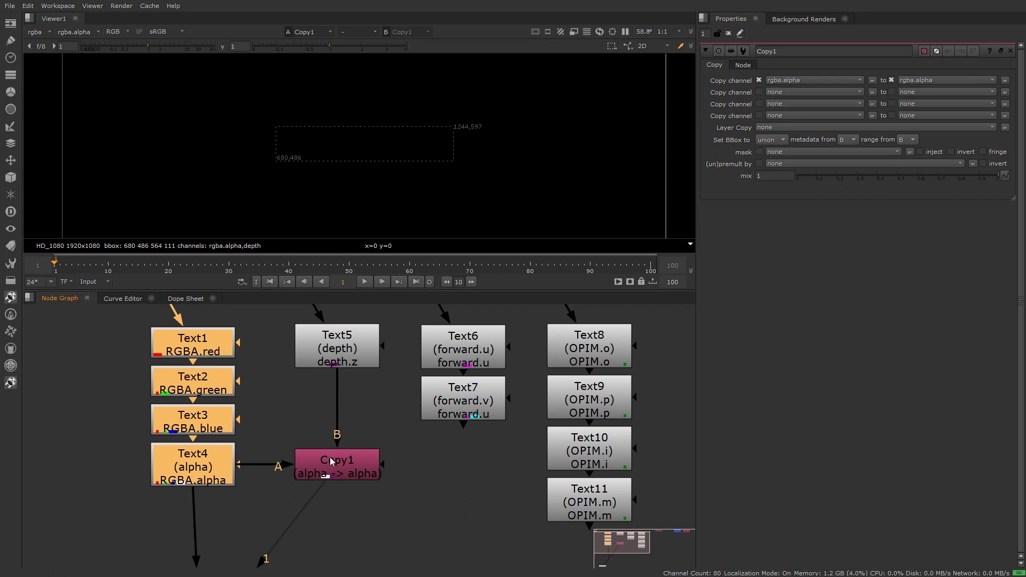
Swap Copy1's inputs back and forth, ending with B connected to Text4 and A to Text5.
left_click(351, 468)
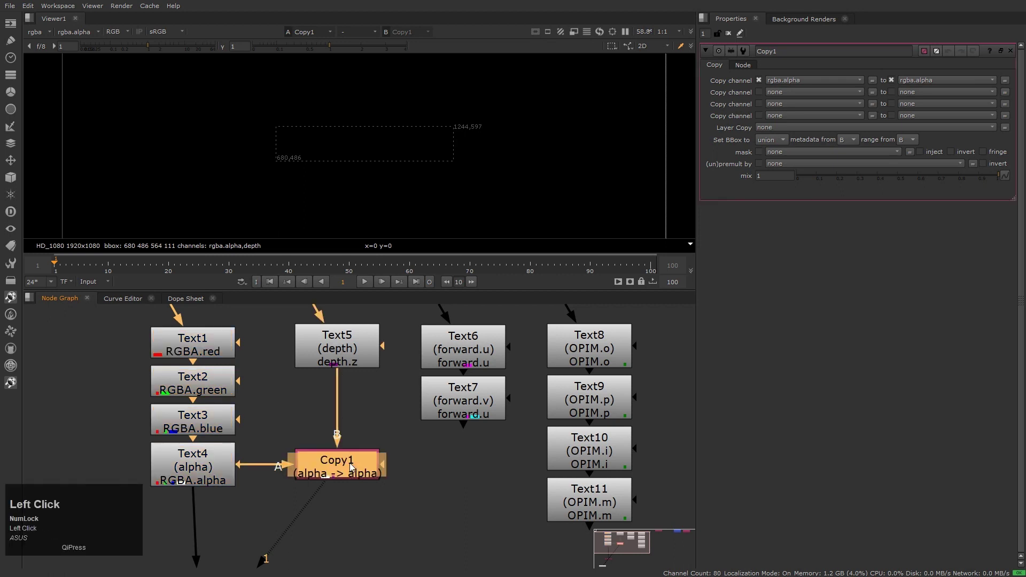
key("shift")
key("shift+x")
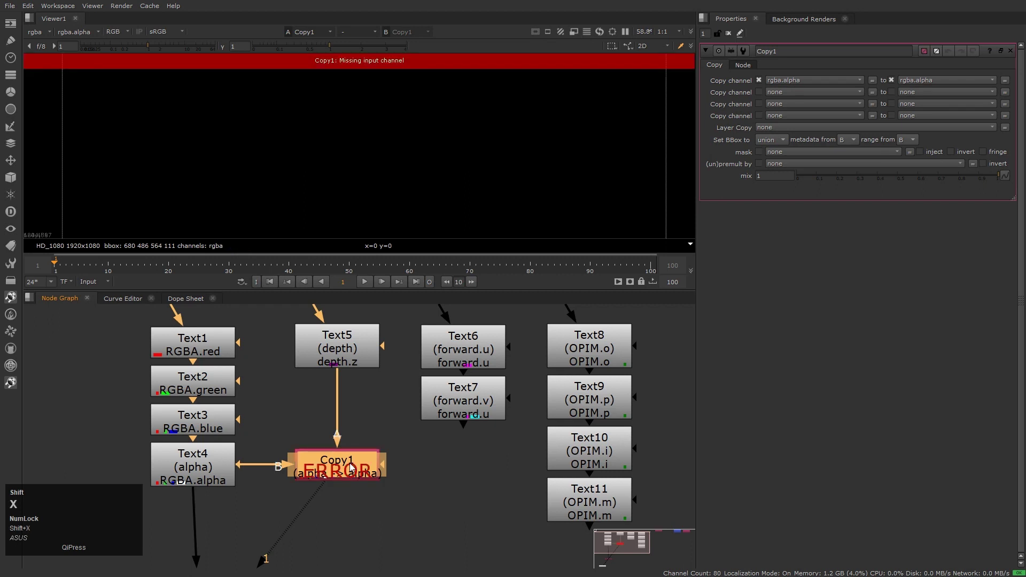
key("shift+x")
key("shift+x")
key("shift+x")
key("shift+x")
key("shift+x")
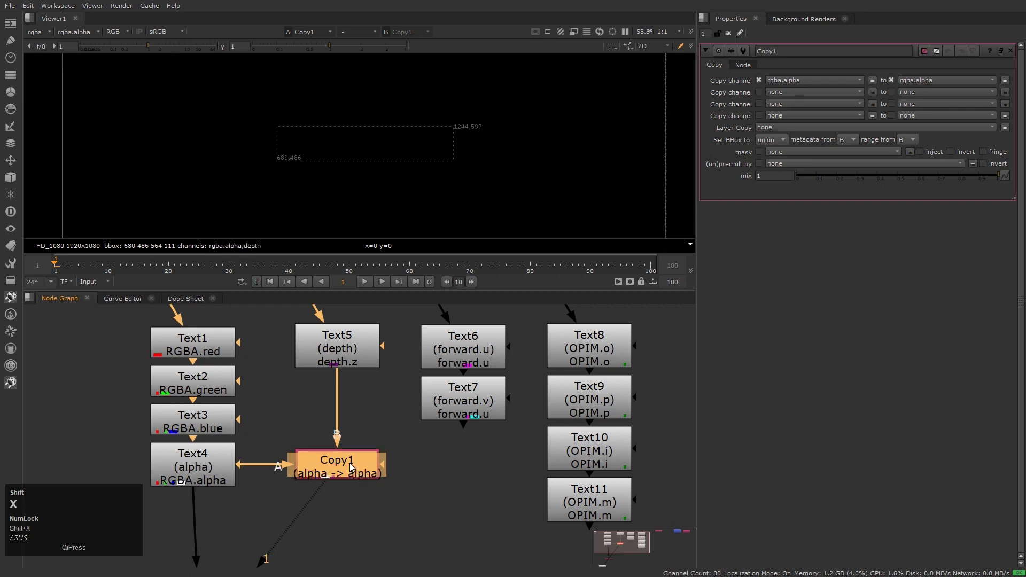
left_click(332, 476)
key("shift+x")
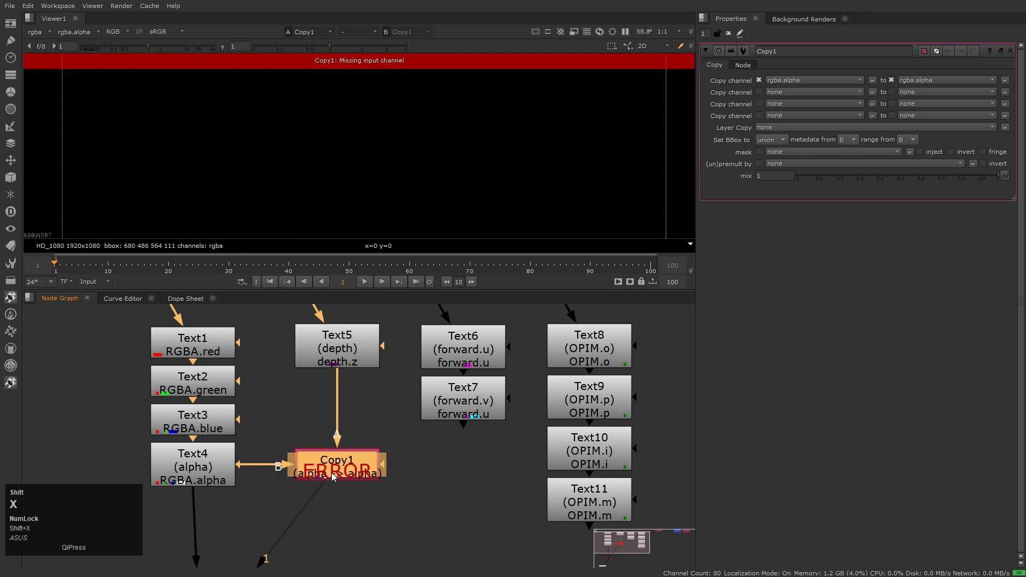
Move Viewer1 to just below the Copy1 node.
left_click(345, 467)
middle_click_drag(346, 466, 327, 447)
left_click_drag(278, 359, 398, 455)
scroll(397, 454, "down", 5)
middle_click_drag(377, 478, 376, 435)
left_click_drag(272, 515, 382, 460)
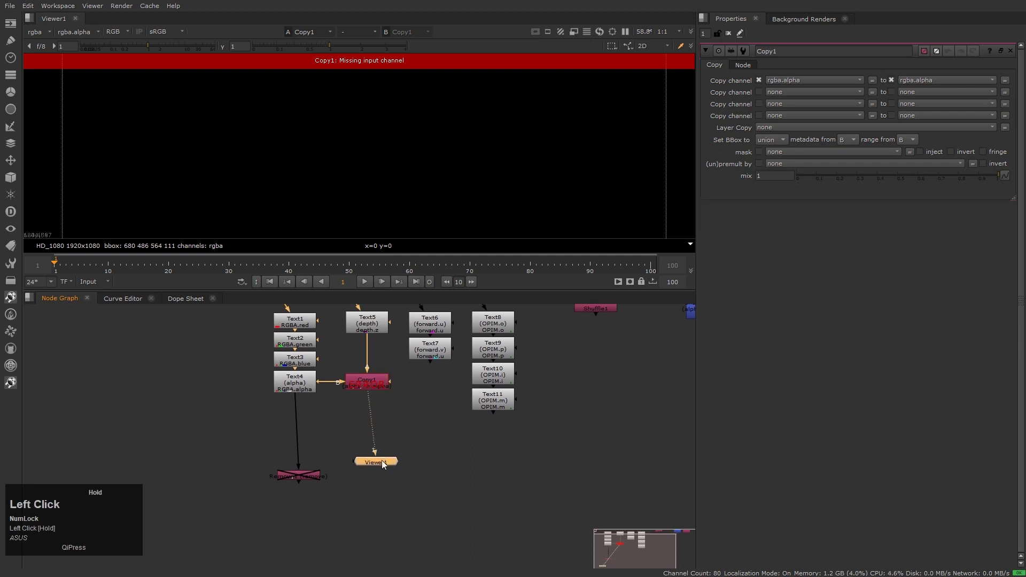
Examine which channels Text5 carries into Copy1's A input.
scroll(393, 387, "up", 4)
middle_click_drag(393, 387, 412, 487)
scroll(378, 424, "up", 2)
left_click(336, 358)
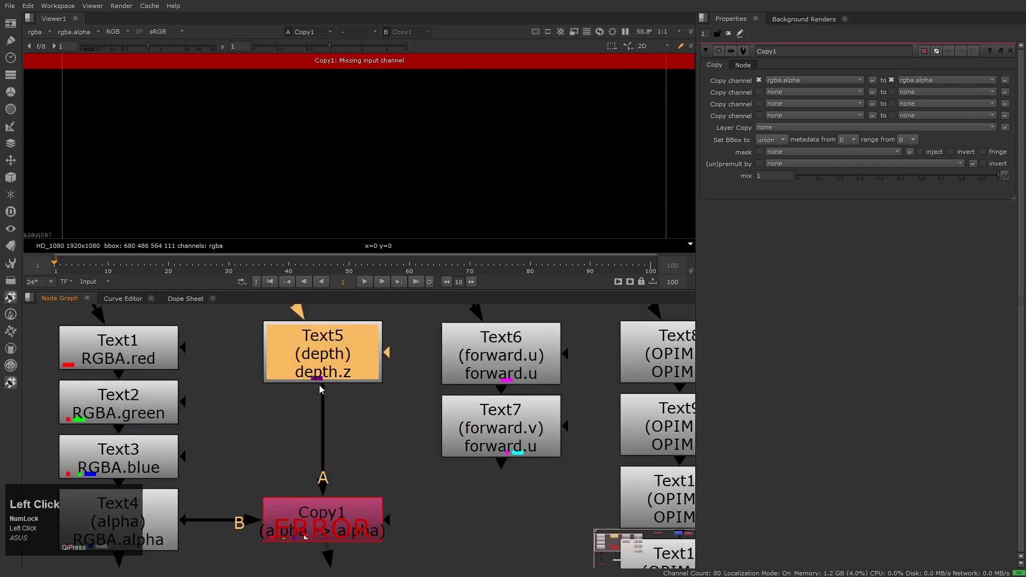
scroll(319, 384, "up", 1)
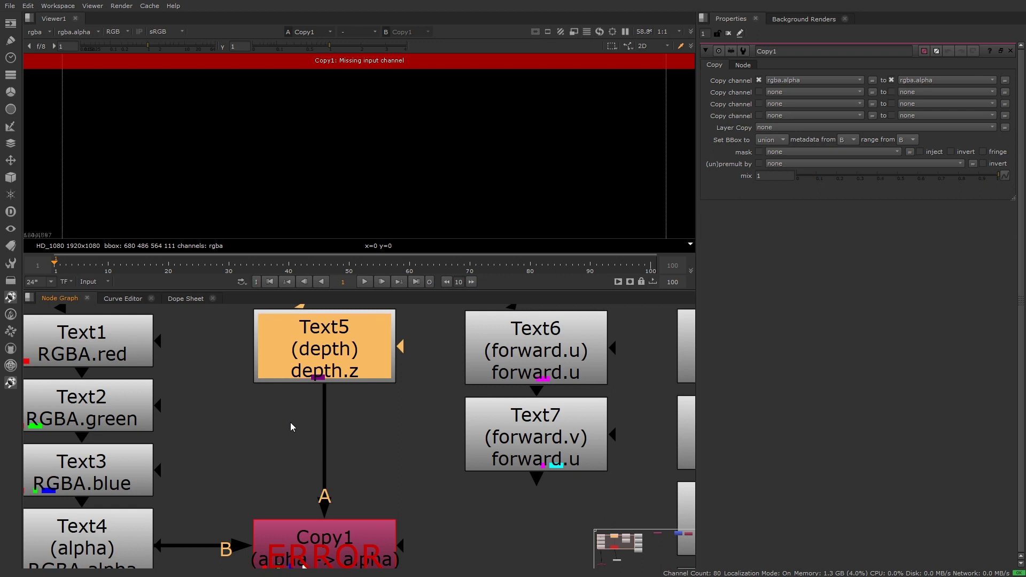
scroll(384, 465, "down", 5)
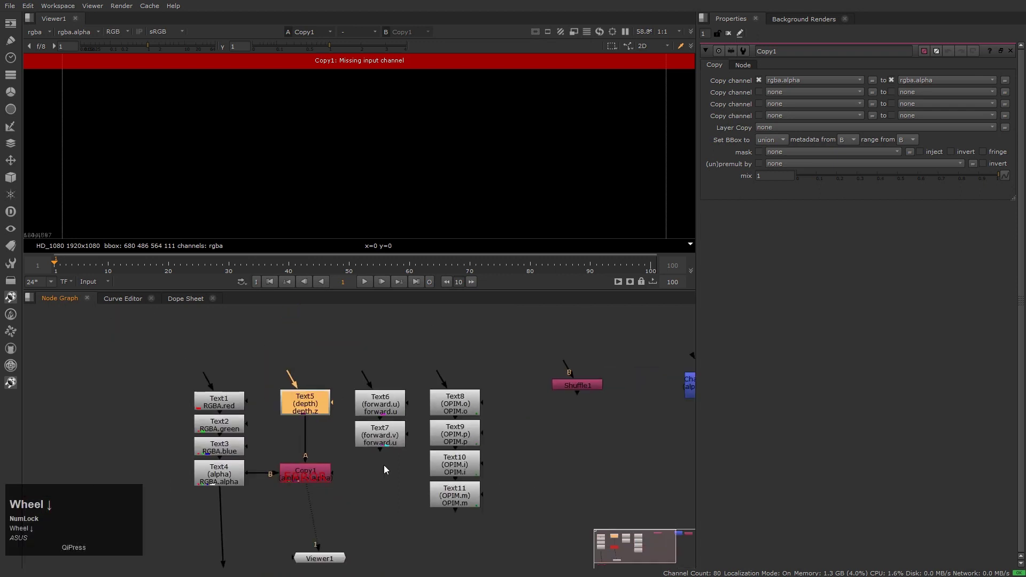
middle_click(363, 431)
left_click(362, 457)
left_click(292, 417)
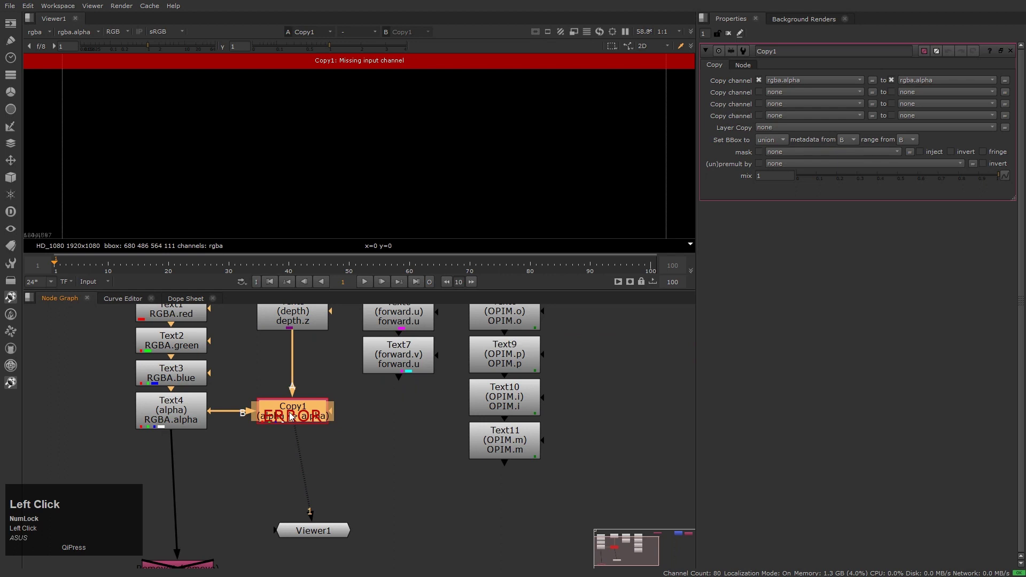
Insert the AddChannels1 node between Text5 and Copy1 and open its properties.
scroll(320, 423, "down", 4)
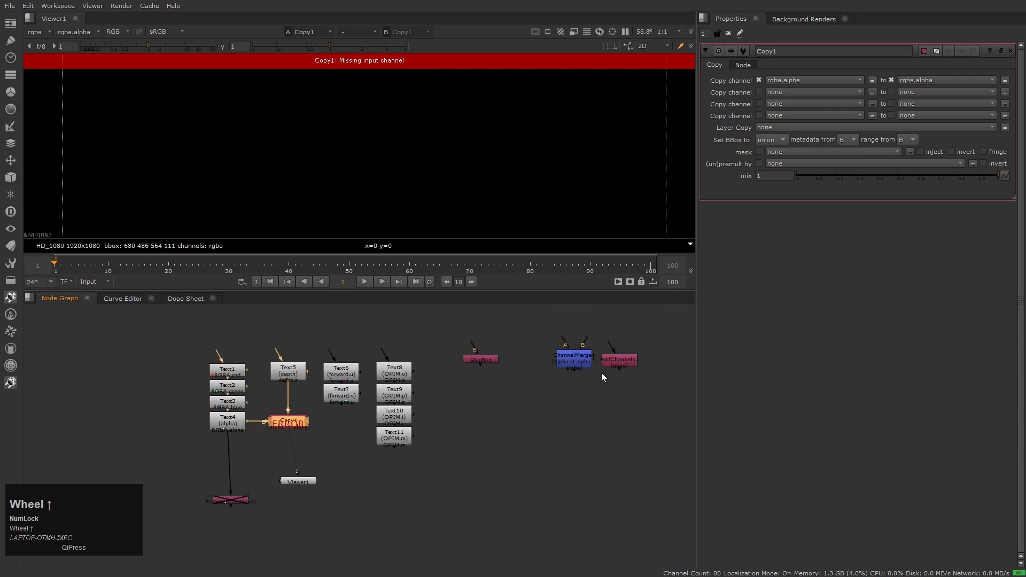
left_click_drag(615, 362, 267, 396)
scroll(267, 395, "up", 3)
double_click(330, 401)
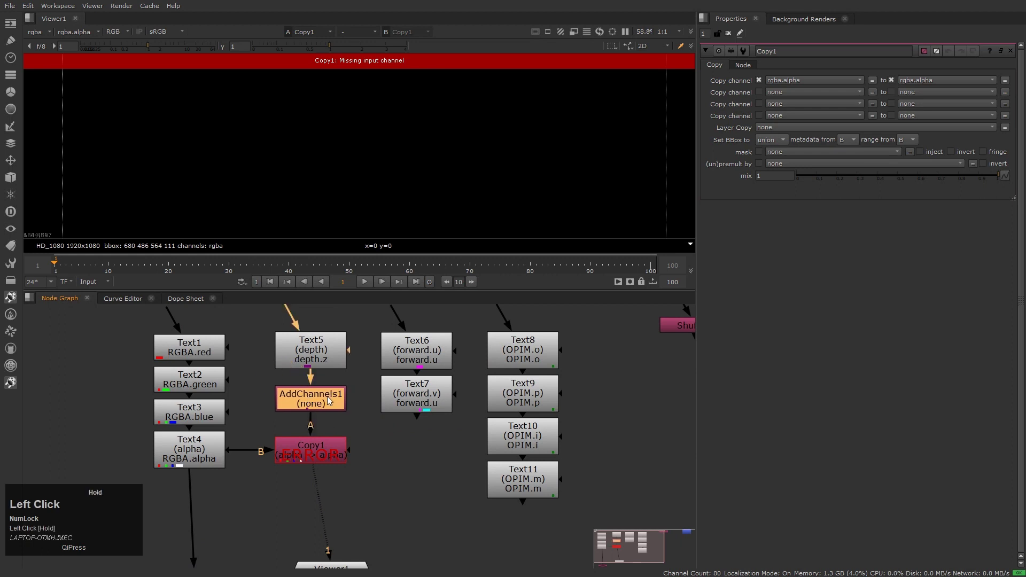
Set the AddChannels1 channels to alpha and check the channels it passes to Copy1.
left_click(784, 81)
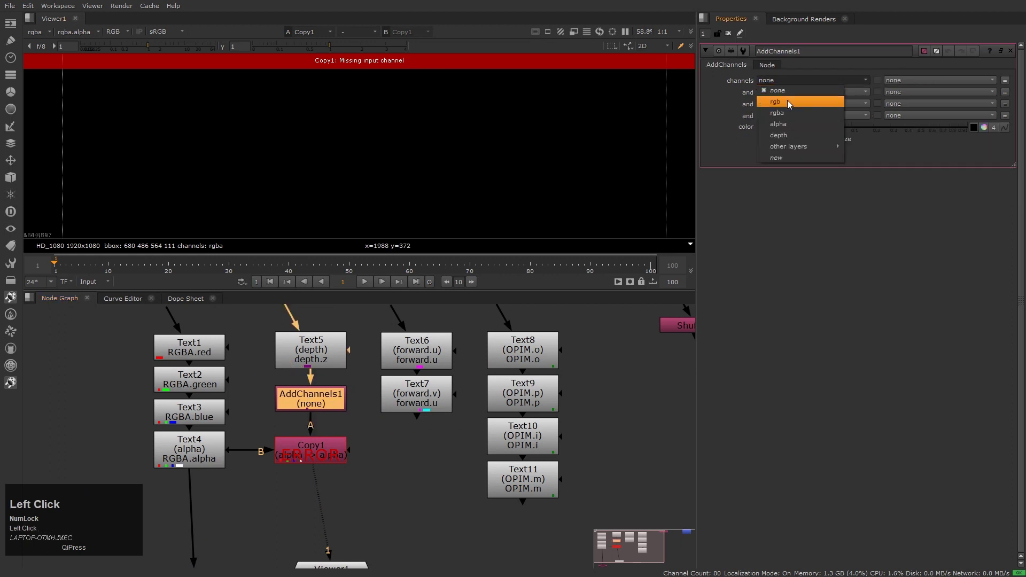
left_click(788, 124)
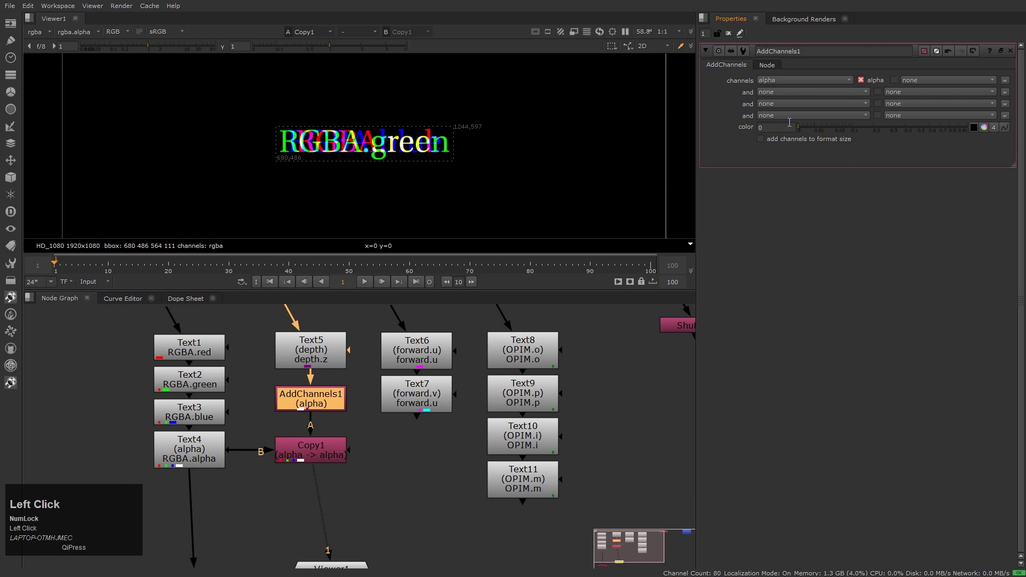
left_click(428, 511)
scroll(335, 425, "up", 2)
left_click(280, 407)
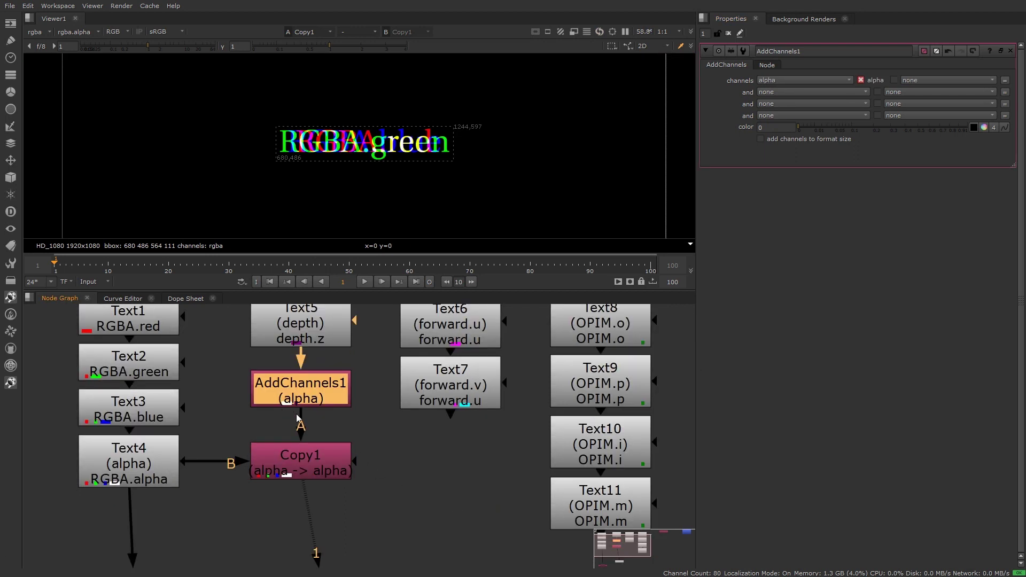
left_click(276, 421)
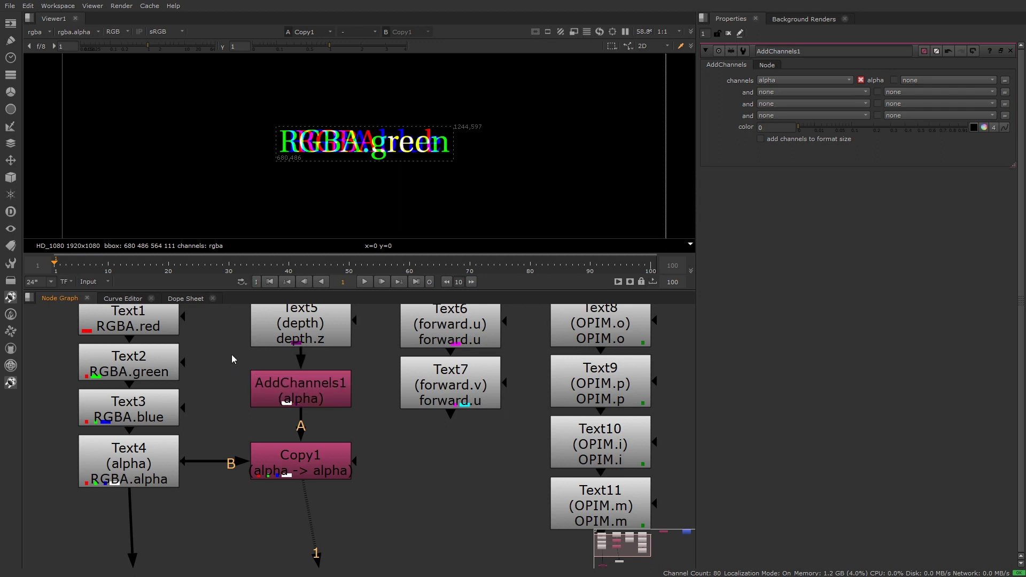
Delete the AddChannels1 node between Text5 and Copy1.
left_click(300, 385)
key("Delete")
scroll(396, 428, "down", 1)
middle_click(396, 427)
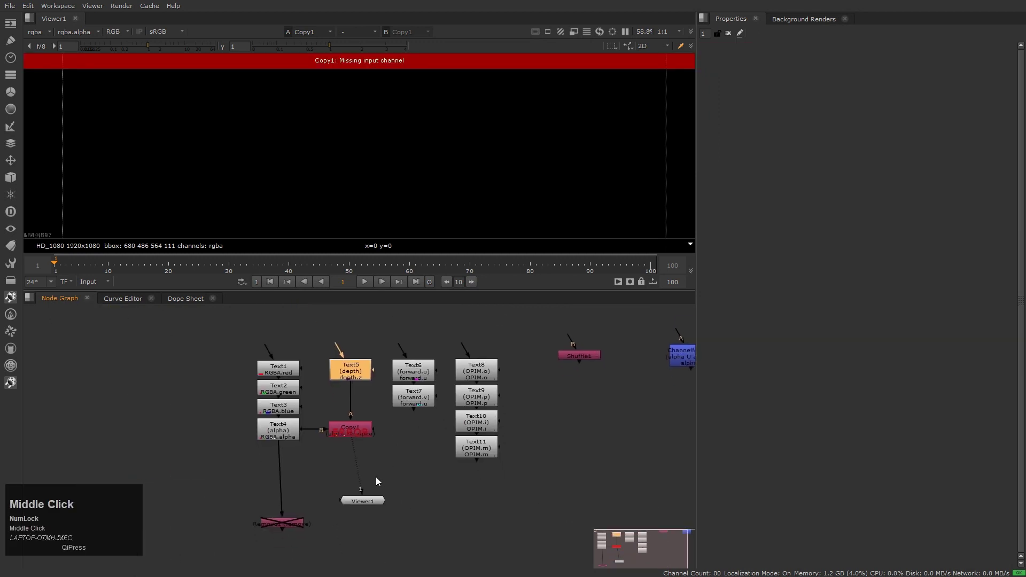
Shift Viewer1 slightly left beneath Copy1 and open Copy1's properties.
scroll(376, 476, "up", 4)
left_click_drag(349, 514, 316, 516)
left_click(367, 419)
scroll(367, 422, "up", 2)
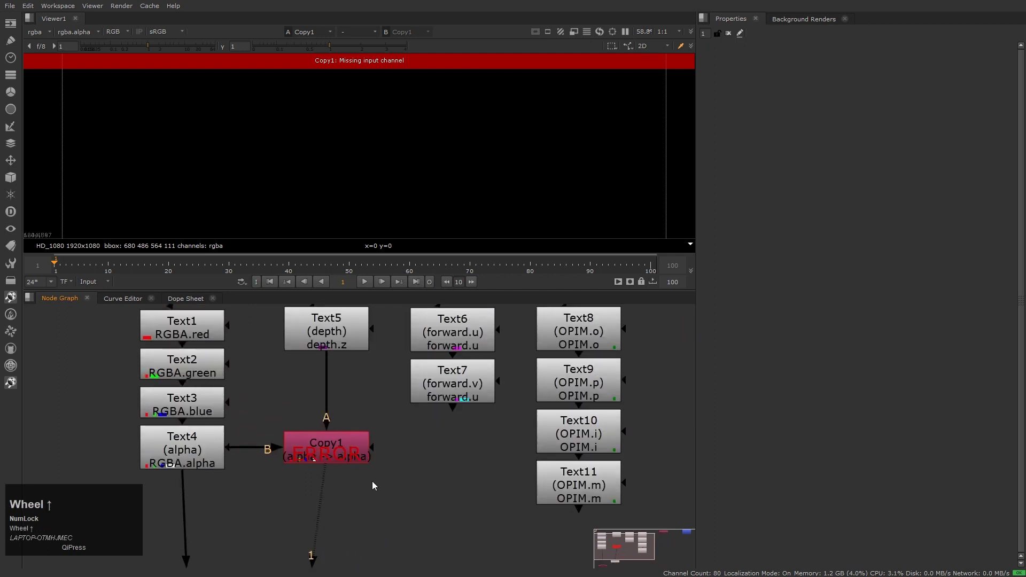
double_click(324, 460)
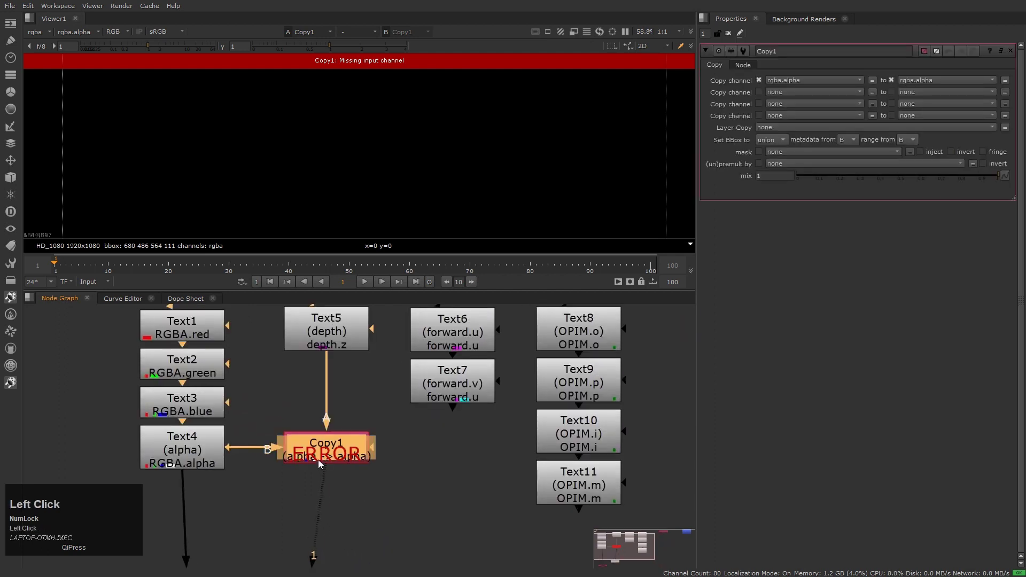
left_click(329, 451)
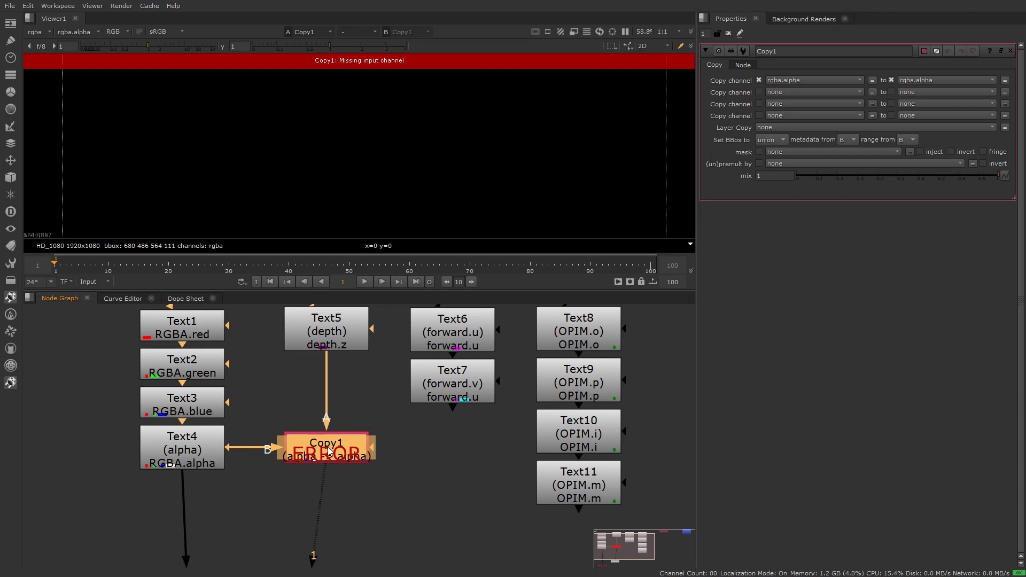
Set Copy1's first copy channel from depth.Z to depth.Z.
left_click(823, 78)
mouse_move(804, 145)
left_click(901, 120)
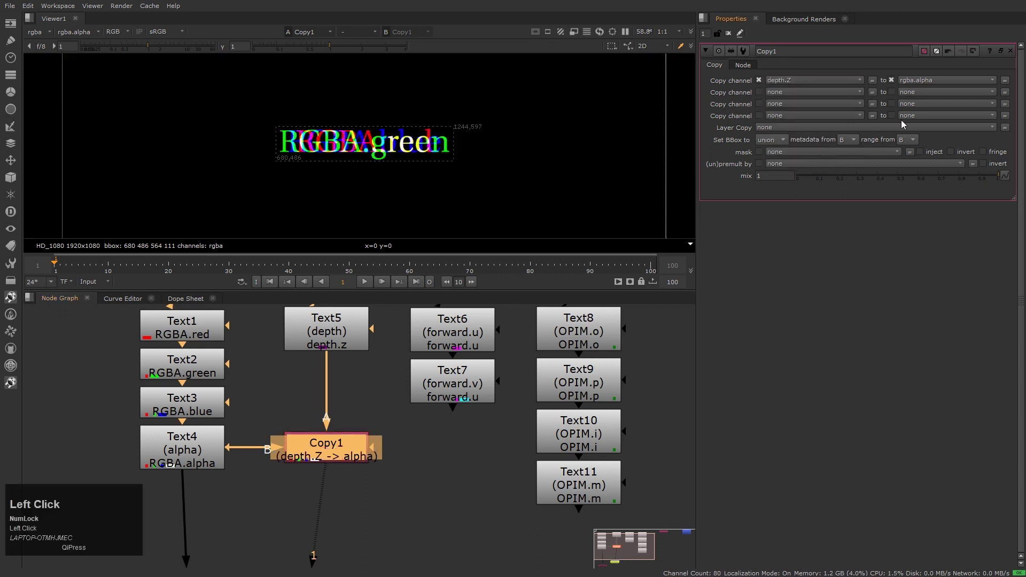
left_click(927, 79)
left_click(820, 63)
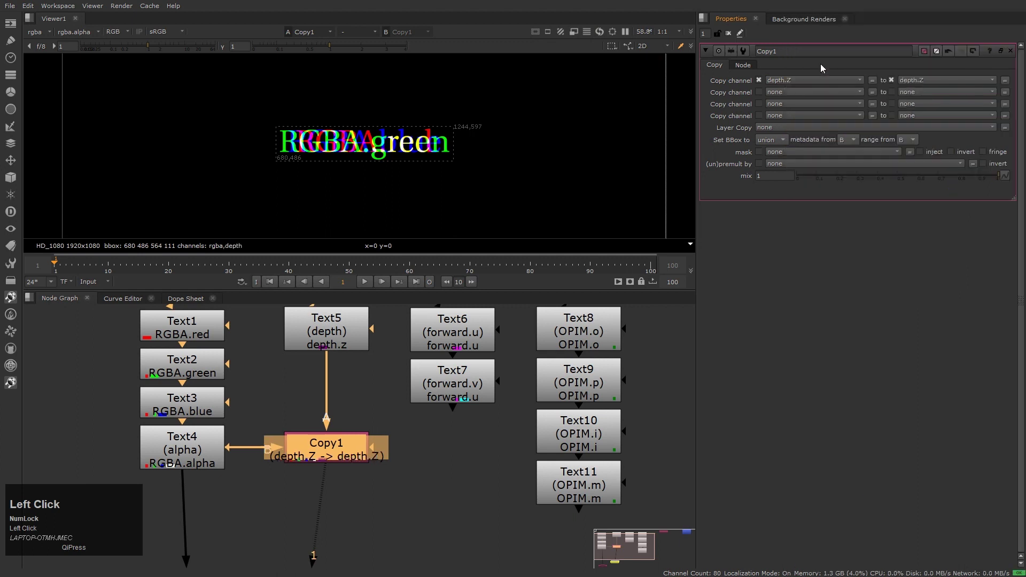
Examine the channel indicators on Copy1 and compare them with those on Text4 and Text5.
left_click(390, 480)
scroll(309, 461, "up", 3)
middle_click_drag(309, 460, 379, 498)
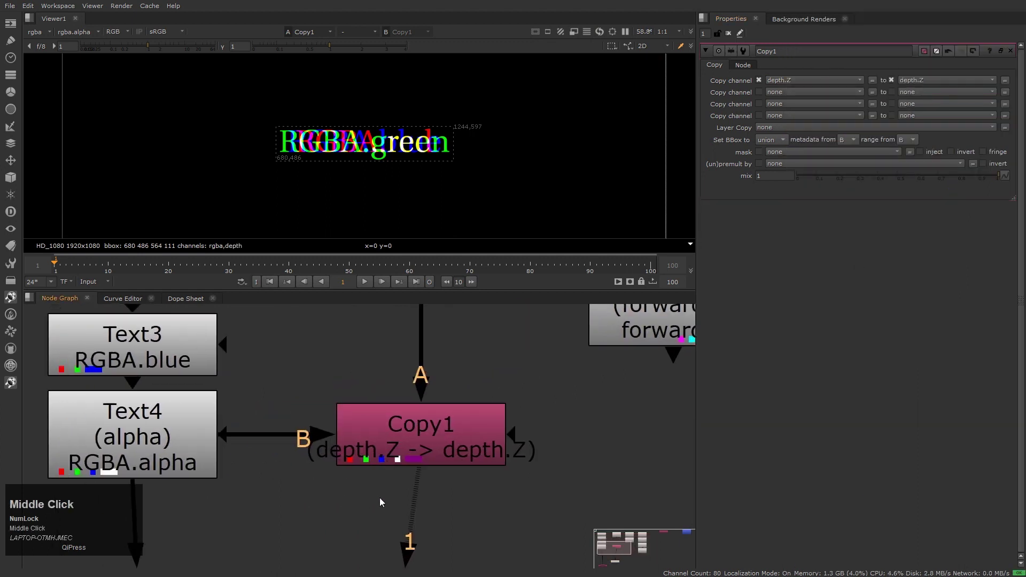
scroll(399, 492, "down", 2)
scroll(399, 496, "up", 1)
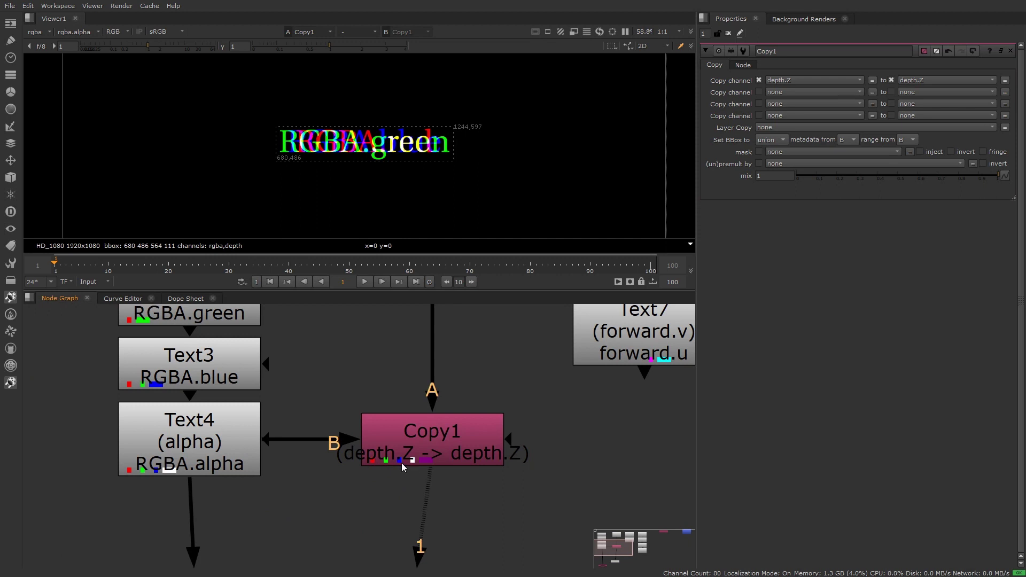
middle_click_drag(441, 436, 383, 461)
scroll(384, 460, "down", 2)
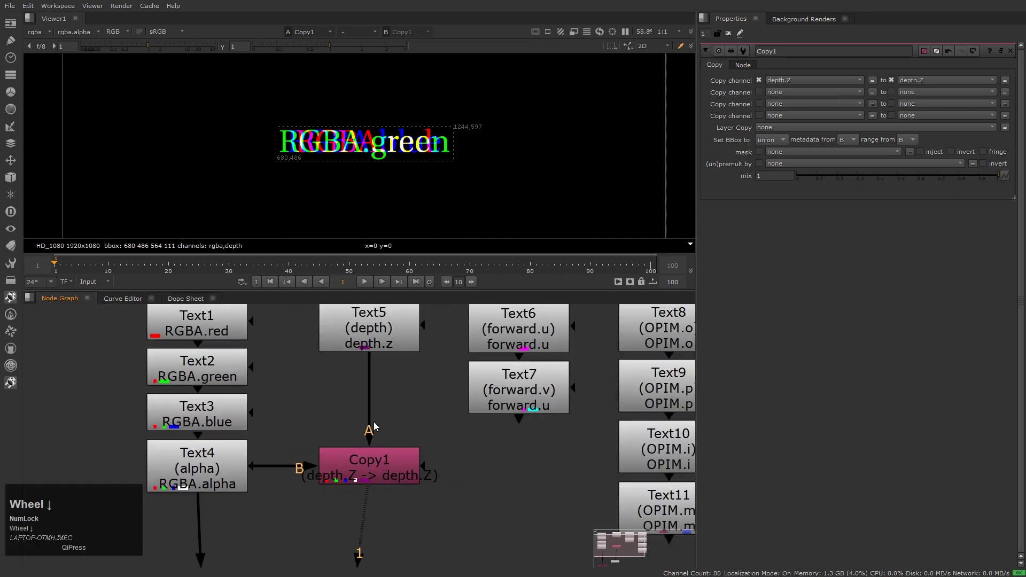
left_click(375, 347)
scroll(369, 484, "up", 4)
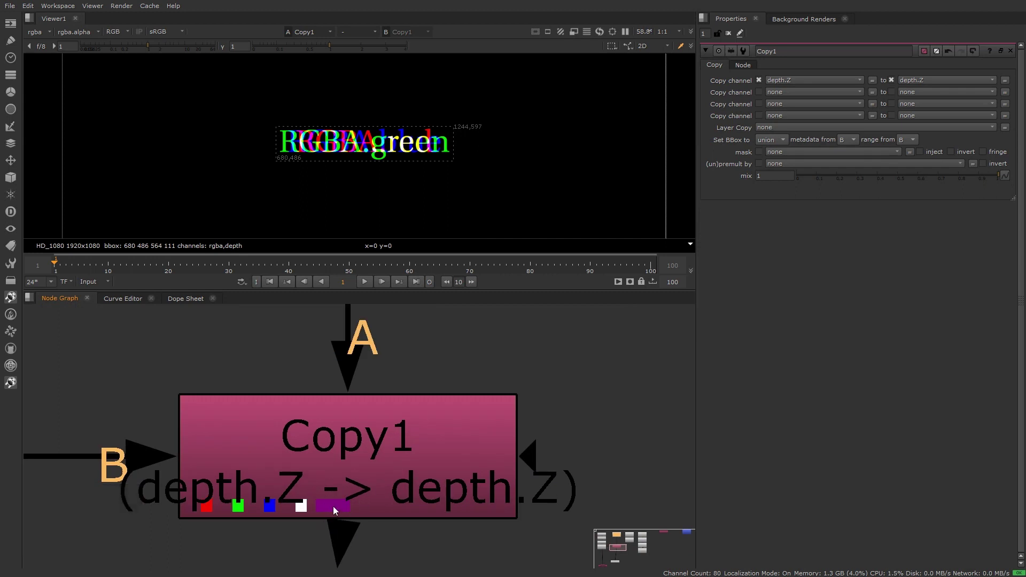
middle_click(332, 505)
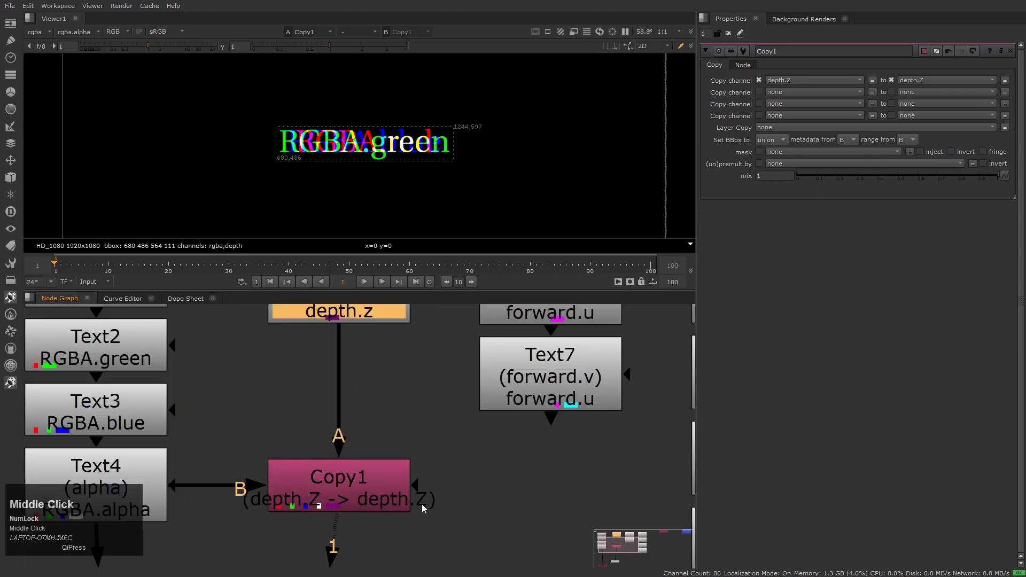
Add a LayerContactSheet node after Copy1, feeding the viewer.
scroll(458, 390, "down", 3)
left_click(444, 371)
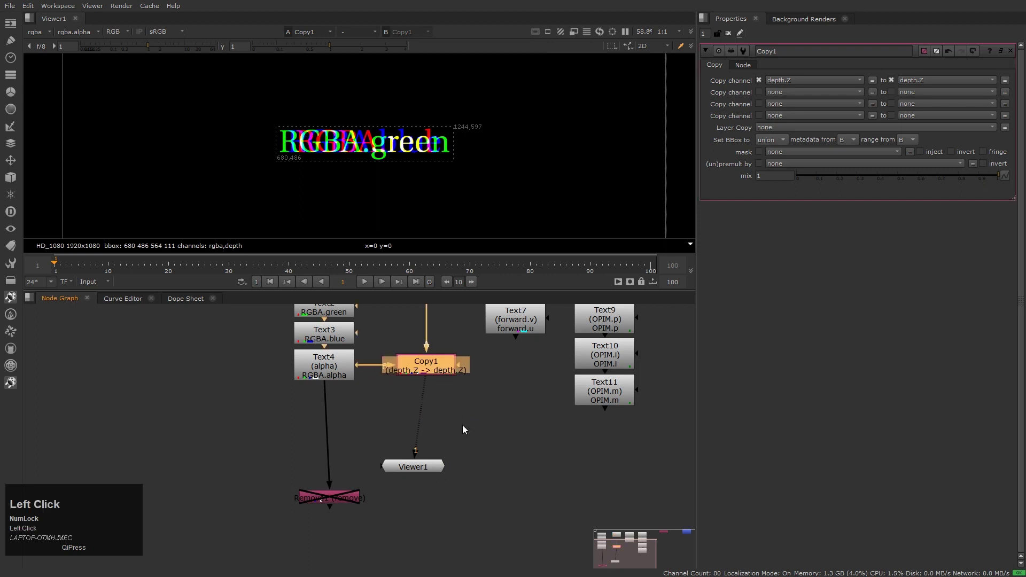
key("Tab")
type("lay")
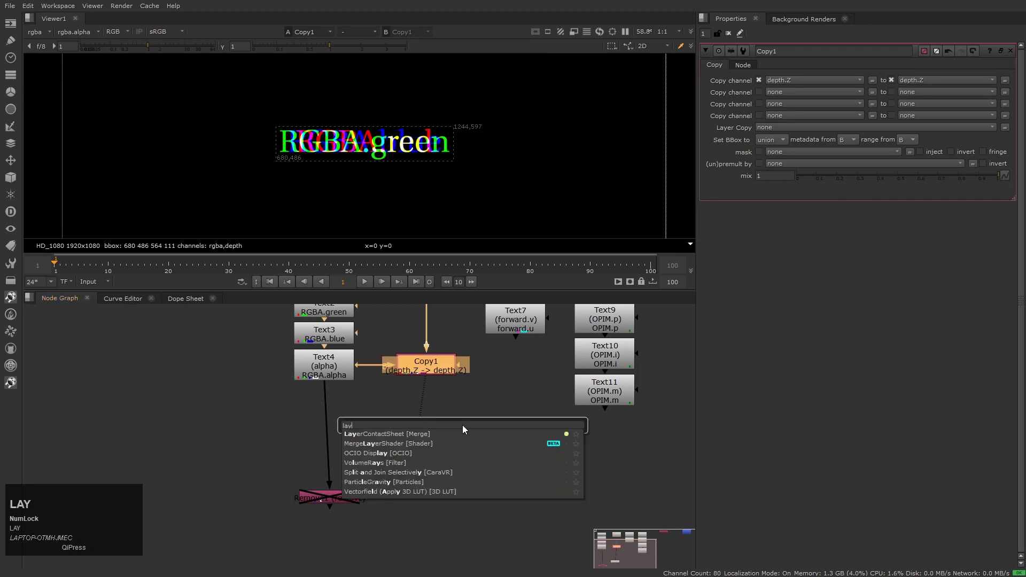
type("er")
key("Return")
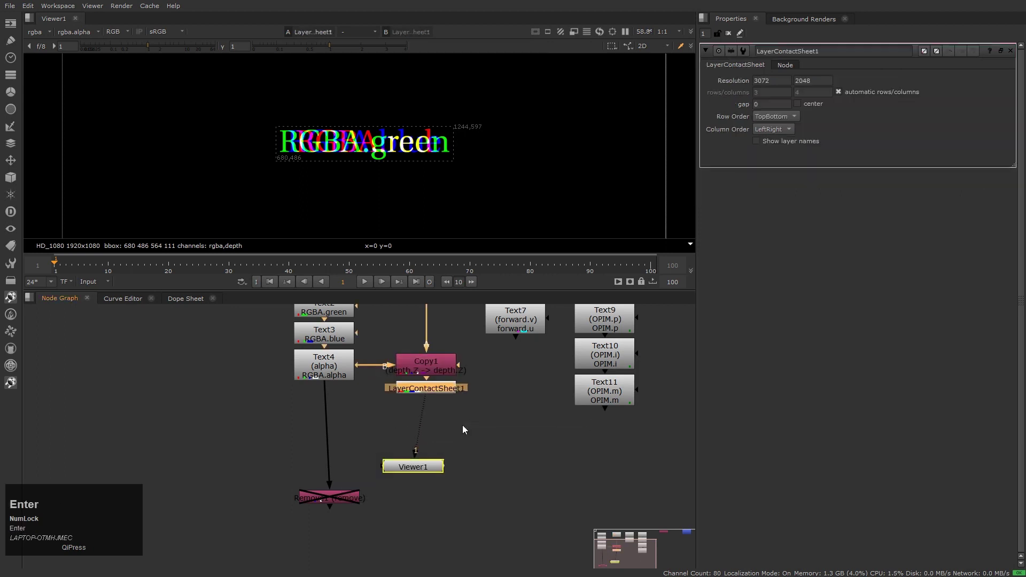
Enable Show layer names on LayerContactSheet1 and examine the labelled rgba and depth layers.
scroll(461, 149, "down", 3)
middle_click(425, 174)
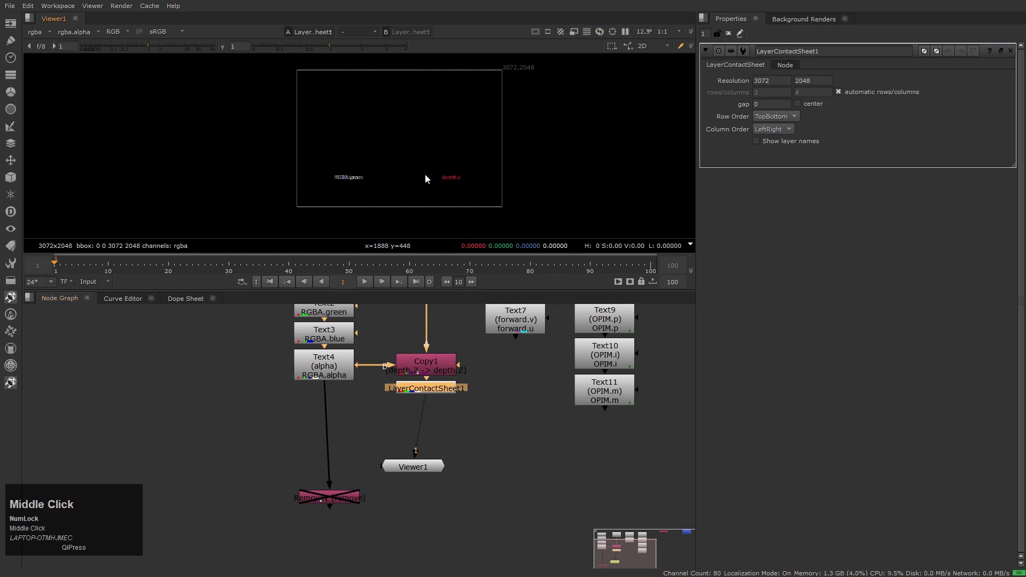
scroll(381, 208, "up", 2)
scroll(382, 212, "up", 2)
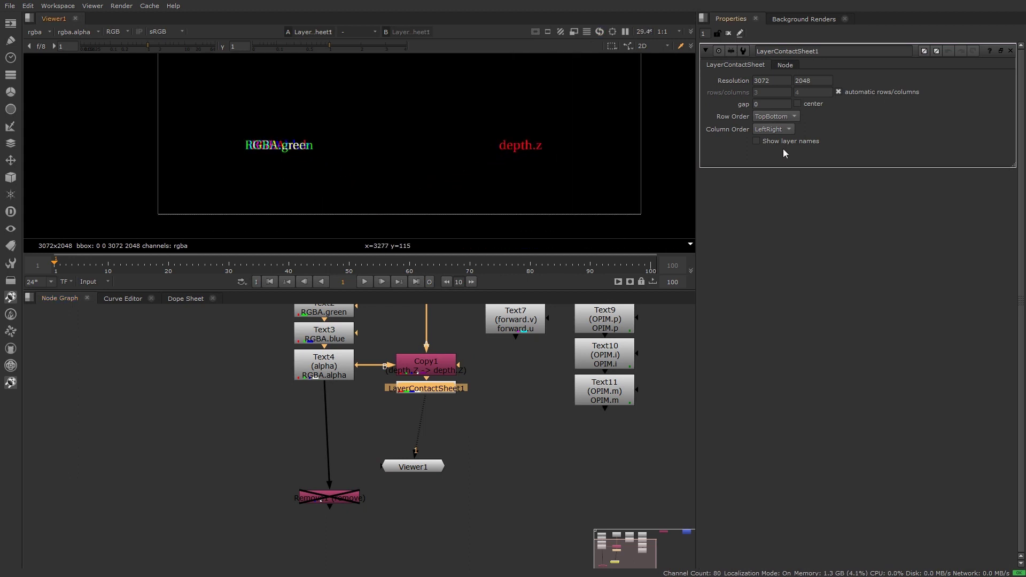
left_click(756, 142)
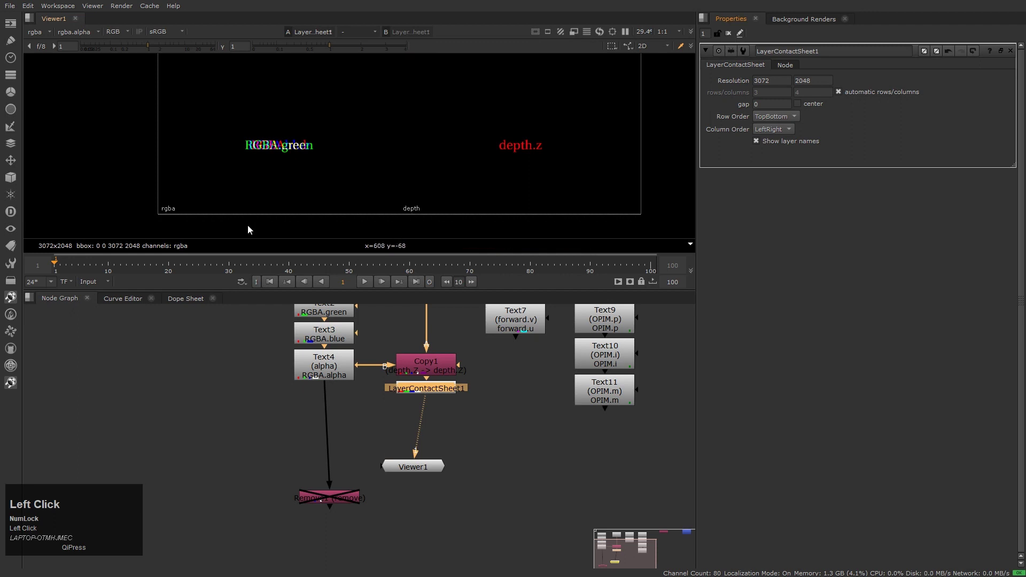
middle_click_drag(269, 207, 299, 203)
scroll(299, 202, "up", 1)
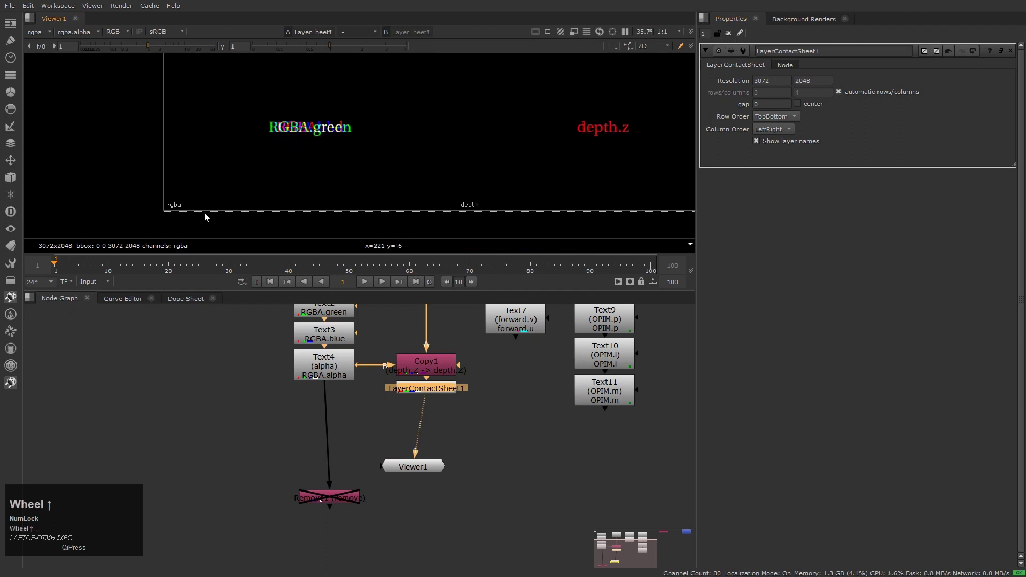
middle_click(313, 152)
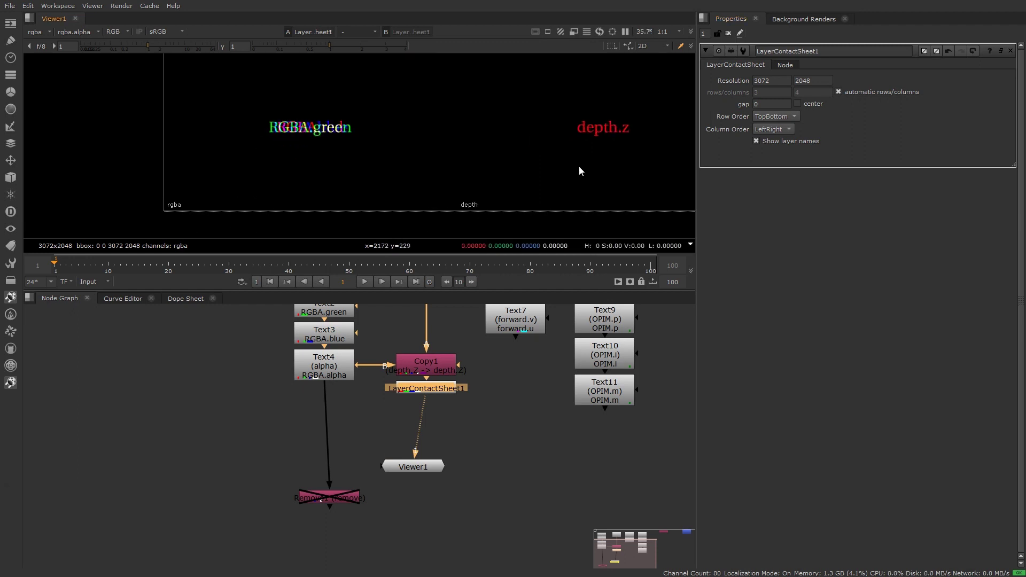
middle_click_drag(565, 199, 556, 198)
Move Viewer1 and LayerContactSheet1 further down beneath Copy1 to leave space between the nodes.
left_click_drag(421, 465, 433, 510)
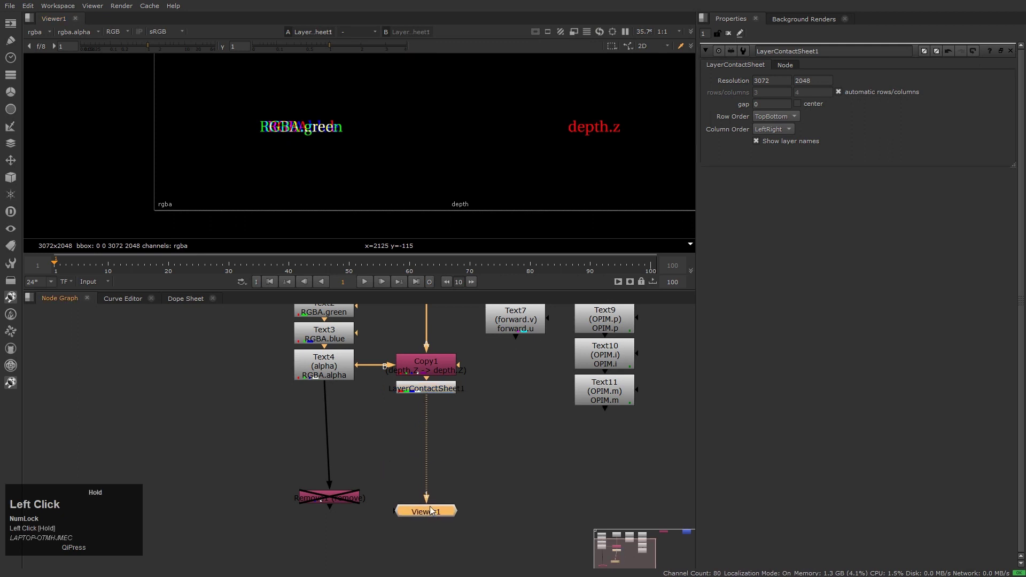
left_click(438, 391)
left_click_drag(438, 390, 441, 477)
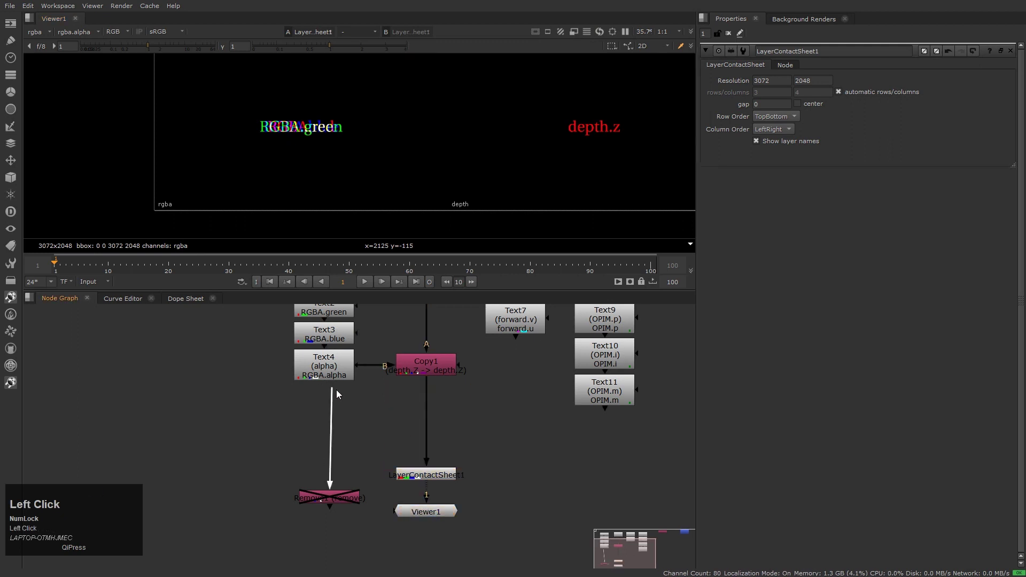
Detach the Remove1 node from Text4, insert it between Copy1 and LayerContactSheet1, and enable it.
left_click_drag(327, 393, 426, 364)
left_click_drag(329, 499, 426, 413)
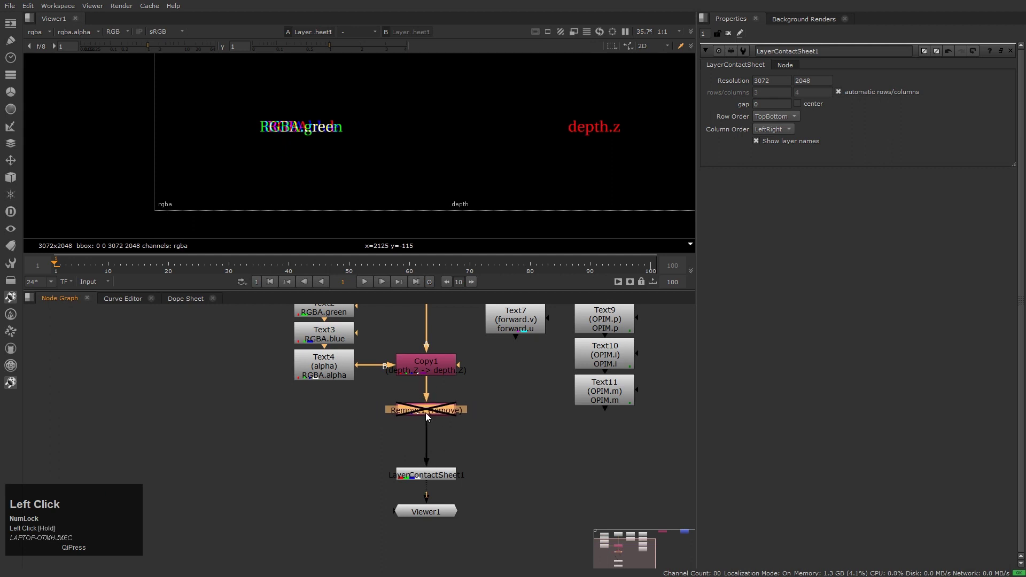
key("d")
Set the Remove1 node's channels to depth.
double_click(426, 413)
left_click(800, 91)
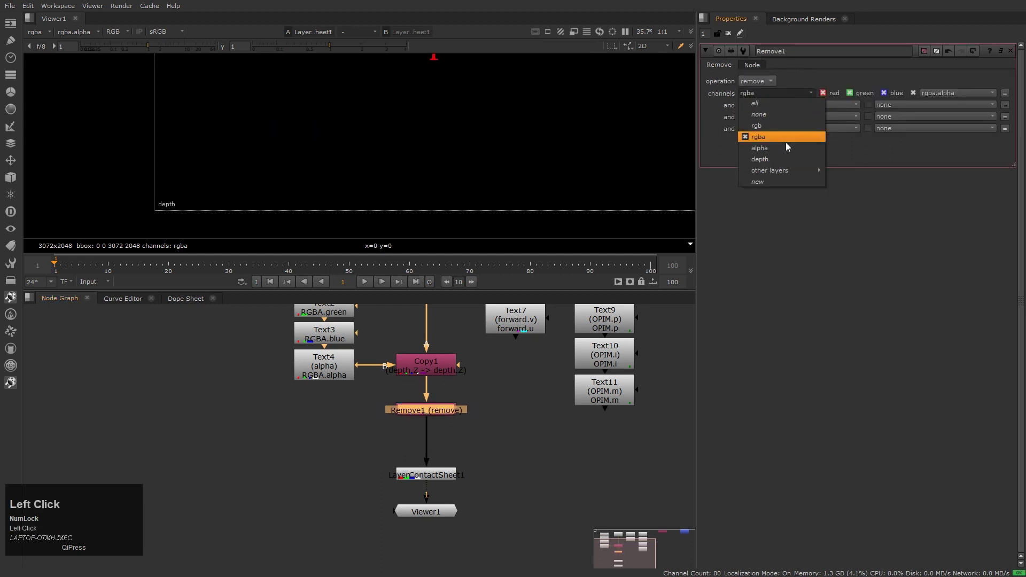
left_click(777, 162)
scroll(526, 171, "down", 2)
middle_click(539, 191)
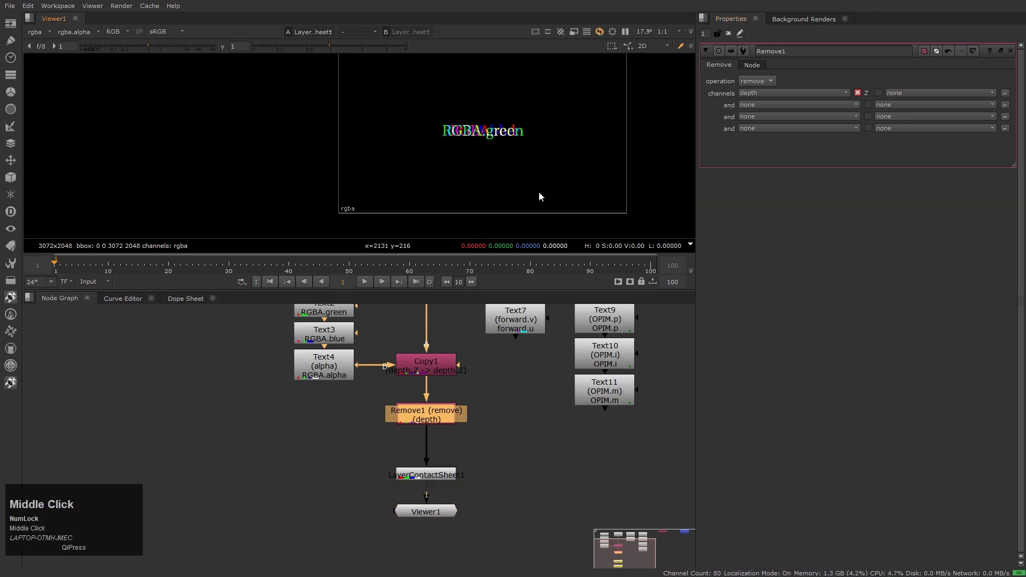
scroll(538, 191, "up", 1)
Disable and re-enable Remove1 to compare the contact sheet with and without the depth layer.
left_click(500, 473)
left_click_drag(376, 396, 498, 435)
key("d")
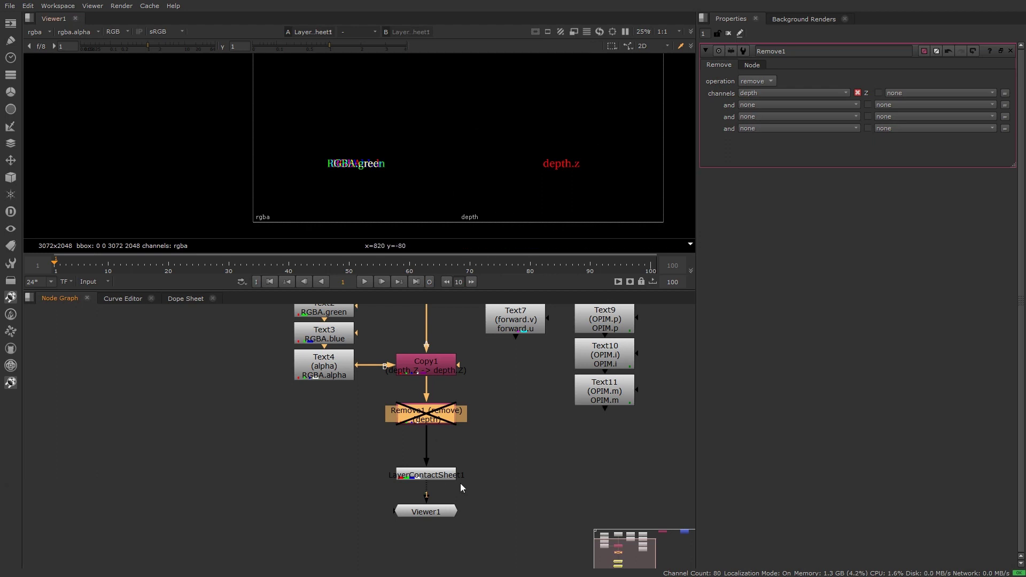
left_click_drag(358, 392, 506, 442)
key("d")
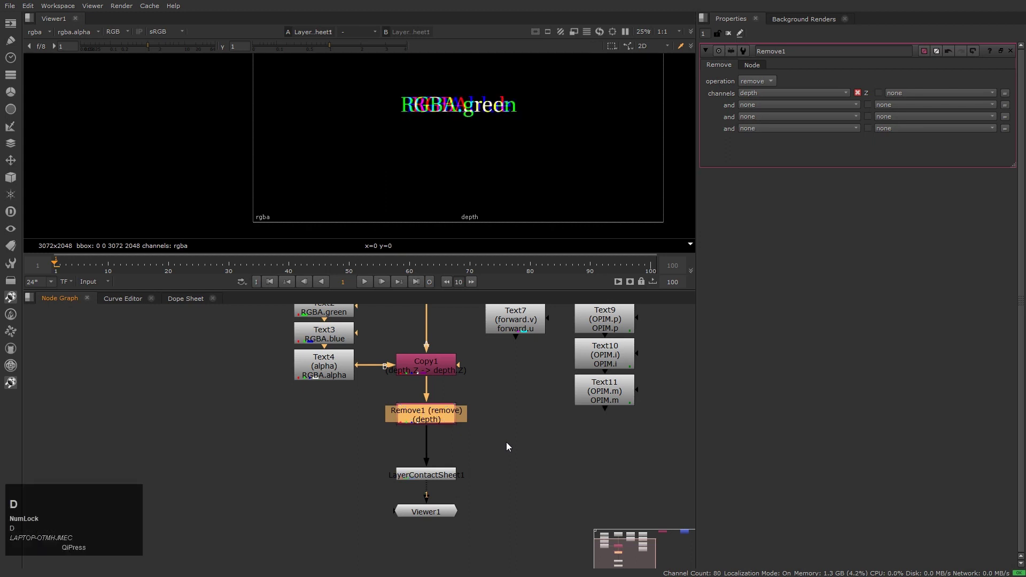
middle_click(519, 121)
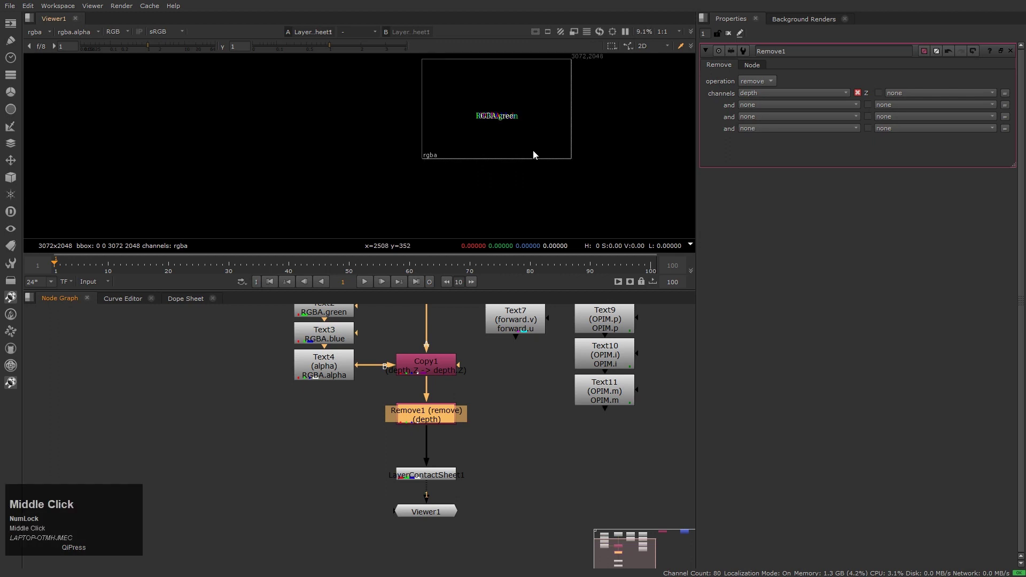
scroll(492, 200, "up", 3)
left_click(492, 201)
key("h")
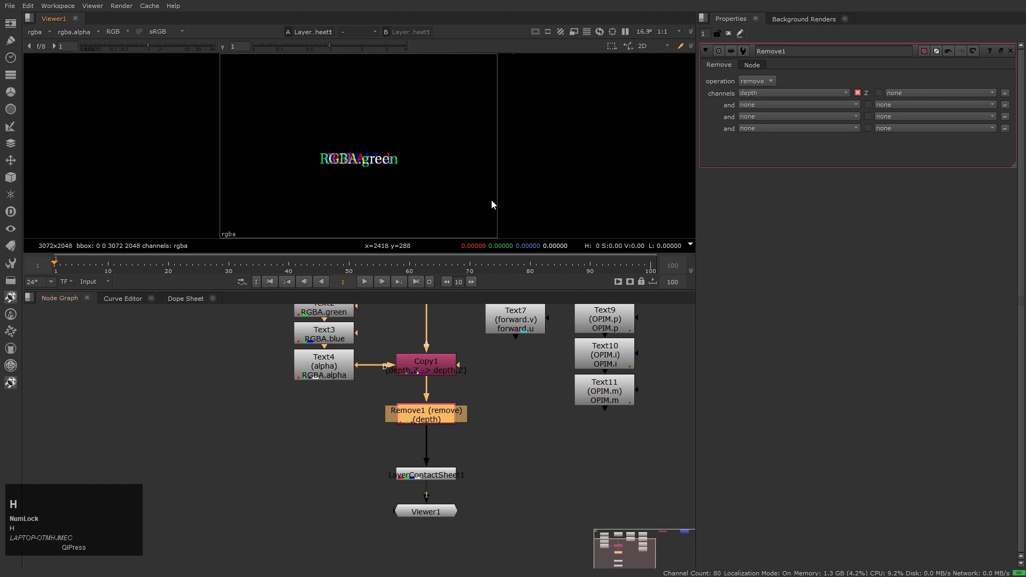
left_click(509, 458)
scroll(556, 463, "down", 2)
scroll(386, 470, "down", 2)
left_click(348, 486)
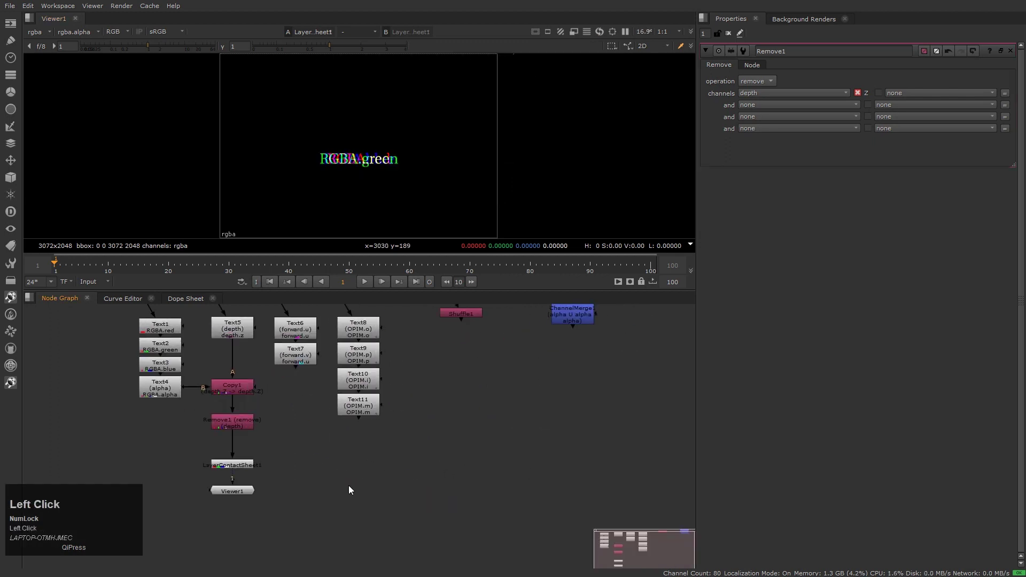
middle_click_drag(477, 462, 470, 508)
left_click_drag(263, 335, 602, 419)
middle_click(348, 474)
scroll(346, 478, "up", 2)
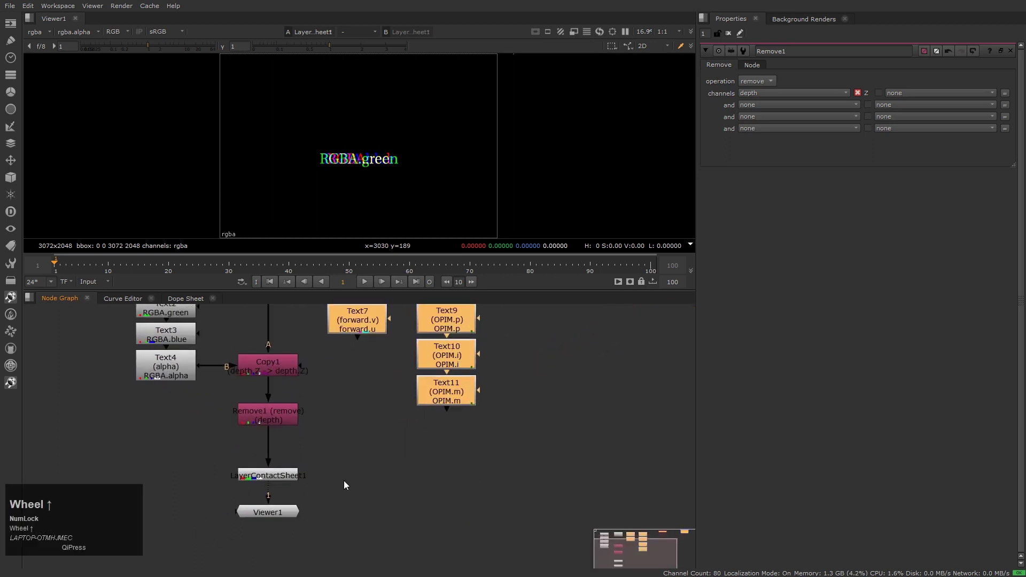
Delete the Remove1 node between Copy1 and LayerContactSheet1.
left_click_drag(222, 394, 325, 447)
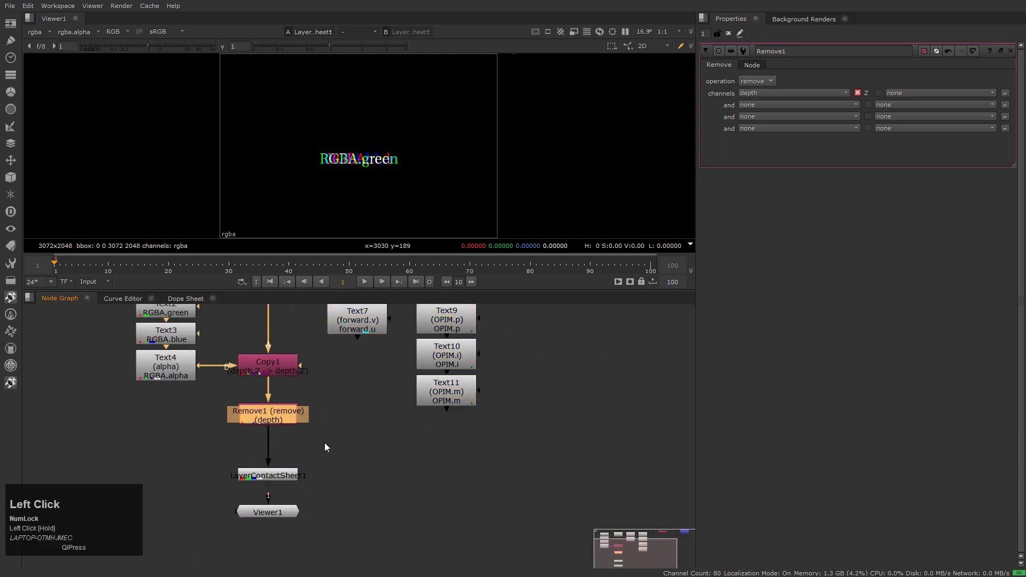
key("Delete")
left_click(325, 447)
Move the forward and OPIM text nodes together with the Shuffle1 and ChannelMerge nodes slightly up and to the right.
left_click(279, 366)
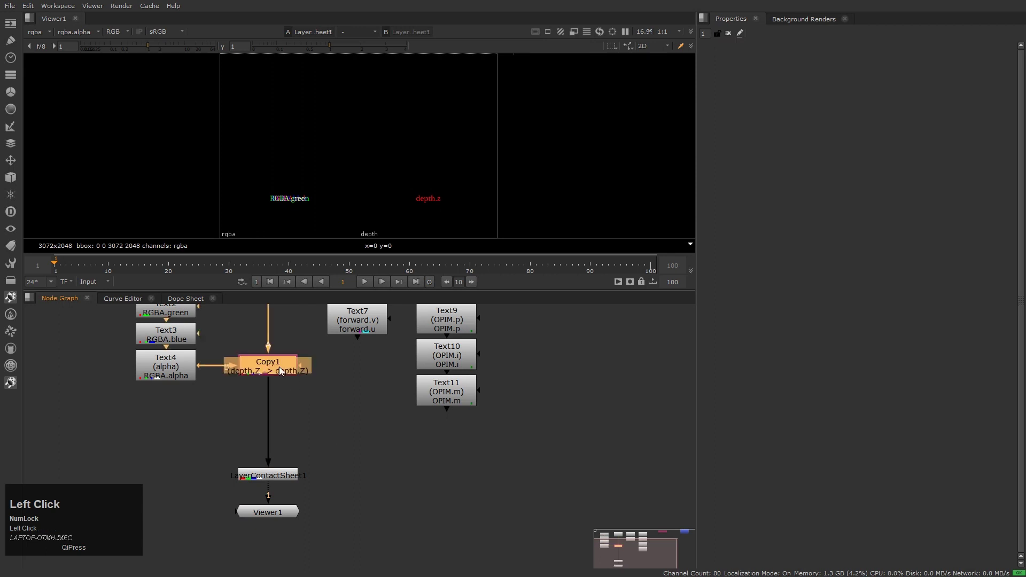
scroll(279, 367, "down", 3)
middle_click(312, 438)
left_click_drag(282, 347, 563, 472)
left_click_drag(502, 378, 518, 359)
left_click(374, 480)
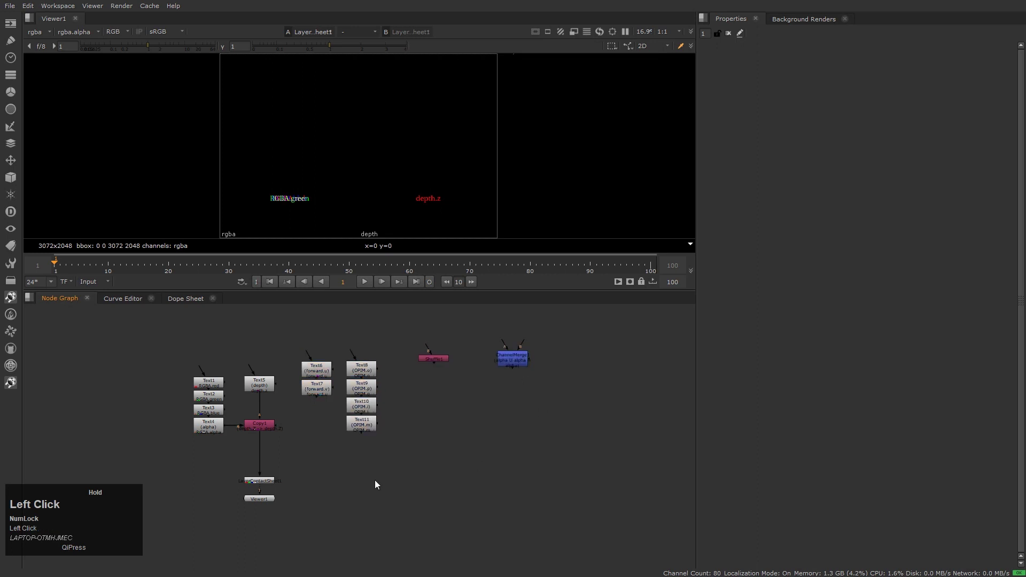
Duplicate the Copy1 node and place the copy beneath Text7.
scroll(323, 413, "up", 6)
middle_click_drag(323, 414, 353, 469)
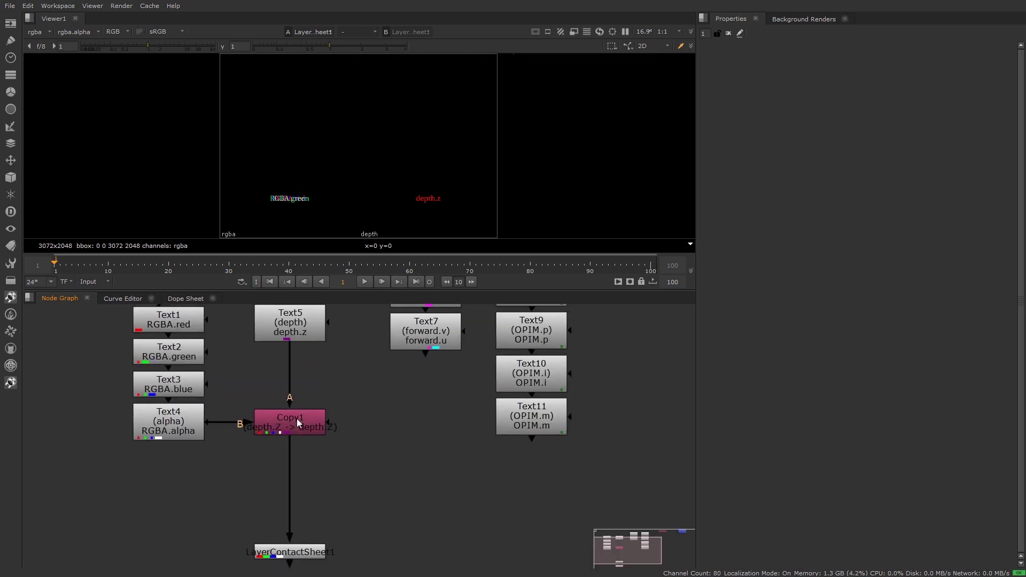
left_click_drag(227, 392, 373, 470)
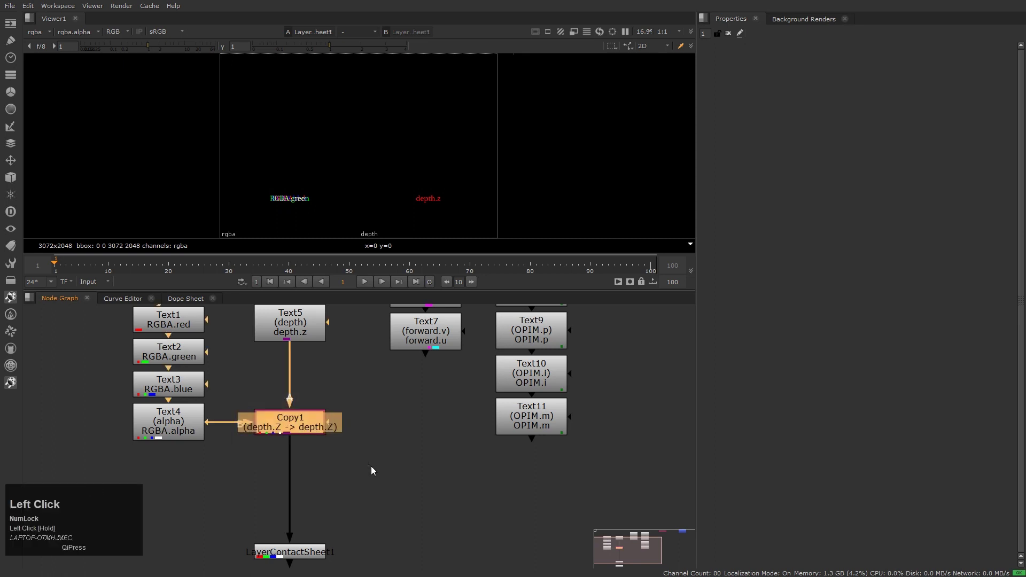
key("ctrl+c")
key("ctrl+v")
left_click(419, 432)
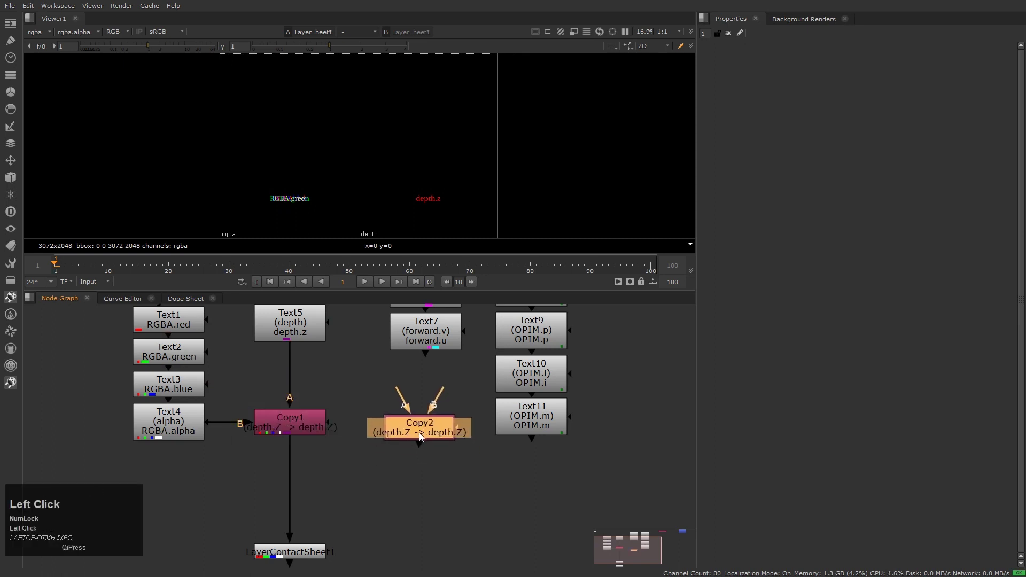
Connect Copy2's A input to Text7 and its B input to Copy1, align it with Copy1, and view its output.
left_click_drag(399, 394, 426, 345)
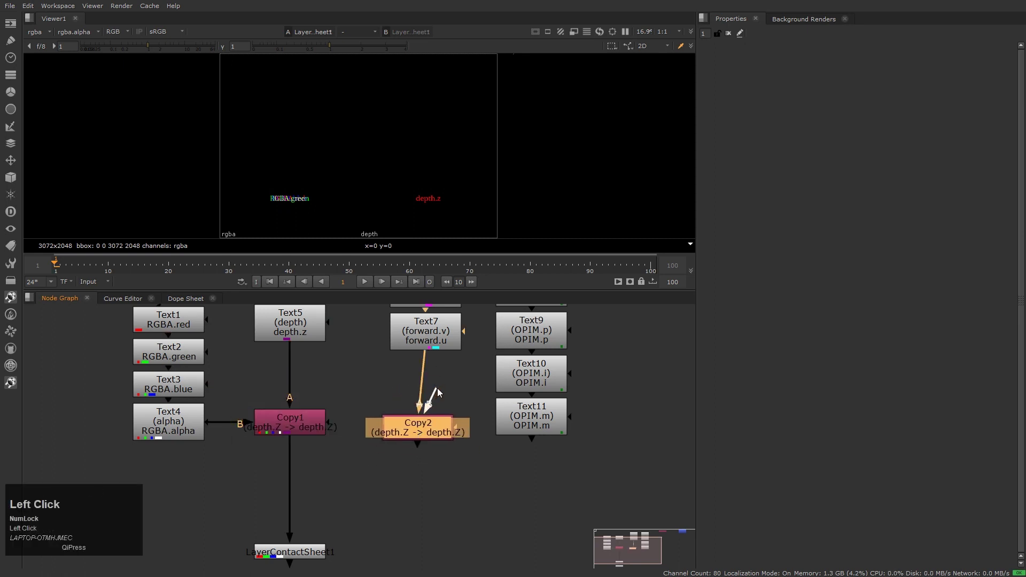
left_click_drag(438, 389, 326, 426)
left_click_drag(411, 429, 416, 423)
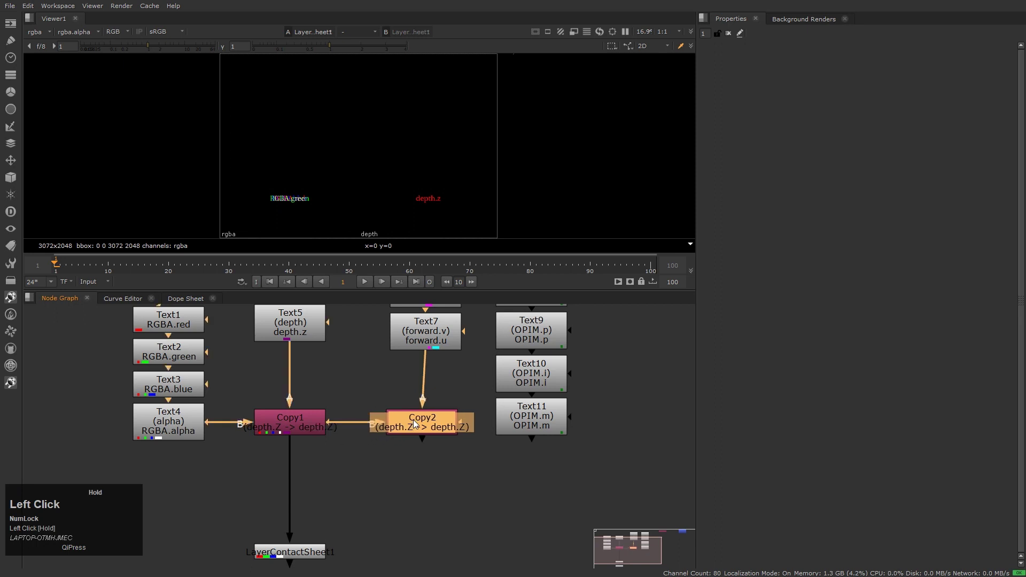
key("1")
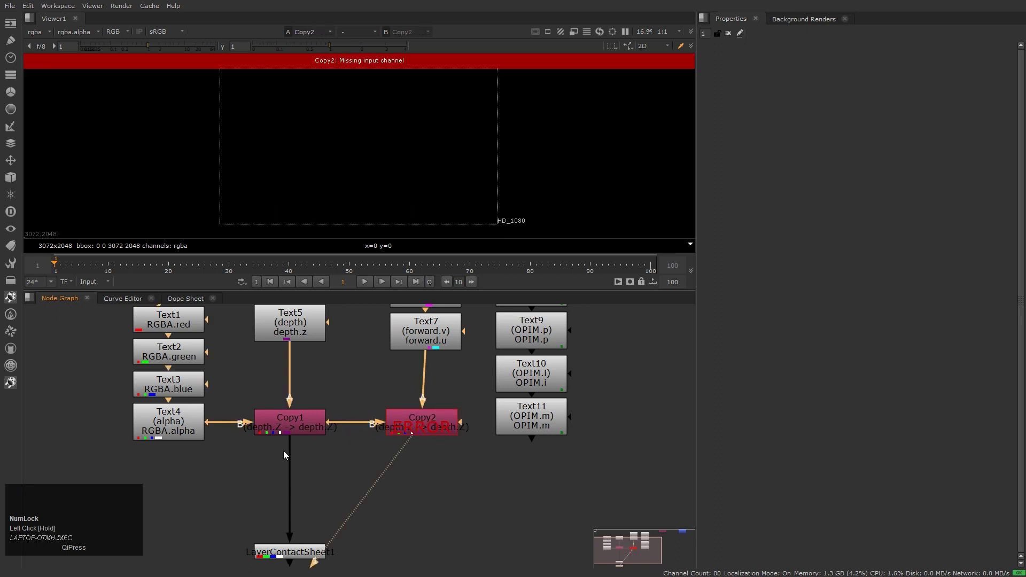
Reconnect LayerContactSheet1's input from Copy1 to Copy2 and place it beneath Copy2.
left_click_drag(292, 481, 409, 430)
left_click(297, 554)
left_click_drag(296, 553, 441, 518)
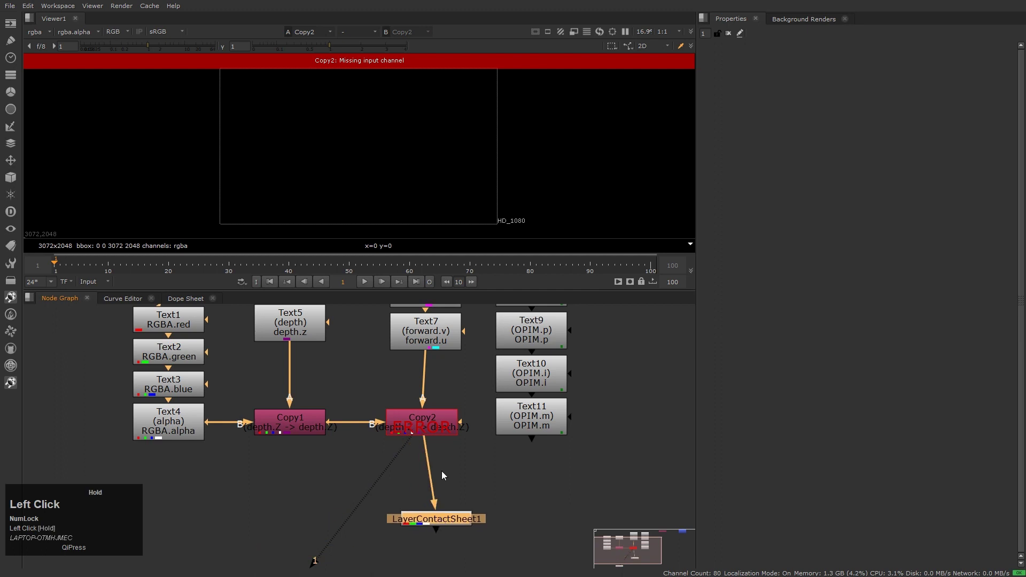
Move the OPIM text node column, Text8 to Text11, slightly up and away from the forward nodes.
middle_click_drag(464, 360, 435, 424)
scroll(434, 424, "up", 2)
scroll(392, 433, "down", 1)
scroll(393, 433, "down", 2)
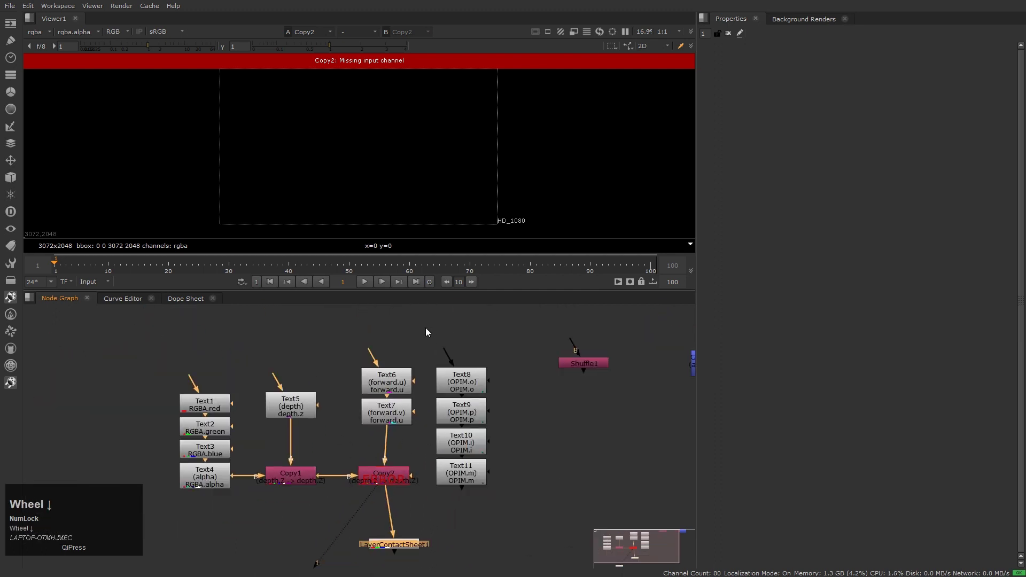
left_click_drag(425, 328, 477, 444)
left_click(494, 478)
Set Copy2's first copy channel to copy forward.u into forward.u.
left_click(385, 473)
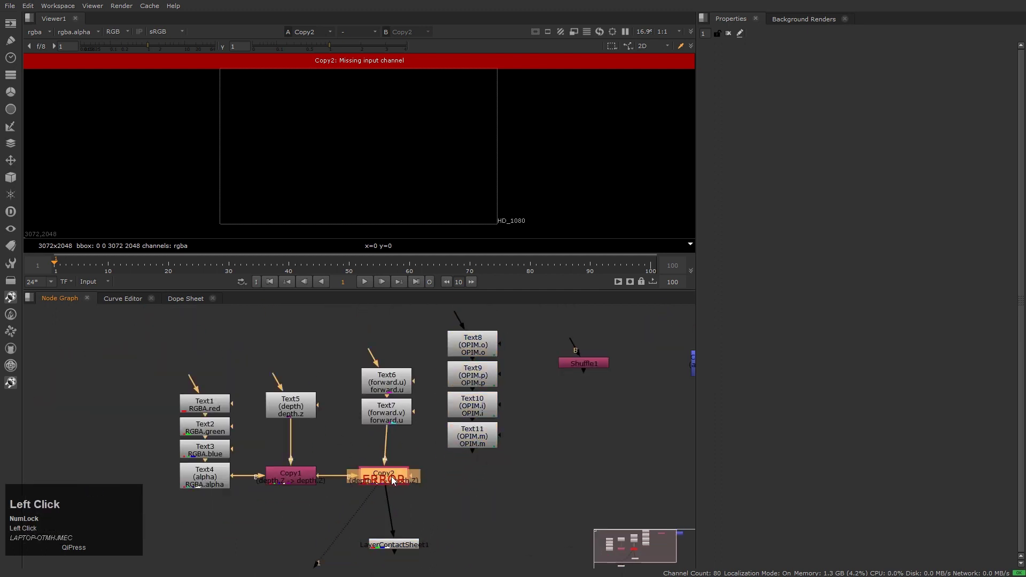
double_click(385, 473)
scroll(398, 446, "up", 2)
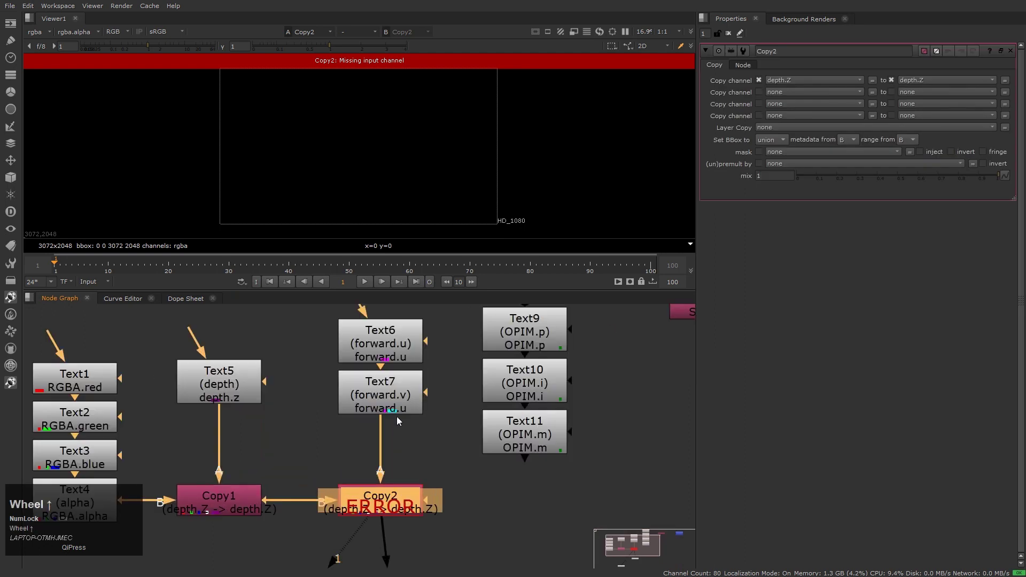
left_click(803, 82)
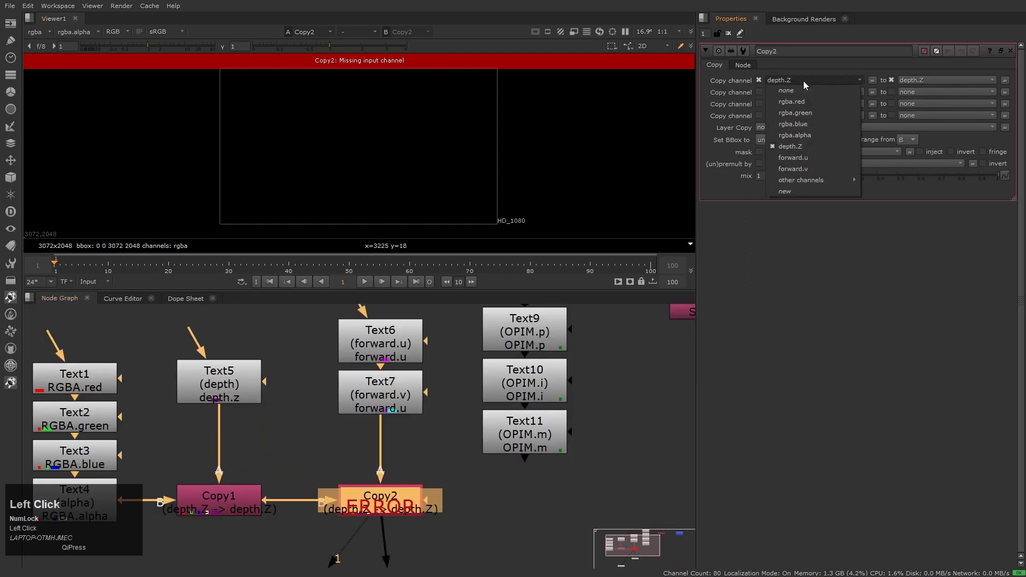
left_click(809, 157)
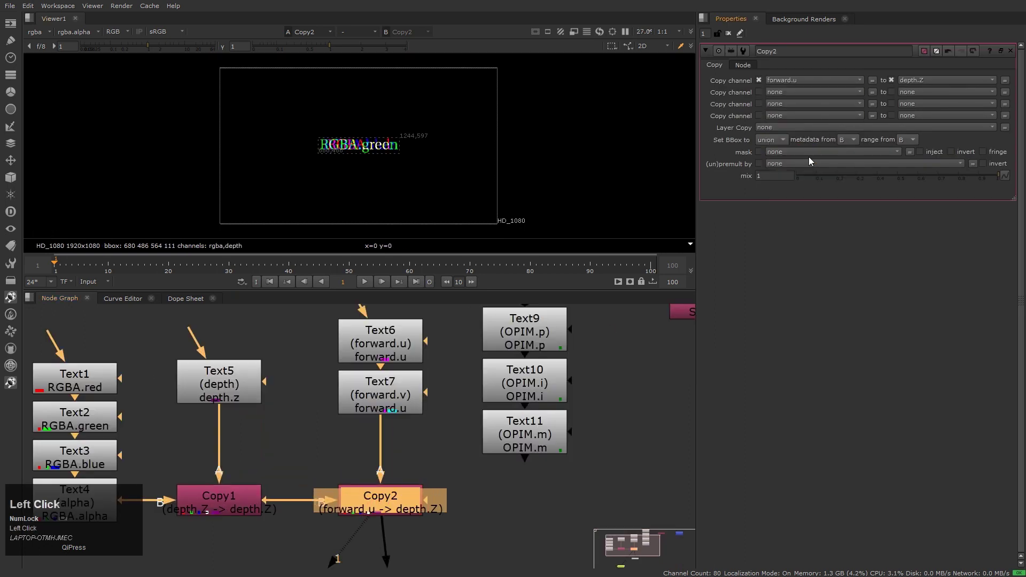
left_click(919, 80)
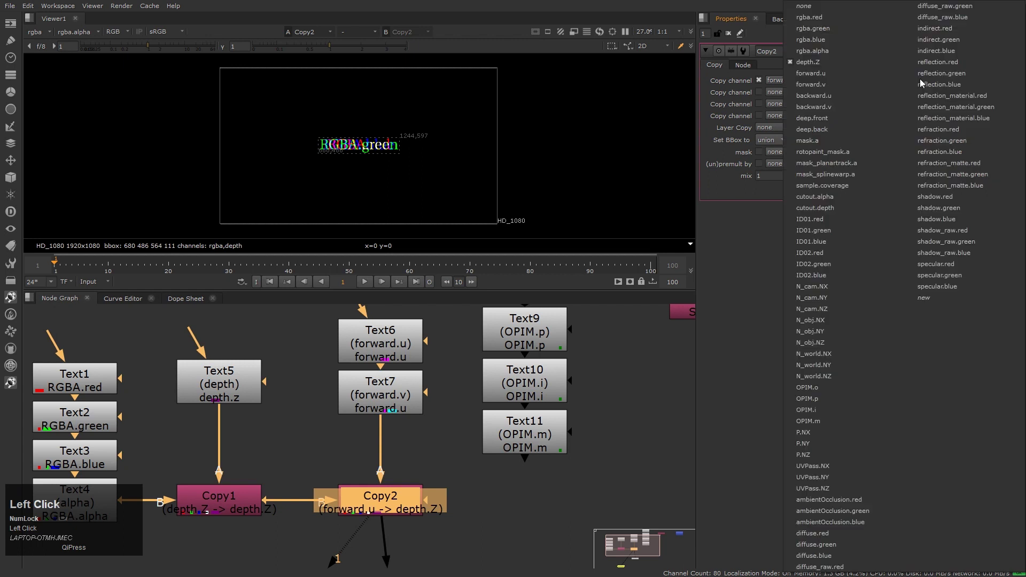
left_click(838, 74)
left_click(412, 457)
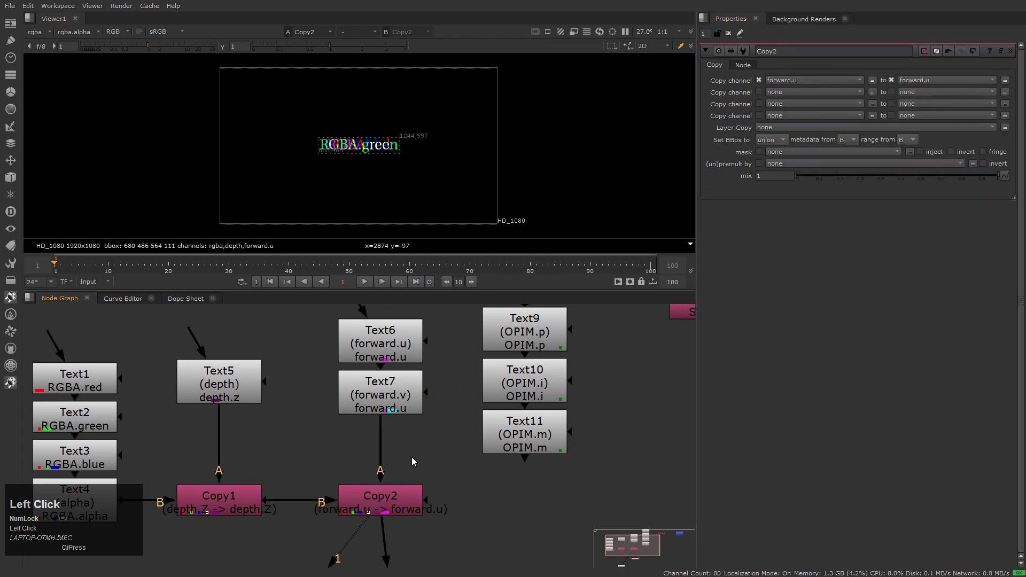
Set Copy2's second copy channel to copy forward.v into backward.v.
left_click(808, 92)
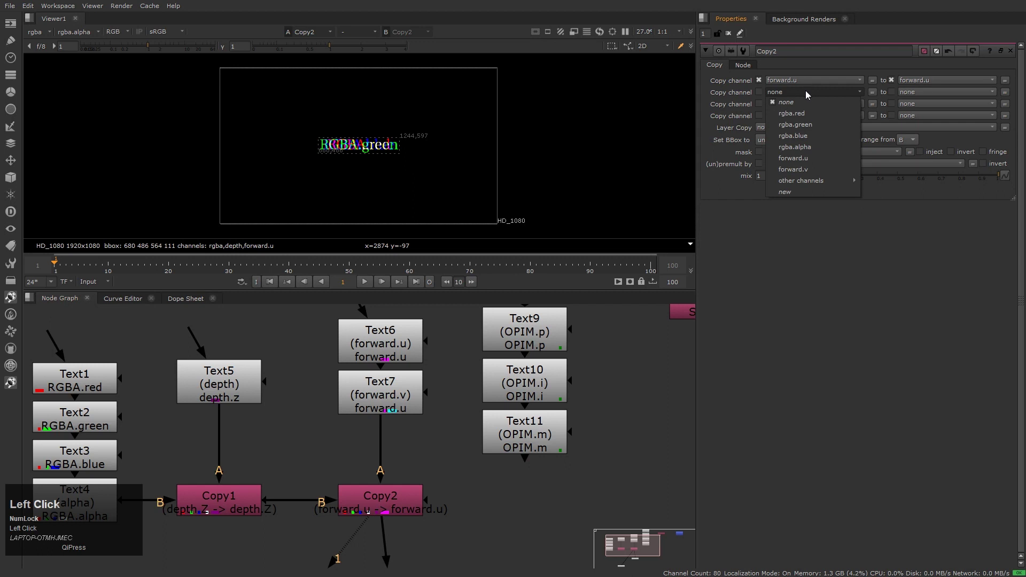
left_click(808, 170)
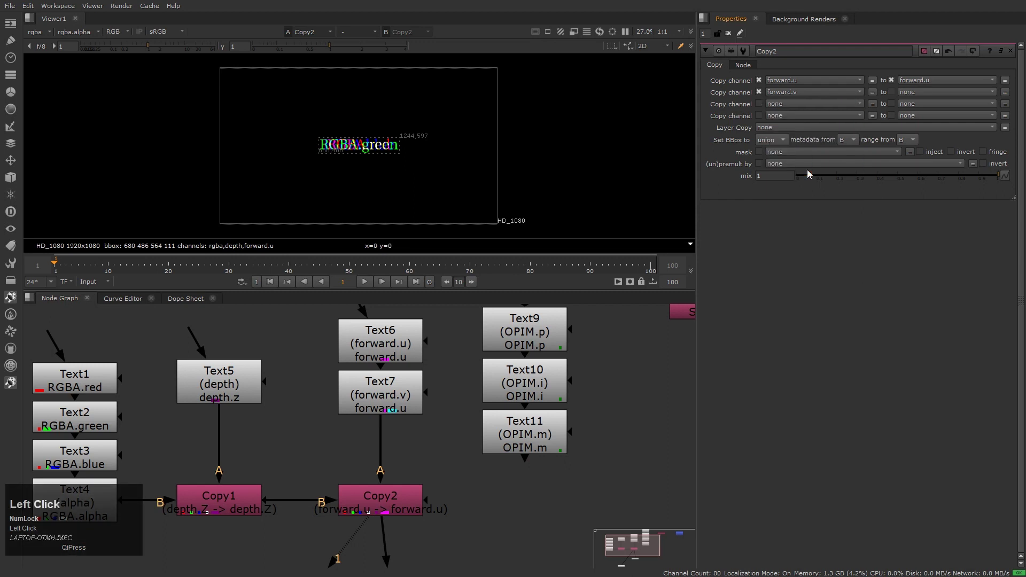
left_click(928, 94)
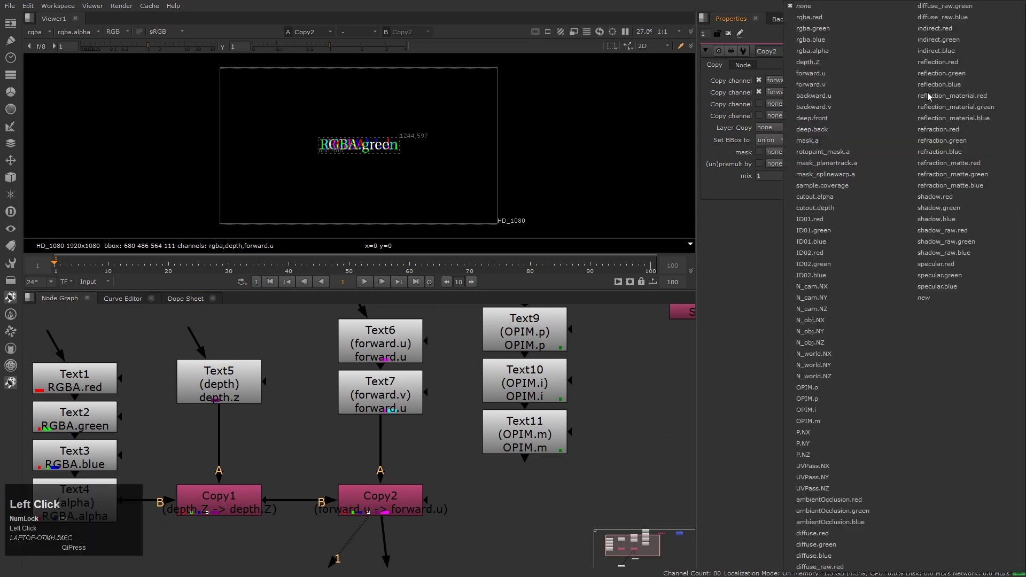
left_click(864, 107)
Align LayerContactSheet1 beneath Copy2 and view its output.
scroll(416, 441, "down", 3)
left_click(396, 491)
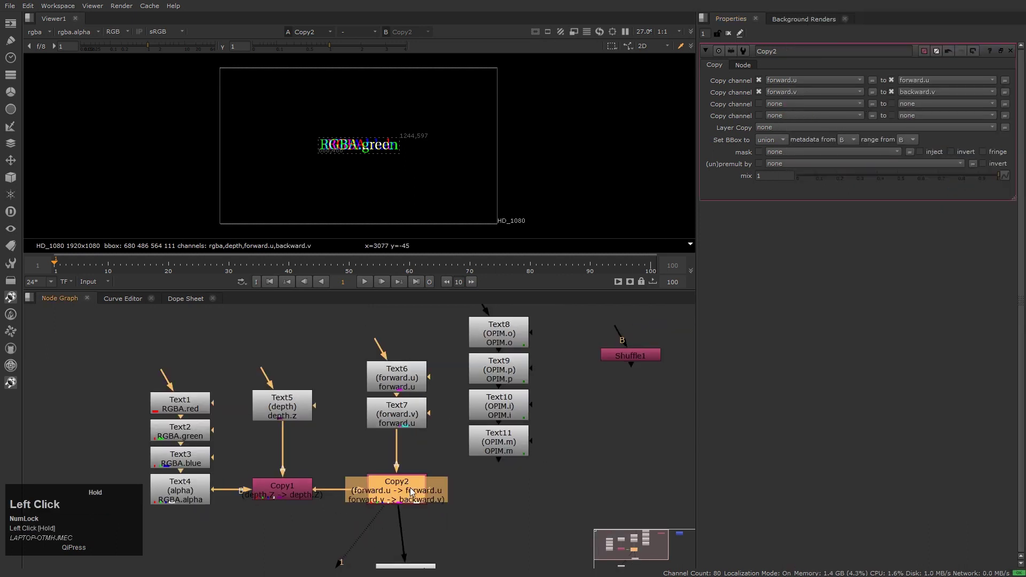
middle_click_drag(477, 519, 499, 441)
left_click_drag(434, 492, 426, 485)
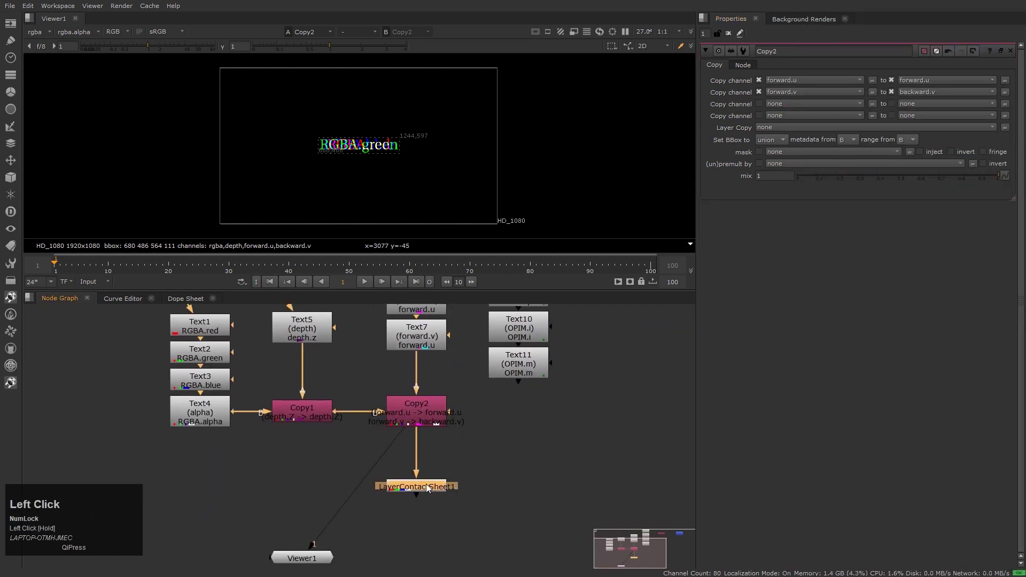
key("1")
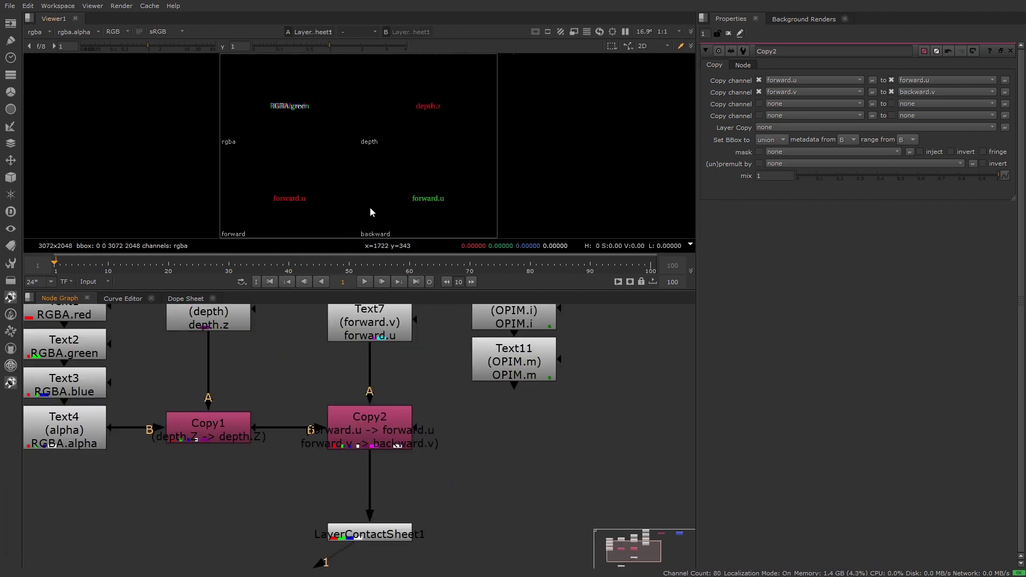
Change the target of Copy2's second copy channel to forward.v.
left_click(379, 422)
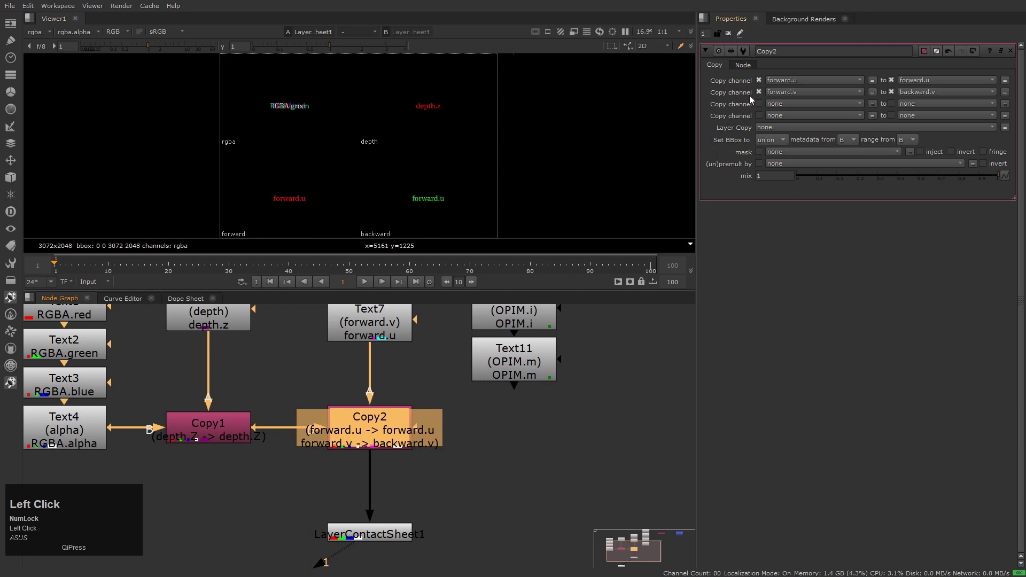
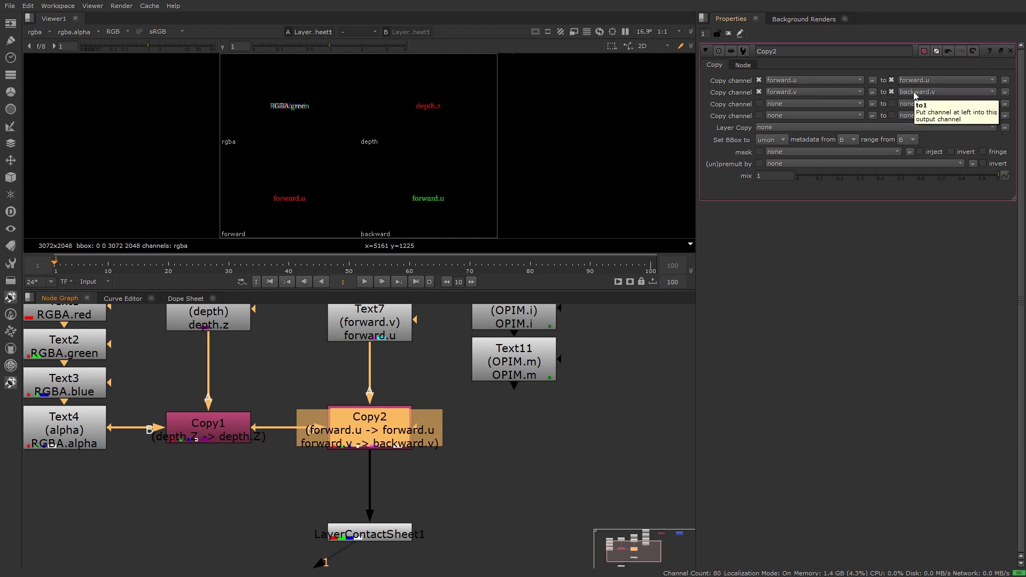
left_click(914, 93)
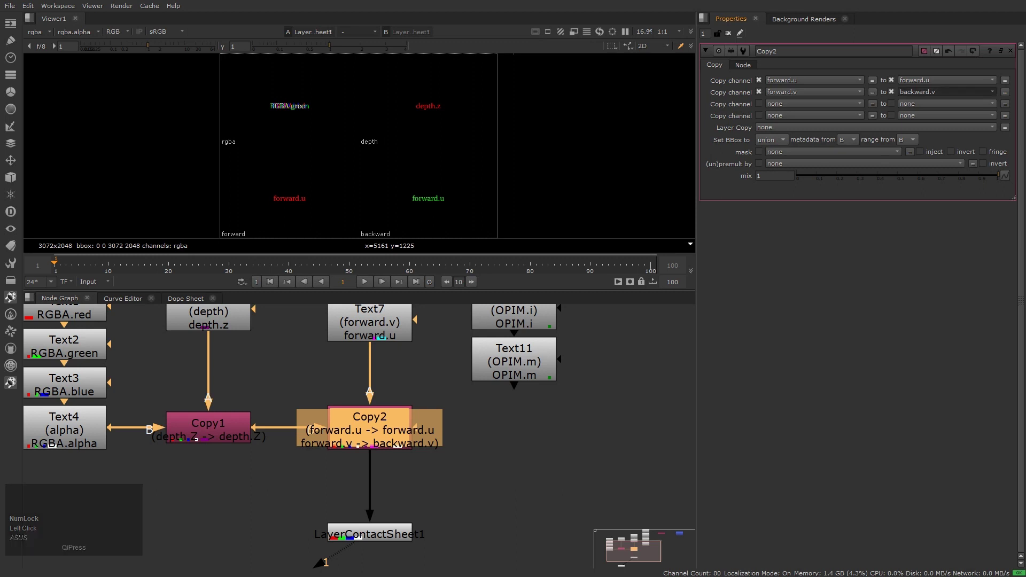
left_click(843, 294)
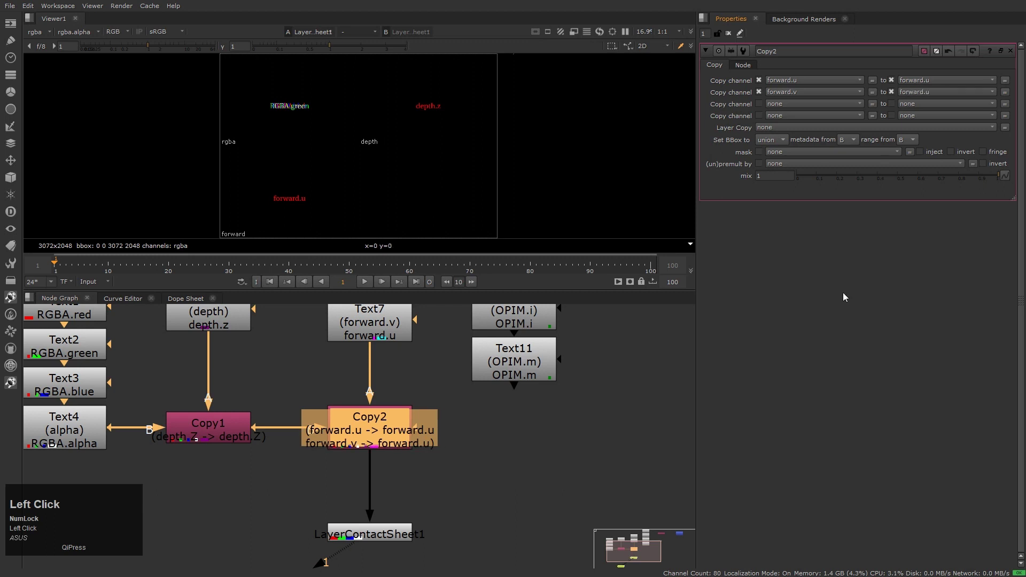
left_click(563, 417)
scroll(565, 460, "down", 5)
scroll(456, 464, "up", 5)
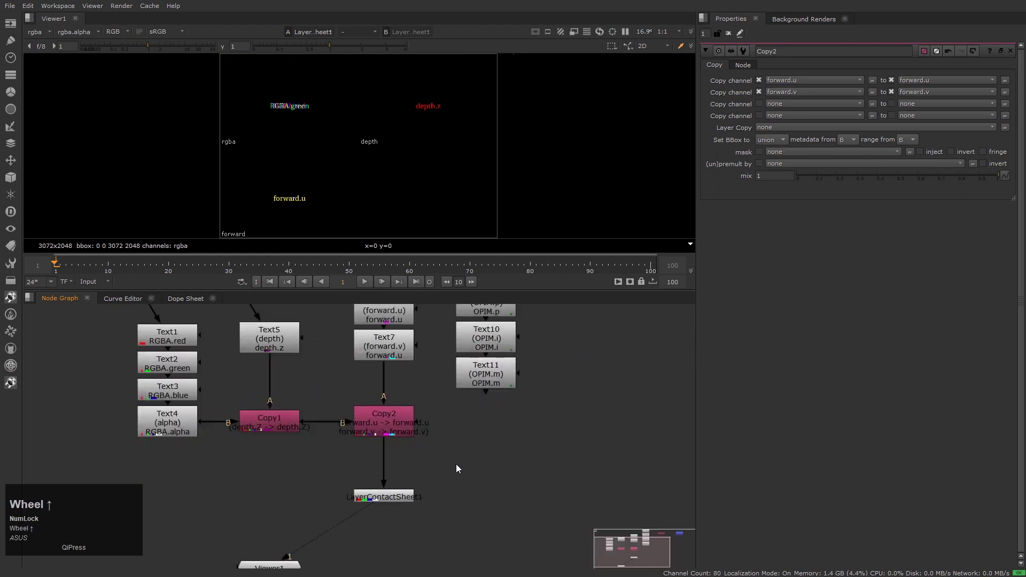
Duplicate the Copy2 node and place the copy beneath Text11.
left_click_drag(342, 387, 495, 463)
left_click(498, 465)
key("ctrl+v")
left_click_drag(436, 414, 569, 499)
Connect Copy3's A input to Text11 and its B input to Copy2, align it with Copy2, and view its output.
left_click_drag(469, 420, 488, 380)
left_click_drag(512, 420, 398, 425)
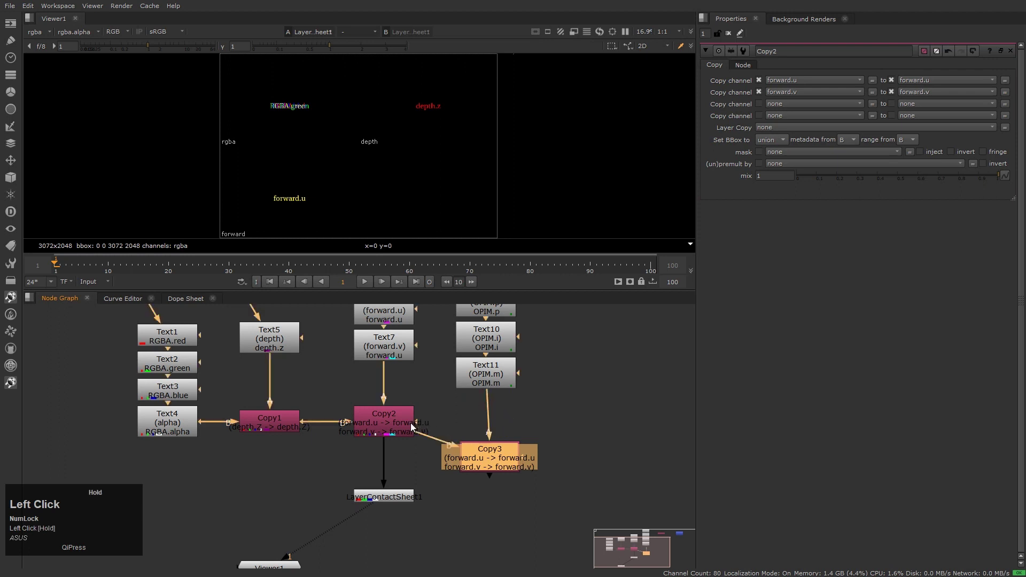
left_click_drag(476, 449, 473, 421)
key("1")
left_click(515, 473)
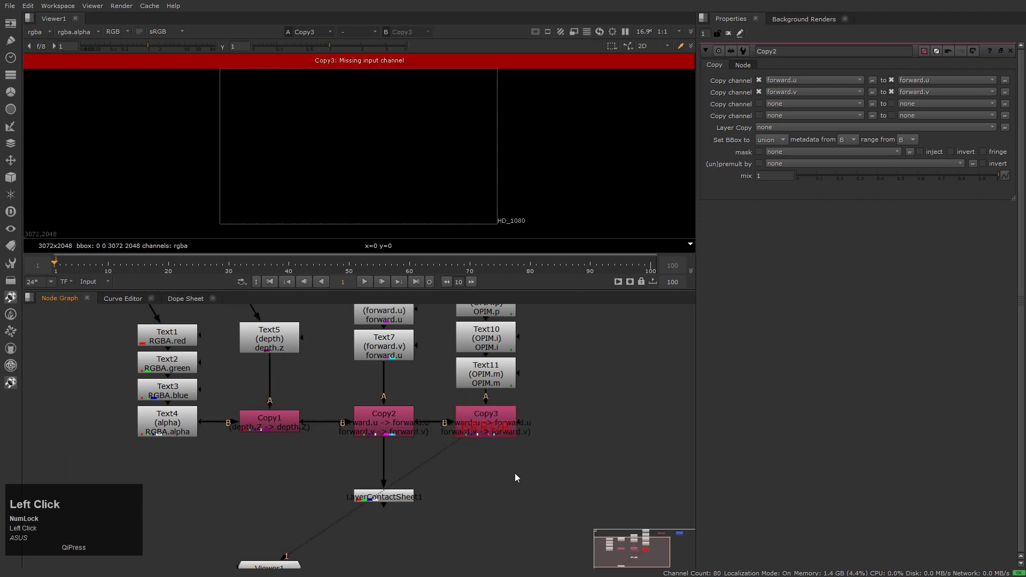
Set Copy3's first copy channel to copy OPIM.o into OPIM.o.
double_click(494, 430)
scroll(489, 432, "up", 3)
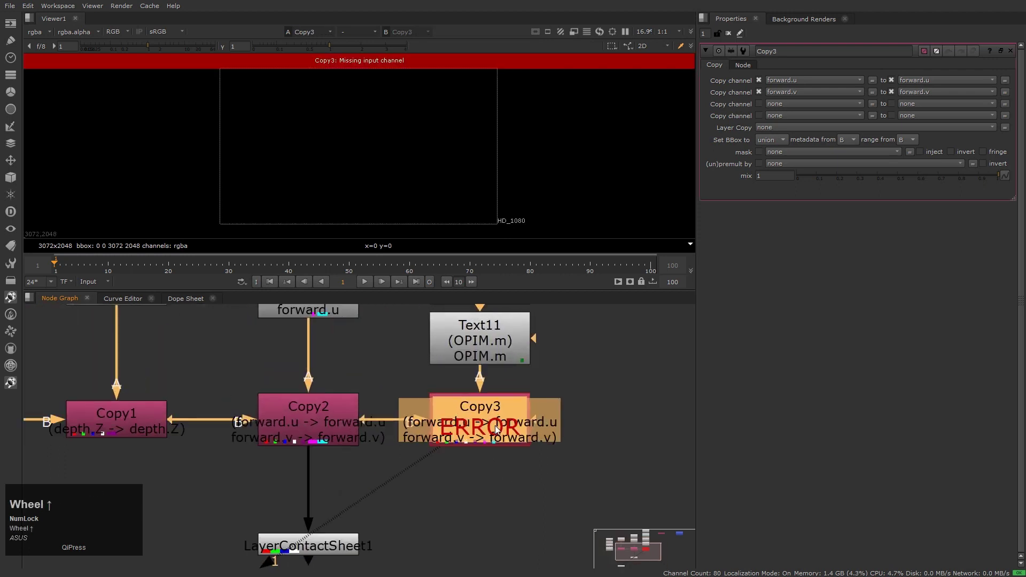
middle_click_drag(495, 425, 492, 434)
left_click(809, 80)
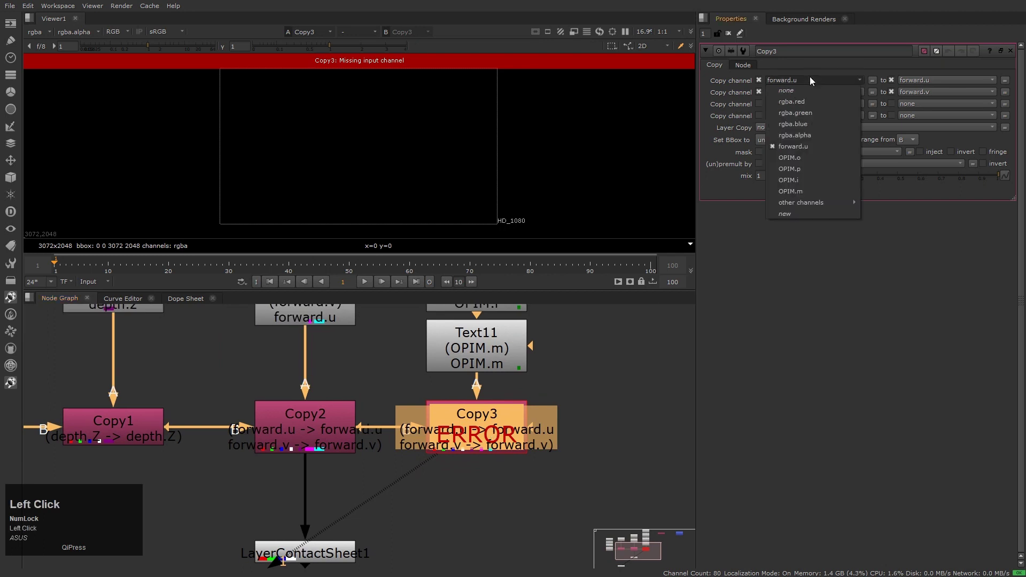
mouse_move(806, 159)
left_click(888, 165)
left_click(912, 81)
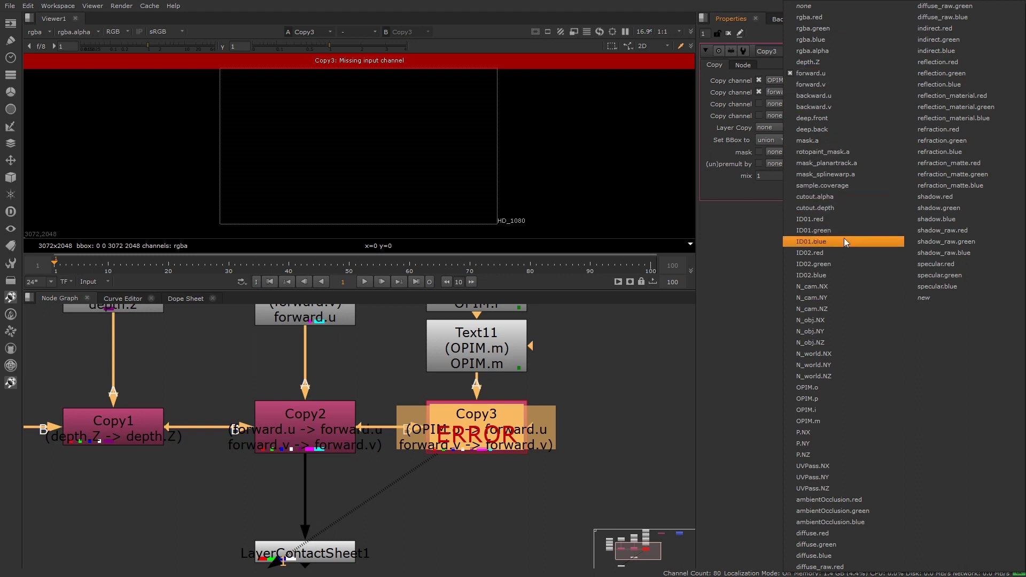
left_click(849, 388)
Set Copy3's second copy channel to OPIM.p into OPIM.p and its third to OPIM.i into OPIM.i.
left_click(833, 92)
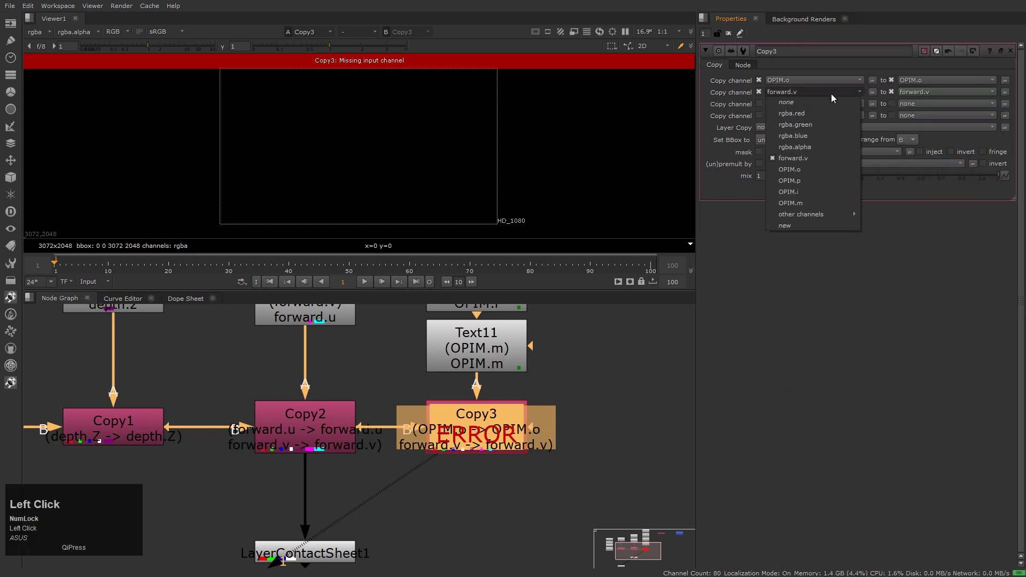
left_click(815, 181)
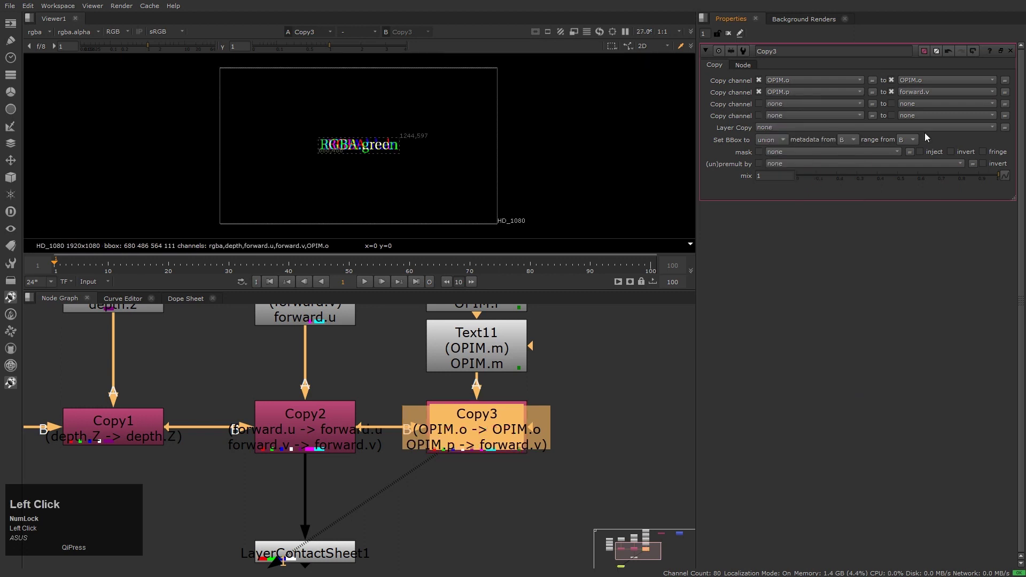
left_click(941, 92)
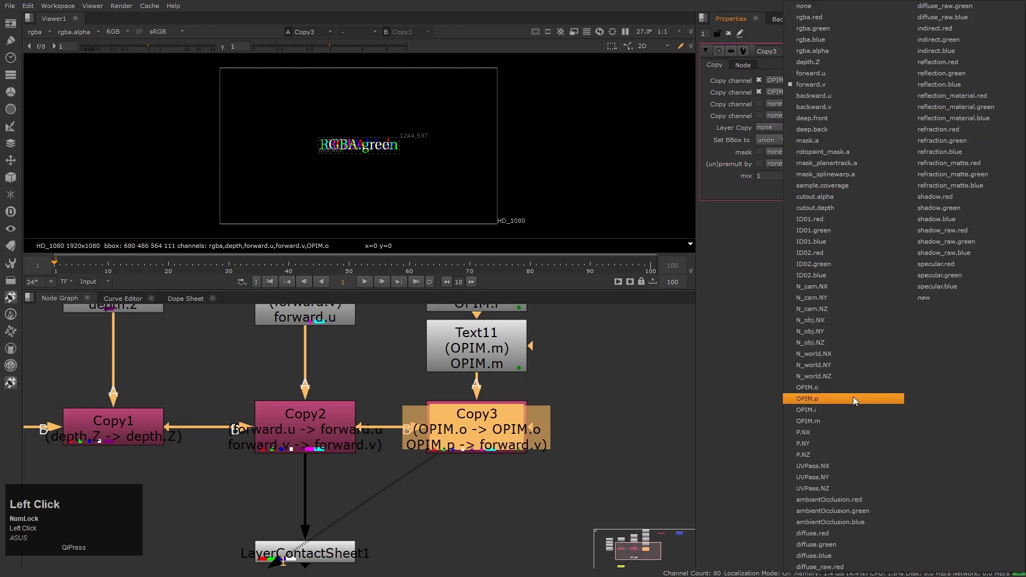
left_click(830, 399)
left_click(800, 103)
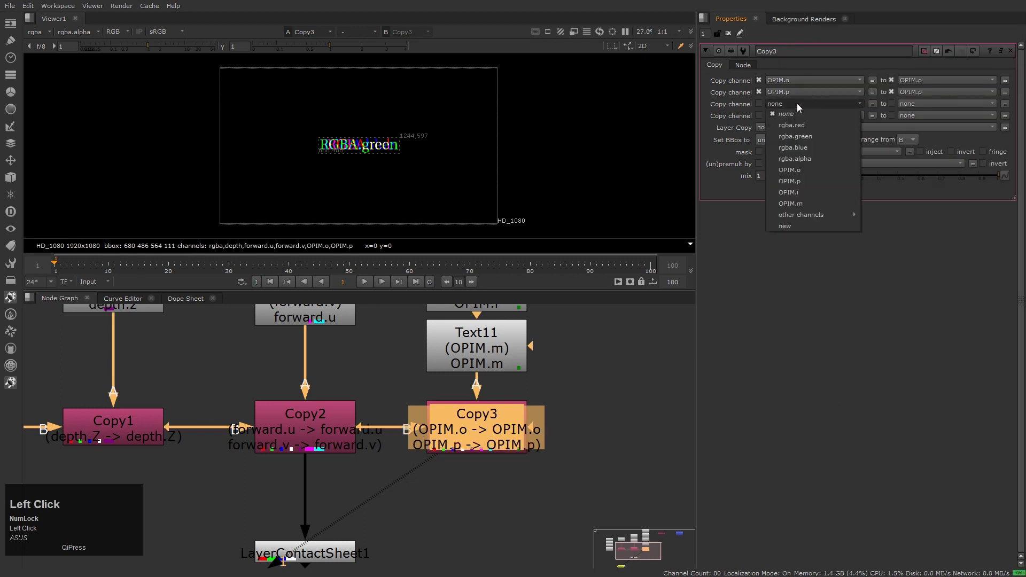
left_click(803, 195)
left_click(936, 104)
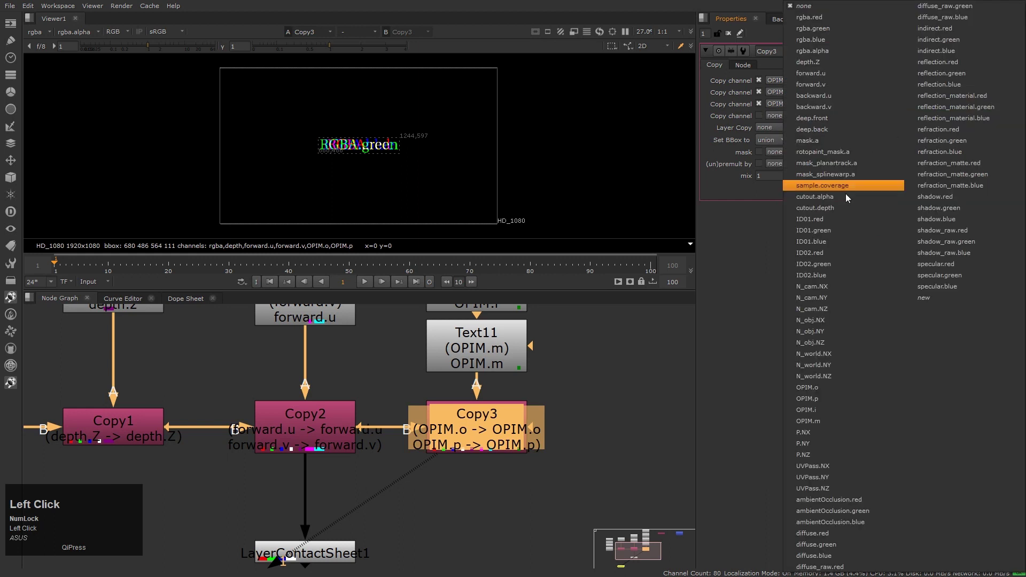
left_click(816, 409)
Set Copy3's fourth copy channel to copy OPIM.m into OPIM.m.
left_click(796, 115)
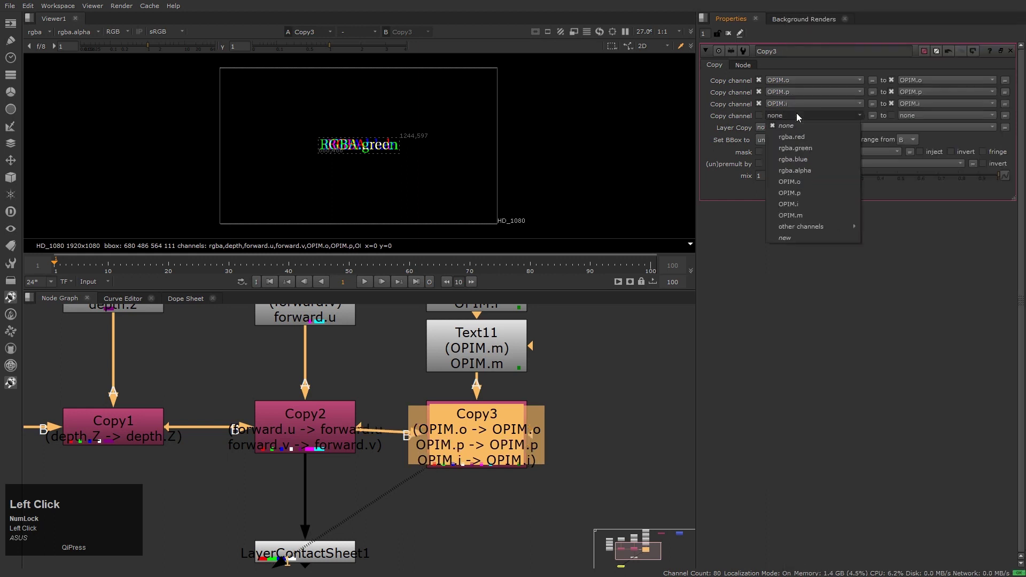
left_click(928, 115)
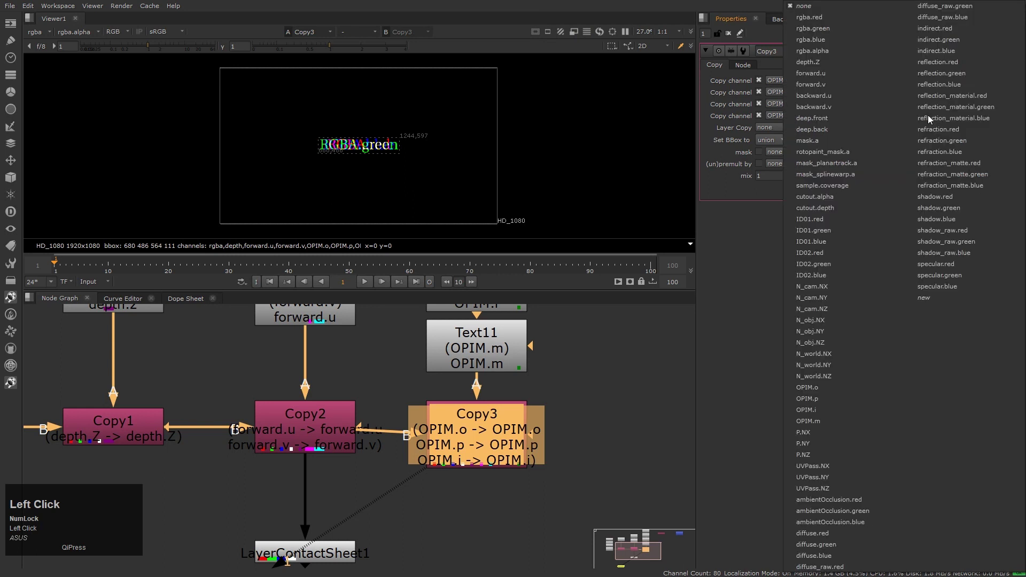
left_click(832, 420)
left_click(632, 445)
left_click(510, 443)
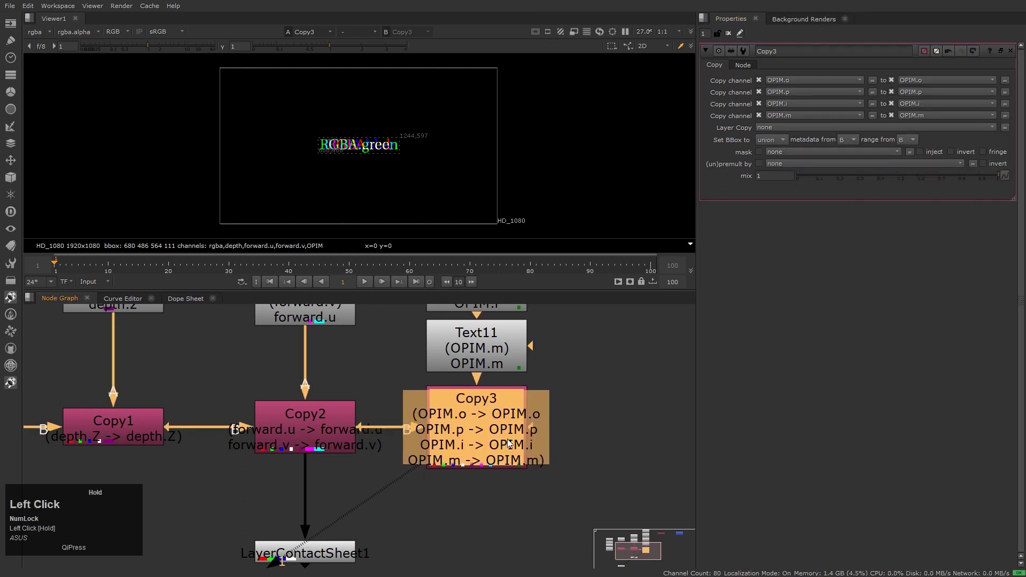
Reconnect LayerContactSheet1's input from Copy2 to Copy3, place it beneath Copy3, and view its output.
scroll(547, 504, "down", 3)
middle_click(448, 480)
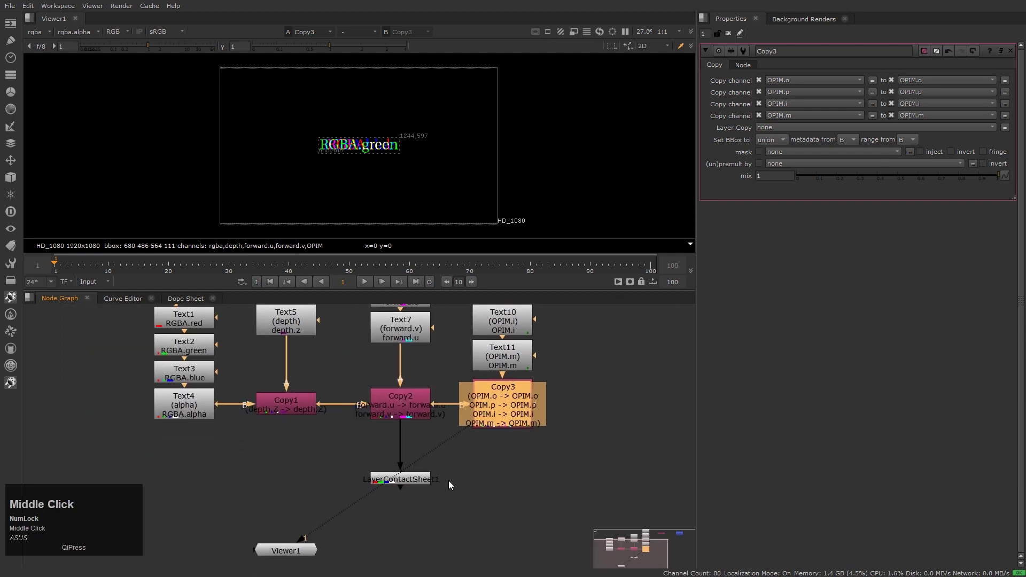
left_click_drag(401, 481, 490, 518)
left_click(521, 448)
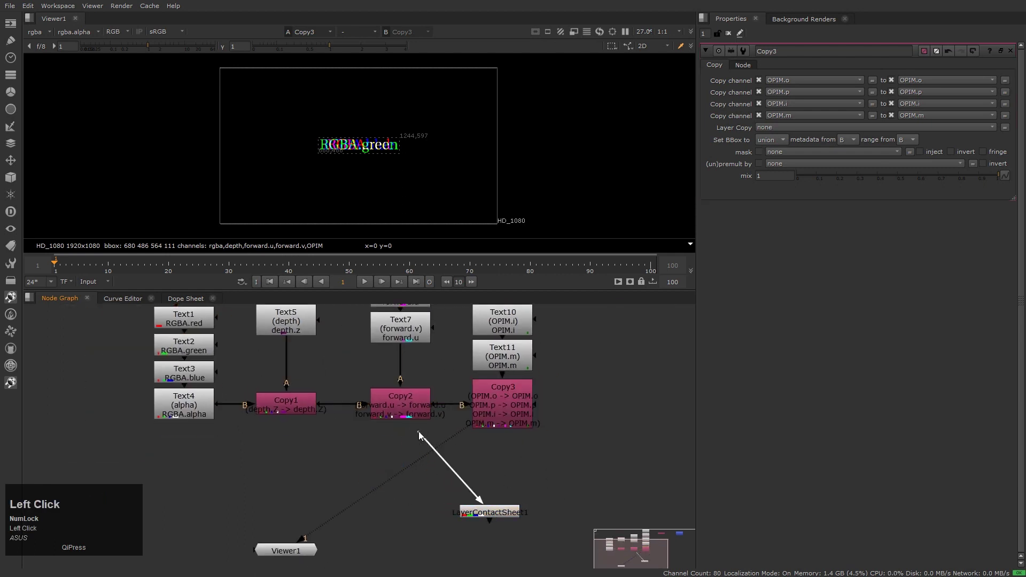
left_click_drag(418, 432, 512, 409)
left_click_drag(498, 519, 509, 474)
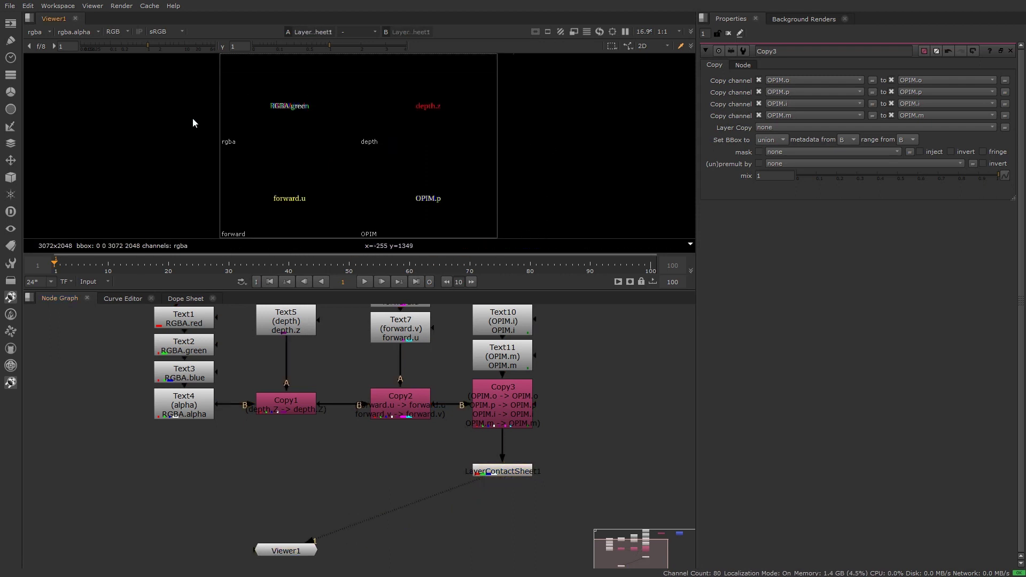
Move the Shuffle1 node across the graph to just below Text4 and Copy1.
middle_click_drag(641, 374, 487, 432)
left_click_drag(489, 337, 489, 489)
middle_click_drag(488, 489, 567, 431)
left_click(572, 419)
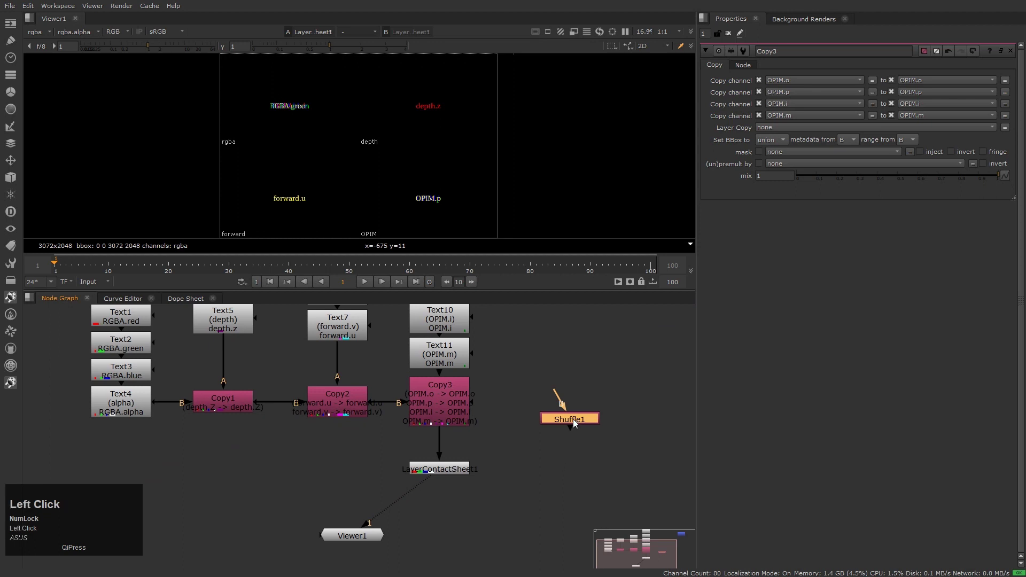
left_click_drag(573, 419, 204, 480)
middle_click_drag(204, 480, 348, 471)
scroll(332, 415, "down", 2)
left_click(323, 366)
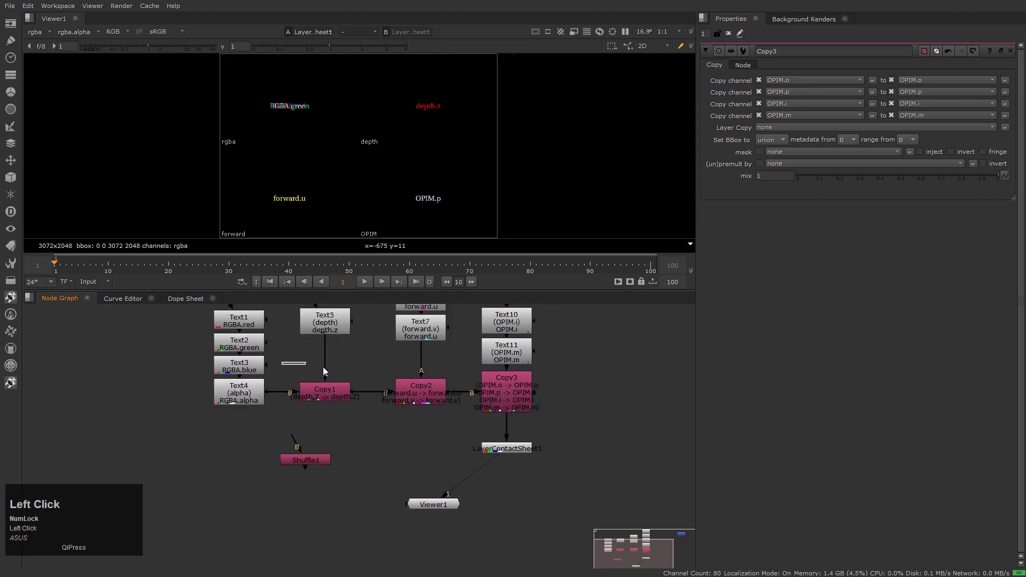
Delete the Copy1, Copy2 and Copy3 nodes and move Shuffle1 into Copy1's former place beneath Text5.
left_click_drag(323, 367, 585, 420)
key("Delete")
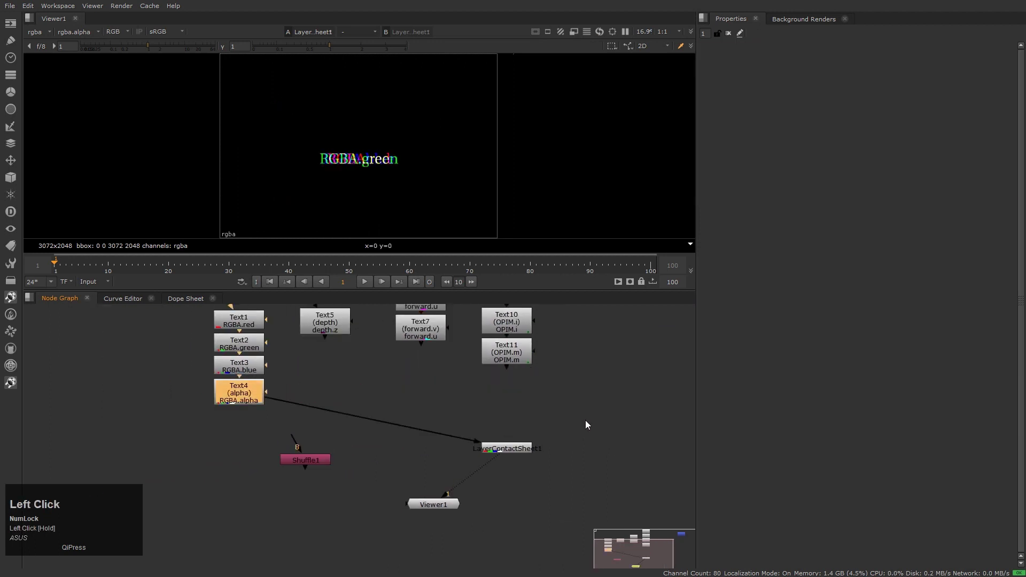
left_click(310, 457)
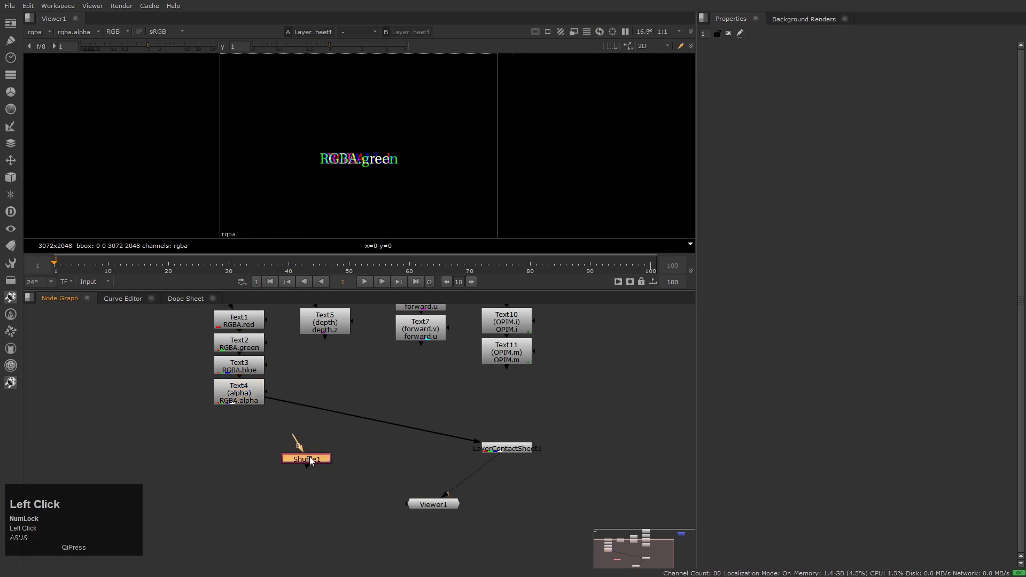
left_click_drag(310, 458, 341, 393)
scroll(341, 393, "up", 3)
middle_click(376, 398)
middle_click_drag(377, 401, 425, 454)
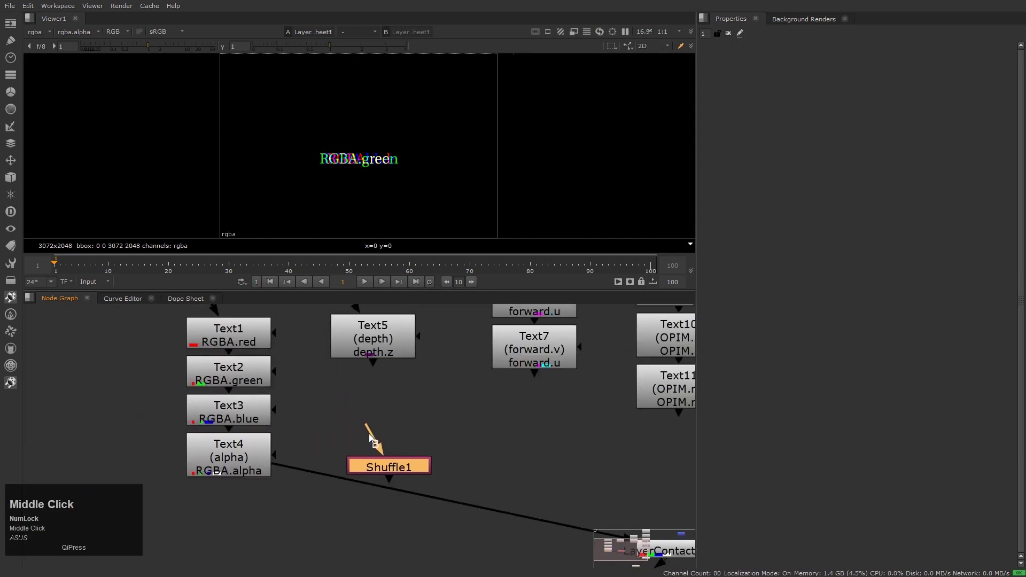
left_click(386, 401)
Connect Shuffle1's B input to Text4 and its A input to Text5, aligning Shuffle1 beneath Text5 and beside Text4.
left_click_drag(376, 445, 273, 461)
left_click_drag(377, 448, 373, 346)
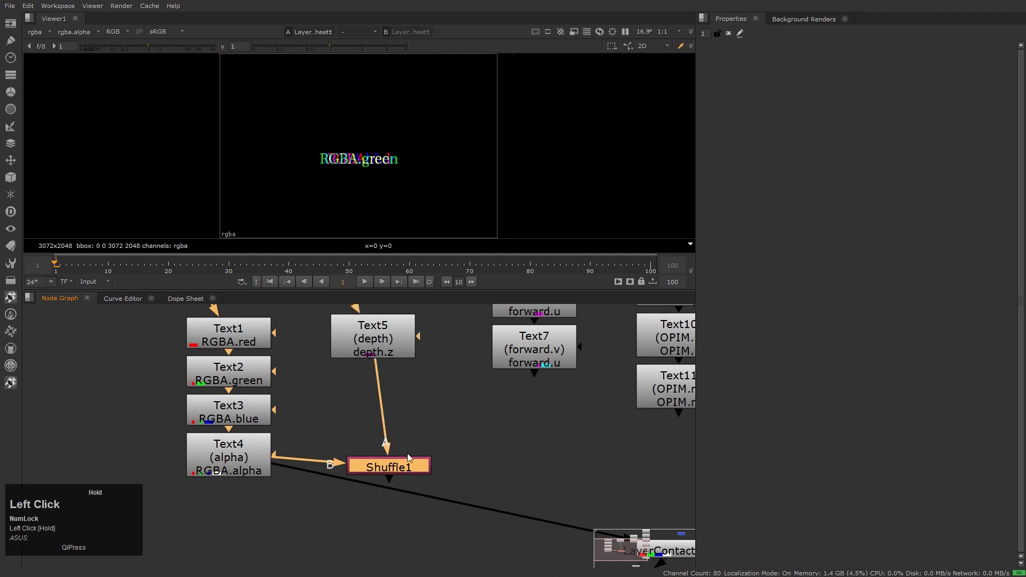
left_click_drag(404, 468, 387, 458)
left_click(503, 457)
middle_click_drag(538, 458, 519, 416)
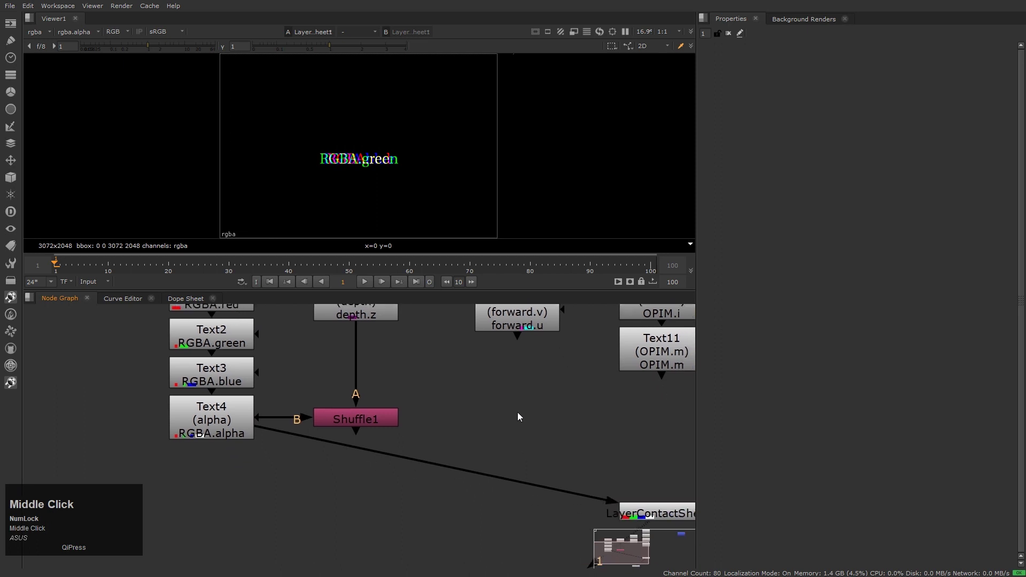
left_click_drag(424, 397, 289, 441)
left_click(458, 419)
Reconnect LayerContactSheet1's input to Shuffle1 and line up LayerContactSheet1 and Viewer1 beneath it.
scroll(479, 427, "down", 3)
left_click_drag(354, 432, 389, 416)
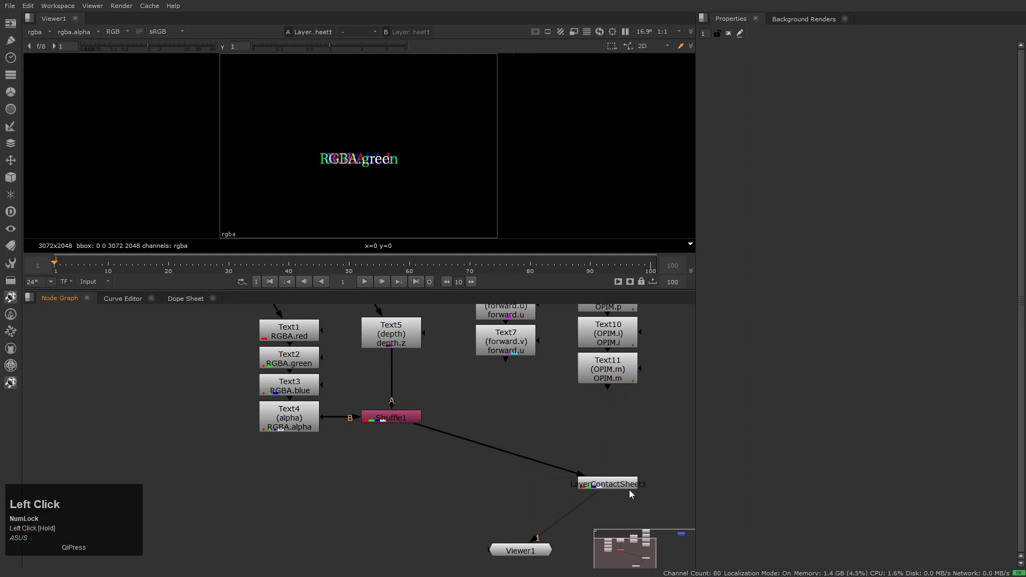
left_click_drag(621, 485, 404, 460)
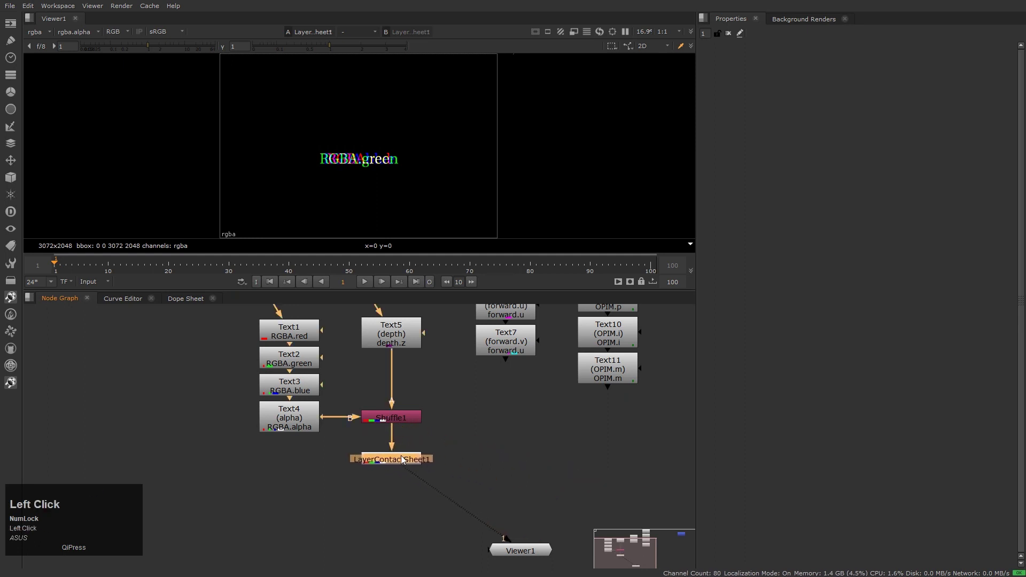
left_click(449, 495)
middle_click_drag(518, 551, 481, 530)
left_click_drag(481, 531, 353, 520)
left_click(422, 493)
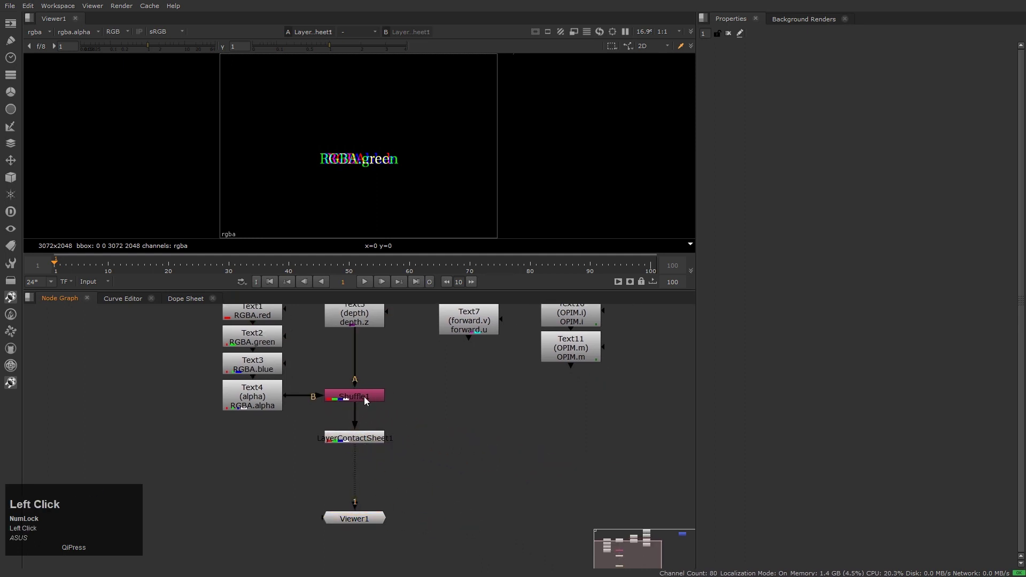
Set Shuffle1's second input to depth from A and its second output layer to depth, and link depth.Z to depth.Z.
double_click(364, 396)
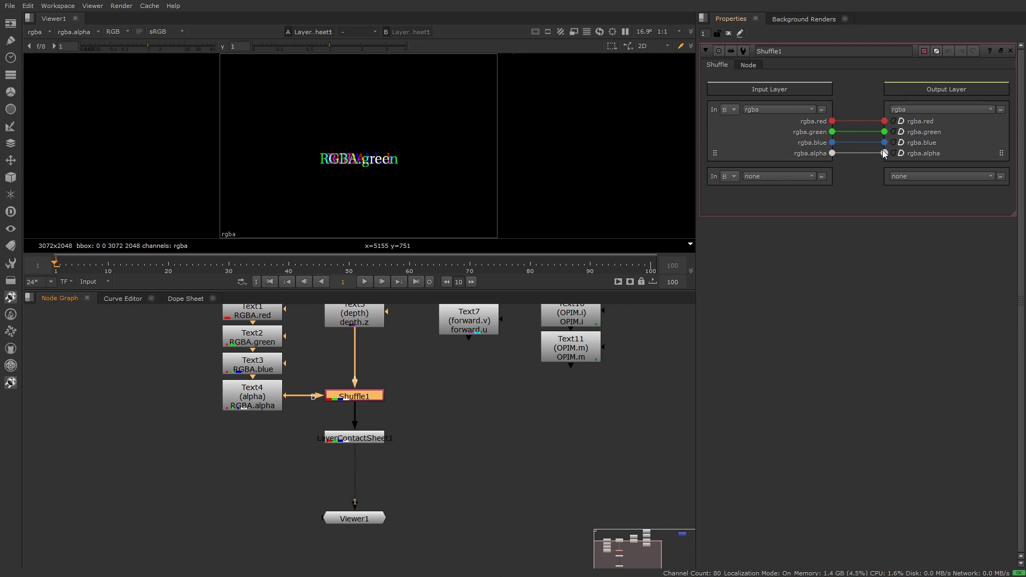
left_click(369, 397)
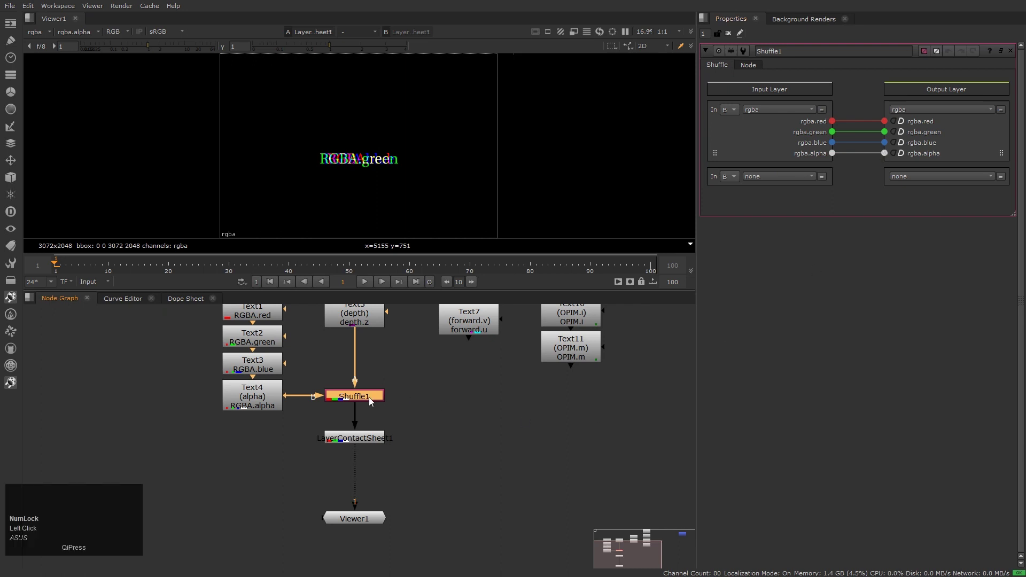
left_click(736, 190)
left_click(766, 178)
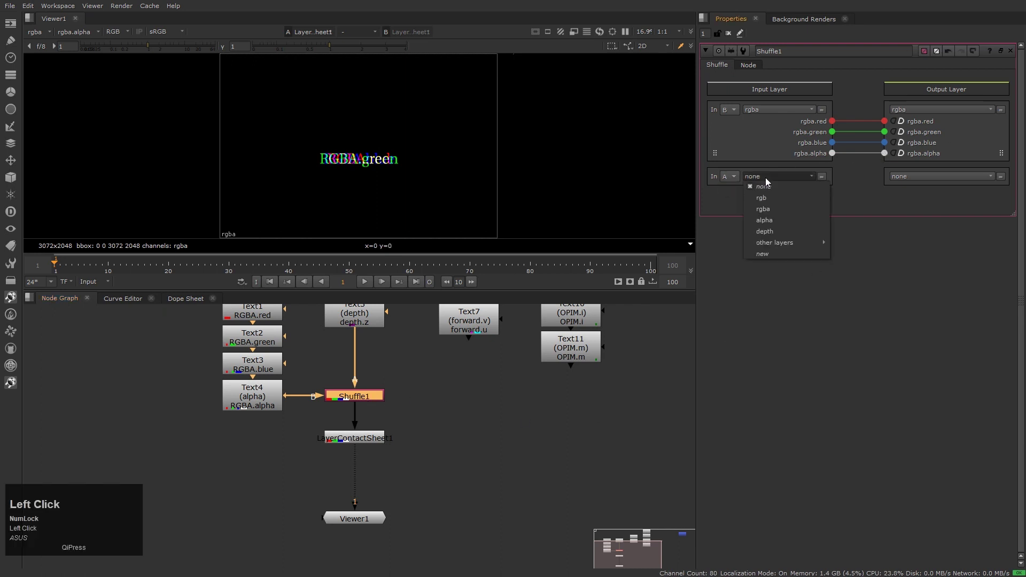
left_click(772, 230)
left_click(918, 175)
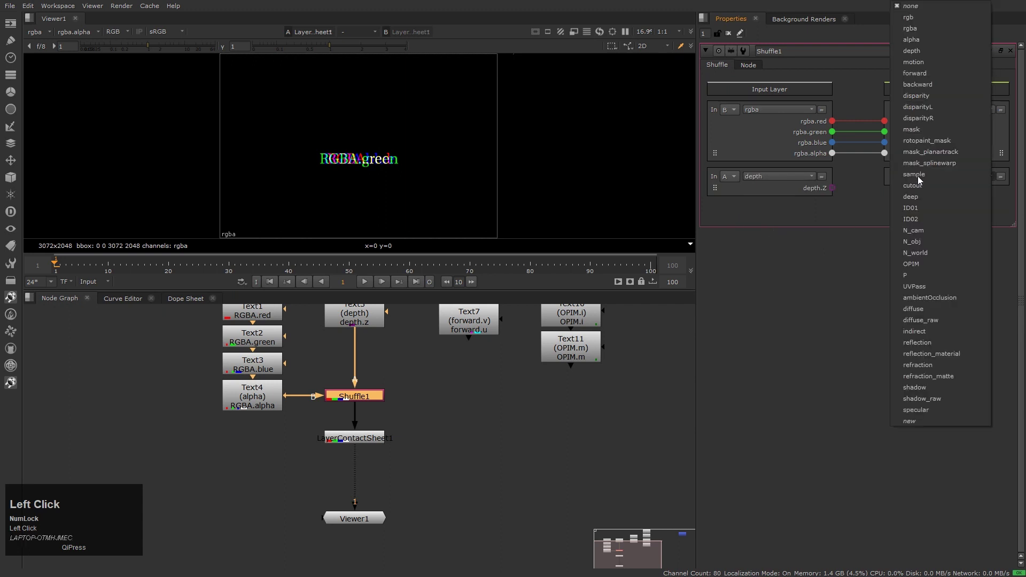
left_click(941, 51)
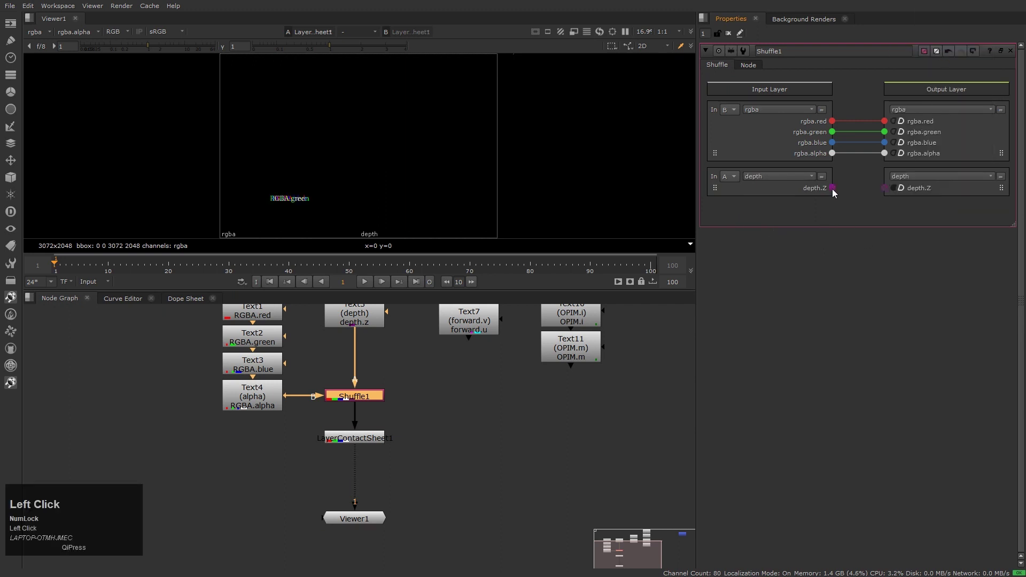
left_click_drag(832, 188, 885, 188)
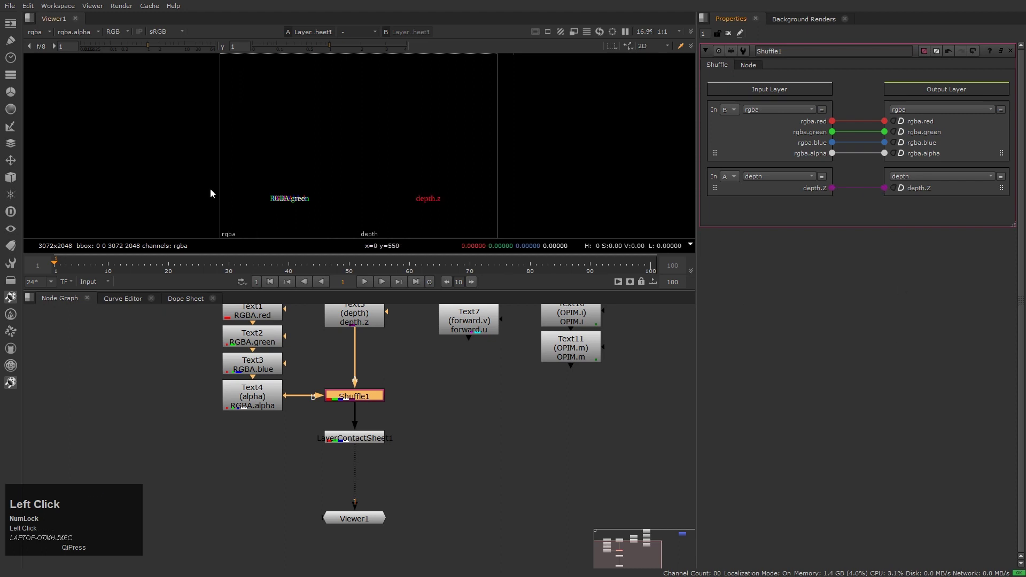
left_click(461, 459)
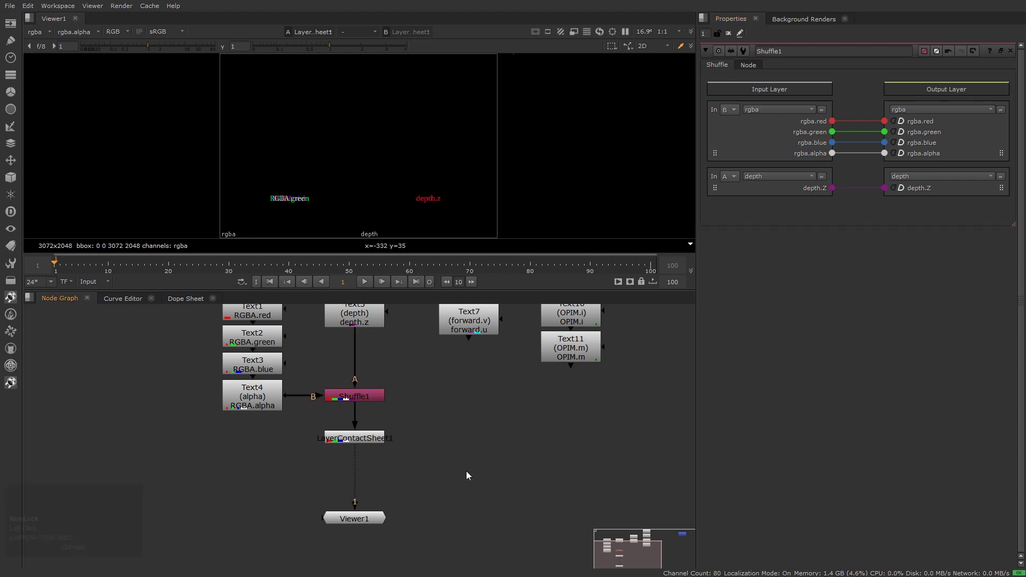
Duplicate Shuffle1 and place the copy beneath Text7, with its A input from Text7 and its B input from Shuffle1.
left_click_drag(361, 528, 442, 534)
left_click(444, 417)
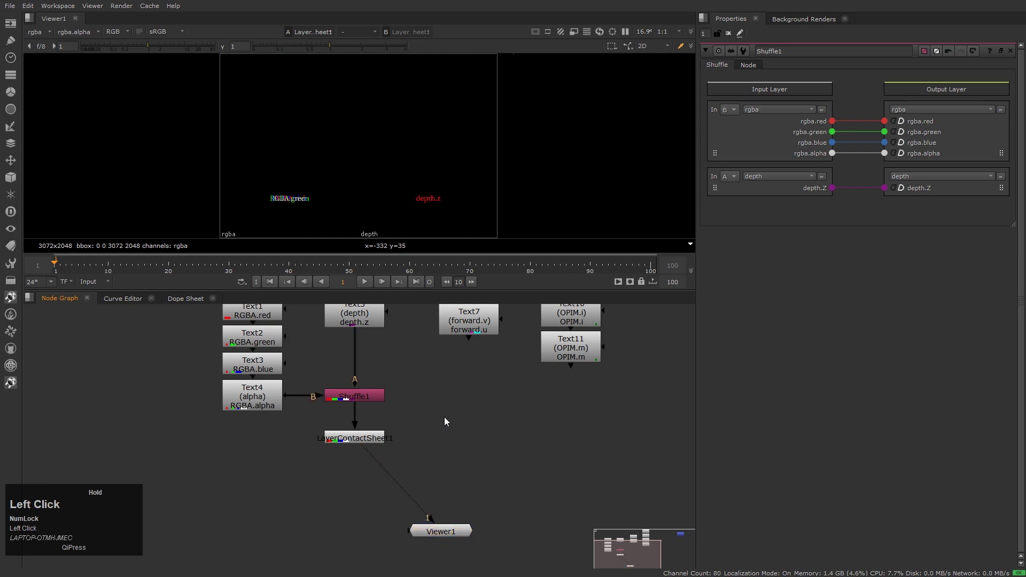
left_click_drag(300, 370, 411, 405)
key("ctrl+c")
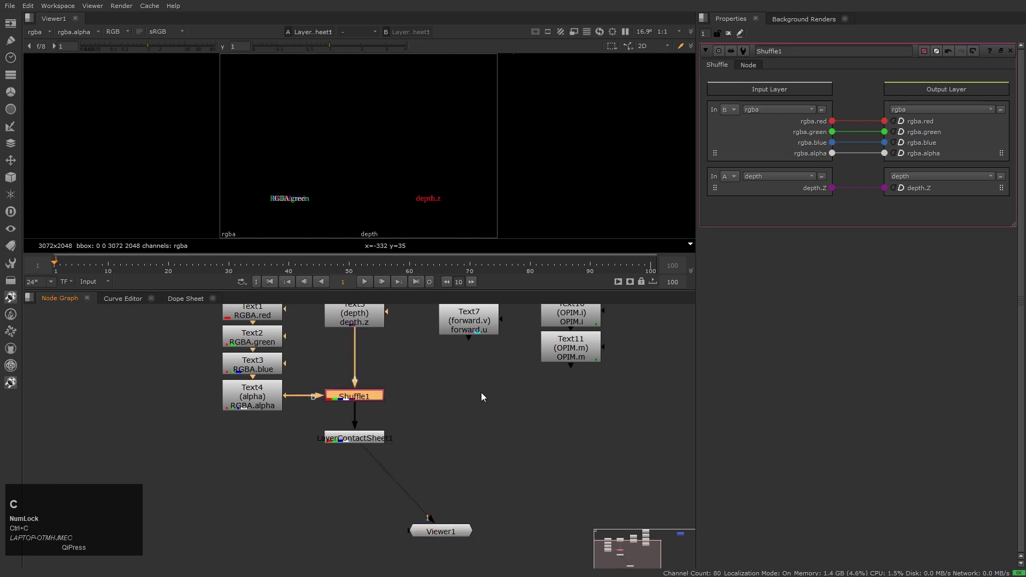
key("ctrl+v")
left_click_drag(483, 392, 476, 314)
left_click_drag(468, 422, 475, 398)
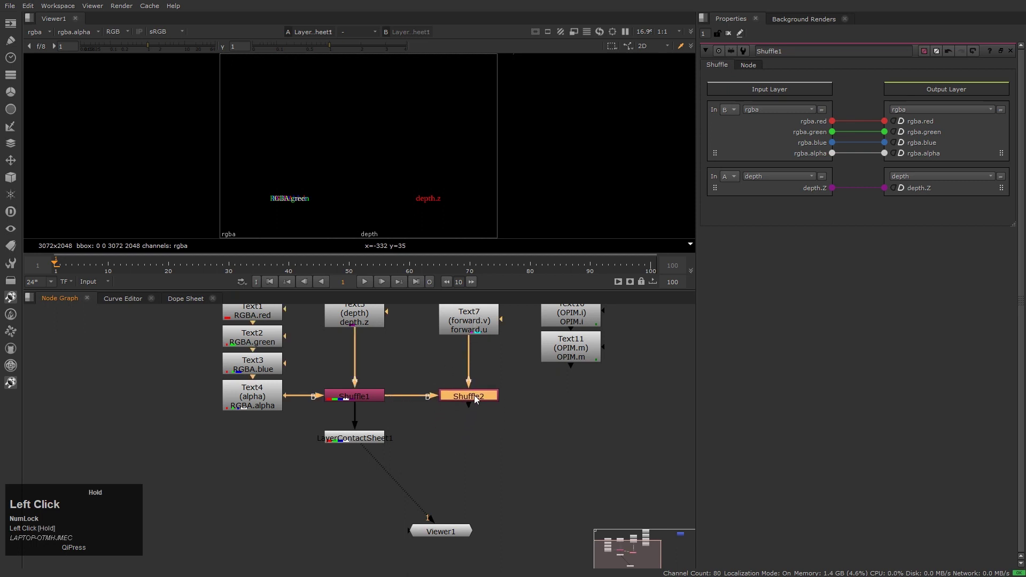
Reconnect LayerContactSheet1's input to Shuffle2 and line up LayerContactSheet1 and Viewer1 beneath Shuffle2.
left_click_drag(373, 438, 460, 455)
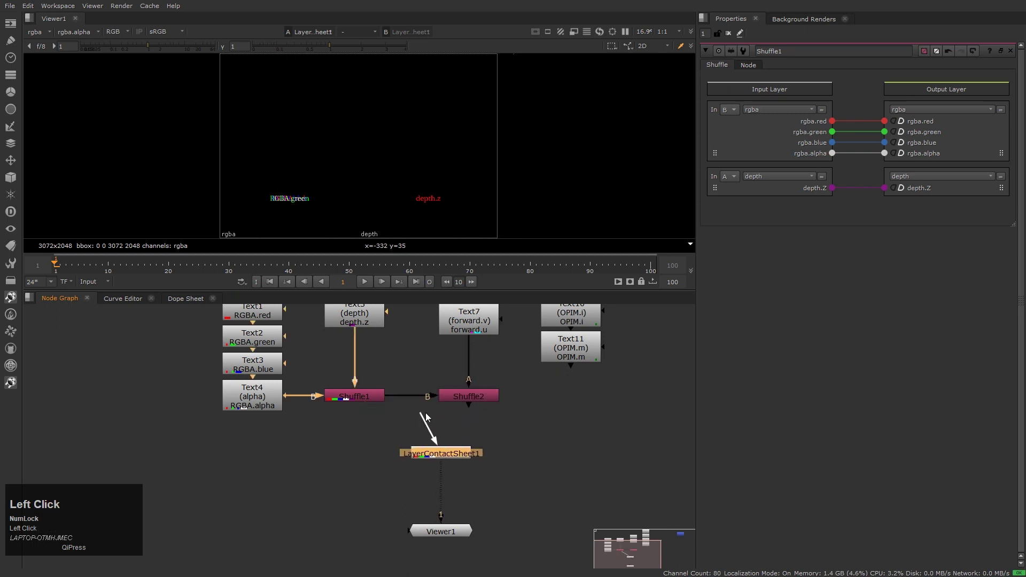
left_click_drag(426, 413, 473, 399)
left_click_drag(448, 453, 475, 451)
middle_click_drag(492, 468, 494, 437)
left_click_drag(459, 503, 475, 504)
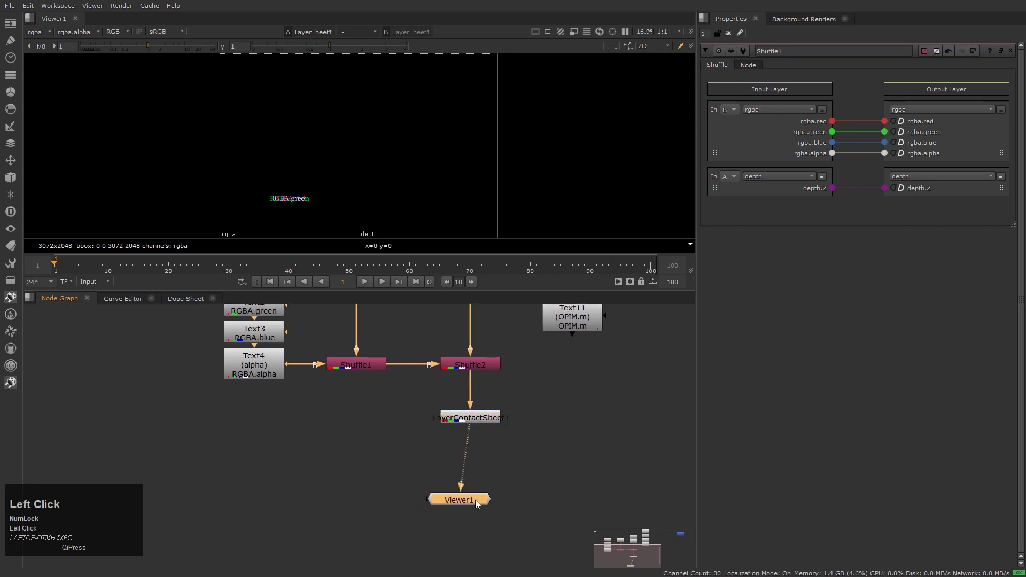
middle_click_drag(546, 388, 554, 467)
Set Shuffle2's A input layer and second output layer to forward, linking forward.u to forward.u and forward.v to forward.v.
double_click(487, 448)
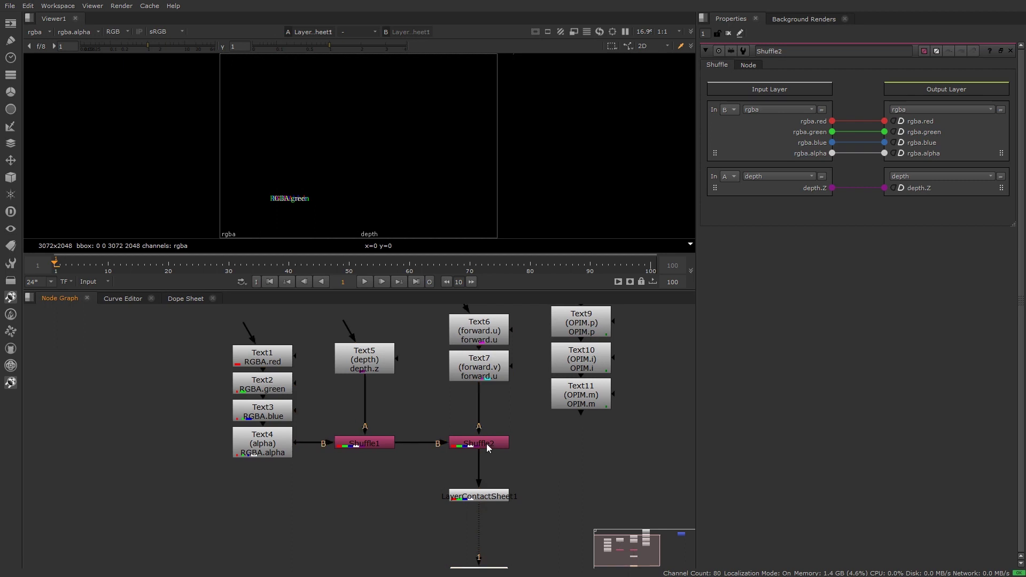
left_click(780, 176)
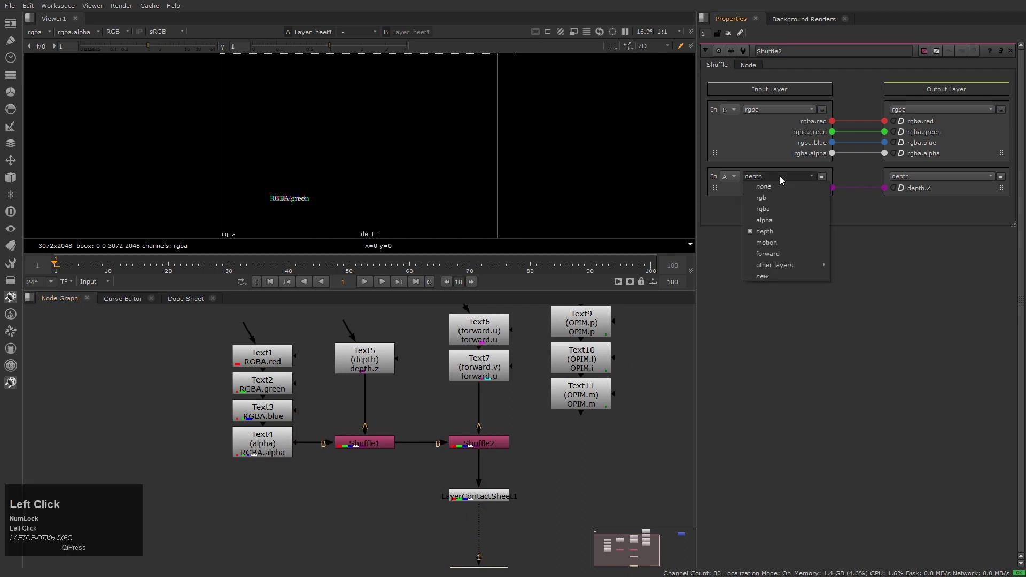
left_click(771, 254)
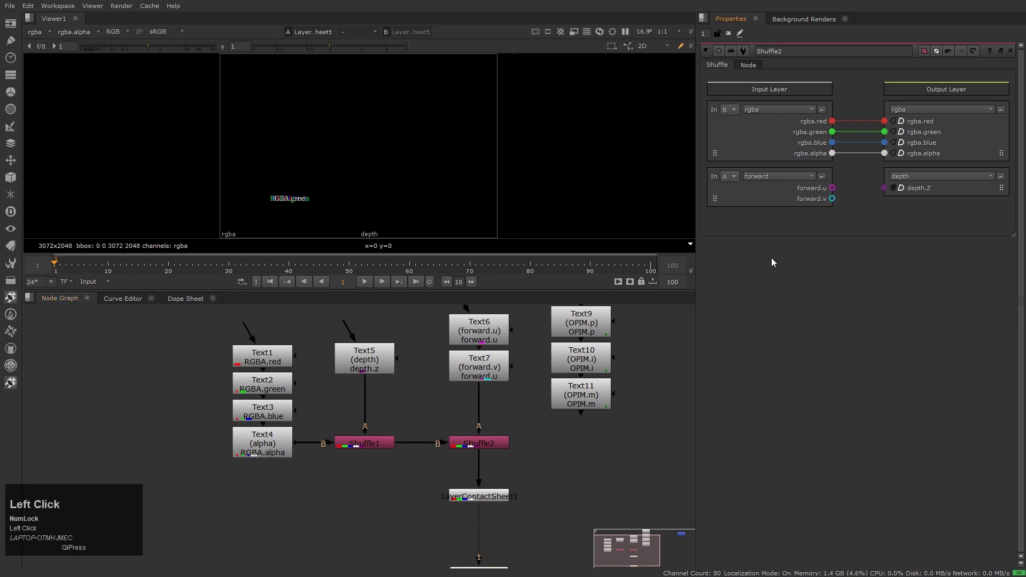
left_click(915, 175)
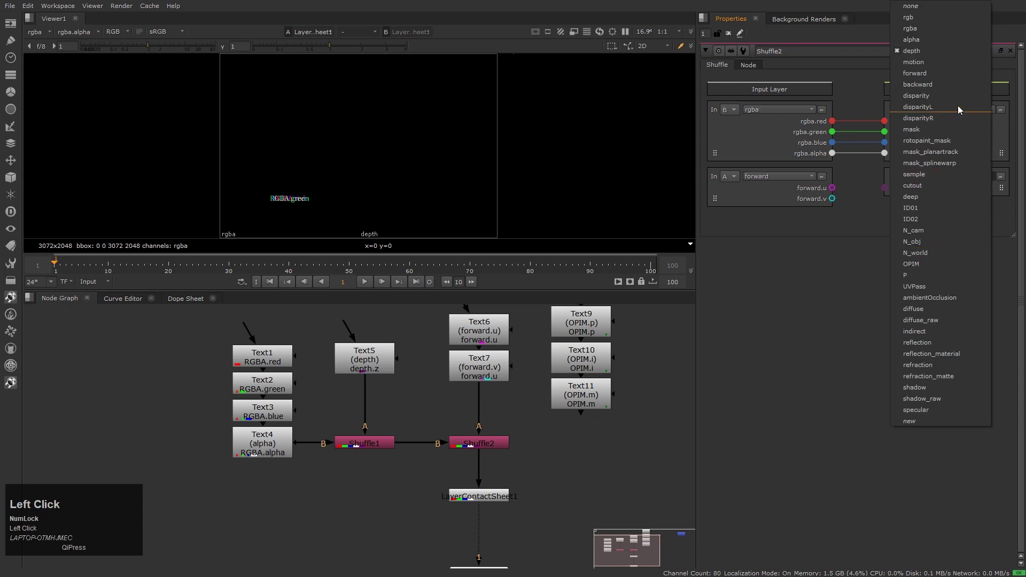
left_click(948, 73)
left_click_drag(832, 188, 885, 199)
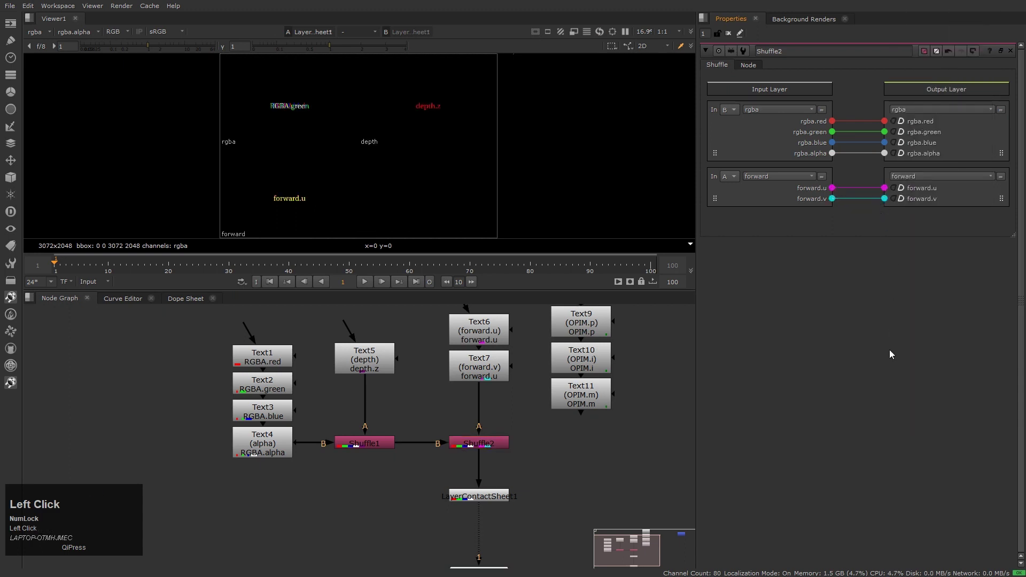
middle_click_drag(406, 493, 380, 463)
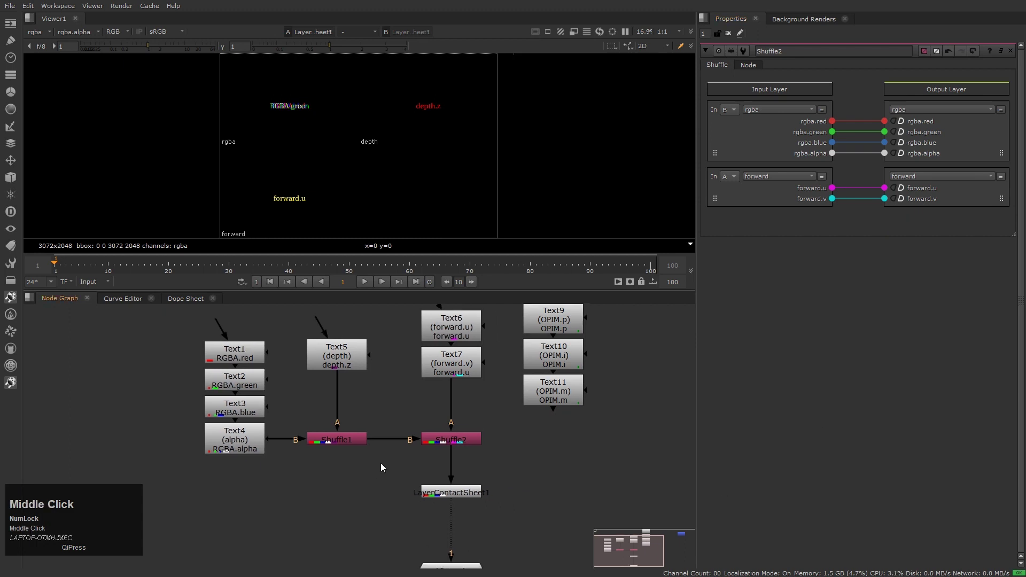
scroll(373, 460, "up", 1)
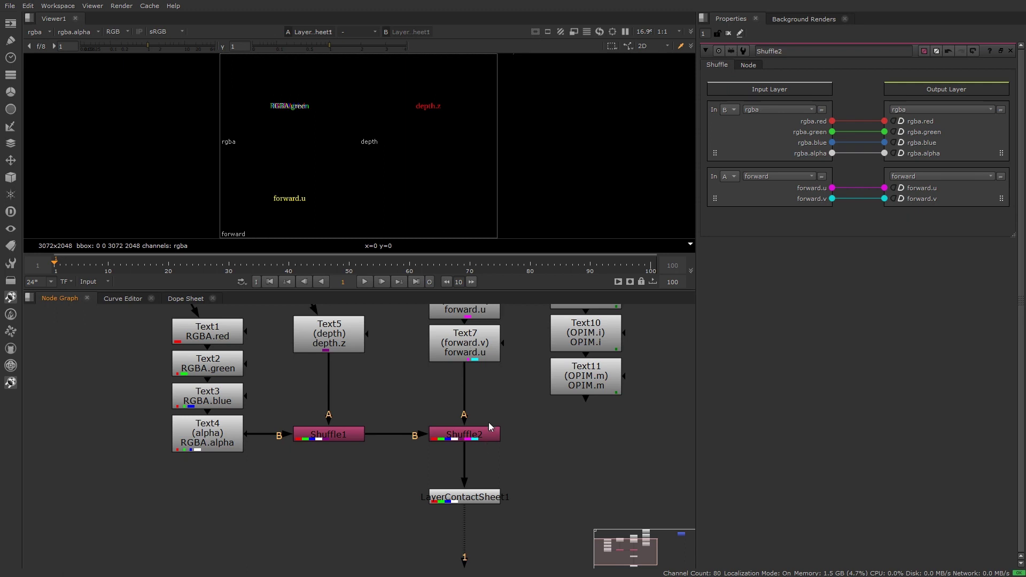
middle_click_drag(488, 425, 485, 452)
scroll(486, 439, "up", 1)
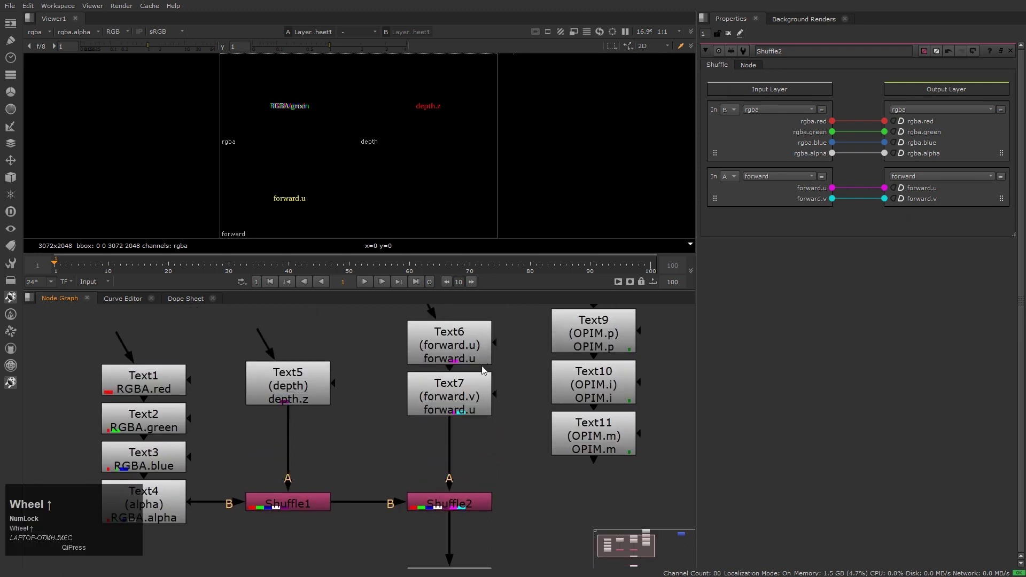
middle_click_drag(483, 502, 521, 437)
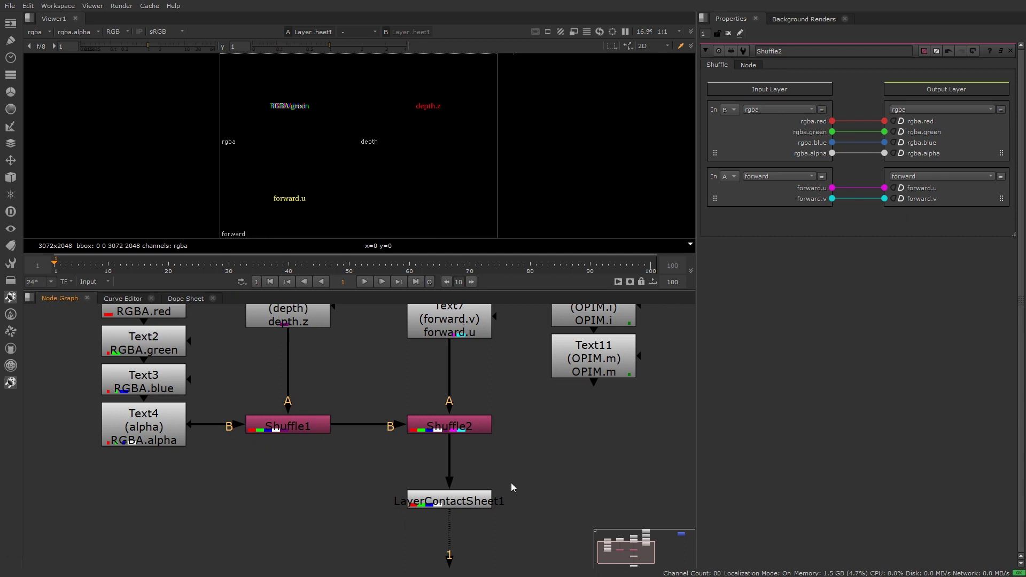
left_click(458, 504)
left_click(426, 464)
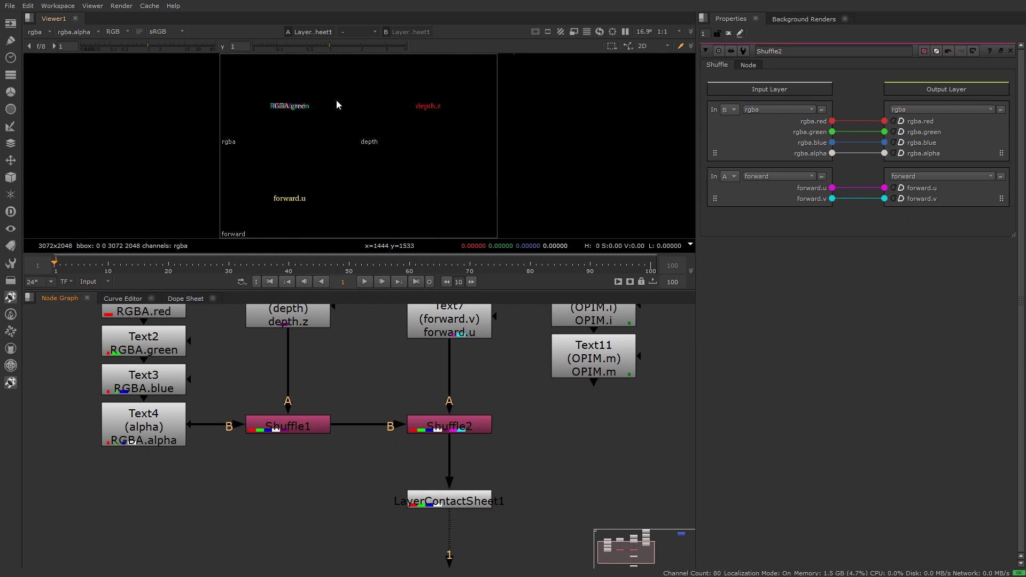
Duplicate Shuffle2 and place the copy beneath Text11, with its B input from Shuffle2 and its A input from Text11.
middle_click_drag(560, 470, 499, 502)
mouse_move(311, 432)
left_mouse_down()
mouse_move(511, 506)
mouse_move(540, 486)
left_mouse_up()
key("ctrl+c")
key("ctrl+v")
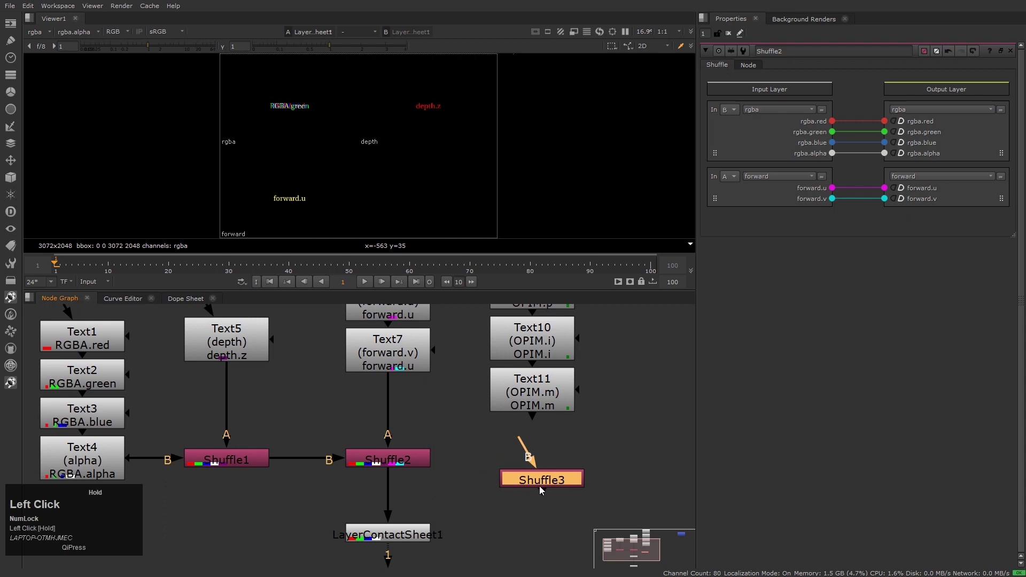
left_click_drag(520, 447, 406, 459)
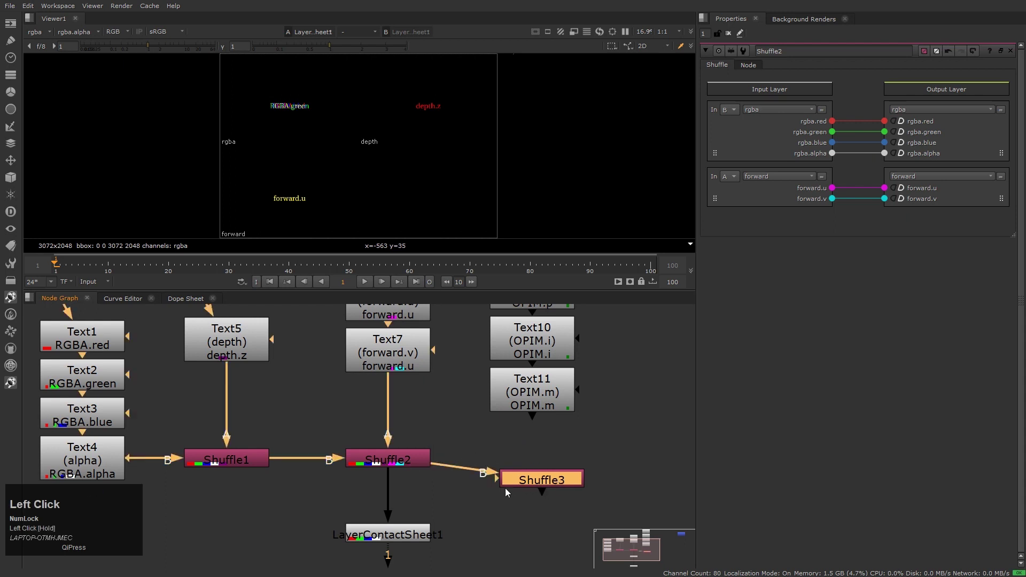
left_click_drag(496, 480, 521, 407)
left_click_drag(549, 476, 538, 454)
Reconnect LayerContactSheet1's input to Shuffle3 and place LayerContactSheet1 directly beneath it.
left_click_drag(390, 485, 510, 463)
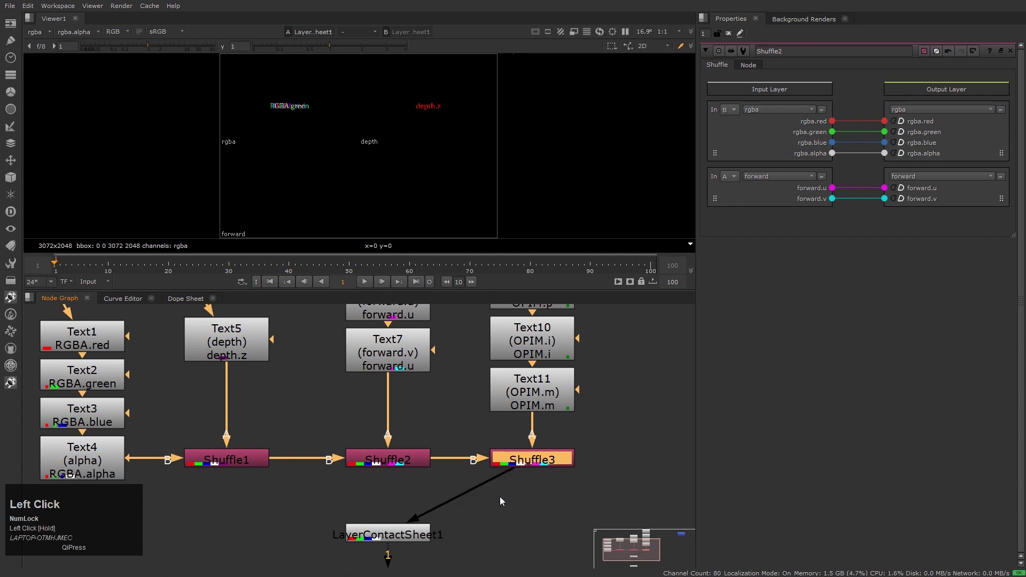
left_click_drag(396, 535, 537, 537)
middle_click_drag(578, 491, 554, 477)
Set Shuffle3's second input layer and second output layer to none.
double_click(518, 444)
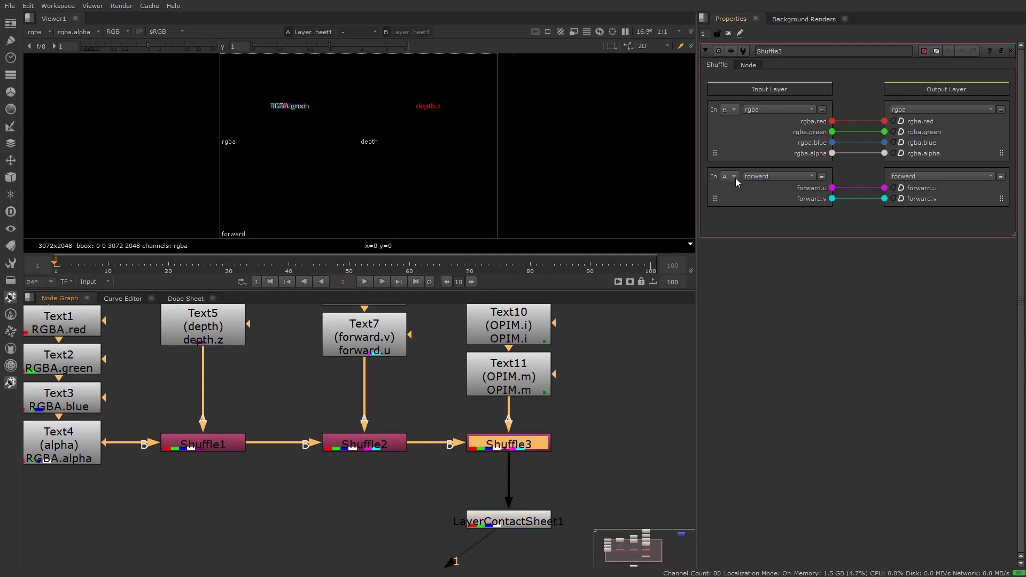
left_click(765, 176)
left_click(766, 188)
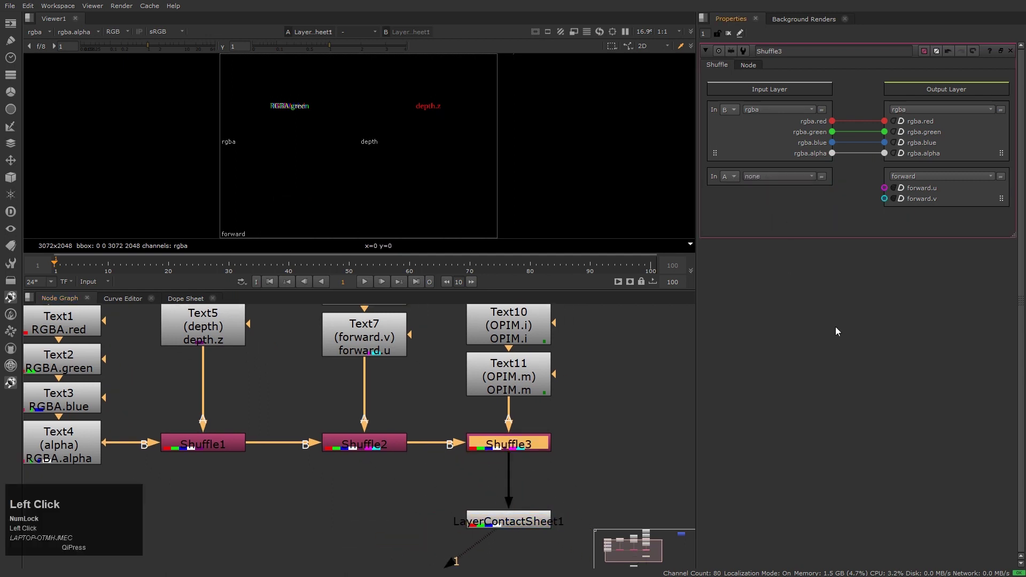
left_click(923, 174)
left_click(923, 8)
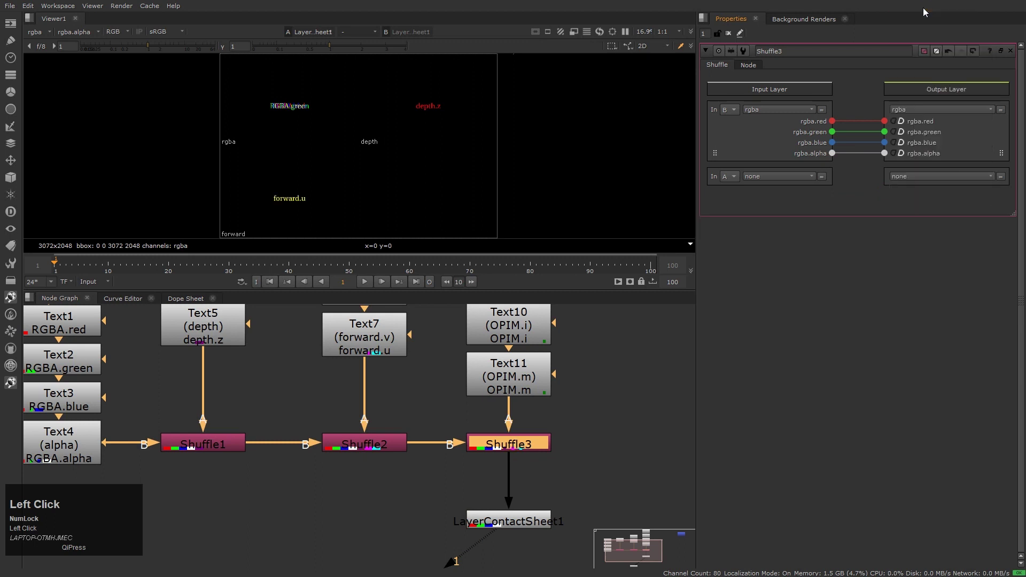
Set Shuffle3's first input to A with layer OPIM, output it to OPIM, and link the o, p, i and m channels to their counterparts.
left_click(733, 111)
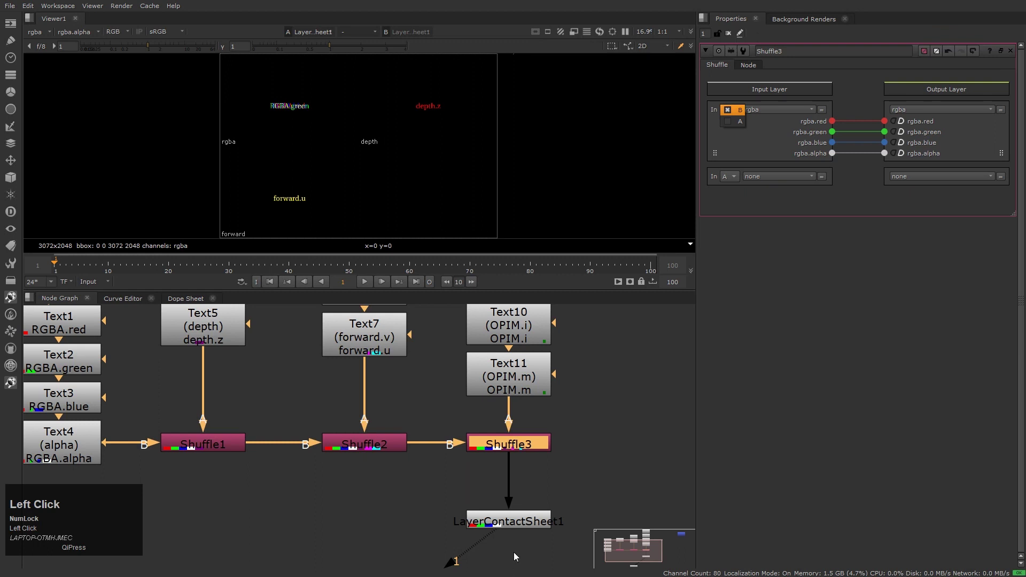
left_click(740, 122)
left_click(779, 110)
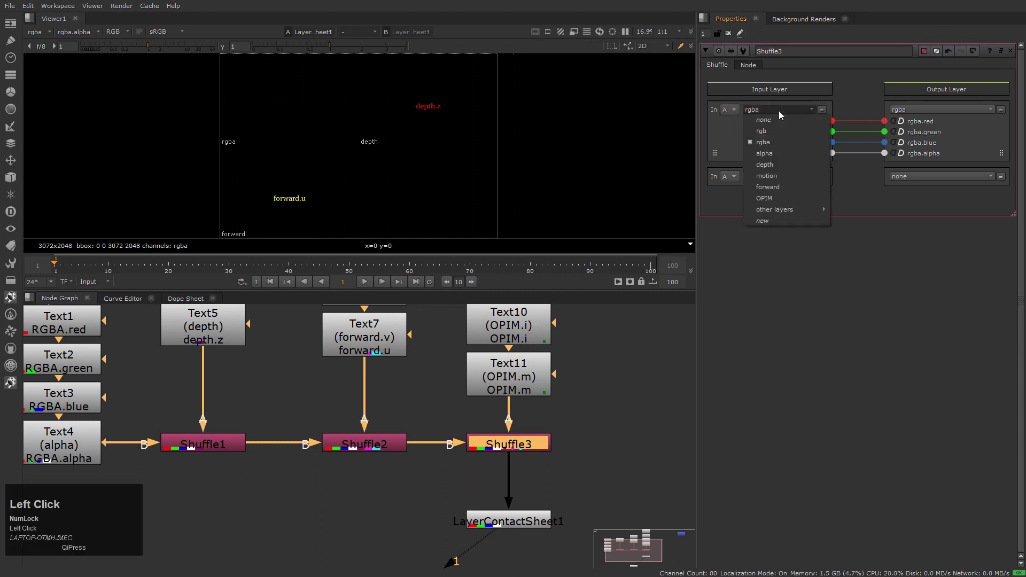
left_click(775, 200)
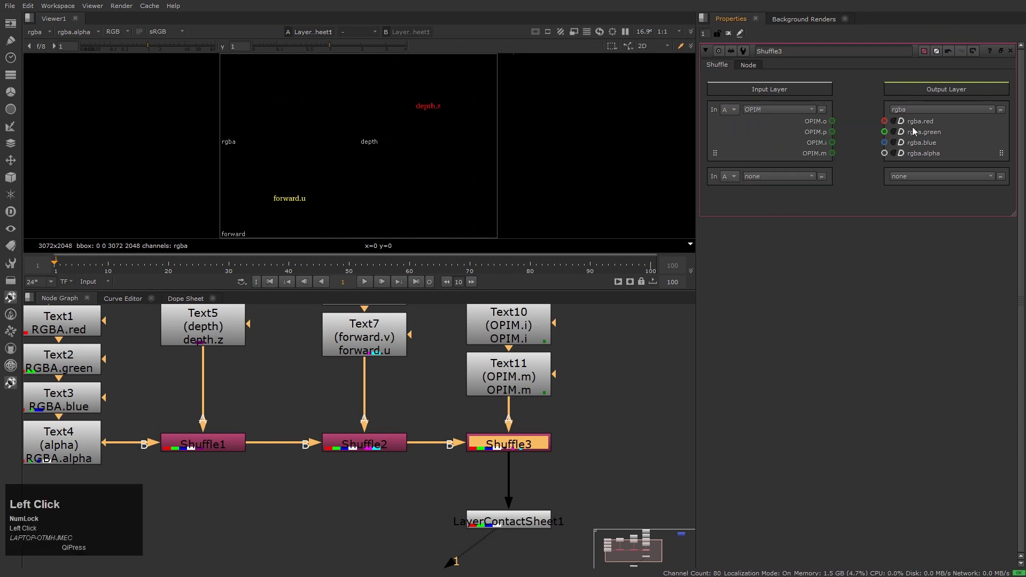
left_click(919, 110)
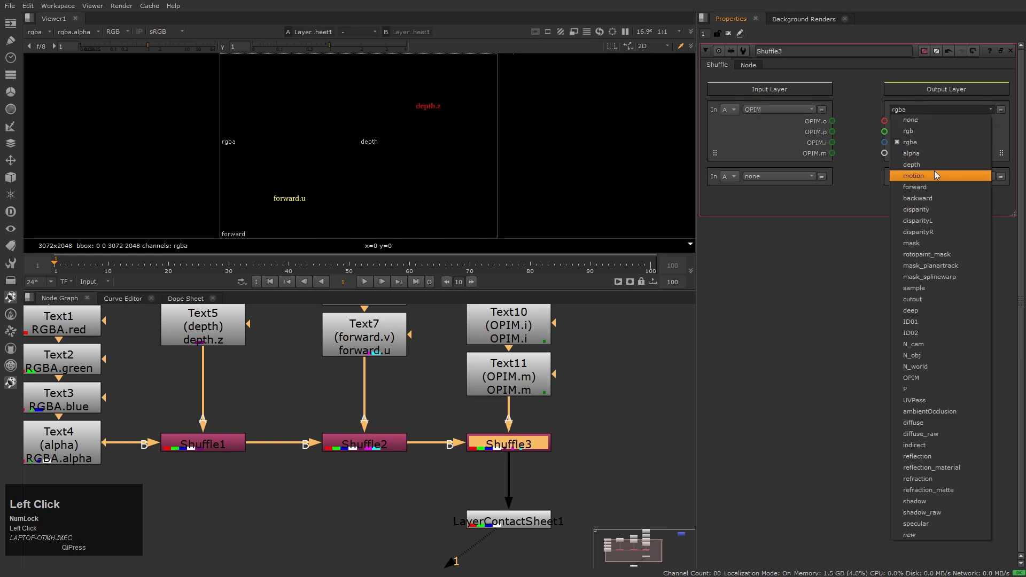
left_click(925, 379)
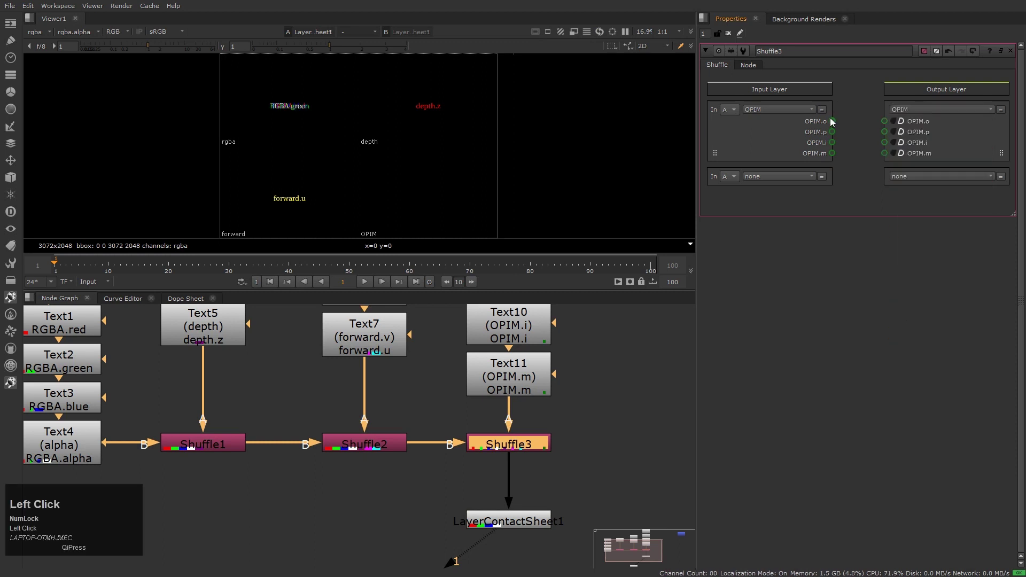
left_click_drag(842, 128, 884, 153)
left_click(604, 452)
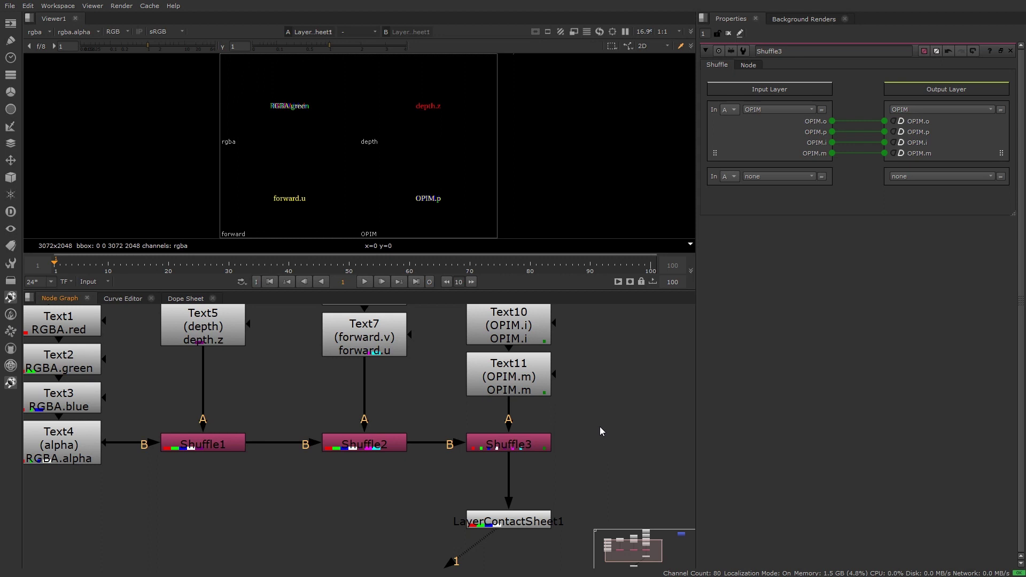
Move the Text1 to Text4 column up so that Text4 sits higher than Shuffle1.
left_click_drag(594, 406, 135, 496)
left_click(354, 491)
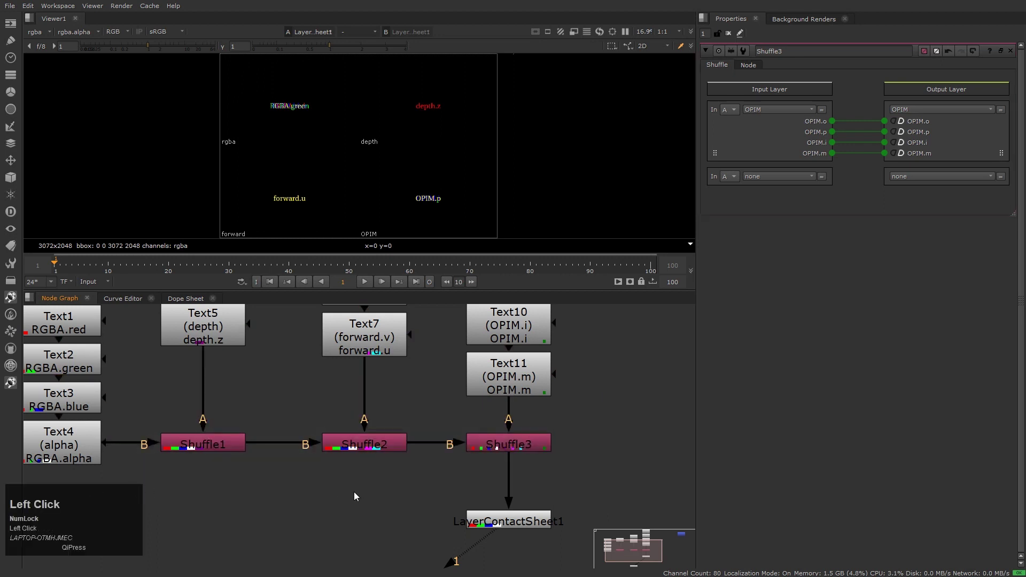
scroll(356, 492, "down", 3)
middle_click_drag(357, 492, 389, 460)
left_click_drag(377, 505, 524, 517)
scroll(354, 445, "up", 2)
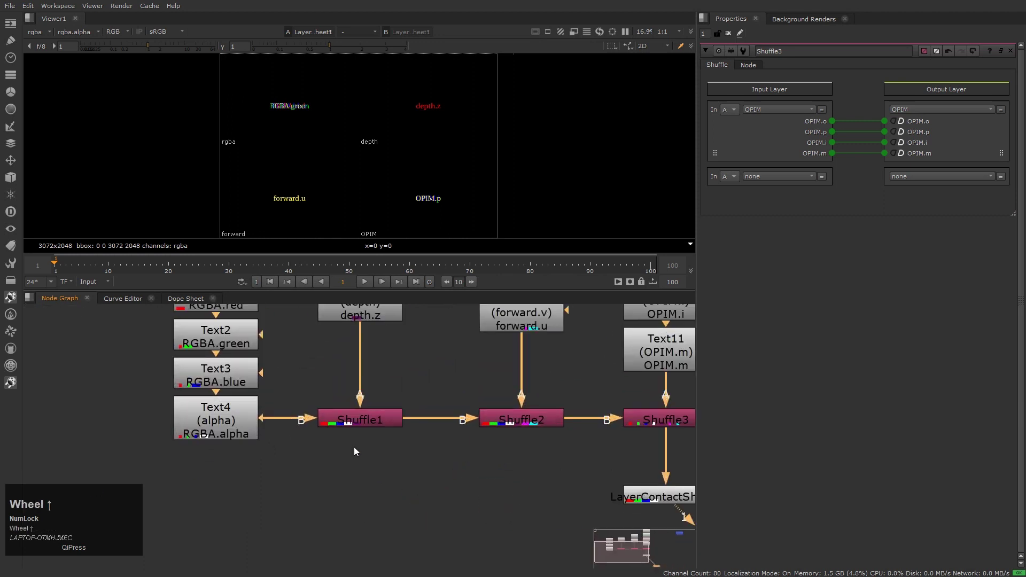
middle_click_drag(354, 447, 422, 518)
left_click_drag(297, 466, 242, 401, "ctrl")
left_click(343, 515)
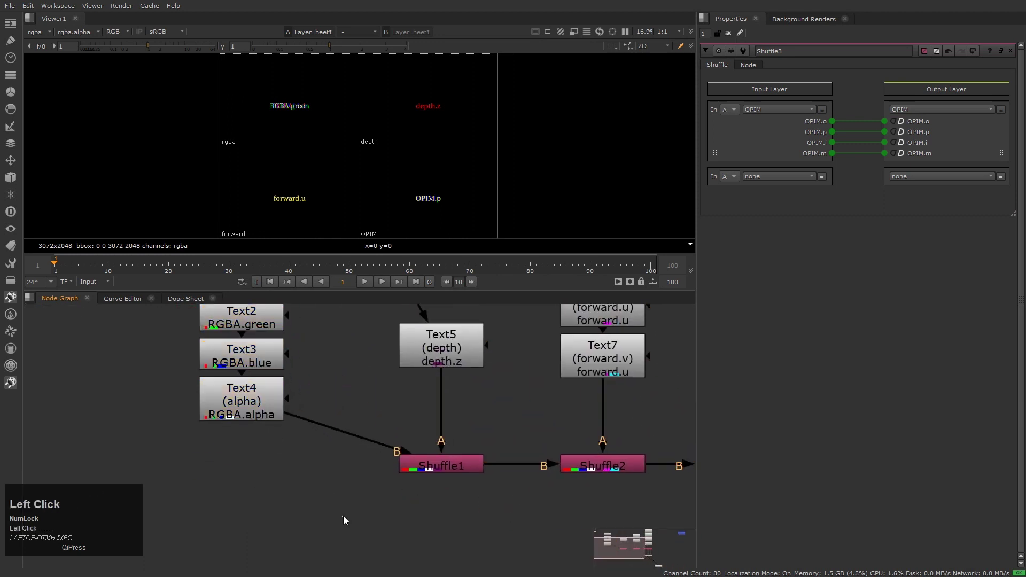
Switch Text1's output from the red channel to the green channel only.
middle_click_drag(314, 477, 337, 498)
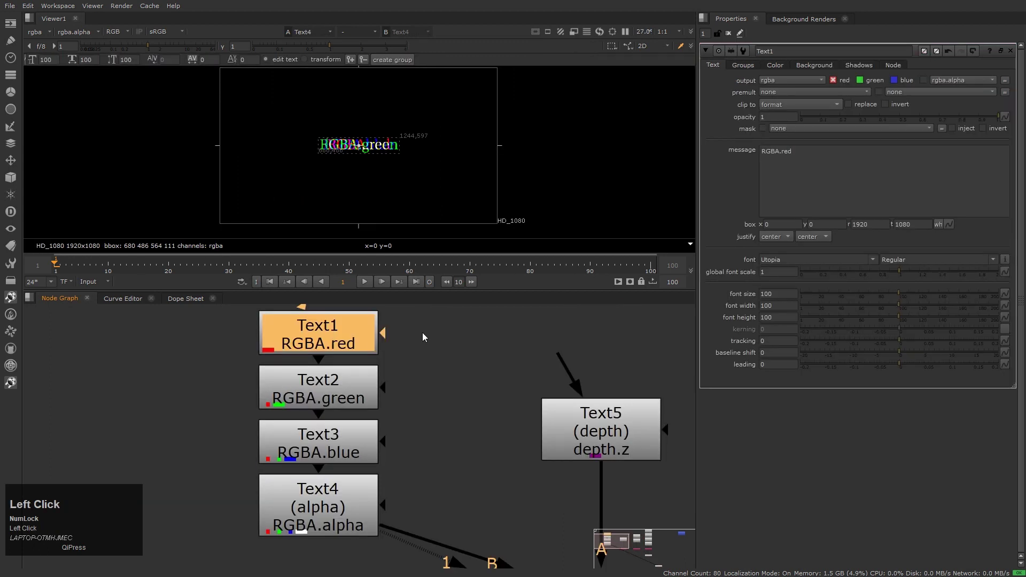
left_click_drag(795, 152, 700, 166)
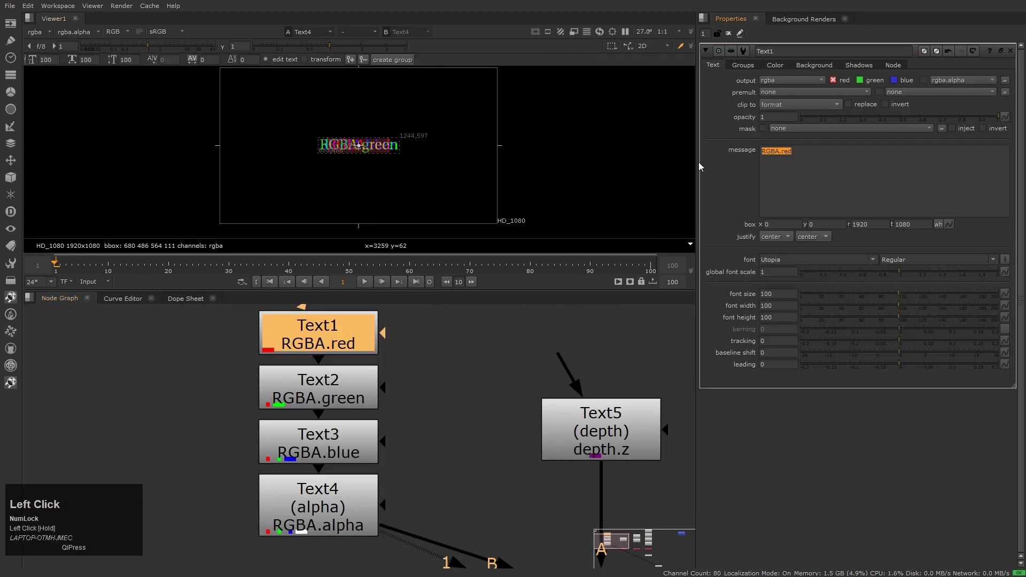
left_click(860, 79)
left_click(833, 80)
left_click(837, 154)
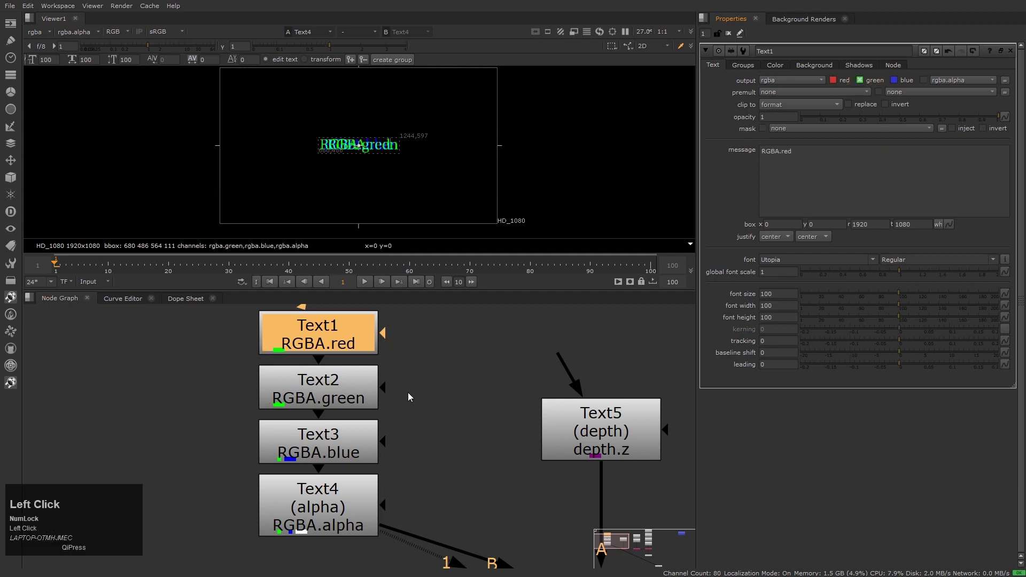
Switch Text2's output from the green channel to the blue channel only.
left_click(351, 386)
scroll(321, 393, "up", 3)
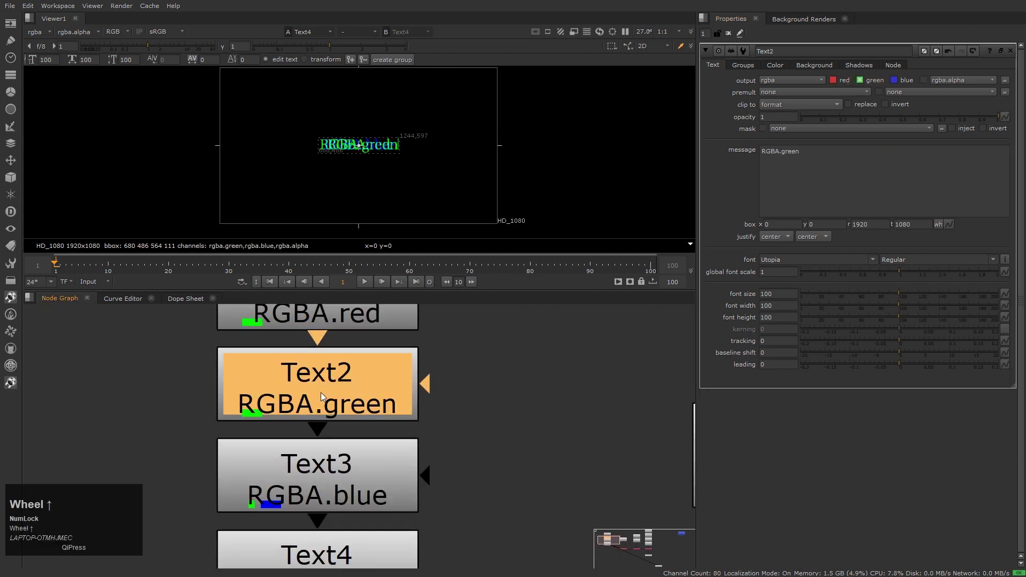
left_click(321, 392)
left_click(860, 80)
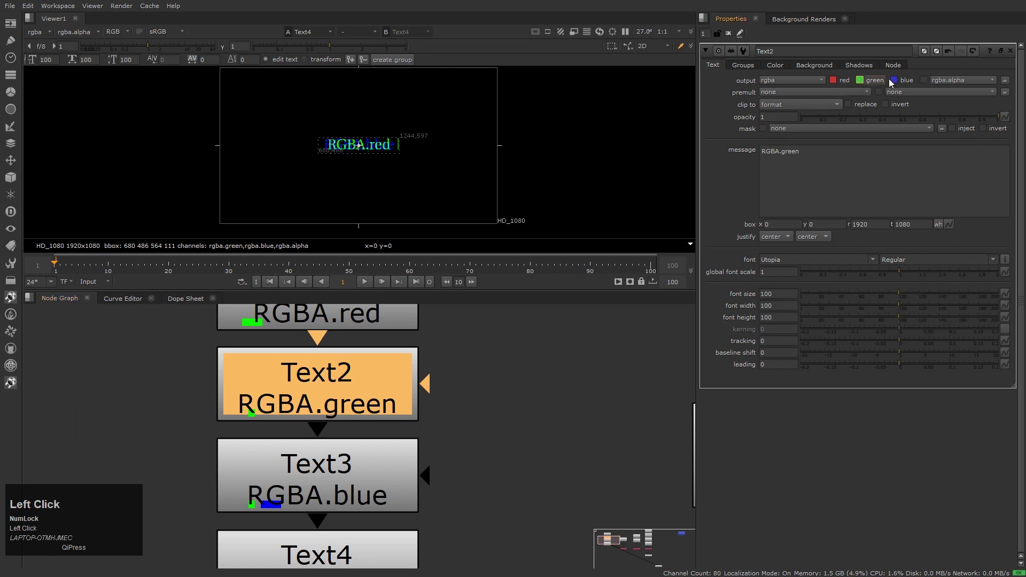
left_click(893, 80)
left_click(578, 370)
Switch Text3's output from the blue channel to rgba.alpha only.
middle_click_drag(323, 489, 350, 470)
double_click(349, 468)
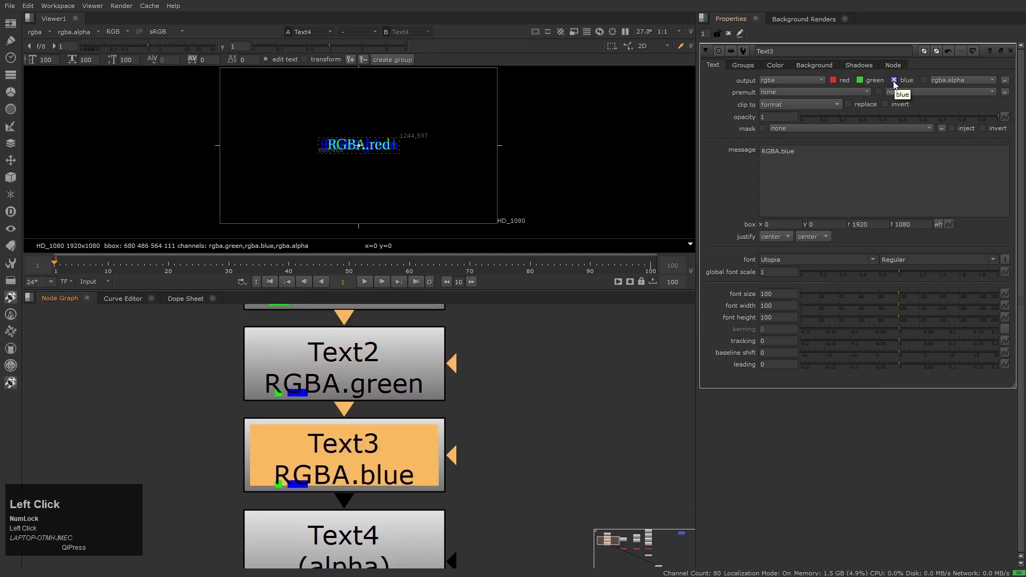
left_click(894, 80)
left_click(923, 80)
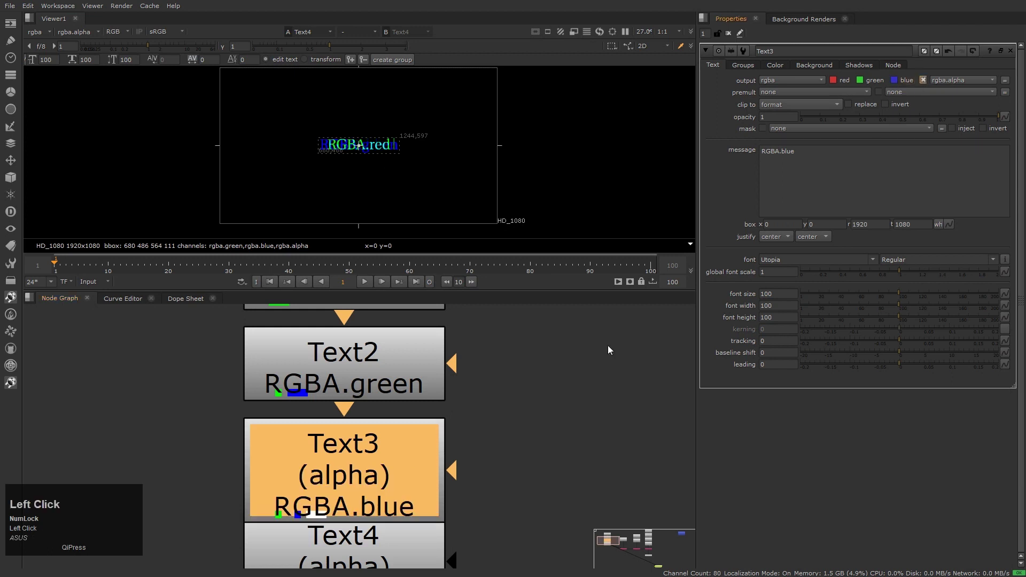
left_click(508, 470)
Switch Text4's output from rgba.alpha to the red channel only.
middle_click_drag(508, 470, 546, 396)
left_click(410, 520)
double_click(410, 520)
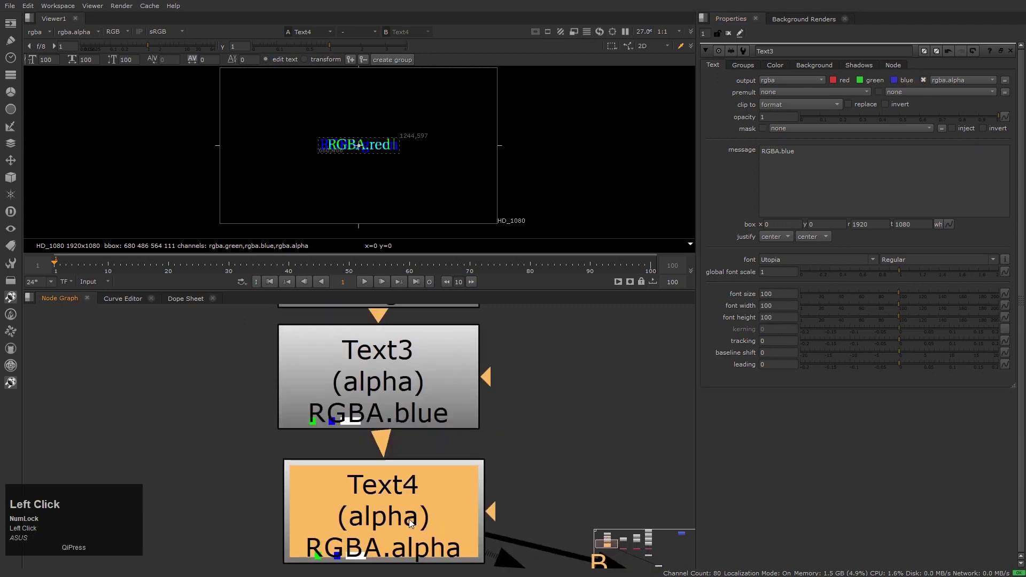
left_click(923, 80)
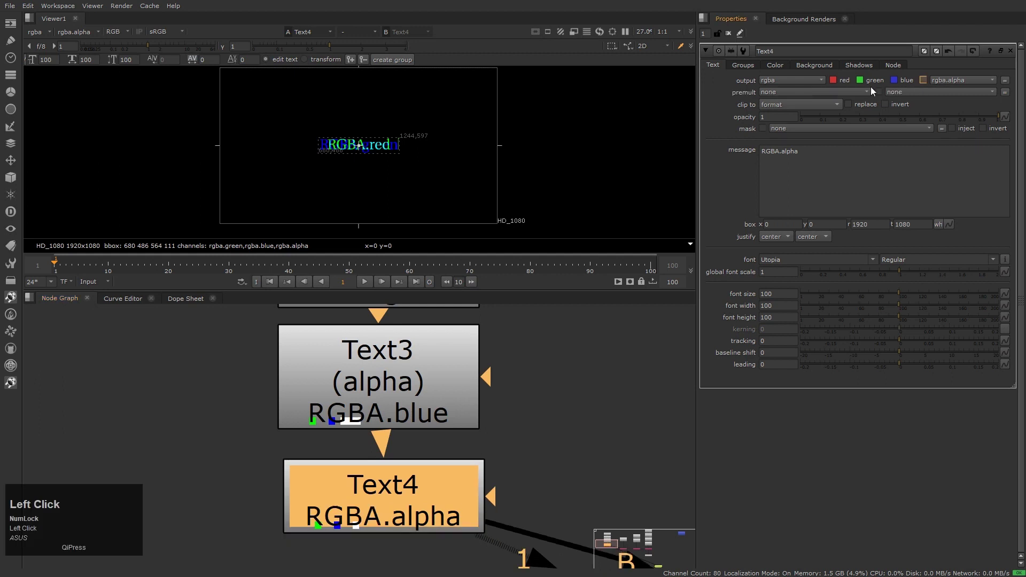
left_click(834, 80)
Align Text4 beneath Text3 and close all open node properties.
scroll(590, 405, "down", 4)
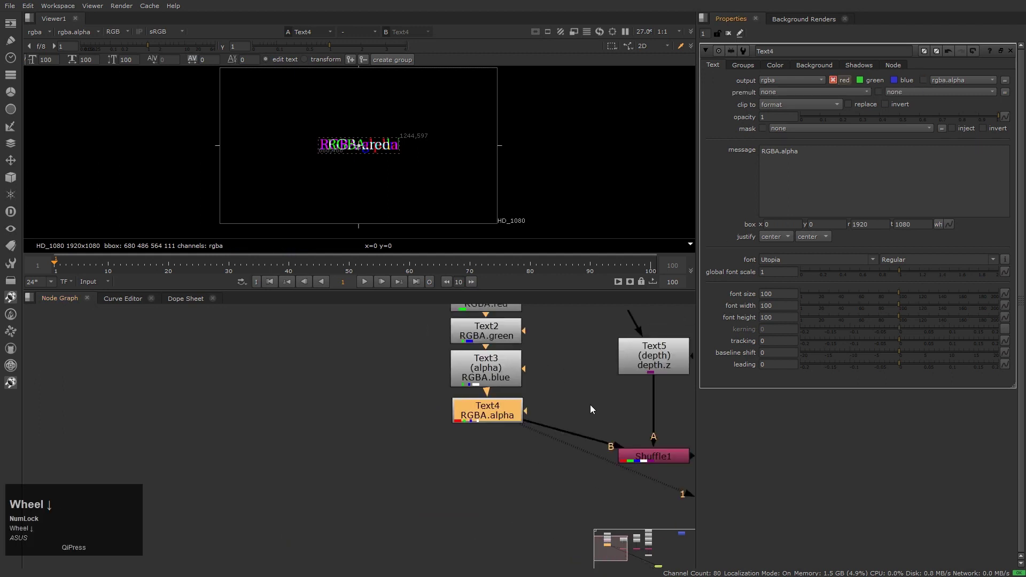
scroll(495, 385, "up", 3)
left_click(496, 386)
left_click_drag(335, 377, 329, 379)
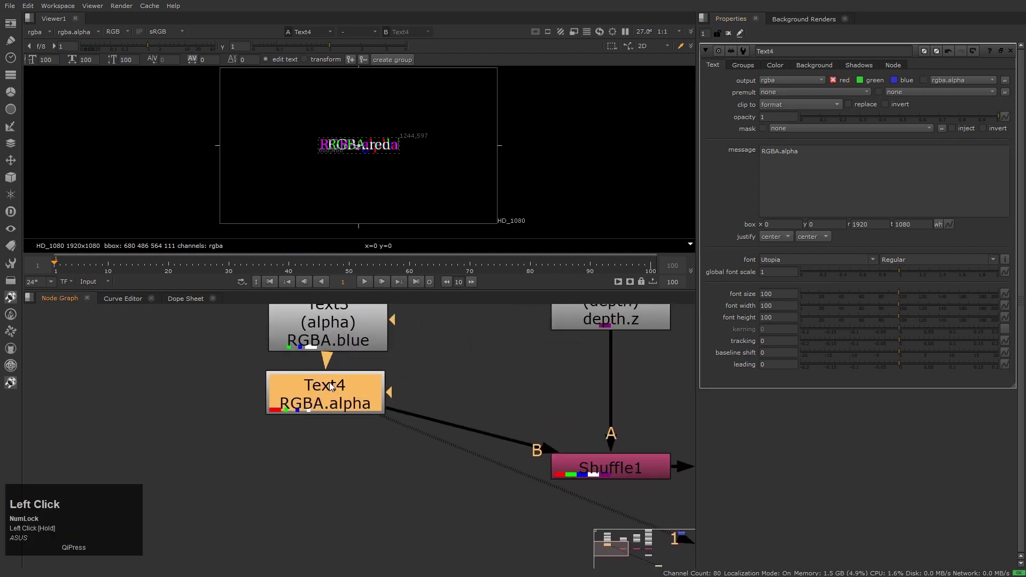
left_click(728, 33)
Check Text4's red, green, blue and alpha channels one at a time in the viewer, and return to the full-colour display.
key("h")
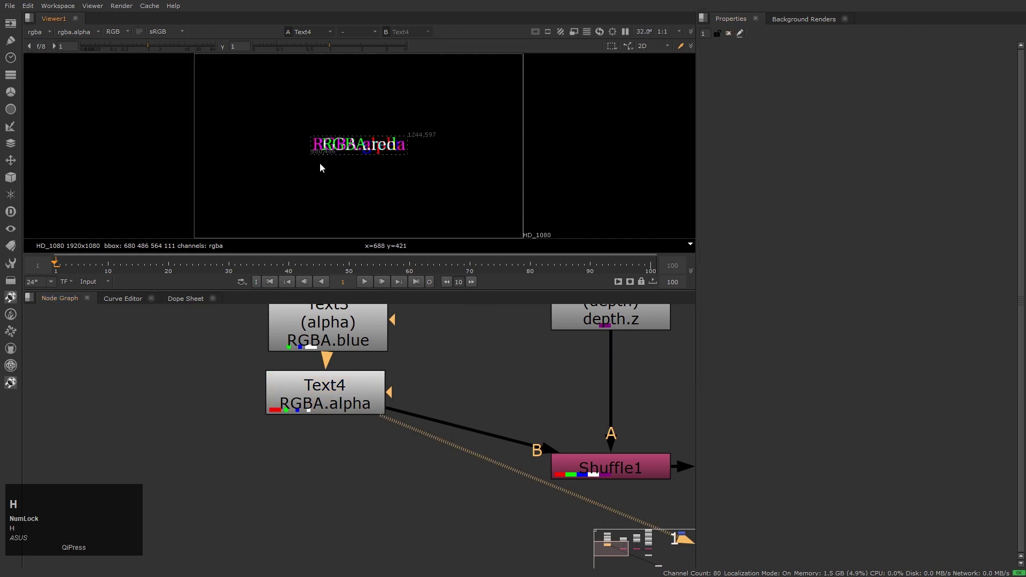
key("r")
key("g")
key("b")
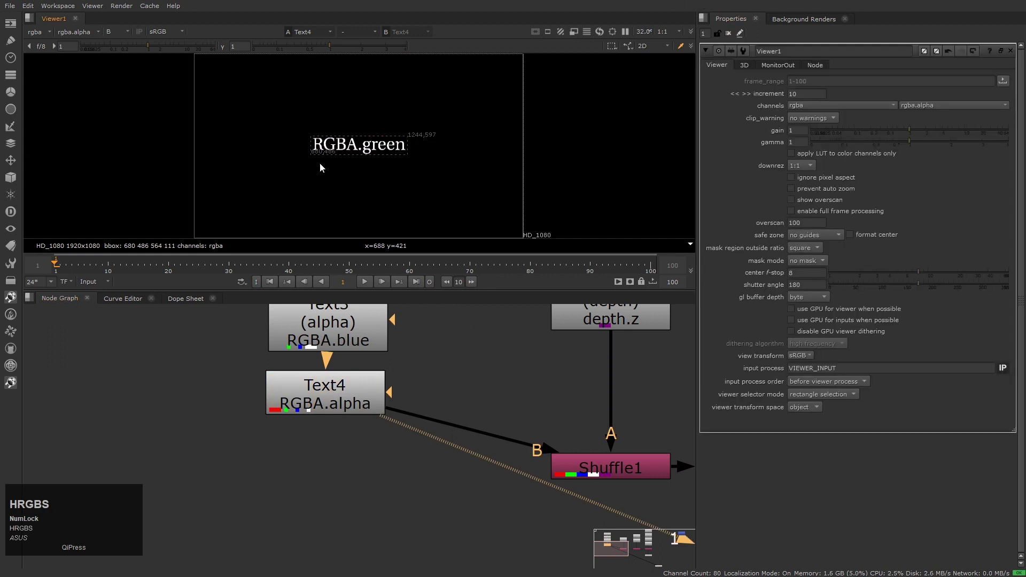
key("a")
key("a")
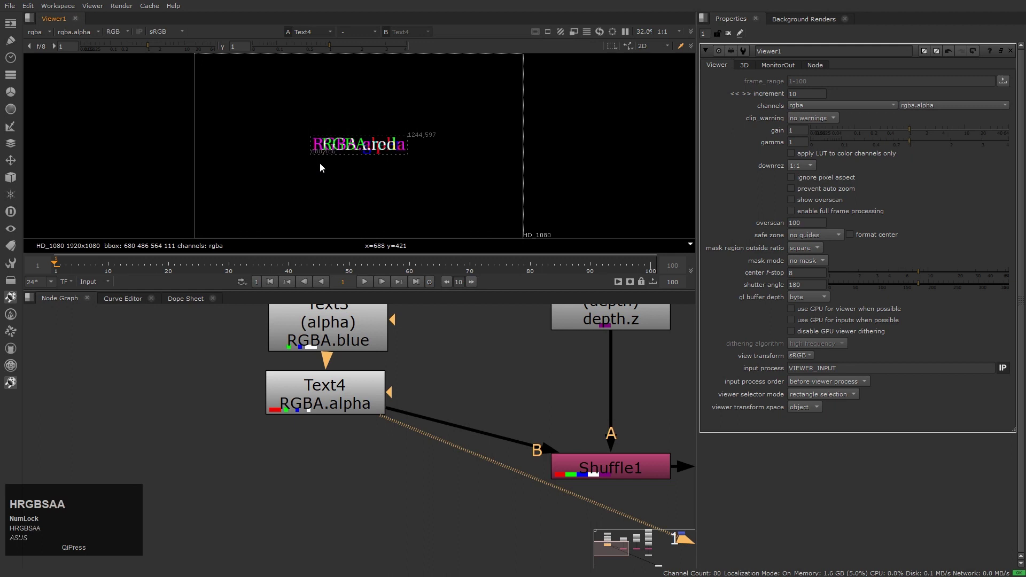
key("r")
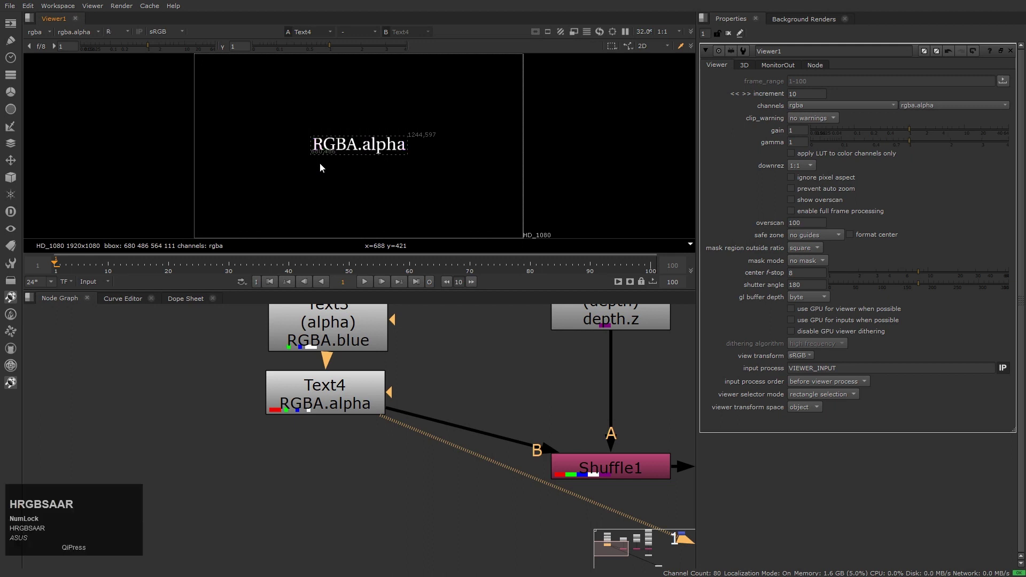
key("g")
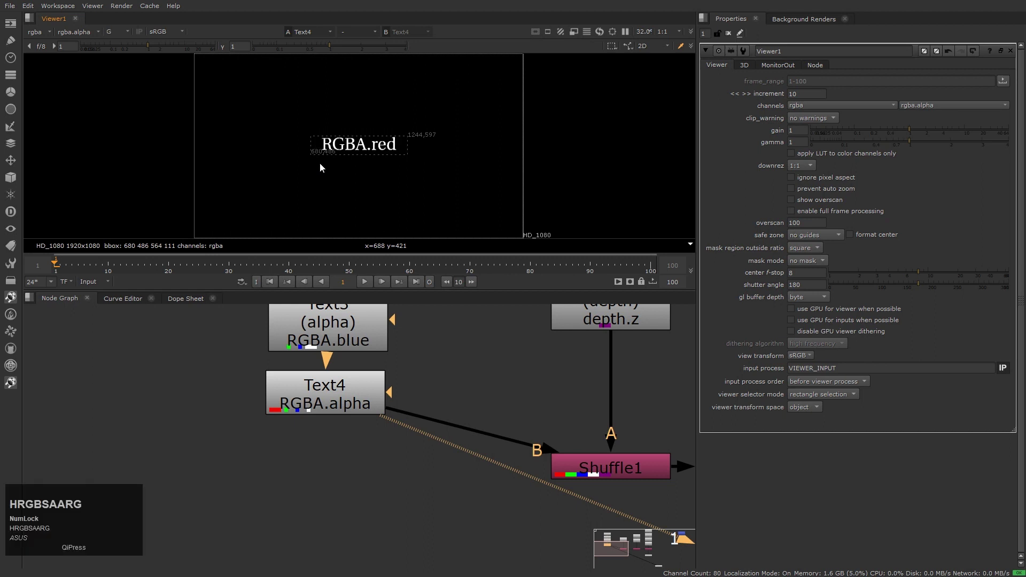
key("b")
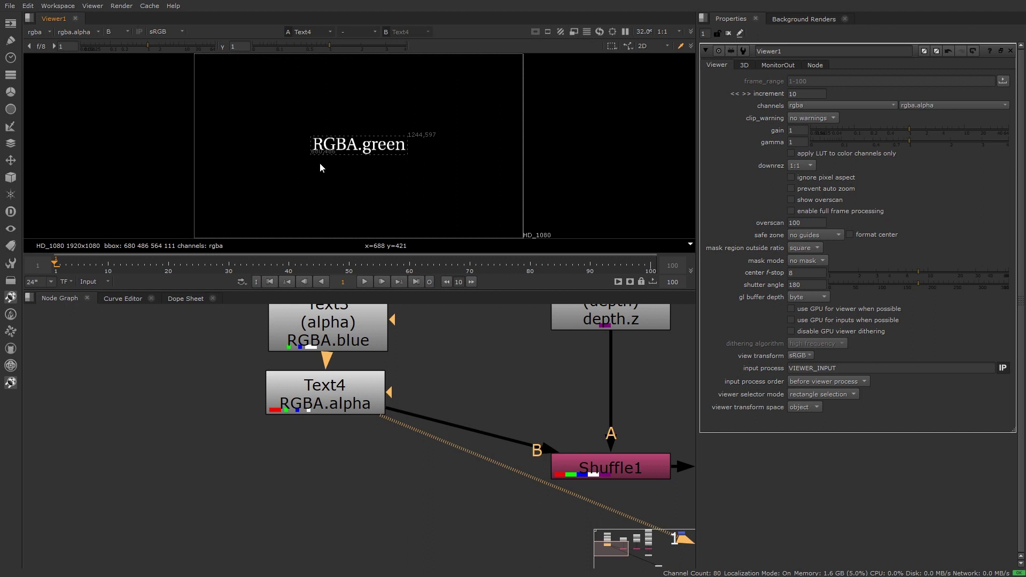
key("a")
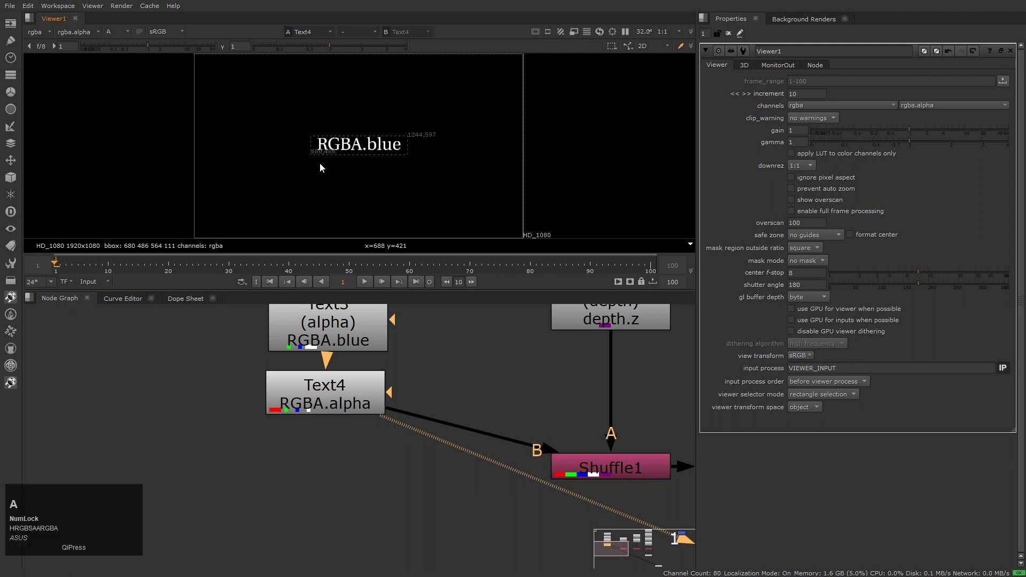
key("a")
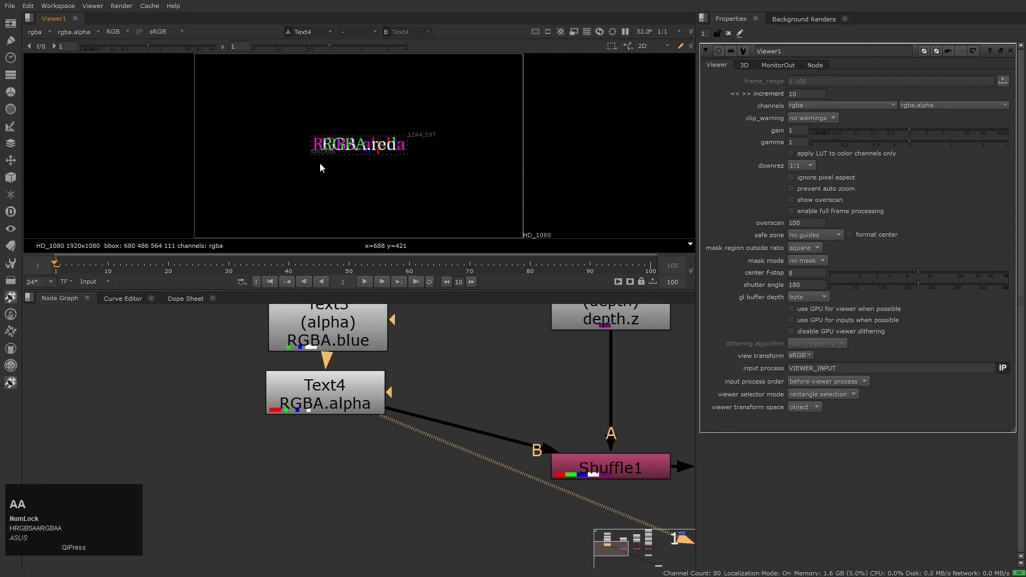
View Shuffle1 with its properties open, check its green channel, and return to the full-colour display.
left_click(631, 468)
middle_click_drag(631, 467, 473, 448)
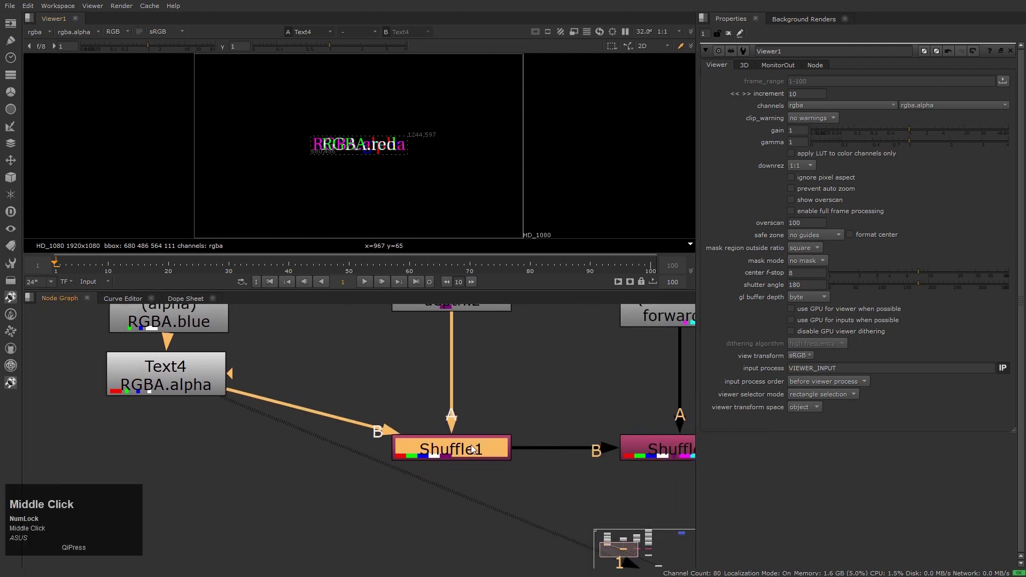
key("1")
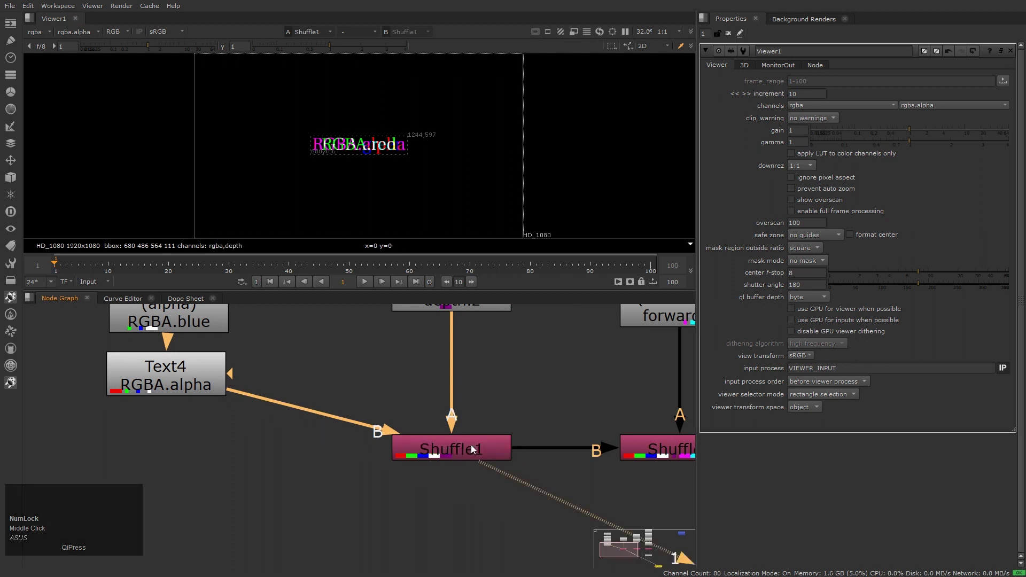
double_click(472, 449)
key("g")
key("g")
key("g")
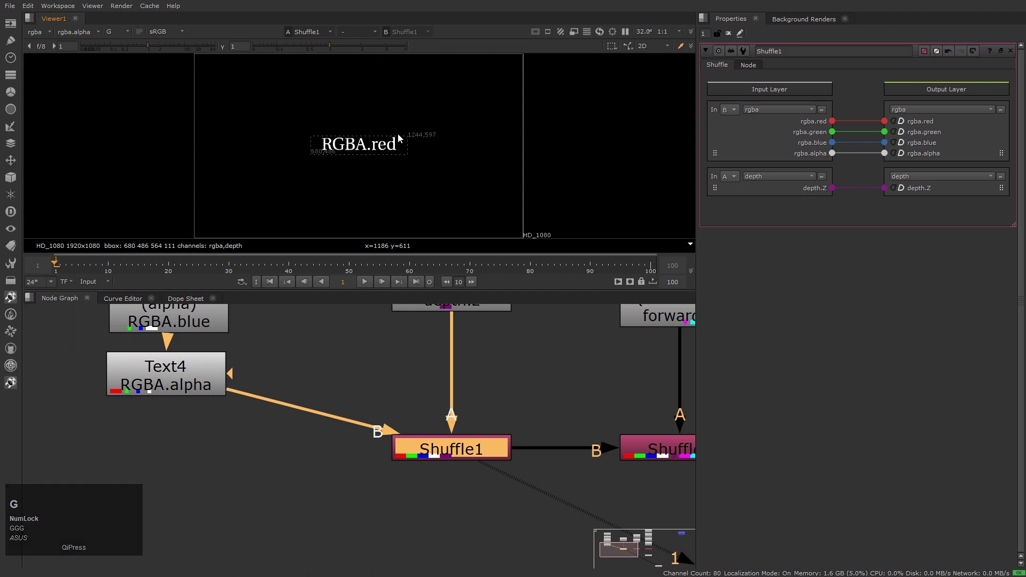
key("g")
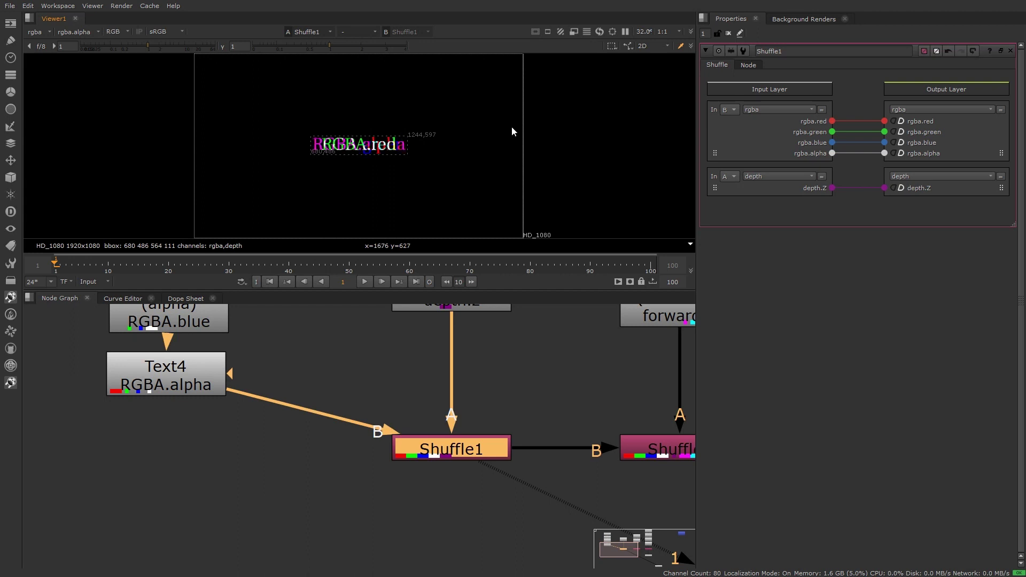
Rewire Shuffle1's rgba channels: input green to output red, blue to green, alpha to blue, and red to alpha.
left_click_drag(832, 132, 885, 121)
left_click_drag(832, 143, 886, 147)
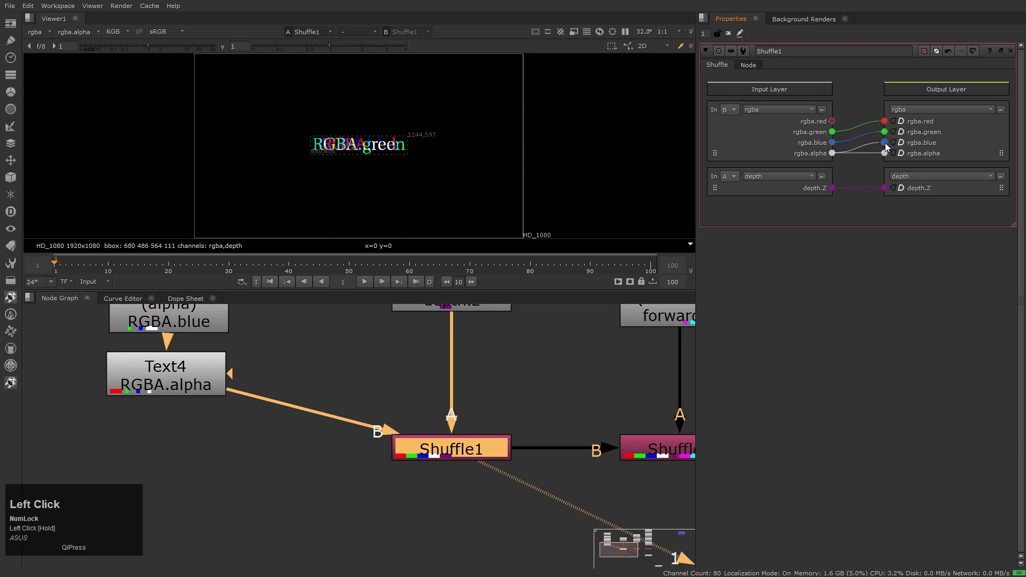
left_click_drag(832, 121, 884, 153)
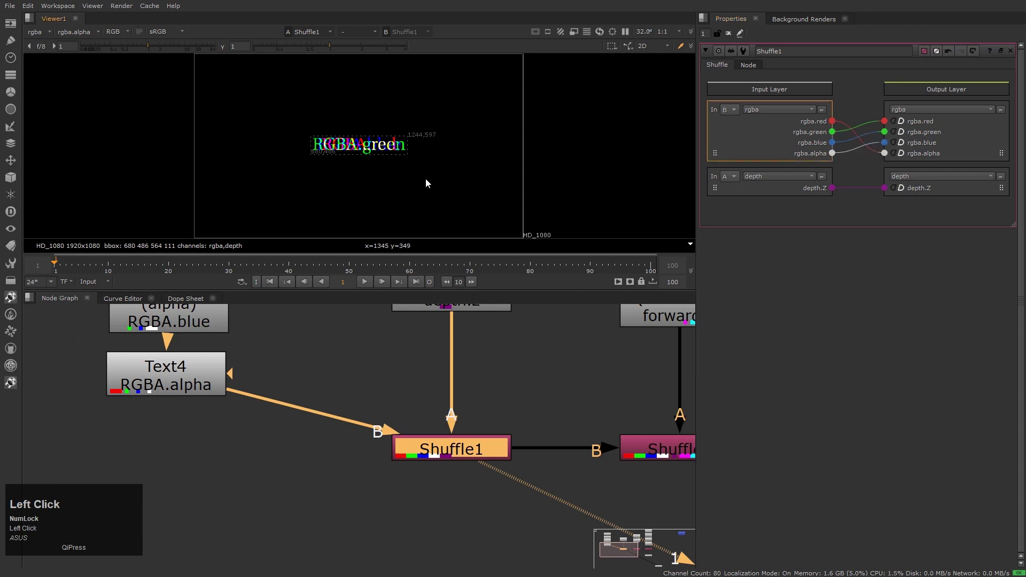
Check Shuffle1's remapped red, green, blue and alpha channels one at a time, and return to the full-colour display.
key("r")
key("g")
key("b")
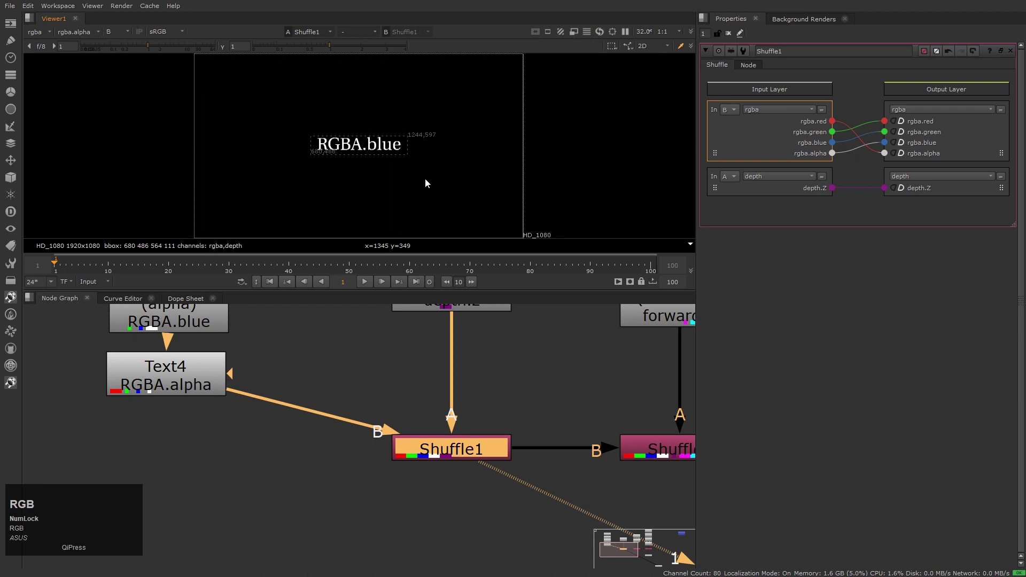
key("a")
key("a")
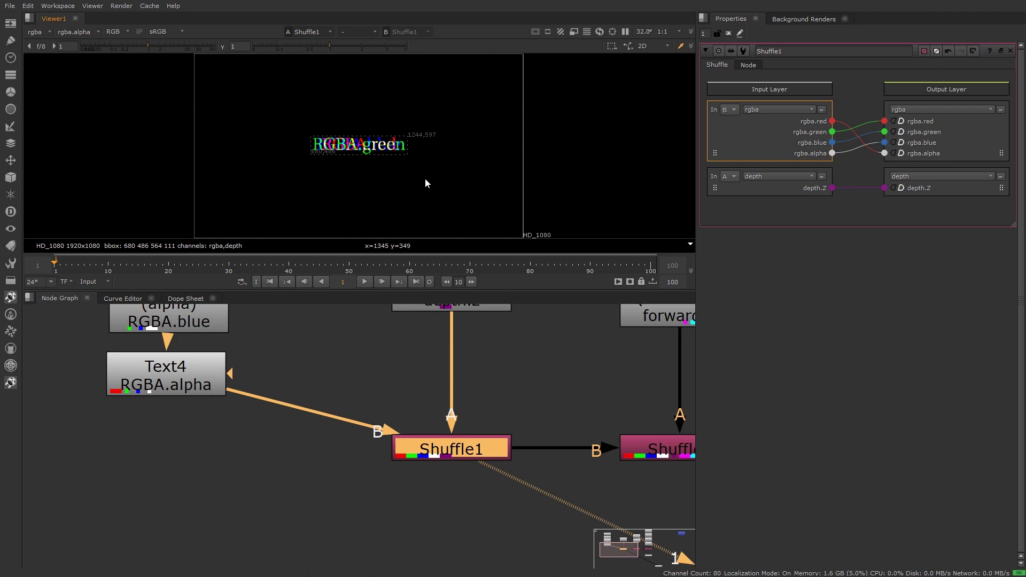
Move ChannelMerge1 closer to the OPIM Text column, level with the lower Text nodes, and clear the selection.
middle_click(481, 369)
scroll(484, 396, "down", 3)
scroll(485, 401, "up", 3)
middle_click_drag(599, 374, 537, 468)
left_click(567, 400)
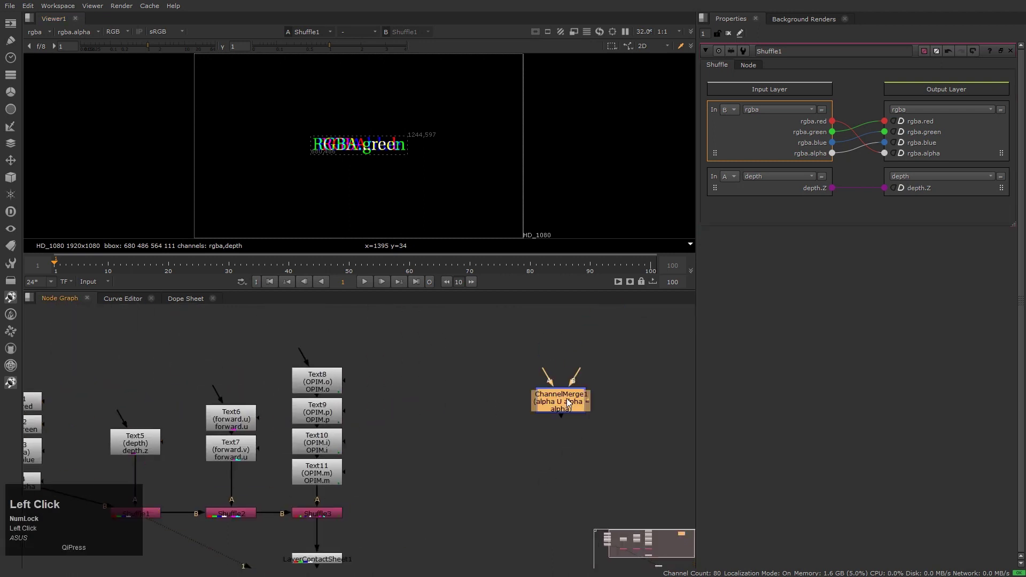
left_click_drag(566, 398, 519, 450)
middle_click_drag(611, 442, 566, 435)
left_click(566, 434)
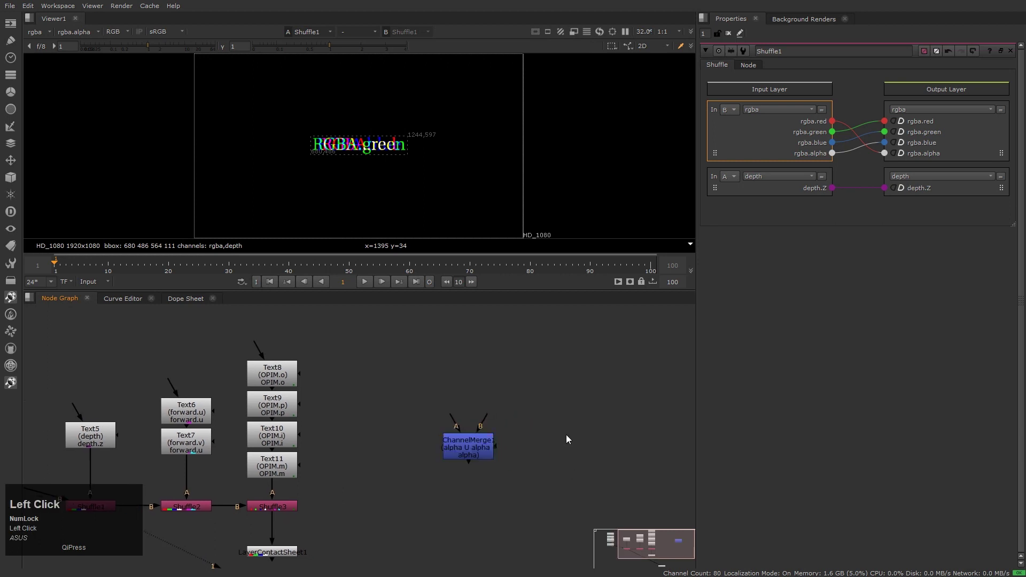
Add a Merge node beside ChannelMerge1 and compare its channel properties with those of ChannelMerge1.
key("m")
scroll(566, 435, "up", 1)
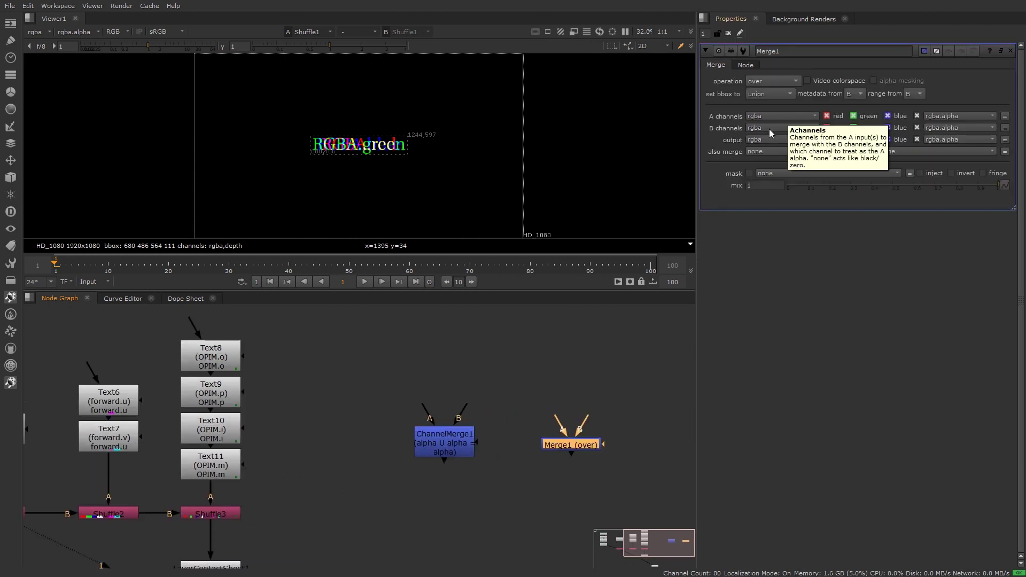
left_click(554, 343)
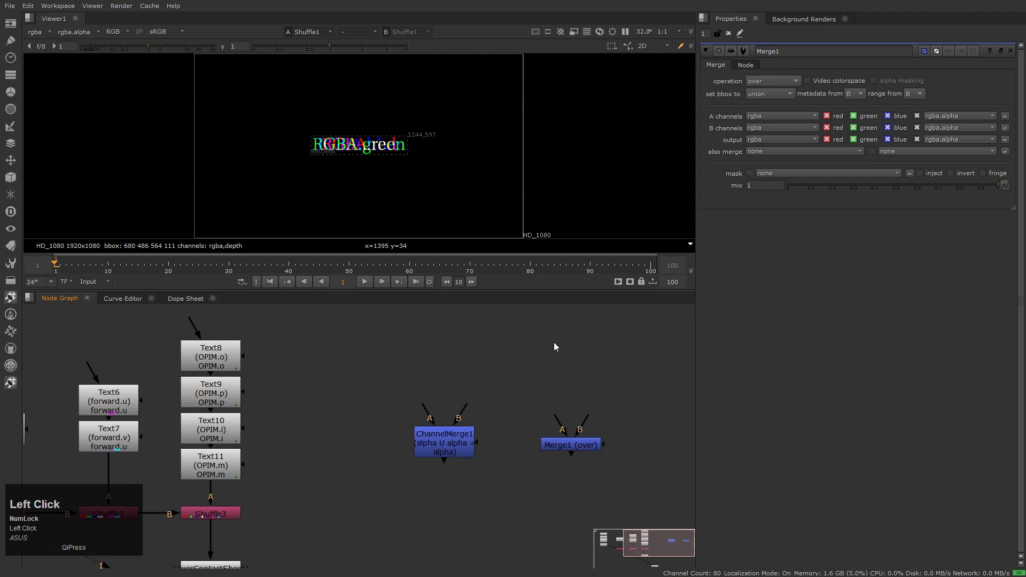
left_click(448, 444)
left_click(540, 372)
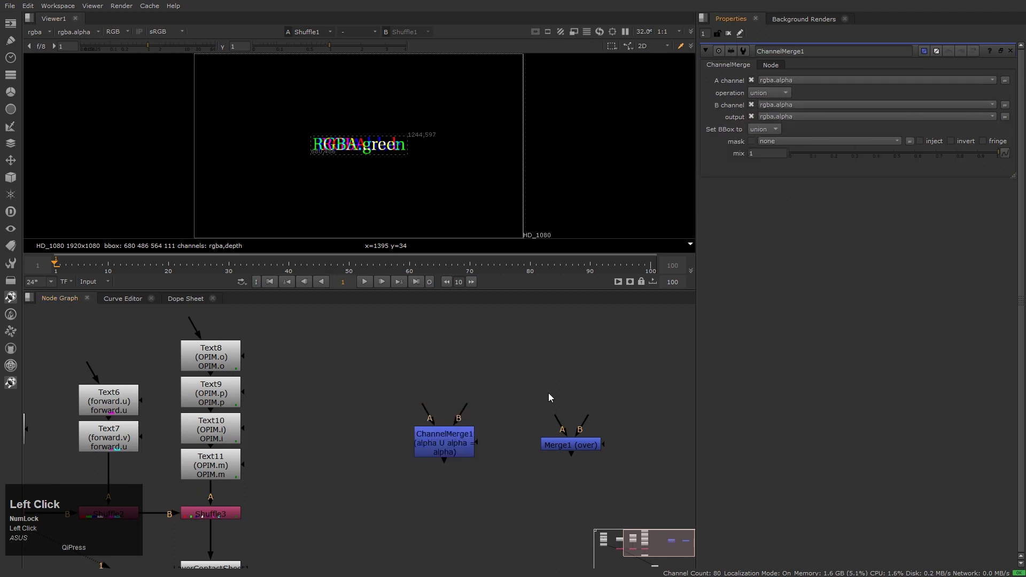
Select ChannelMerge1 for a closer look, and delete the Merge node beside it.
left_click(447, 443)
scroll(455, 449, "up", 5)
middle_click_drag(444, 444, 381, 441)
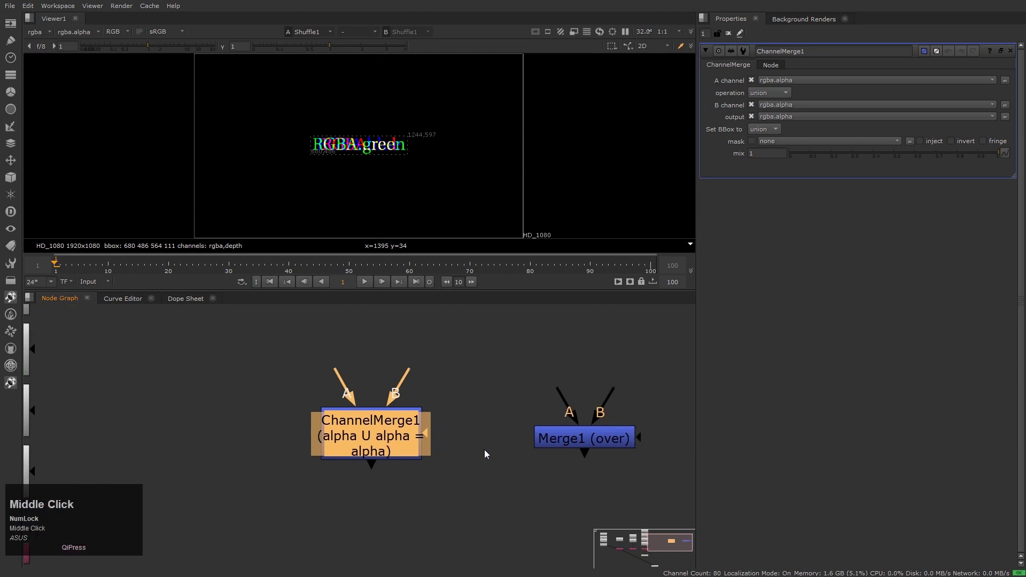
left_click_drag(477, 368, 672, 466)
key("Delete")
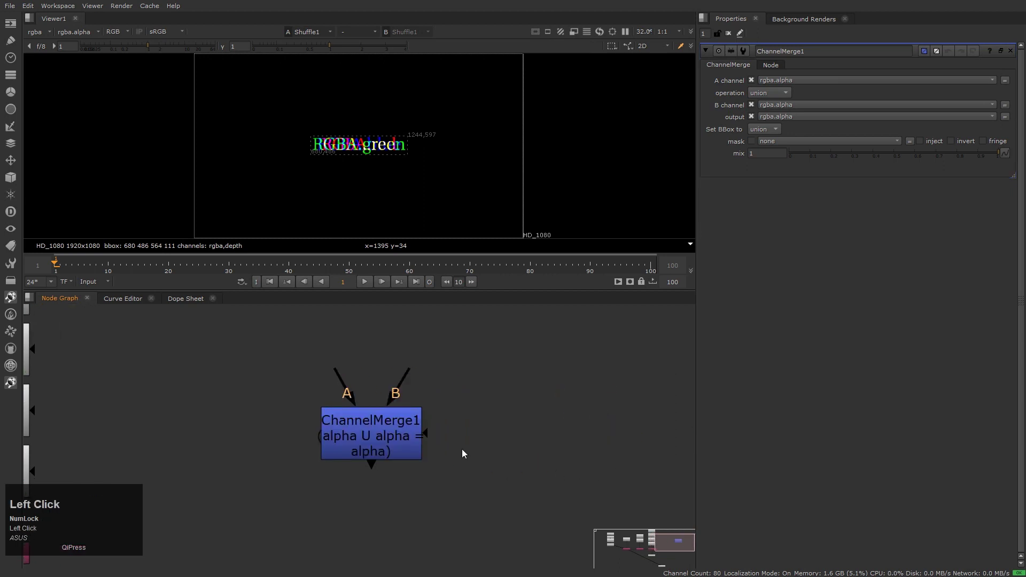
Add a Roto node above ChannelMerge1 and show it in the viewer.
middle_click(459, 468)
scroll(428, 459, "up", 5)
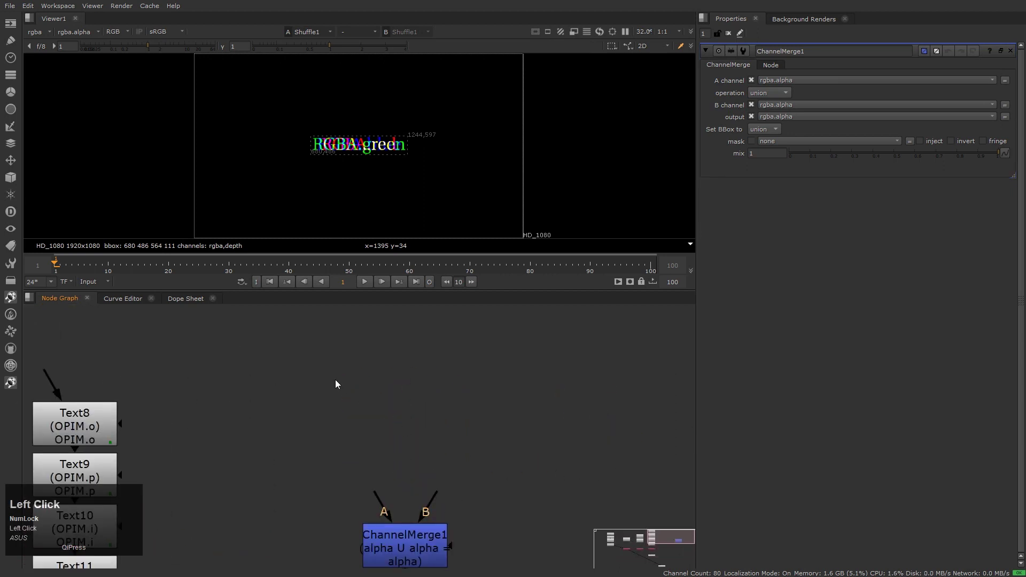
key("o")
left_click_drag(334, 390, 341, 413)
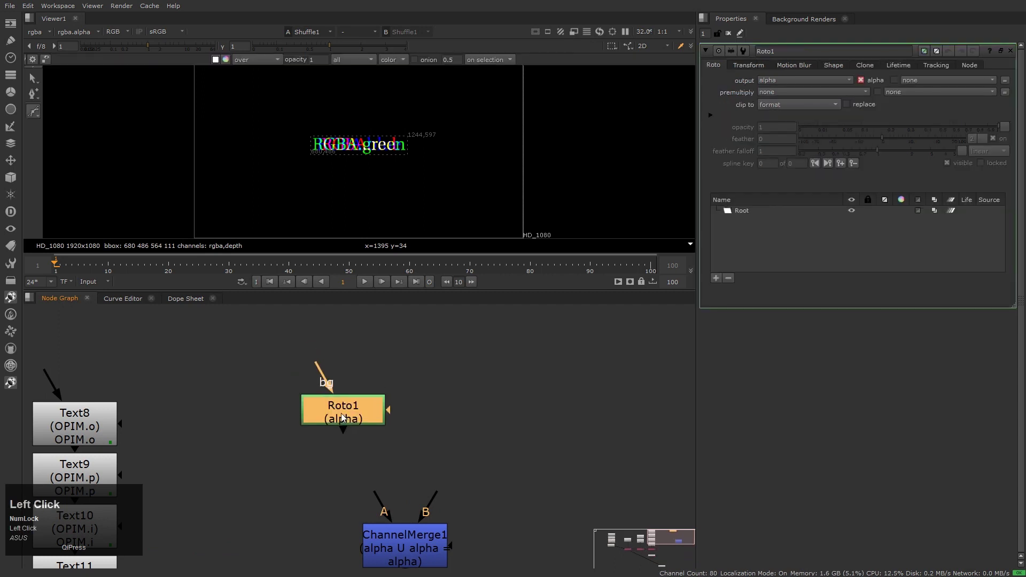
scroll(336, 146, "up", 4)
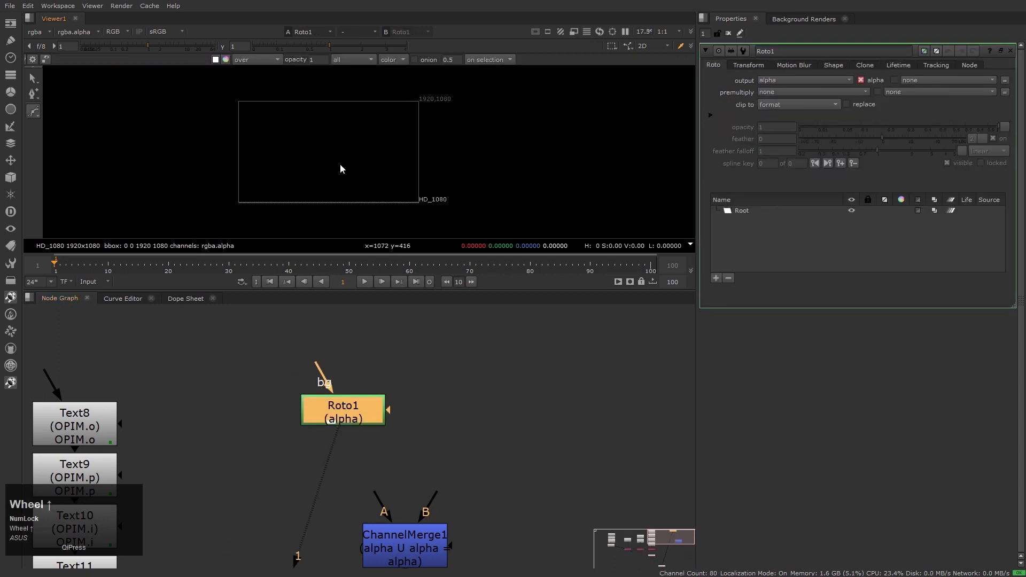
Draw a circle about 685 px in diameter with the Ellipse tool in the left half of Roto1's frame.
key("v")
key("v")
key("v")
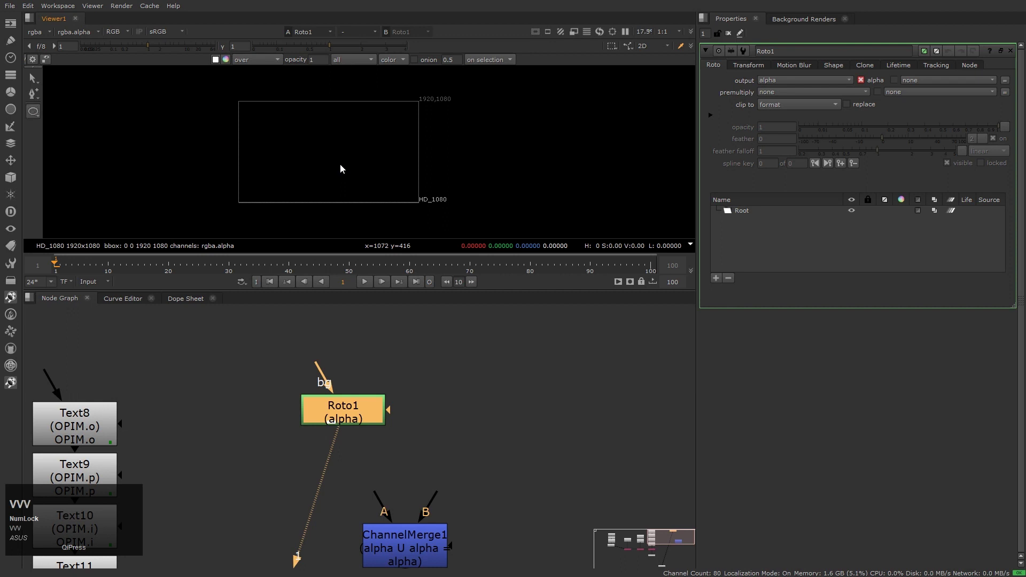
middle_click_drag(341, 165, 347, 158)
scroll(347, 158, "up", 2)
key("v")
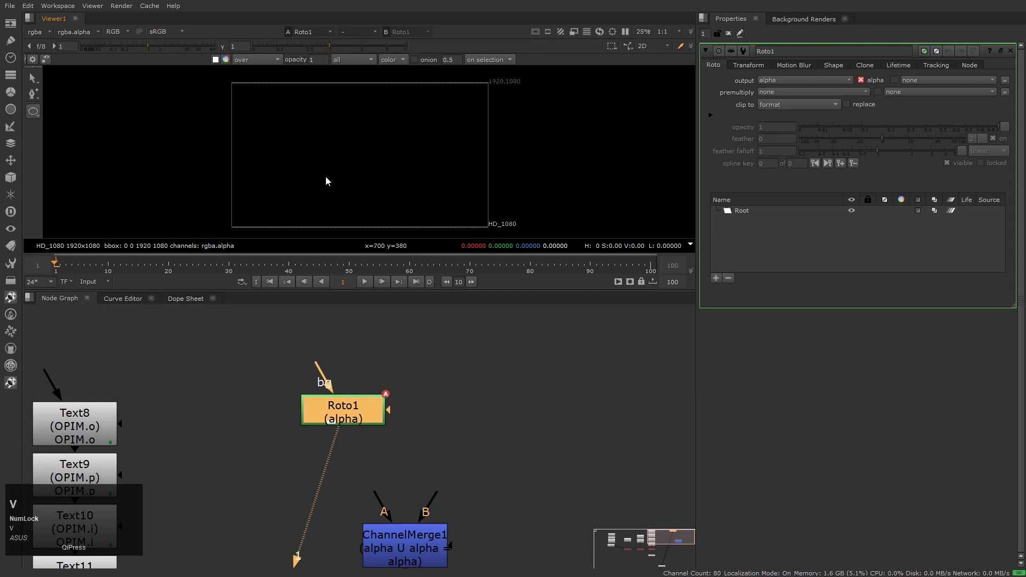
left_click_drag(310, 155, 550, 201, "ctrl+shift")
left_click_drag(409, 94, 219, 226)
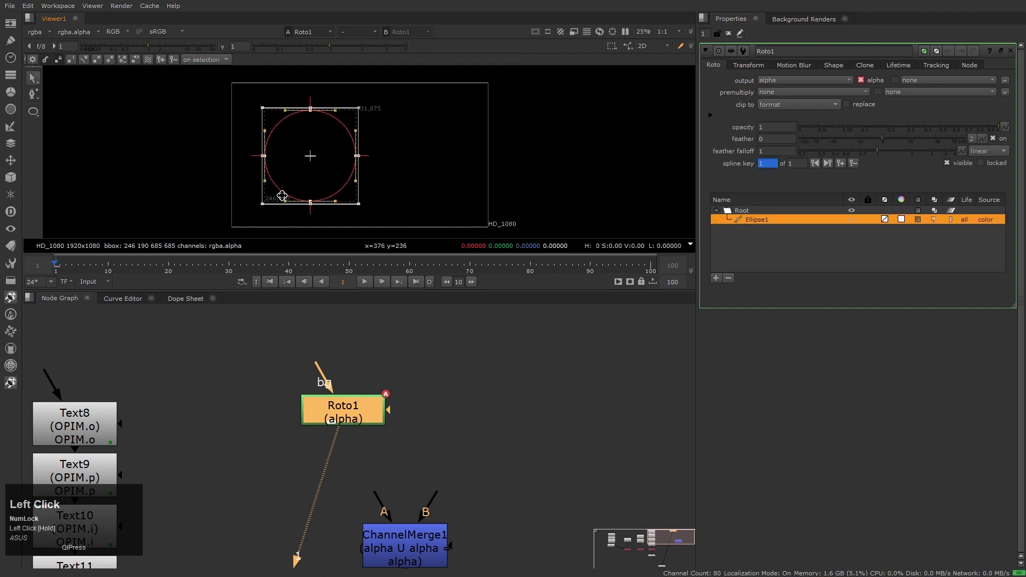
left_click_drag(324, 185, 325, 187)
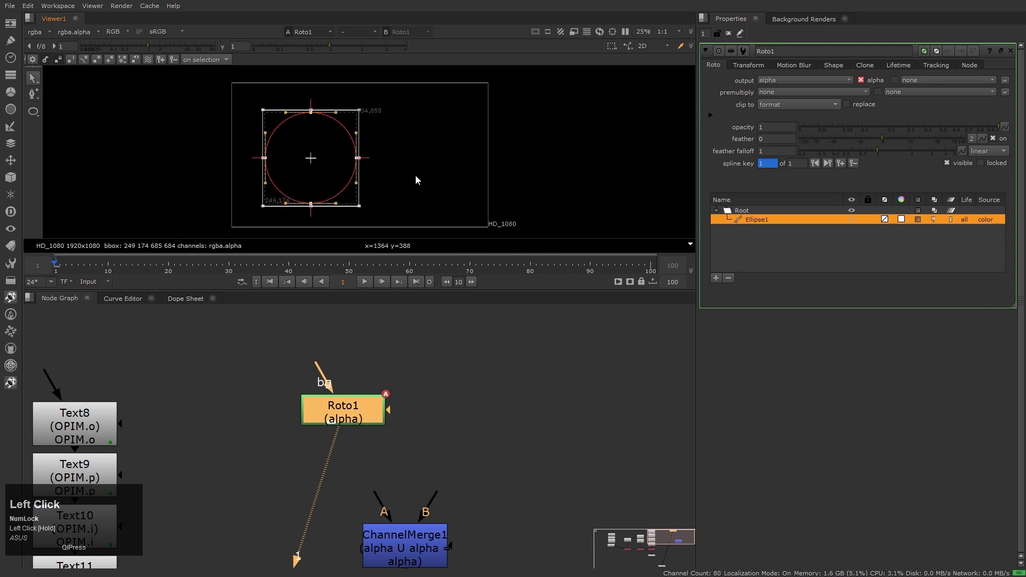
left_click(416, 178)
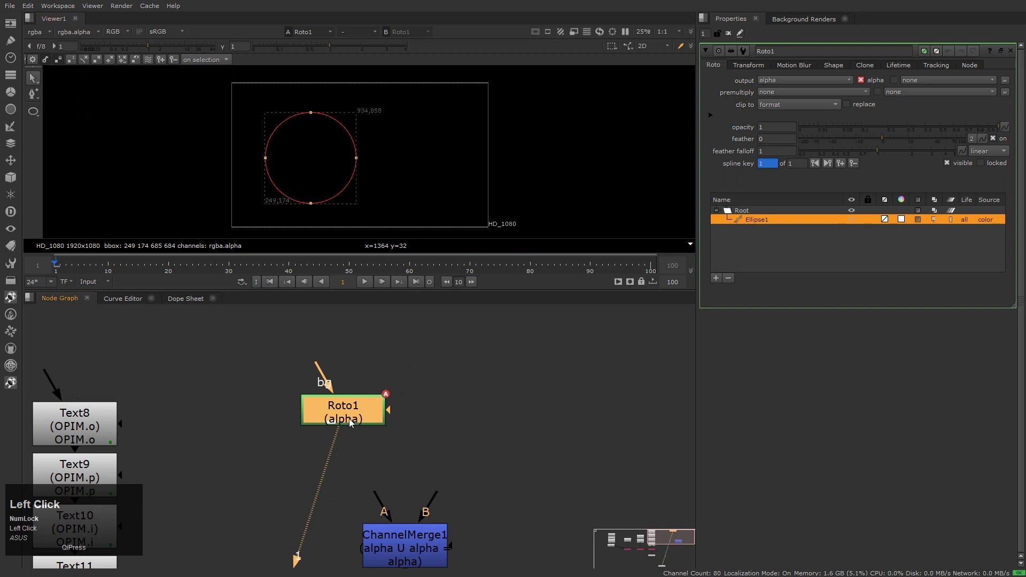
Duplicate Roto1 beside itself and shift the copy's circle right to about x = 766, partly overlapping the original circle.
left_click_drag(349, 418, 477, 410, "alt")
left_click_drag(187, 96, 432, 225)
left_click_drag(330, 179, 399, 181)
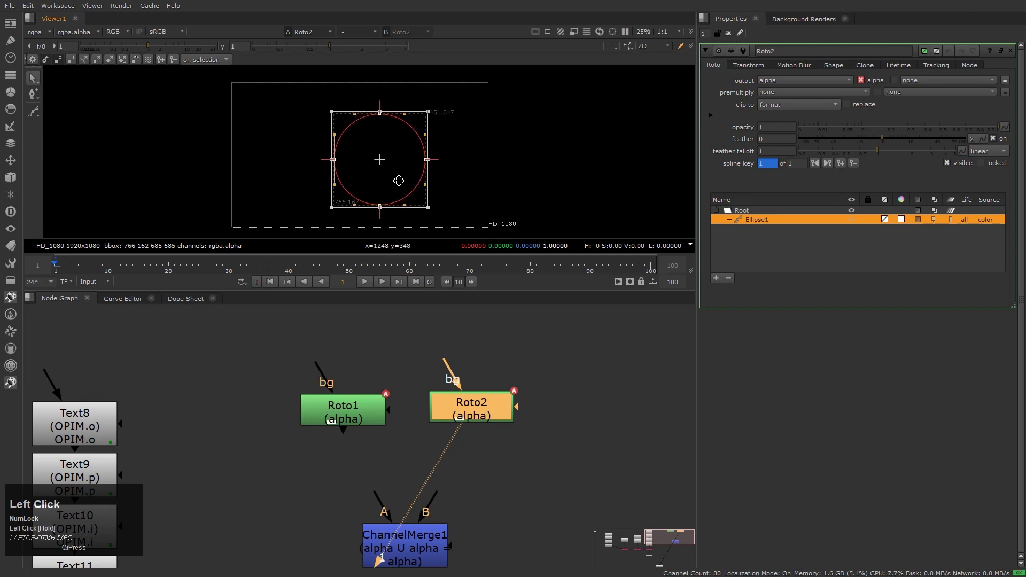
left_click(547, 371)
Assign Roto1 to viewer input 2 and switch between it and Roto2 to compare their frames.
left_click(354, 418)
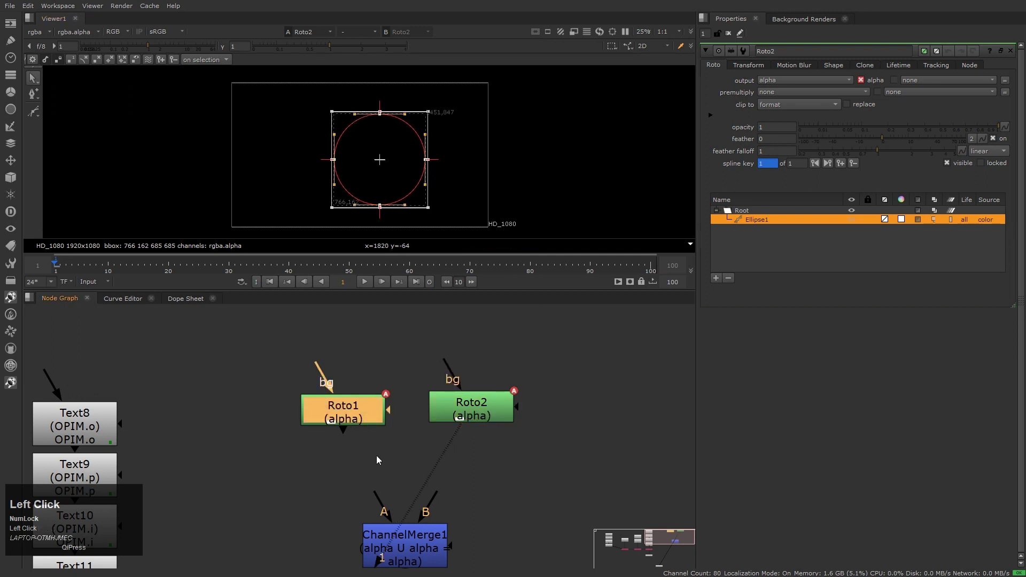
key("2")
key("1")
key("2")
key("1")
key("2")
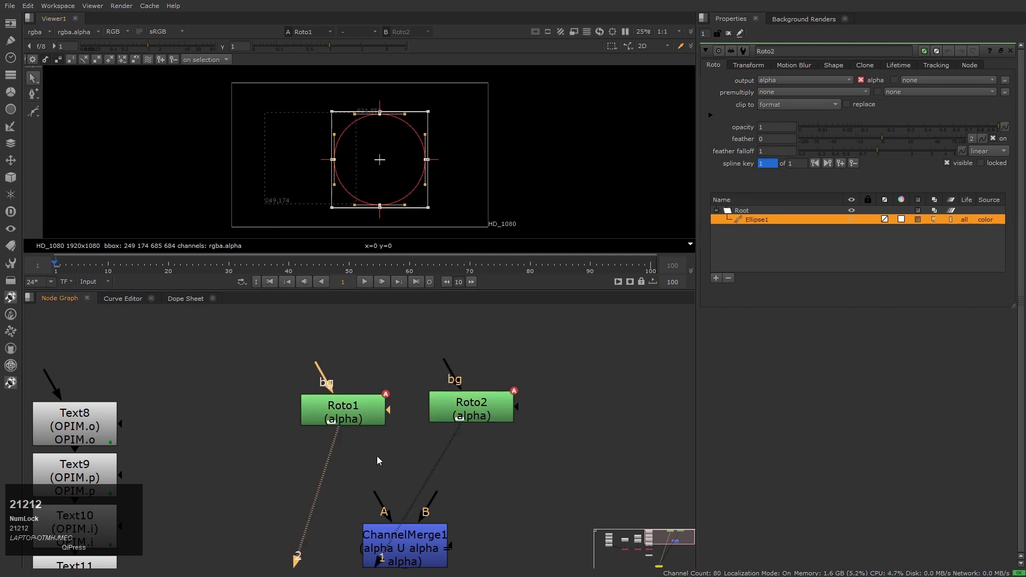
Open Roto1's properties, check its output channel setting, and display its alpha channel in the viewer.
left_click(344, 419)
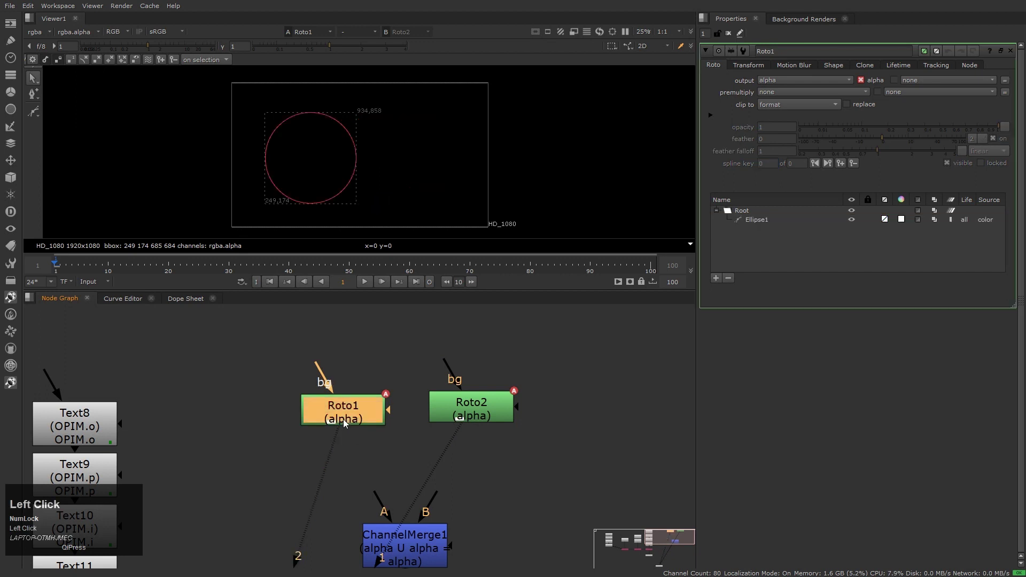
left_click(390, 449)
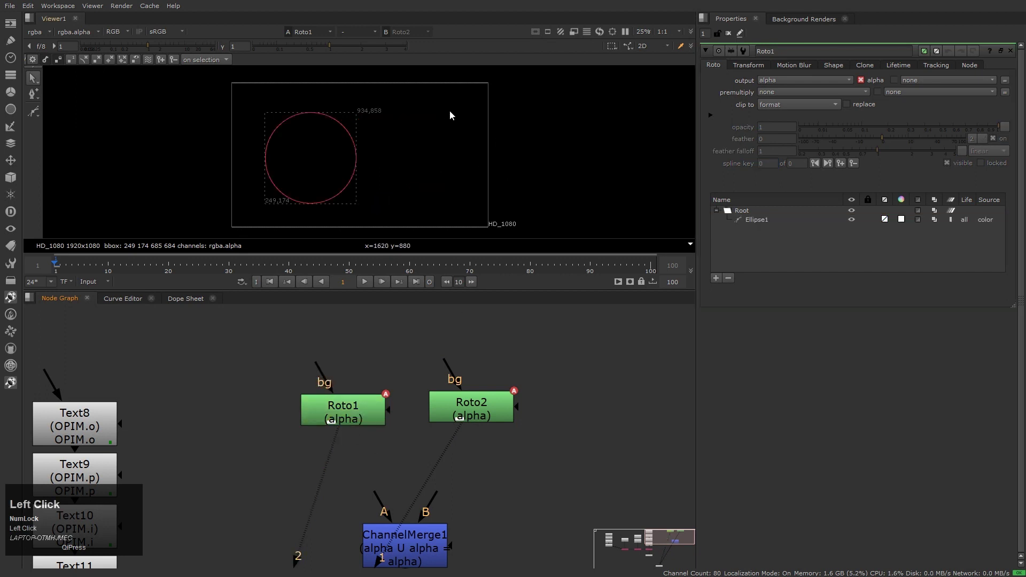
left_click(352, 403)
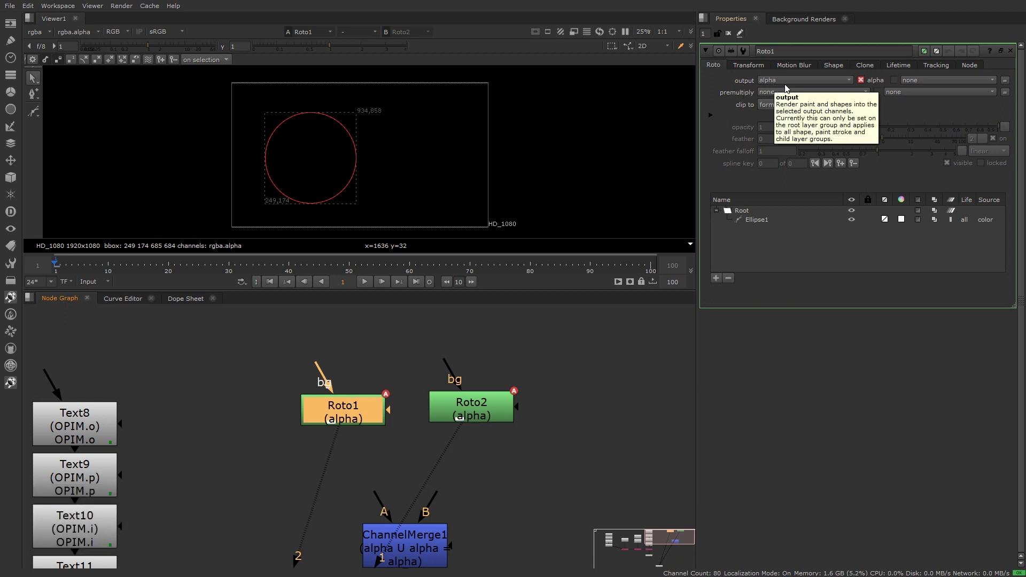
left_click(528, 156)
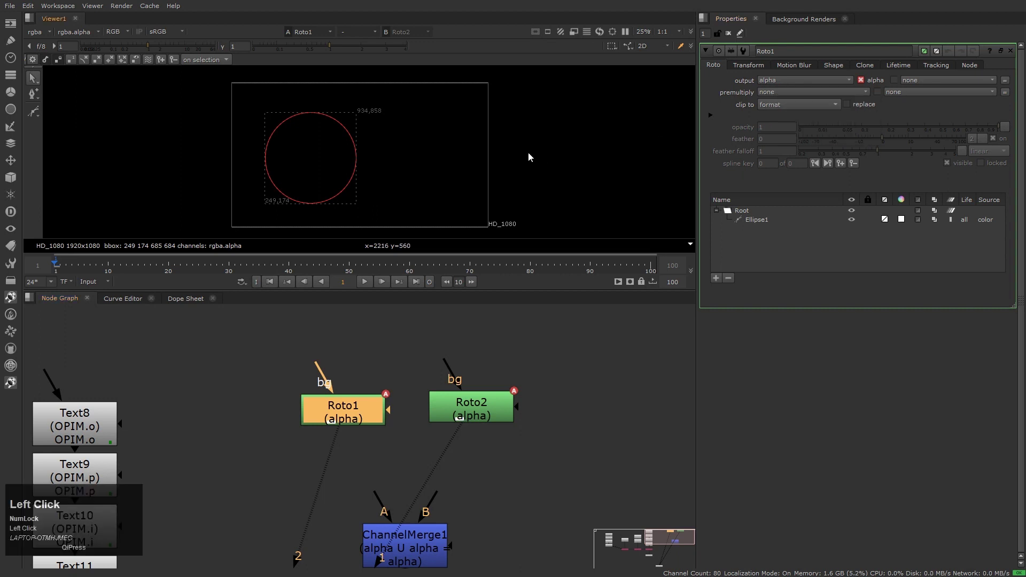
key("a")
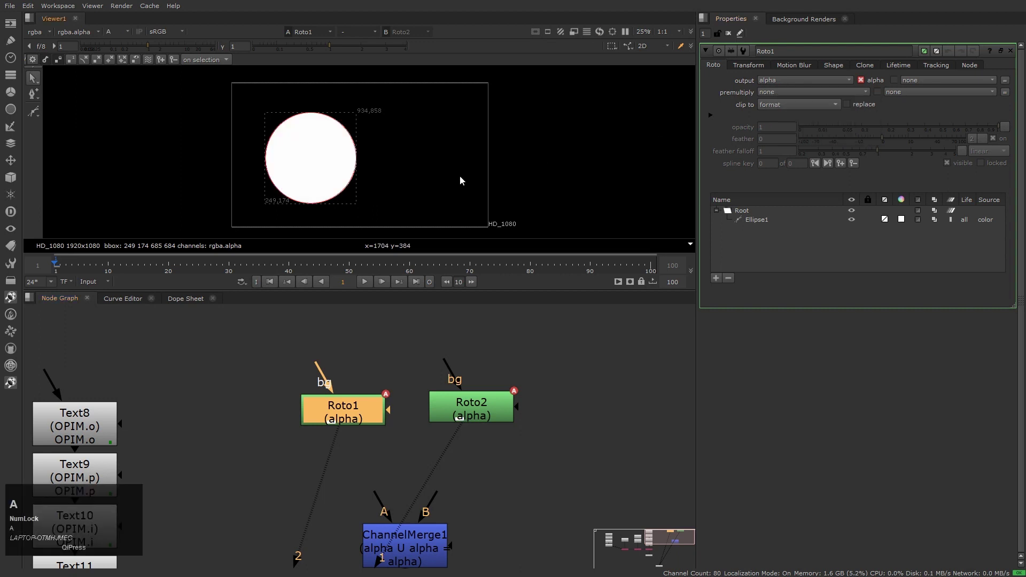
Assign Roto1 to viewer input 1 and Roto2 to input 2, and alternate between them to compare their alpha circles.
left_click(470, 416)
key("2")
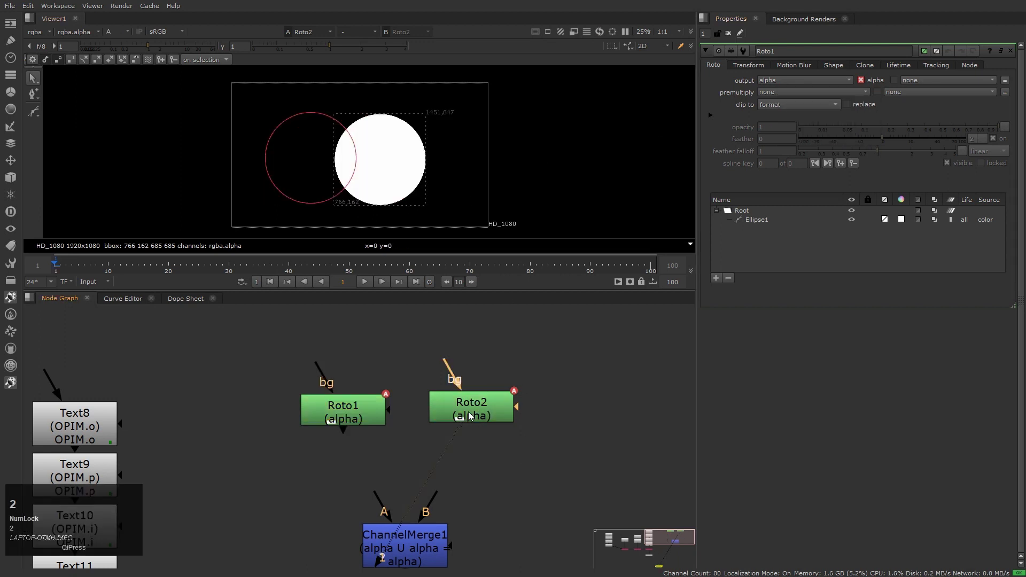
key("1")
left_click(369, 418)
key("1")
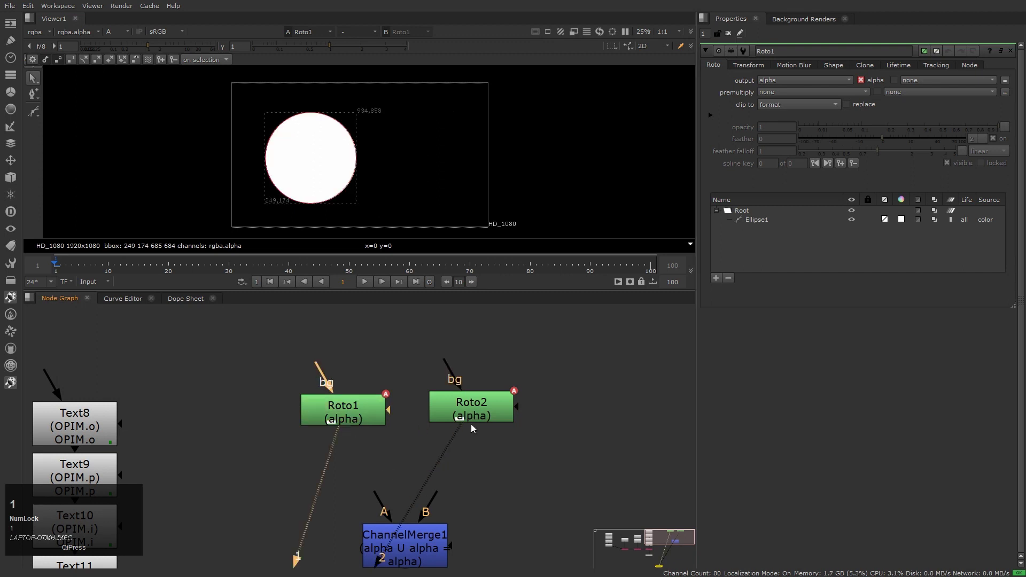
left_click(473, 409)
key("2")
key("1")
key("2")
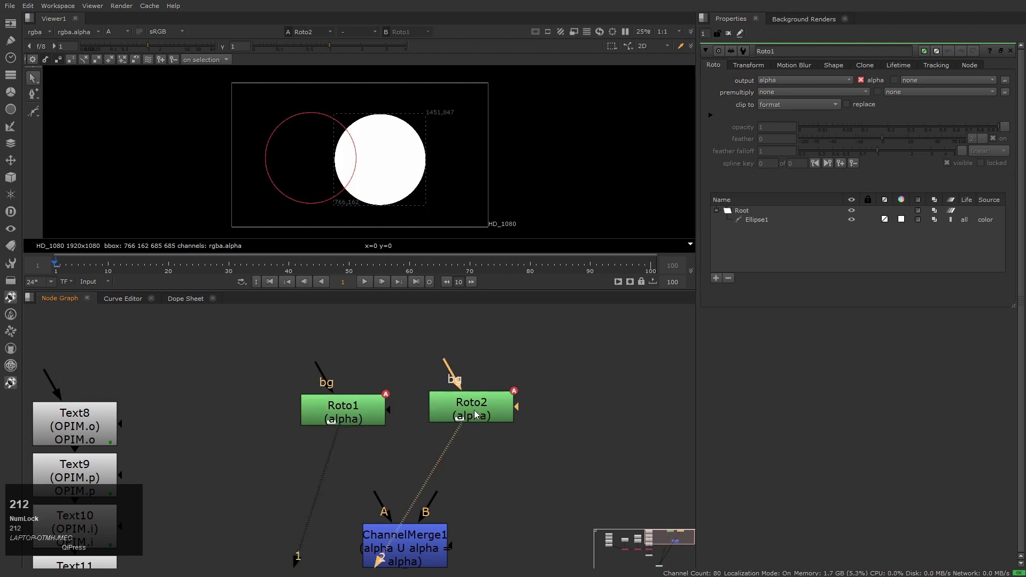
key("1")
key("2")
Close all node properties and compare the Roto1 and Roto2 alphas without the shape overlays, ending on Roto1.
left_click(729, 33)
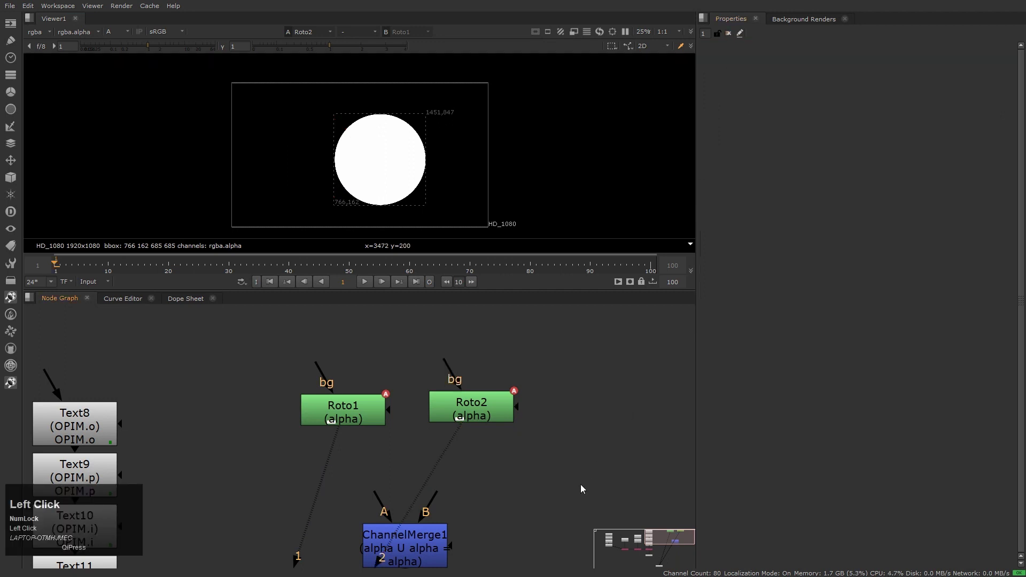
key("1")
key("2")
key("1")
key("2")
key("1")
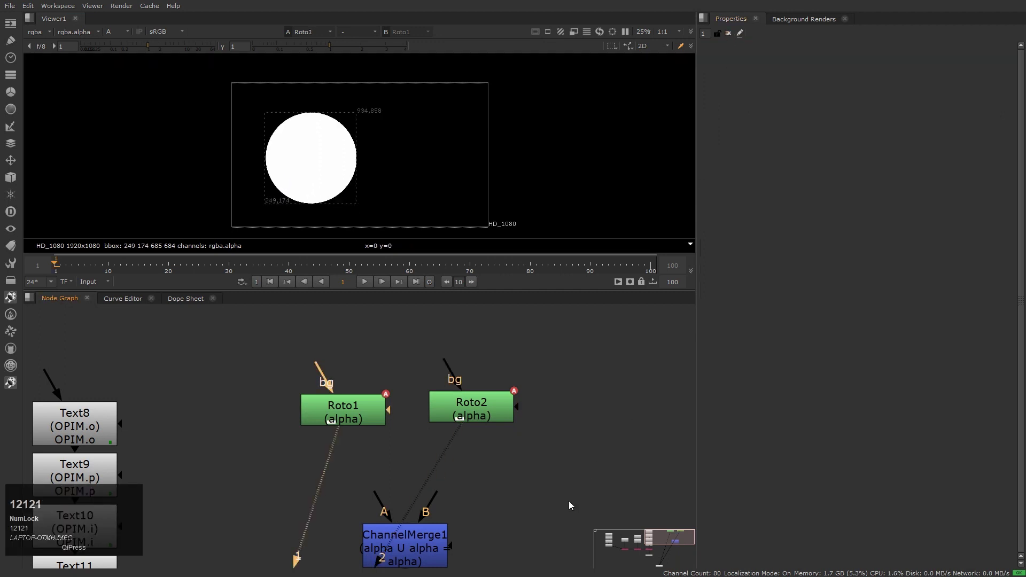
Connect ChannelMerge1's A input to Roto1 and B input to Roto2, centre it beneath them, and view its result.
middle_click(525, 479)
left_click_drag(449, 519, 498, 500)
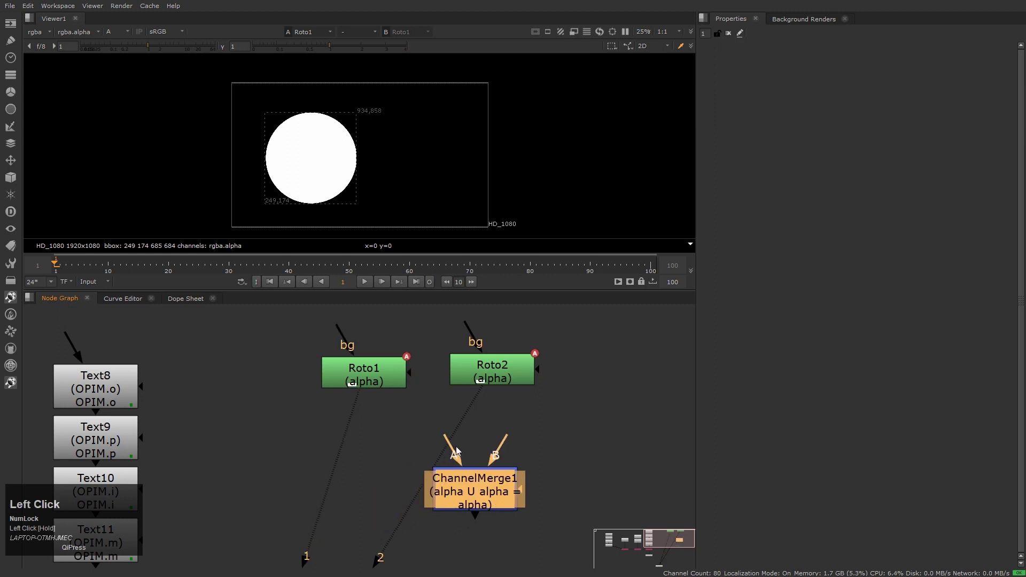
left_click_drag(452, 449, 369, 380)
left_click_drag(507, 445, 511, 379)
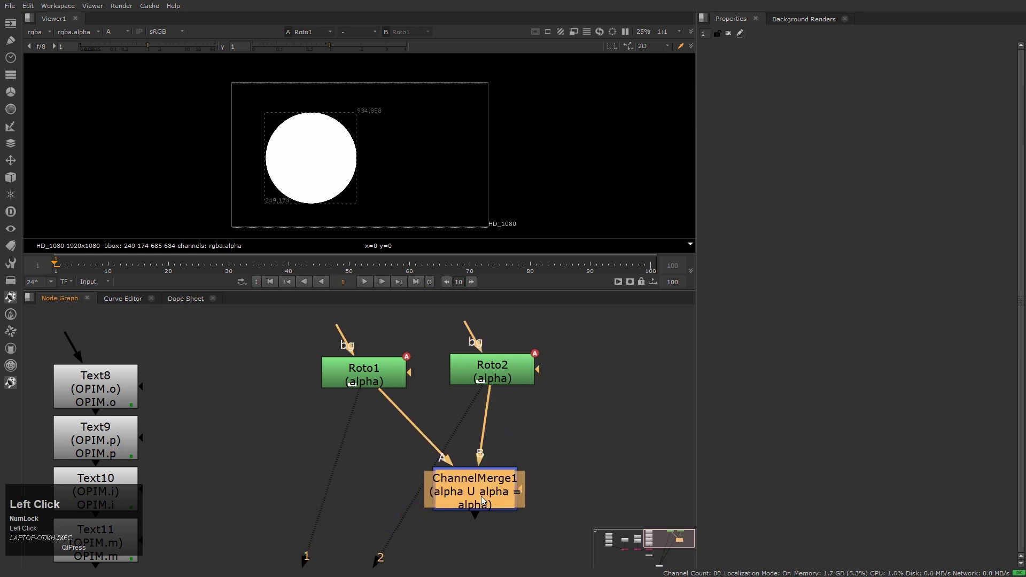
left_click_drag(481, 496, 421, 460)
key("1")
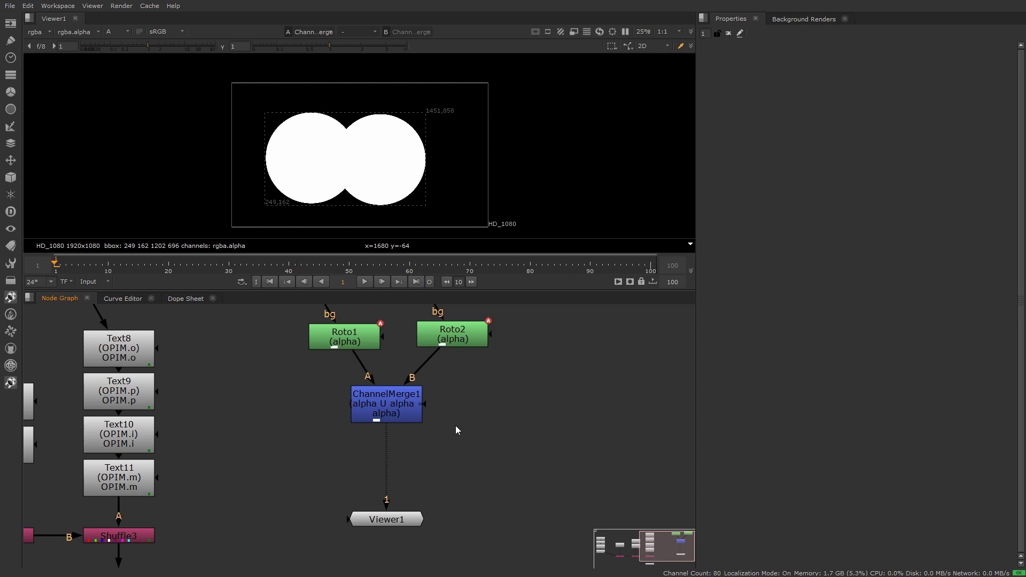
Open ChannelMerge1's properties and lower the viewer gain to 0.105.
double_click(409, 413)
left_click(773, 94)
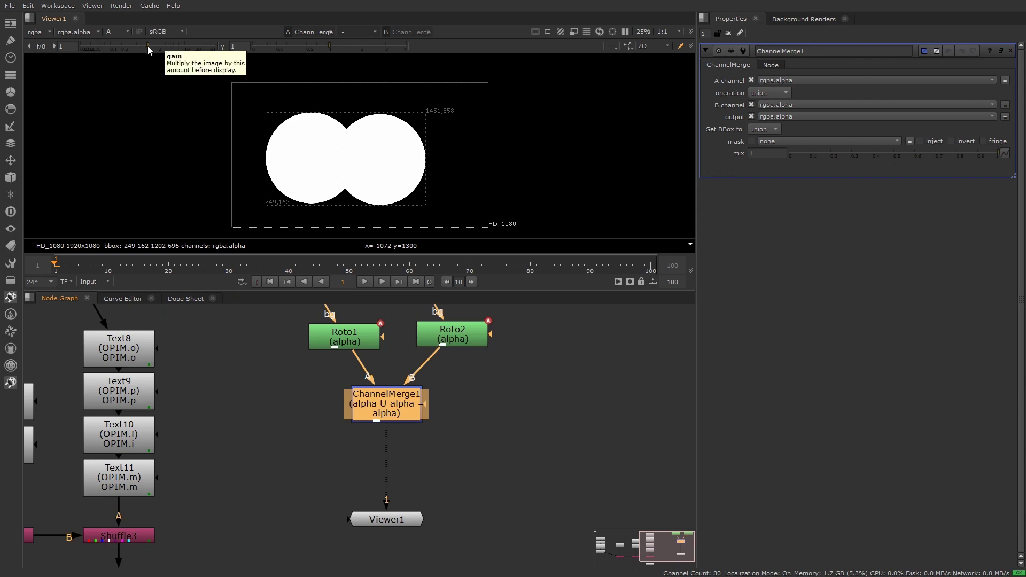
left_click_drag(147, 46, 112, 47)
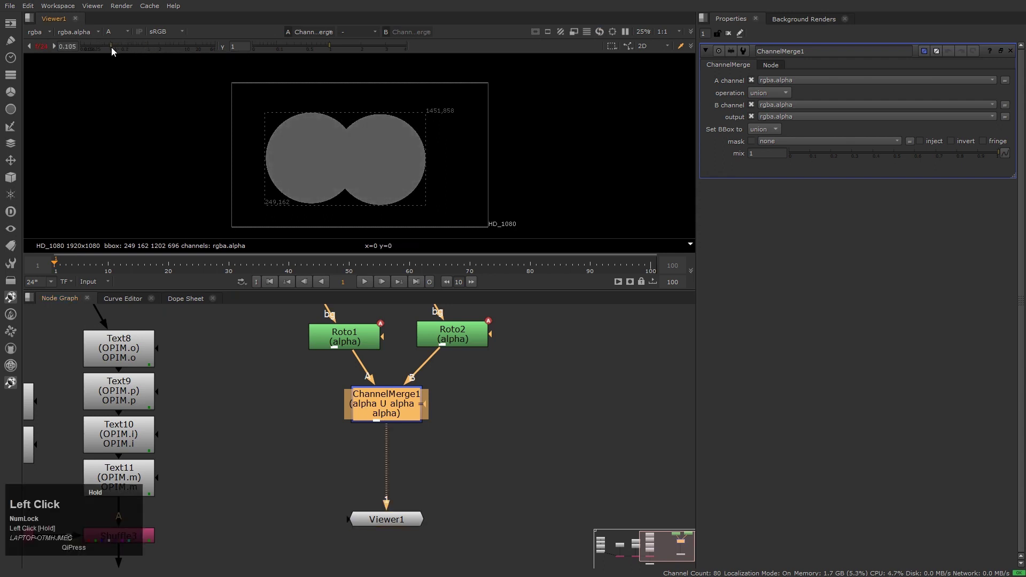
Set ChannelMerge1's operation to plus and inspect the area where the two circles overlap.
left_click(769, 94)
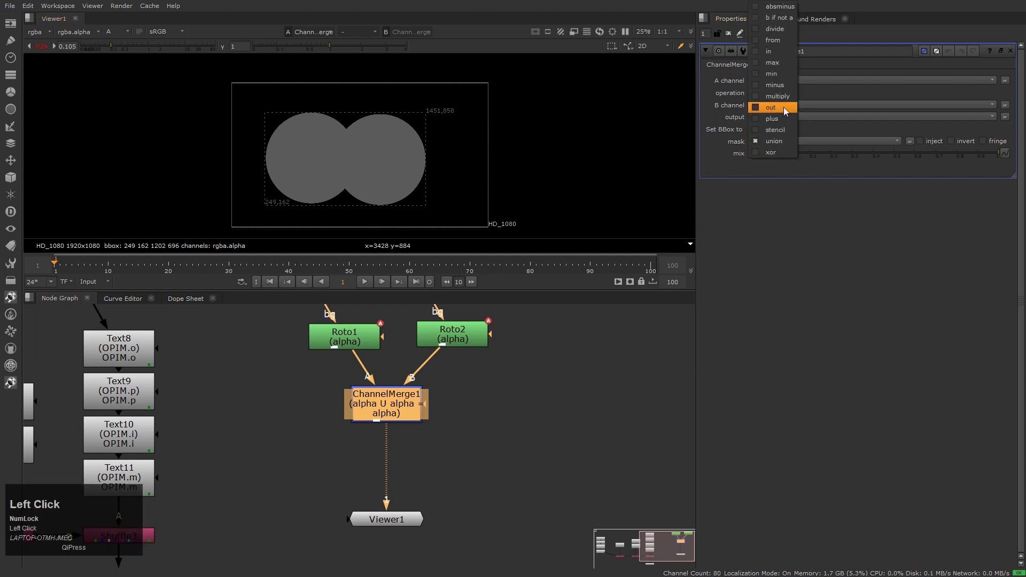
left_click(785, 120)
scroll(347, 175, "up", 2)
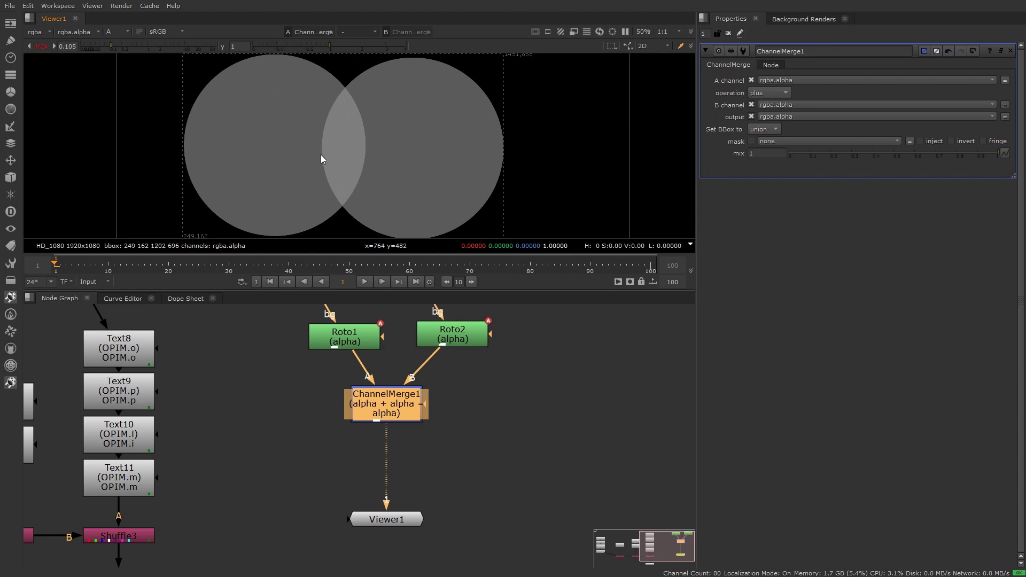
scroll(336, 147, "down", 2)
scroll(310, 156, "up", 2)
scroll(289, 165, "up", 1)
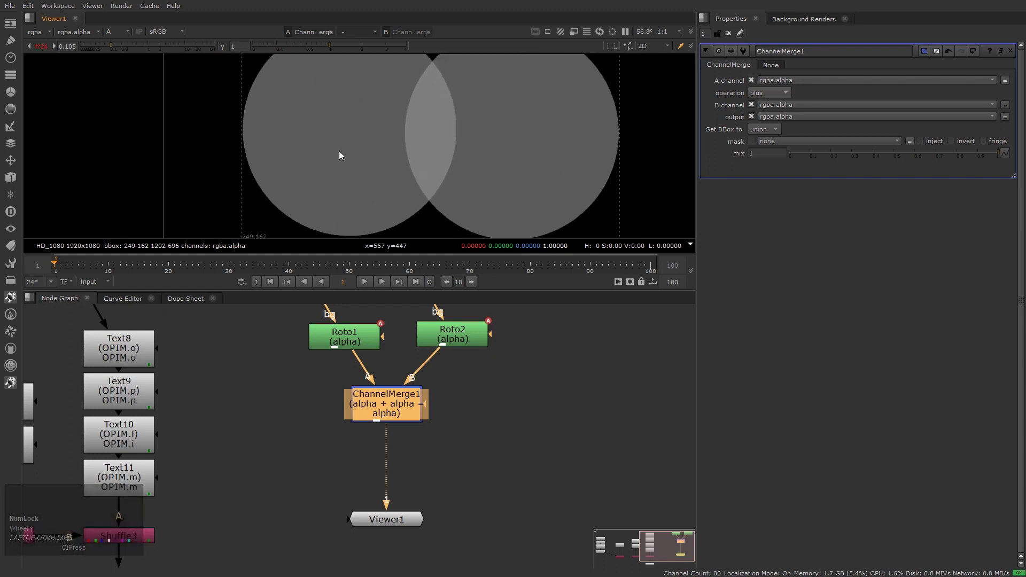
Sample the average alpha of small areas inside the Roto1 circle and on the background outside it.
left_click_drag(323, 126, 360, 156, "ctrl+shift")
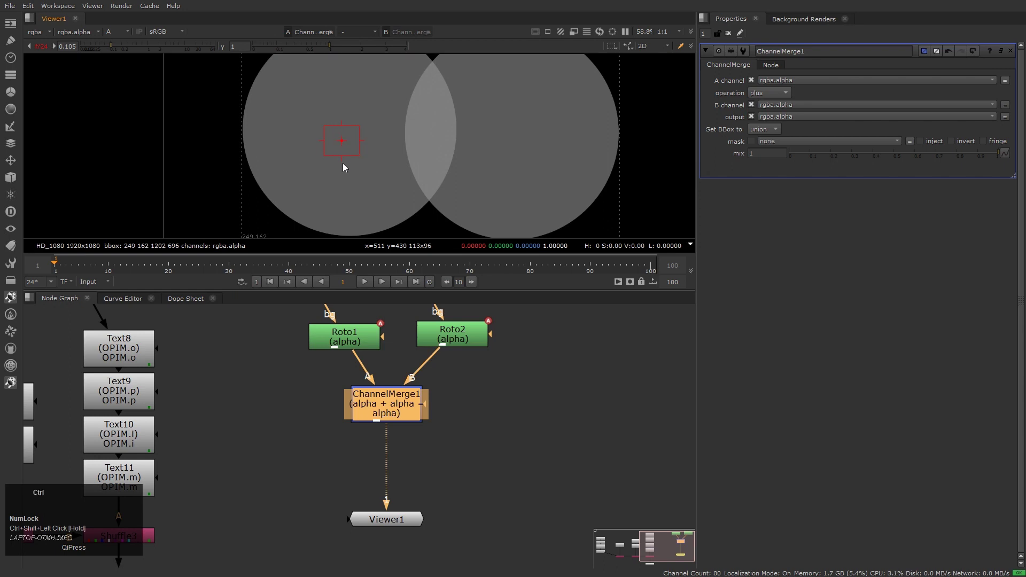
left_click_drag(287, 102, 316, 132, "ctrl+shift")
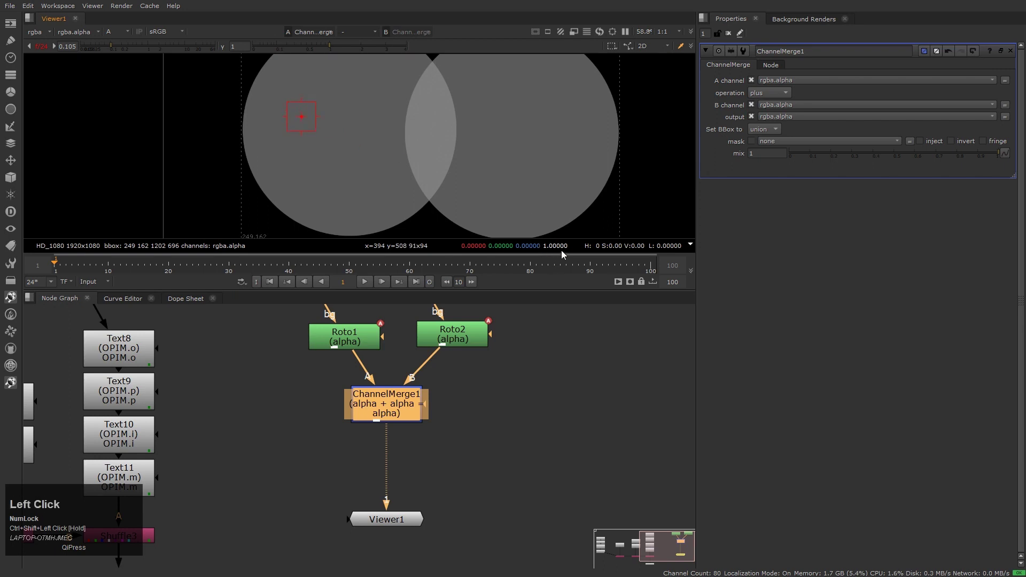
left_click_drag(189, 156, 221, 183, "ctrl+shift")
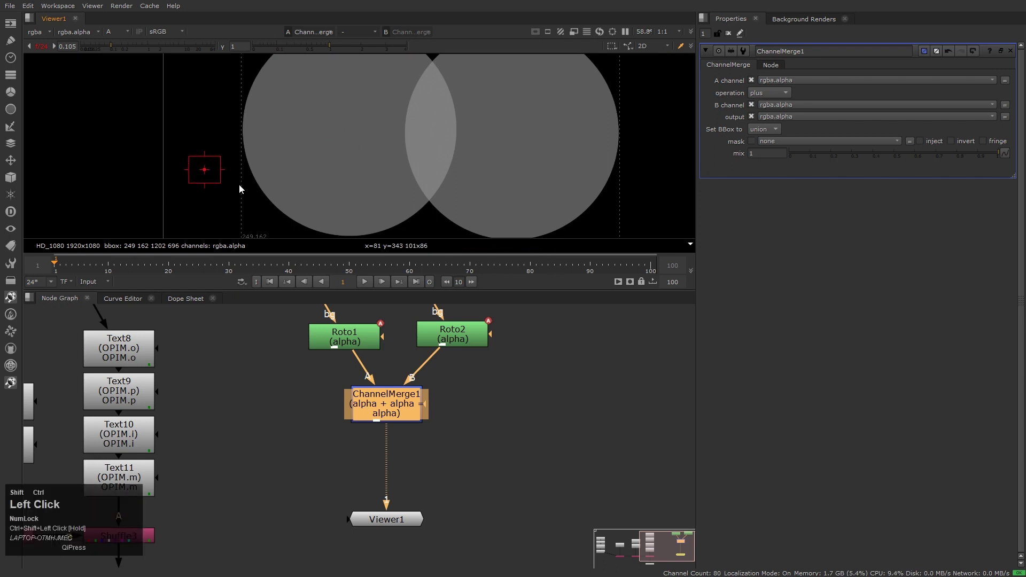
left_click_drag(251, 216, 267, 227, "ctrl+shift")
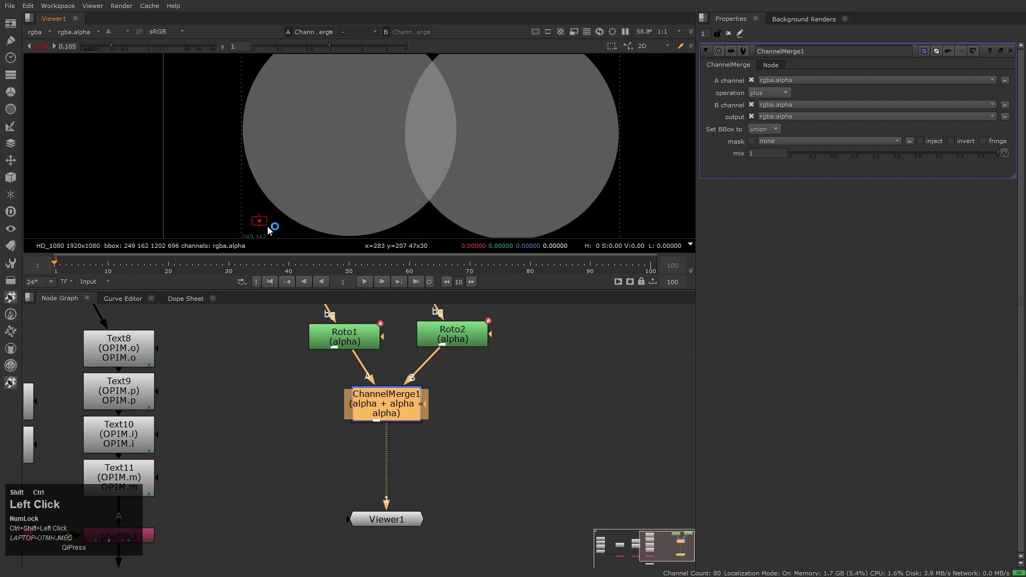
Sample the average alpha of an area inside the Roto2 circle and one in the overlap of both circles.
middle_click_drag(486, 166, 456, 165)
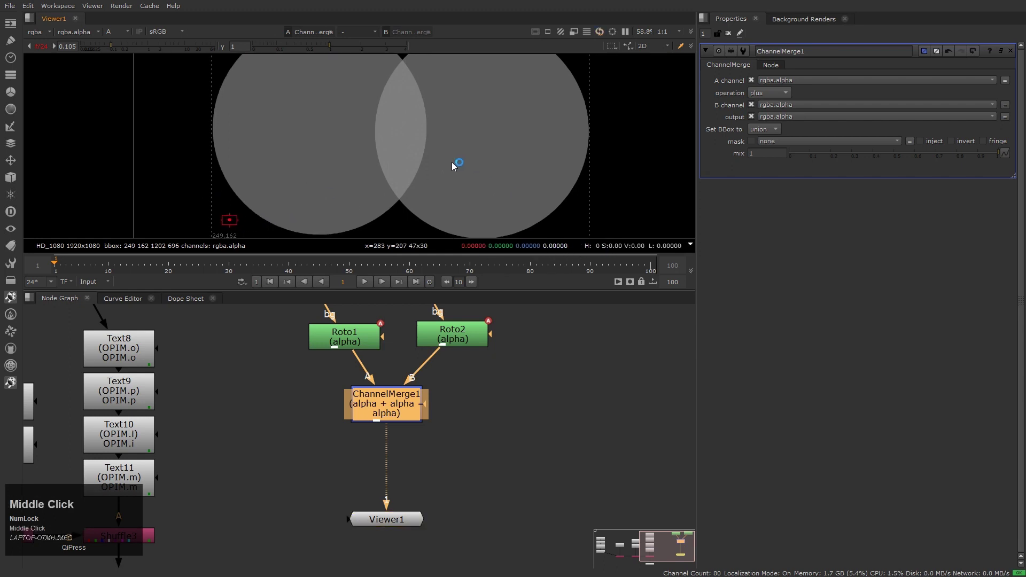
left_click_drag(480, 128, 516, 168, "ctrl+shift")
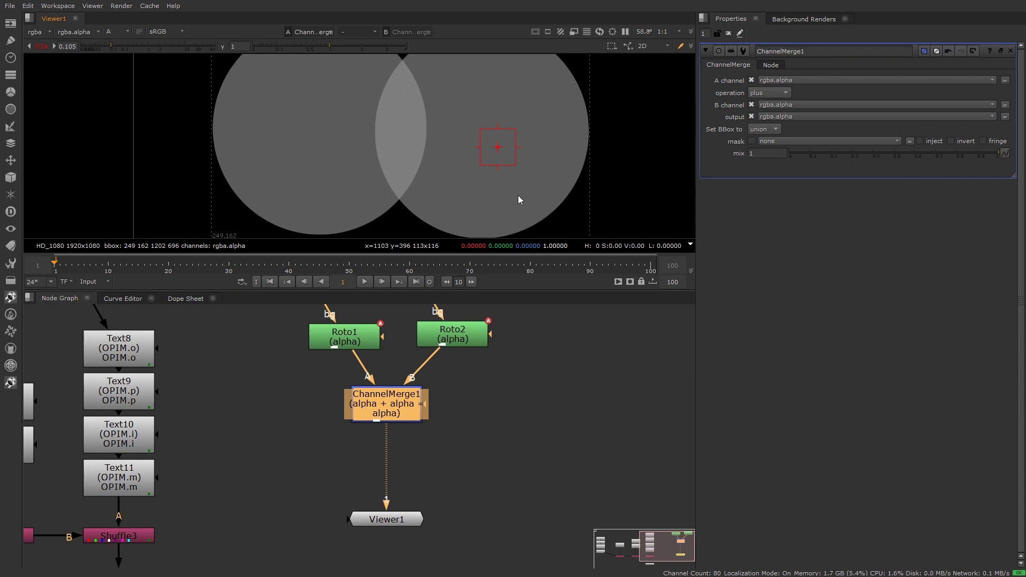
left_click_drag(388, 124, 411, 142, "ctrl+shift")
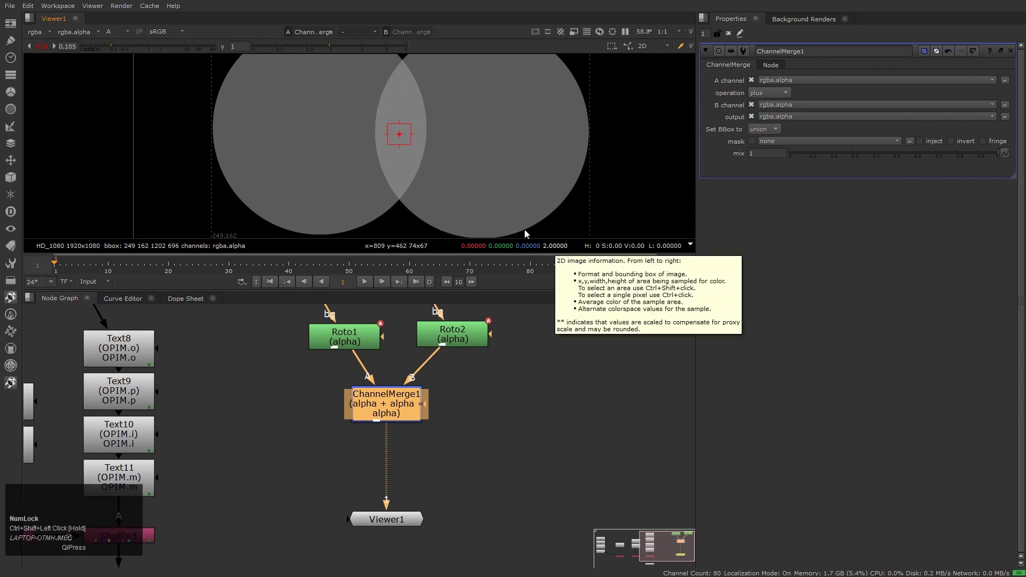
scroll(457, 167, "up", 1)
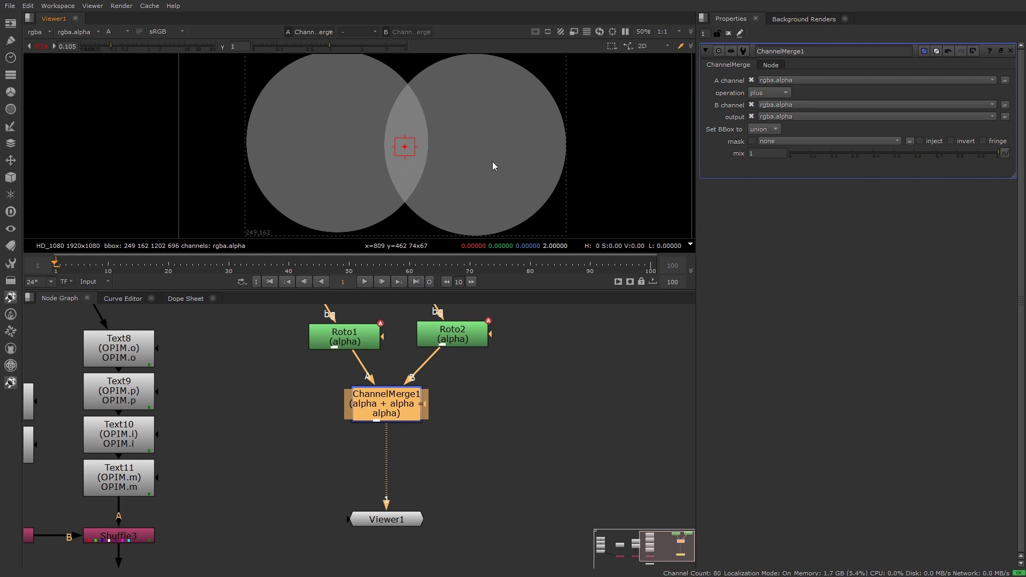
View Roto1 and Roto2 separately to compare their alphas at the sampled overlap area, ending on ChannelMerge1's result.
left_click(355, 342)
key("1")
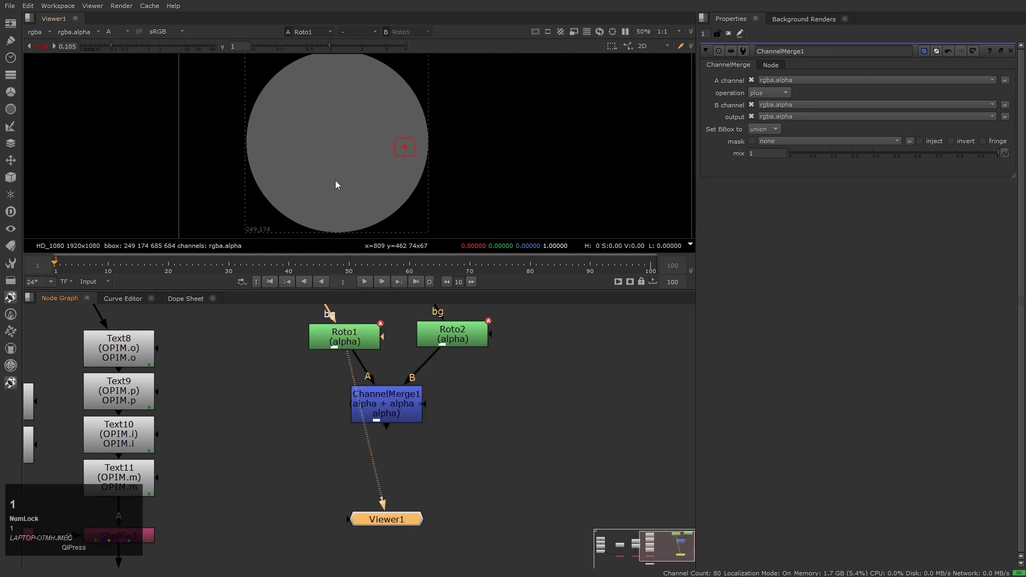
key("2")
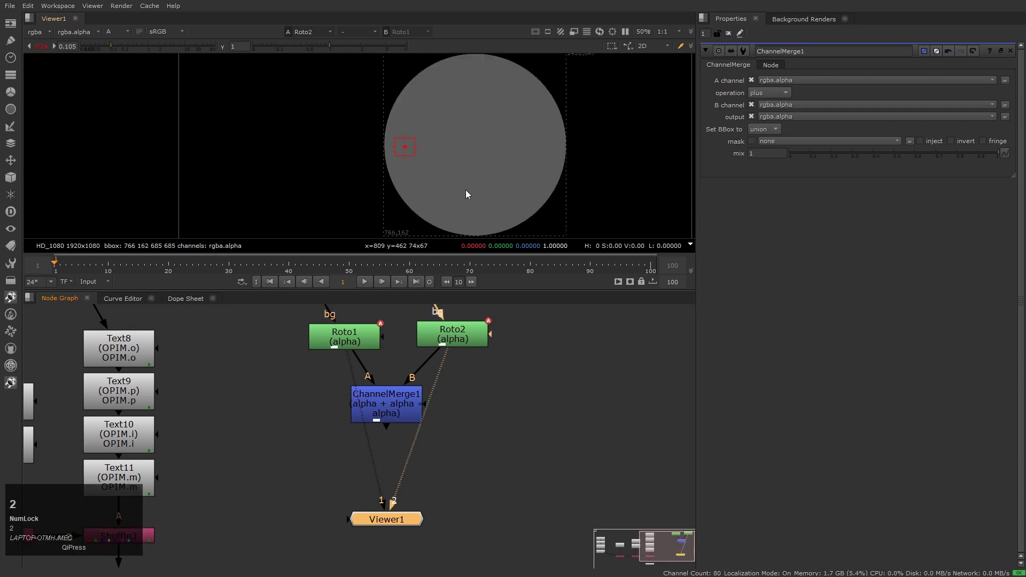
left_click(444, 402)
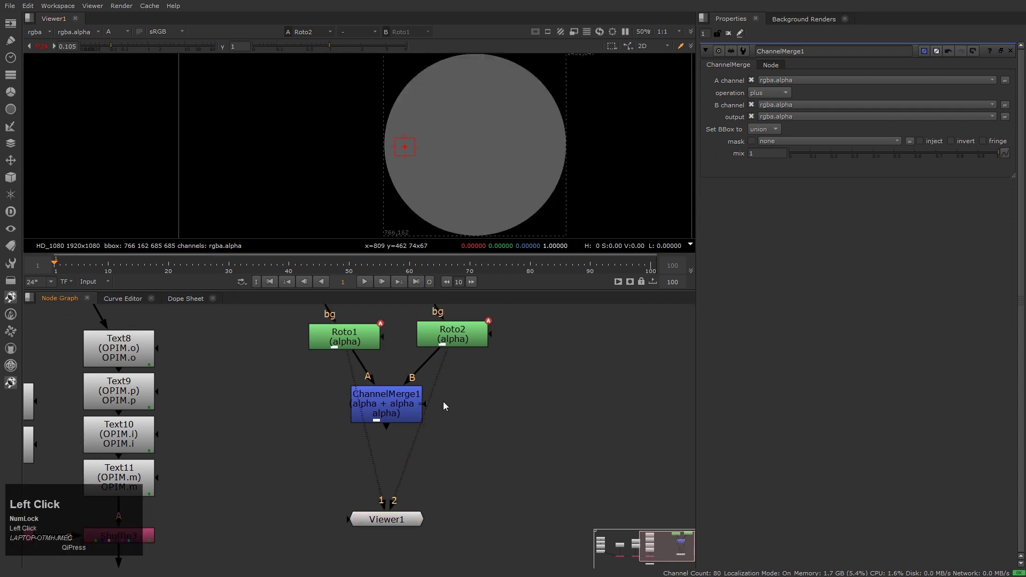
left_click(403, 401)
key("1")
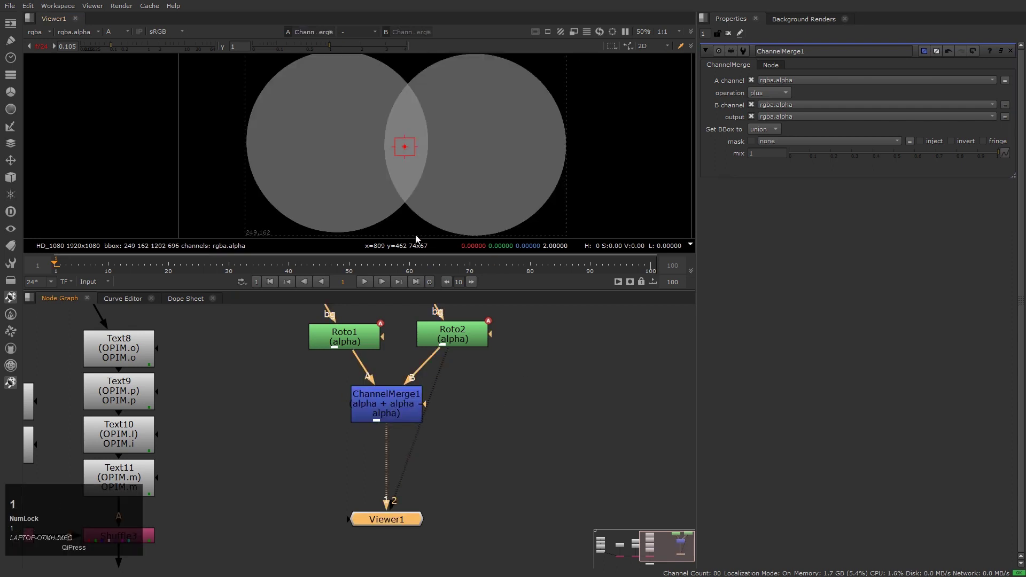
scroll(402, 184, "up", 3)
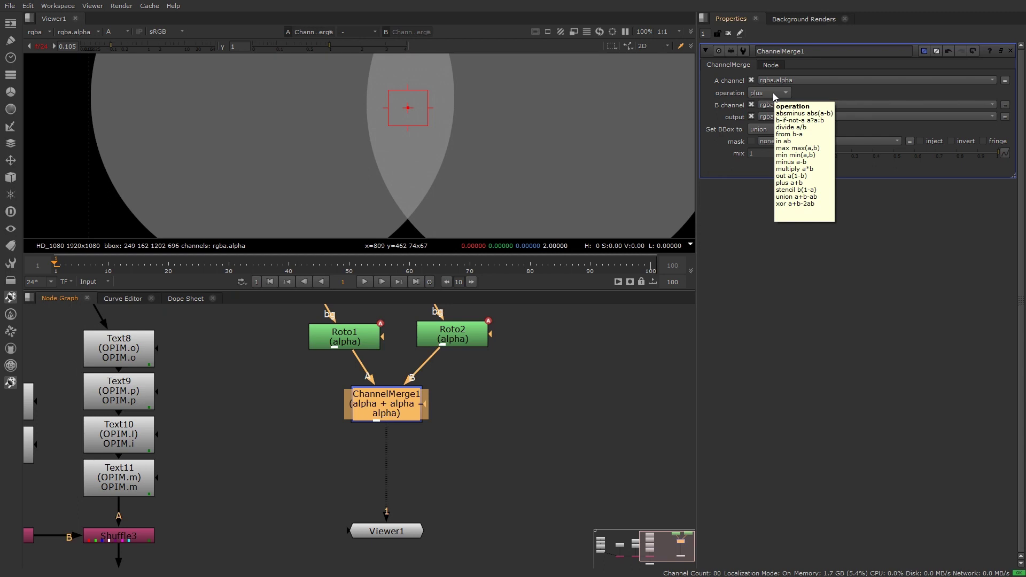
Move ChannelMerge1 slightly lower and add a second ChannelMerge node beside it.
left_click(418, 431)
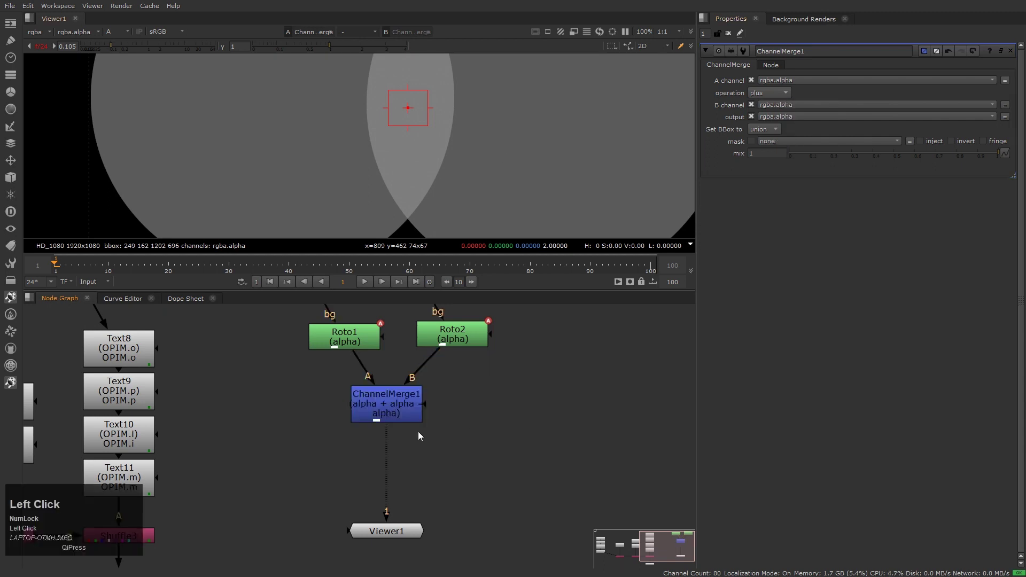
left_click_drag(398, 408, 398, 420)
left_click(537, 454)
middle_click(482, 433)
middle_click_drag(482, 434, 450, 425)
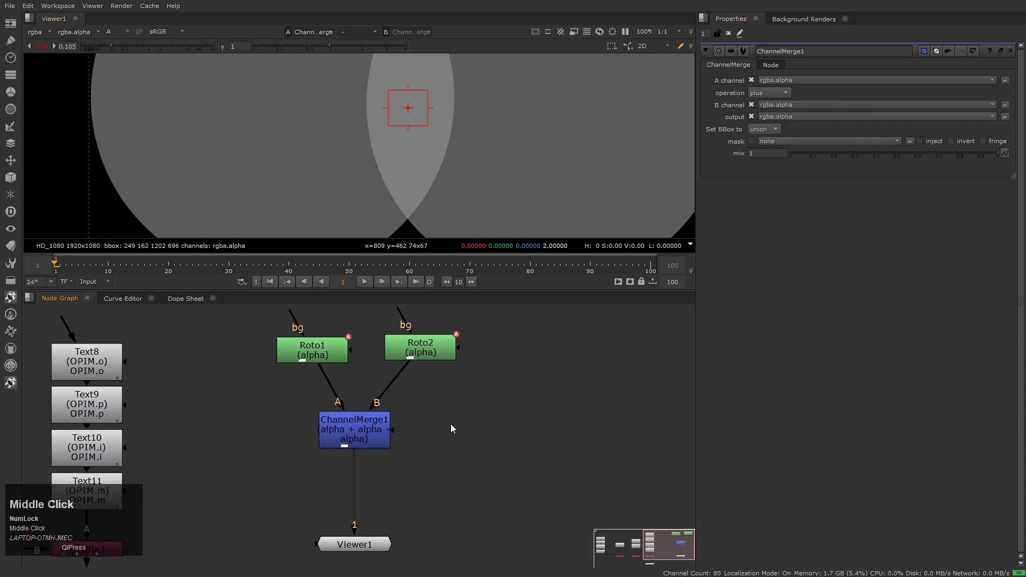
left_click(451, 425)
key("Tab")
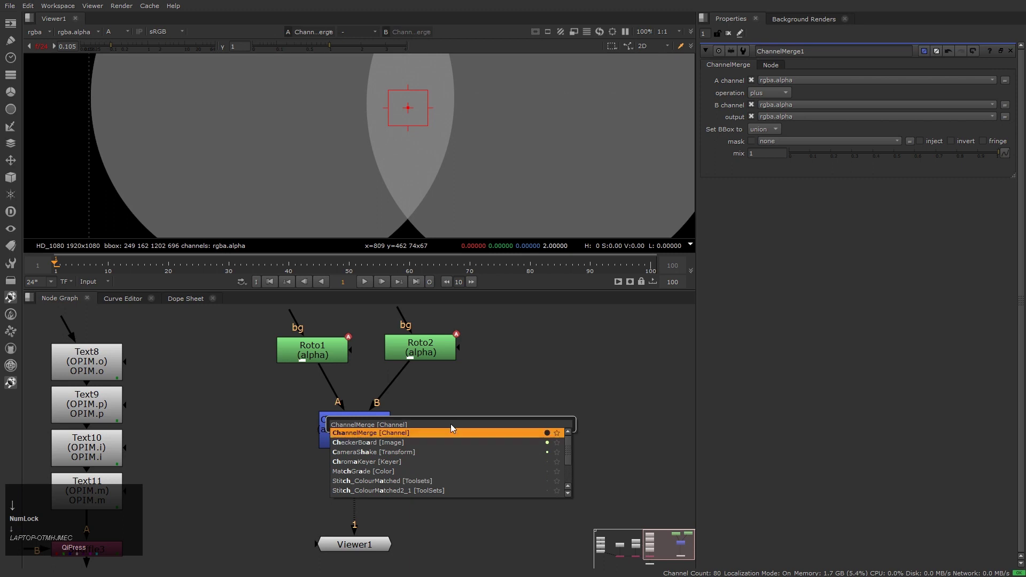
key("Return")
Connect ChannelMerge2's A input to Roto1 and B input to Roto2, and view its result.
left_click(416, 389)
left_click_drag(418, 391, 312, 350)
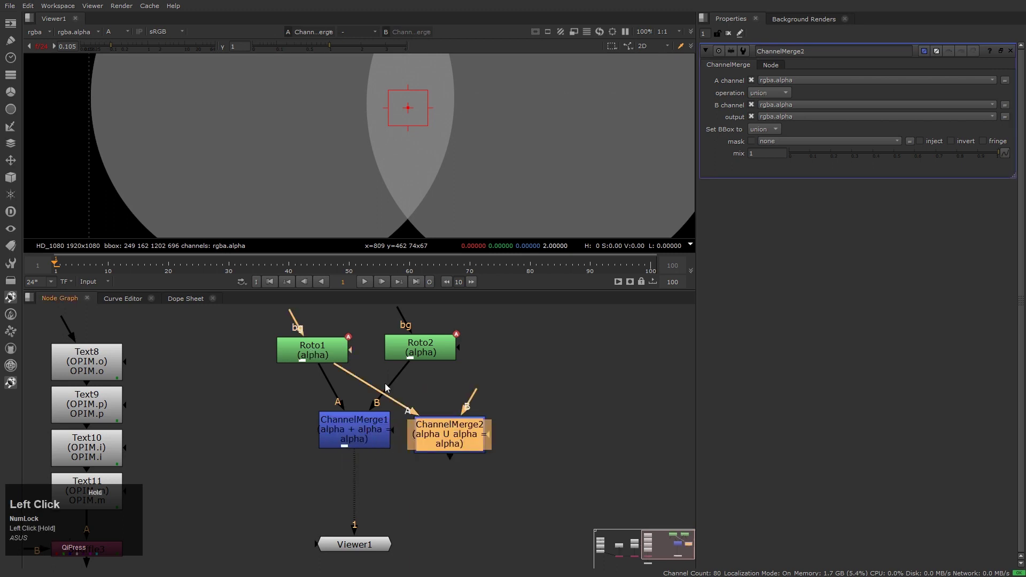
left_click_drag(473, 394, 420, 350)
left_click_drag(451, 442, 458, 439)
key("1")
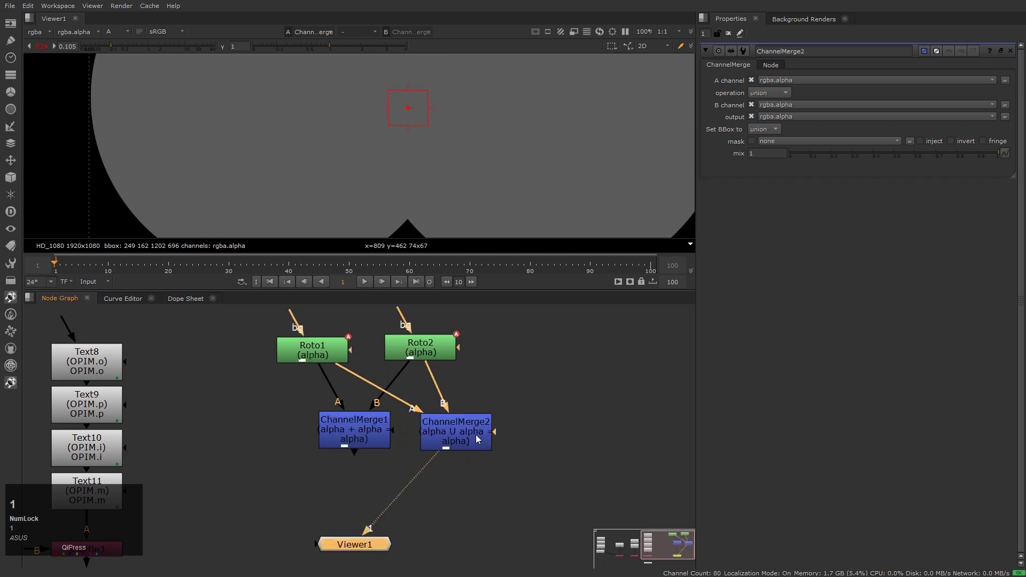
Set ChannelMerge2's operation to multiply and inspect the resulting alpha in the viewer.
left_click(786, 92)
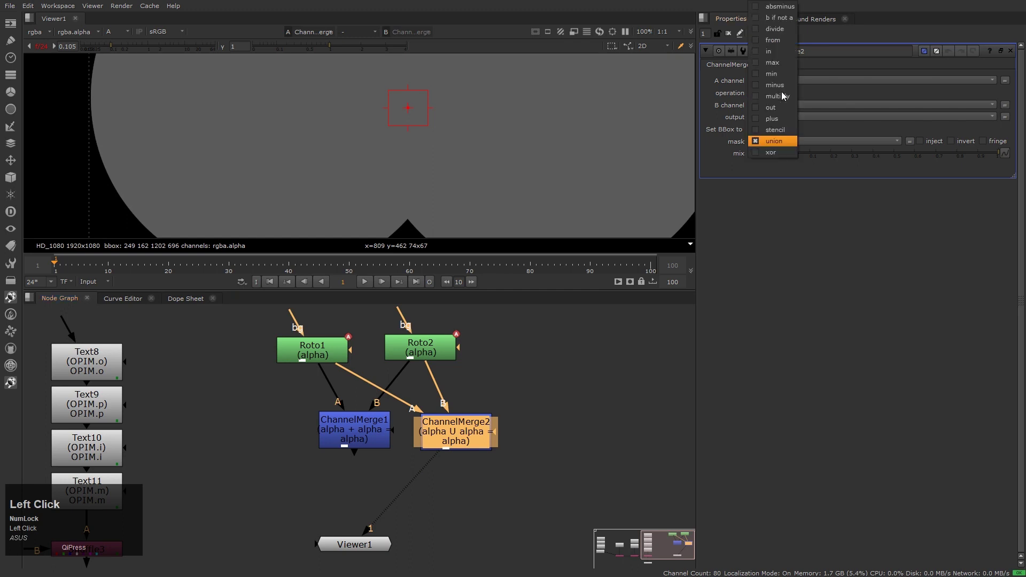
left_click(770, 99)
scroll(384, 171, "down", 2)
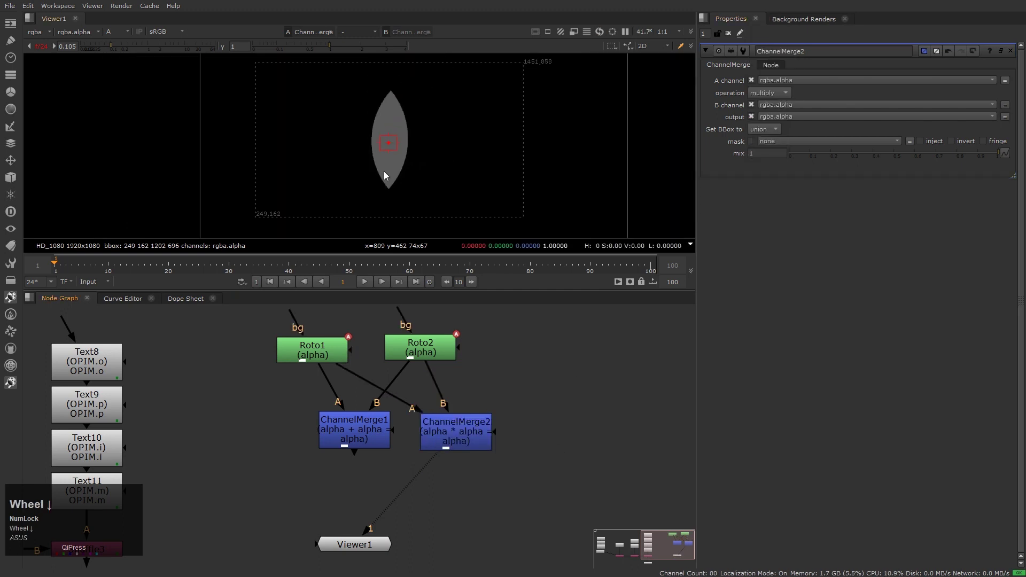
scroll(384, 171, "up", 2)
middle_click_drag(384, 171, 427, 197)
scroll(429, 198, "up", 1)
scroll(428, 197, "down", 2)
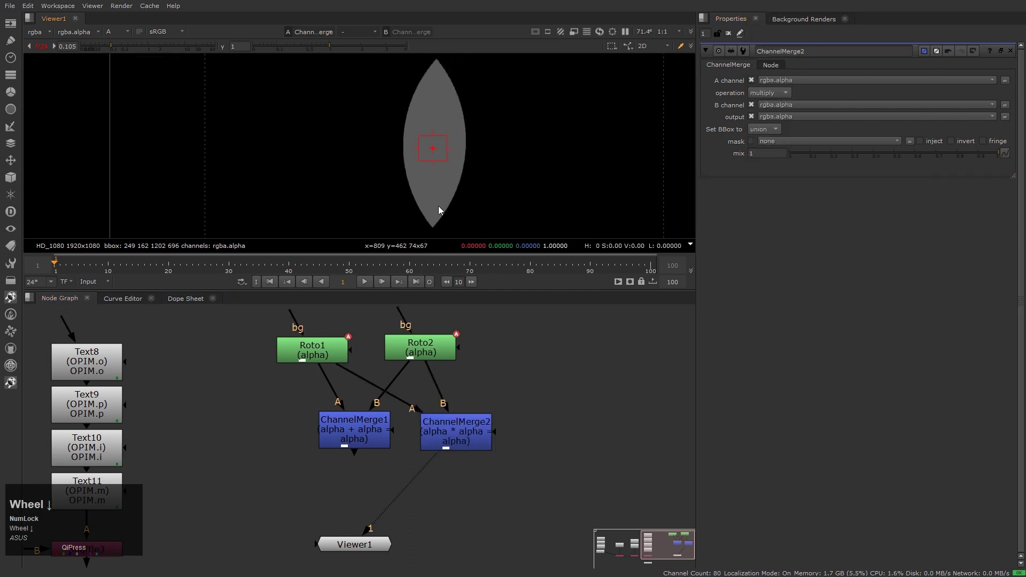
Assign Roto1 to viewer input 1 and alternate with Roto2 on input 2 to compare both alphas around the sampled area.
left_click(536, 433)
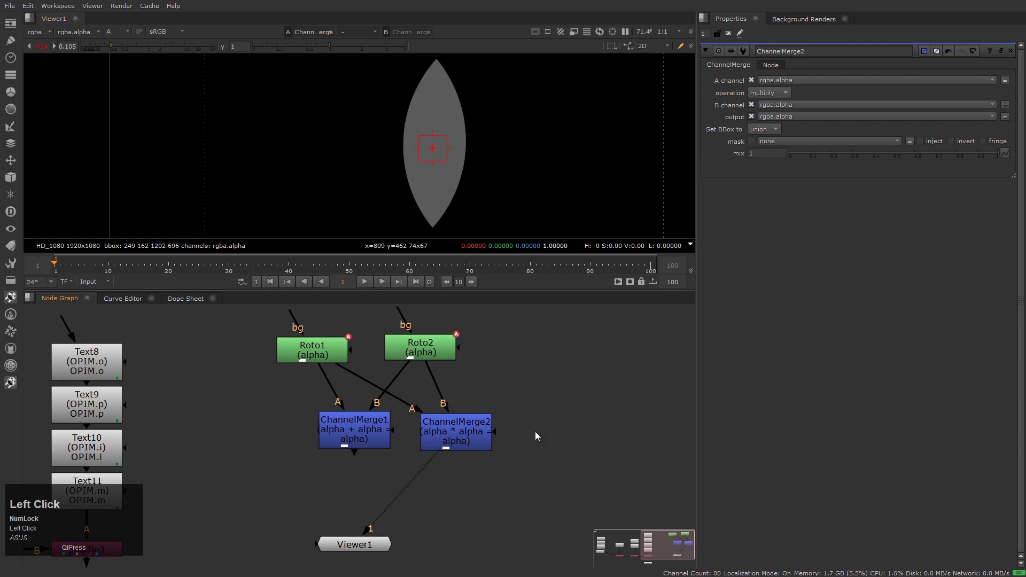
left_click(317, 350)
key("1")
key("2")
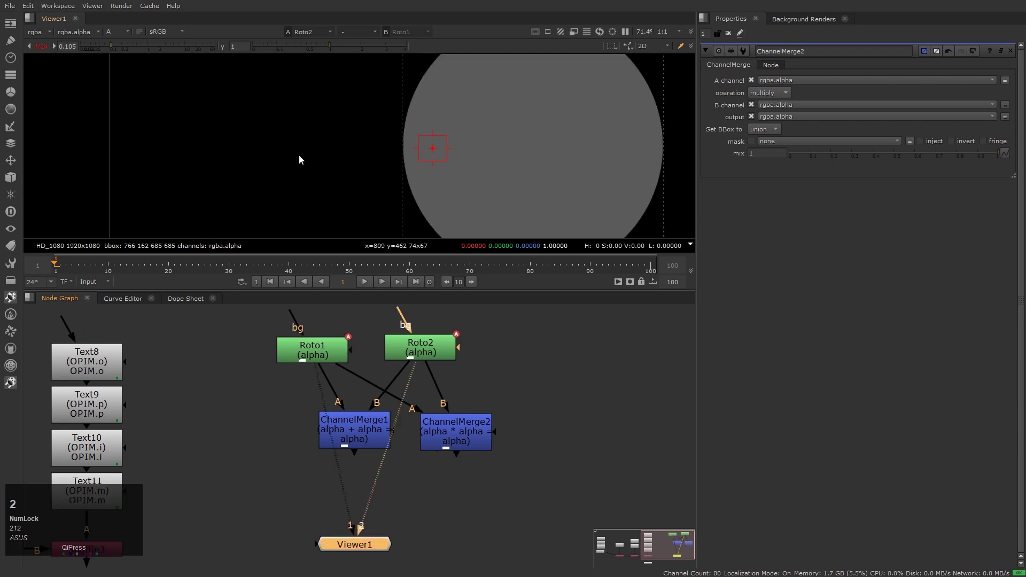
key("1")
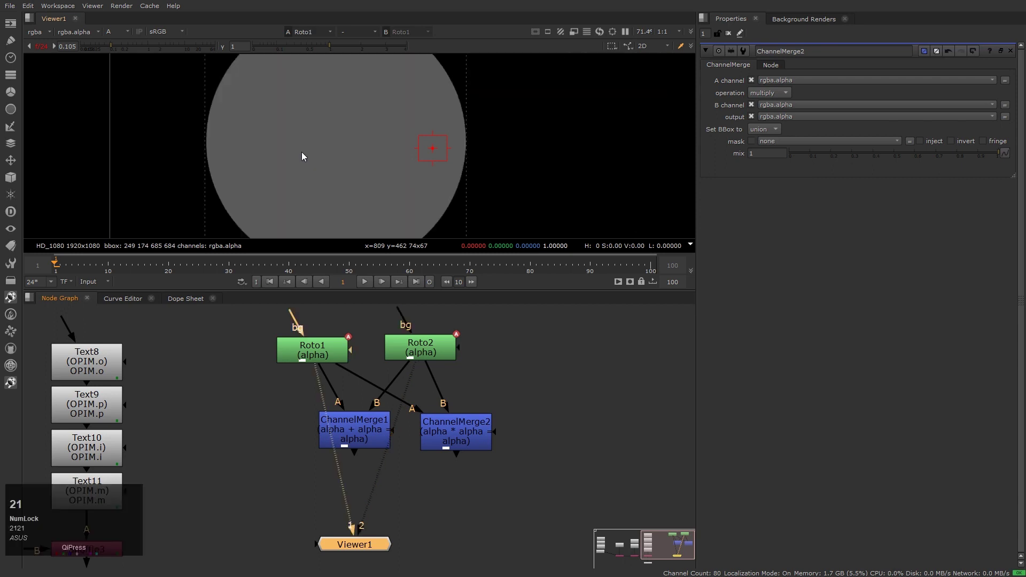
key("2")
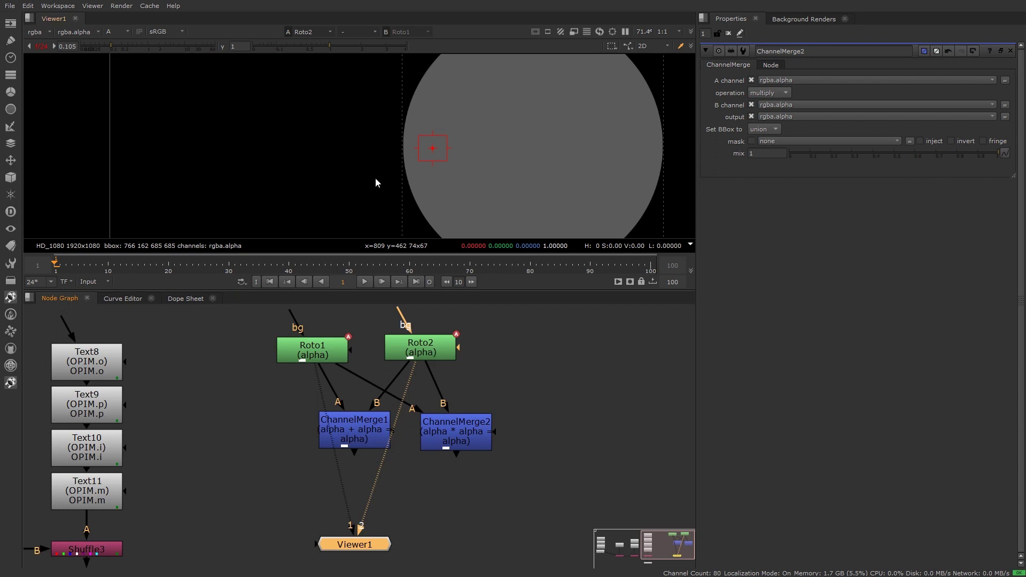
key("1")
key("2")
key("1")
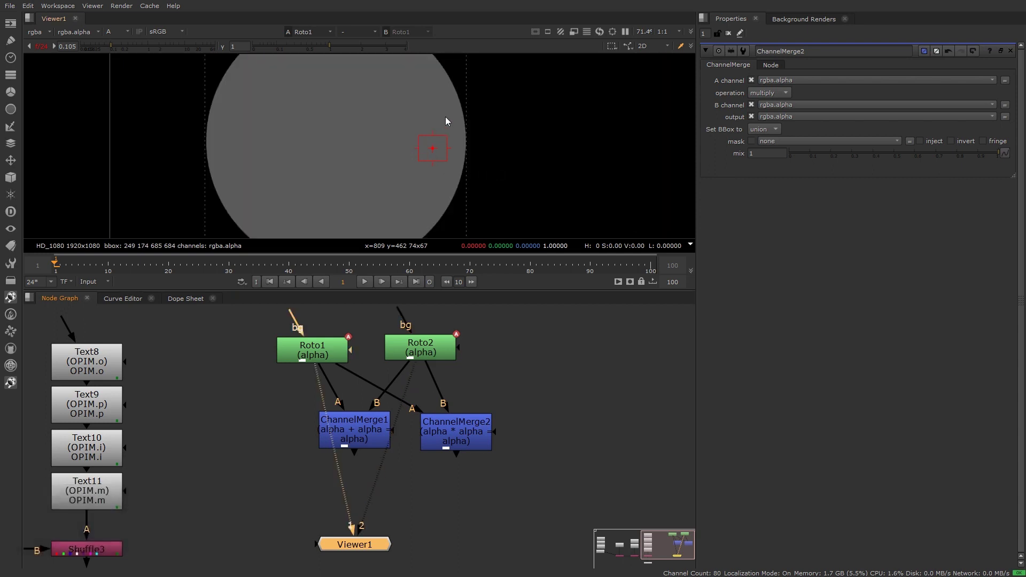
key("2")
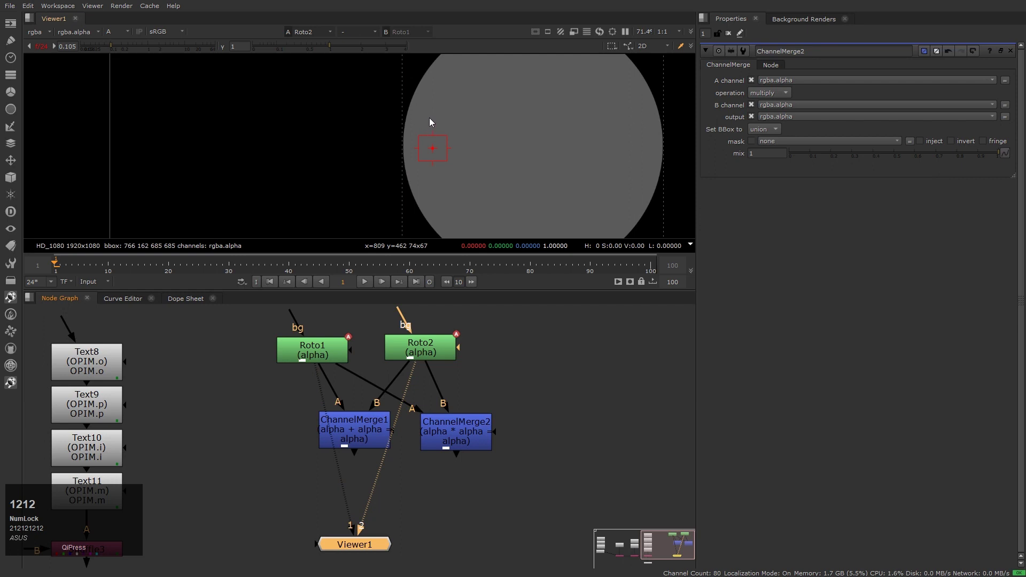
key("1")
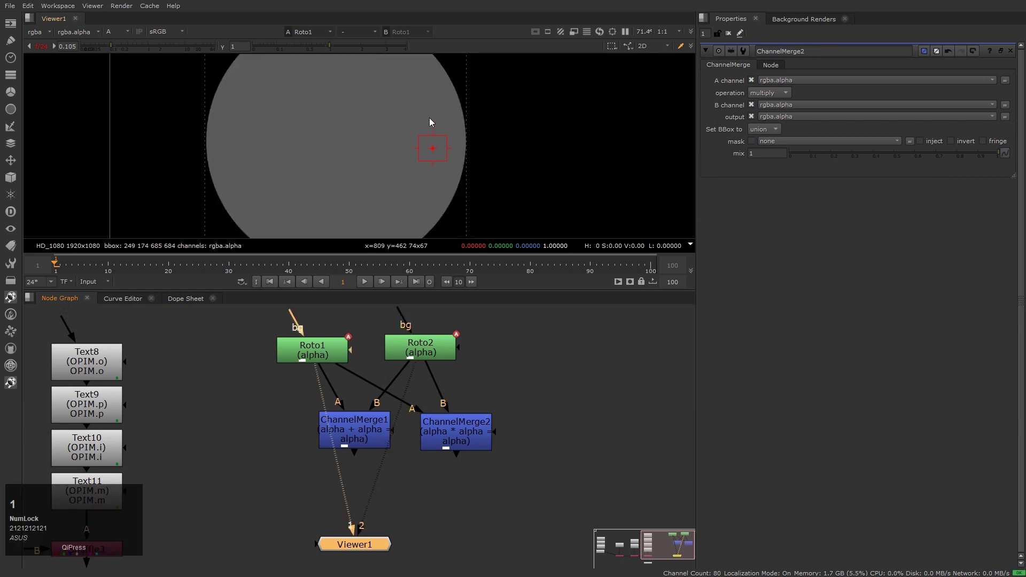
key("2")
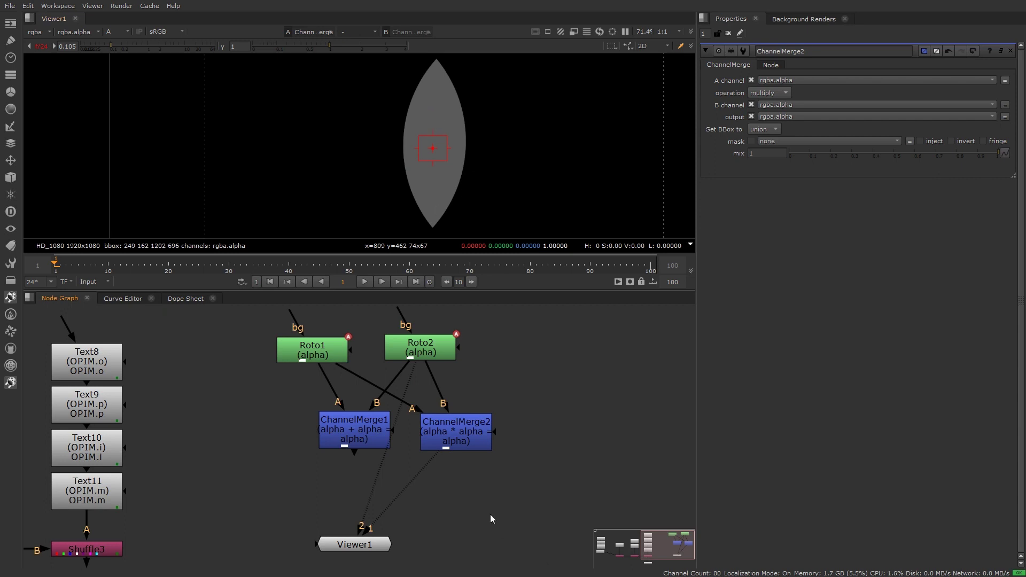
Display ChannelMerge1's plus result in the viewer to compare it with ChannelMerge2's multiply result.
scroll(396, 457, "up", 2)
left_click(342, 428)
key("1")
scroll(445, 500, "down", 4)
scroll(417, 521, "up", 2)
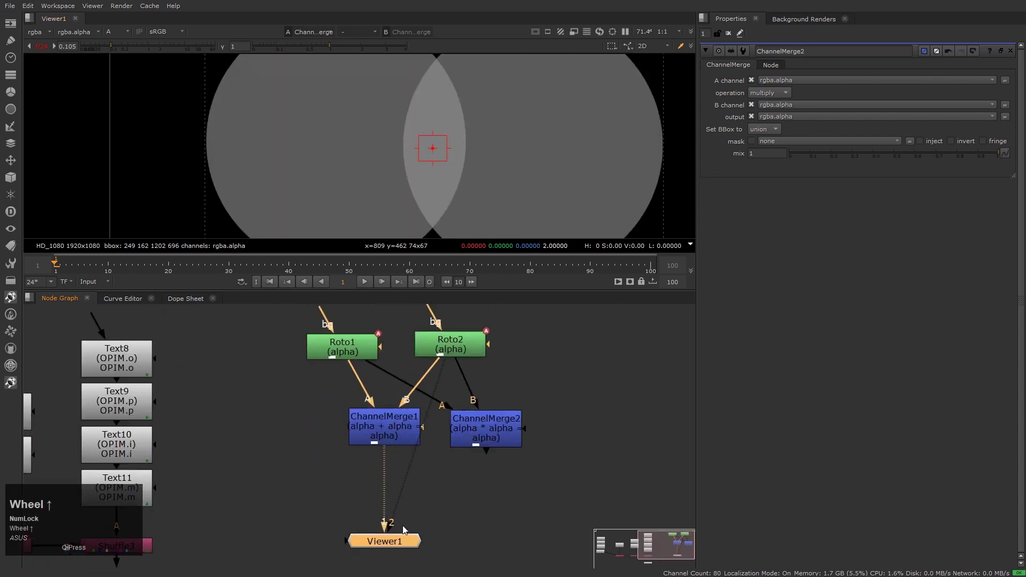
Add a ChannelMerge node below the two merges, connecting its A input to ChannelMerge1 and its B input to ChannelMerge2.
left_click(436, 528)
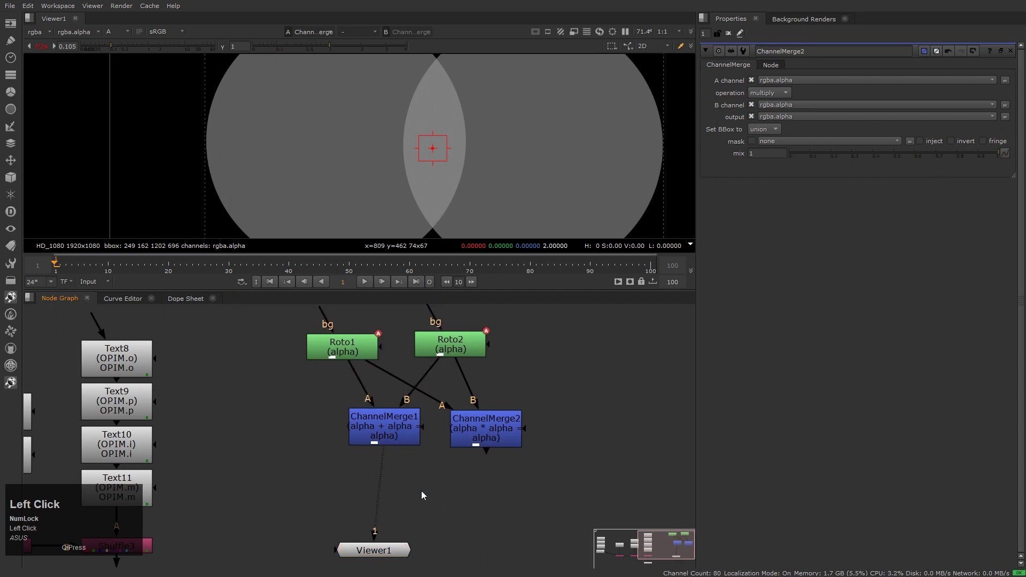
key("Tab")
type("cha")
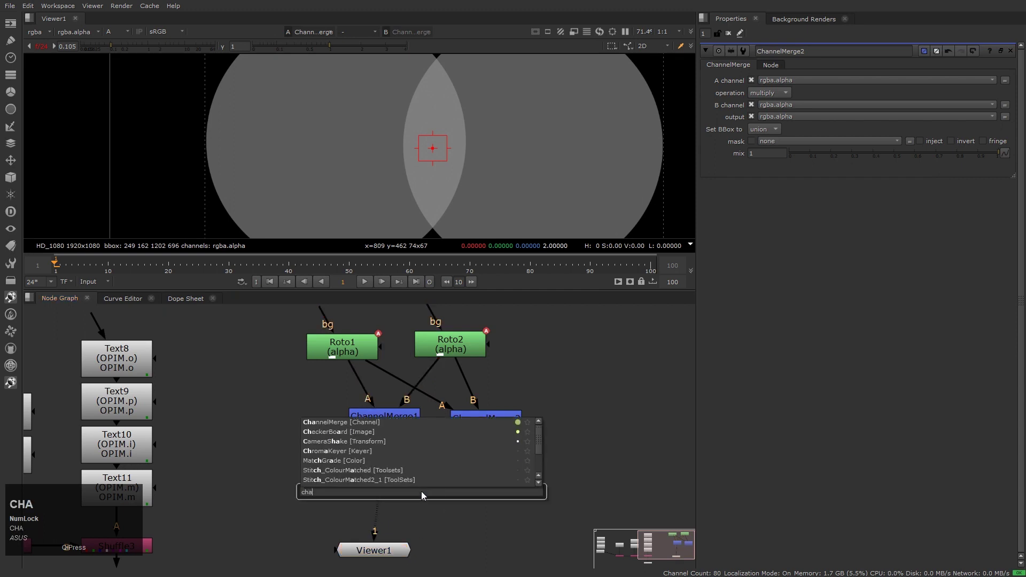
key("Down")
key("Return")
left_click_drag(411, 487, 383, 430)
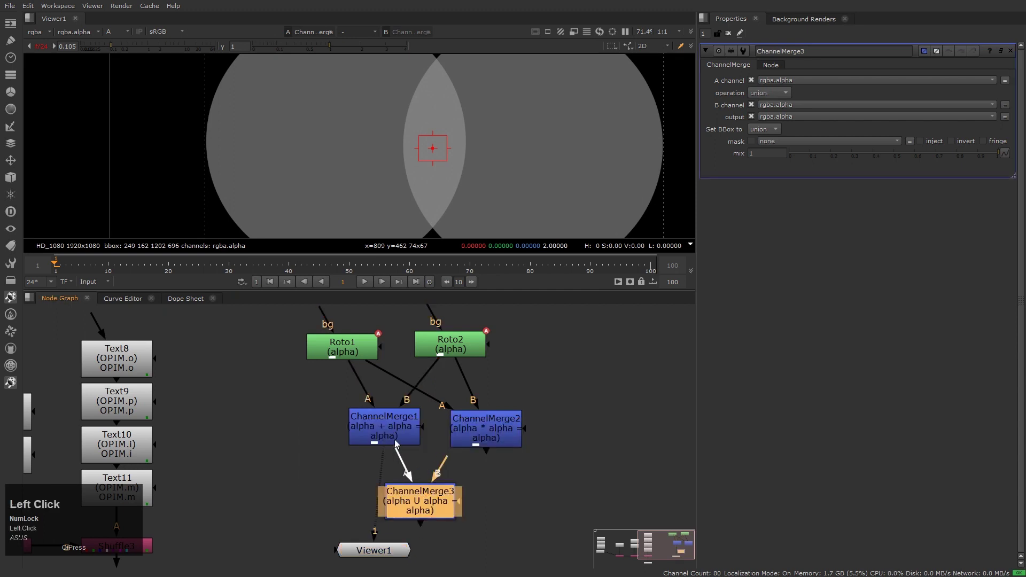
left_click_drag(452, 470, 484, 431)
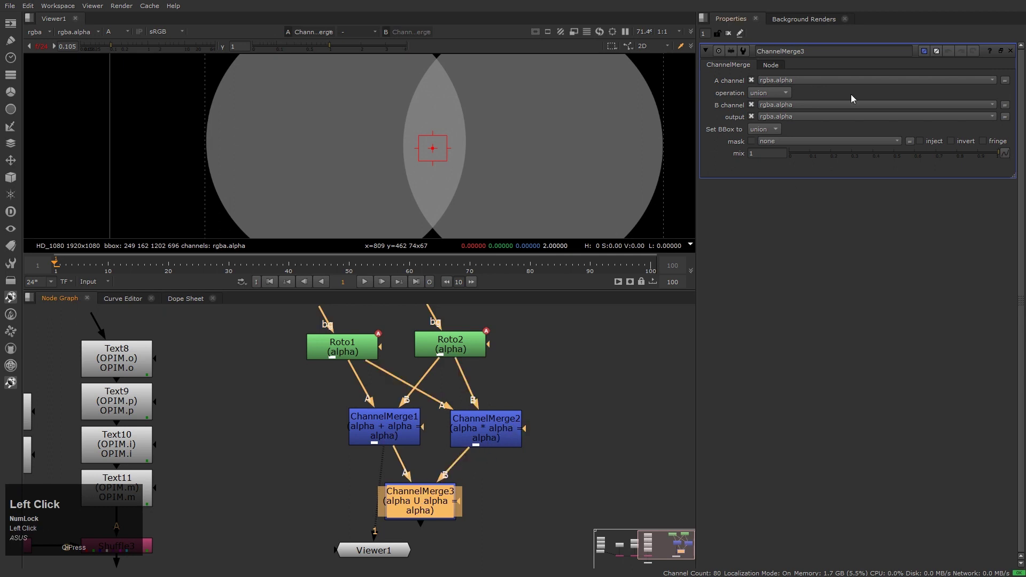
Set ChannelMerge3's operation to minus, view its result, and align the node between the two merges above it.
left_click(783, 98)
left_click(774, 84)
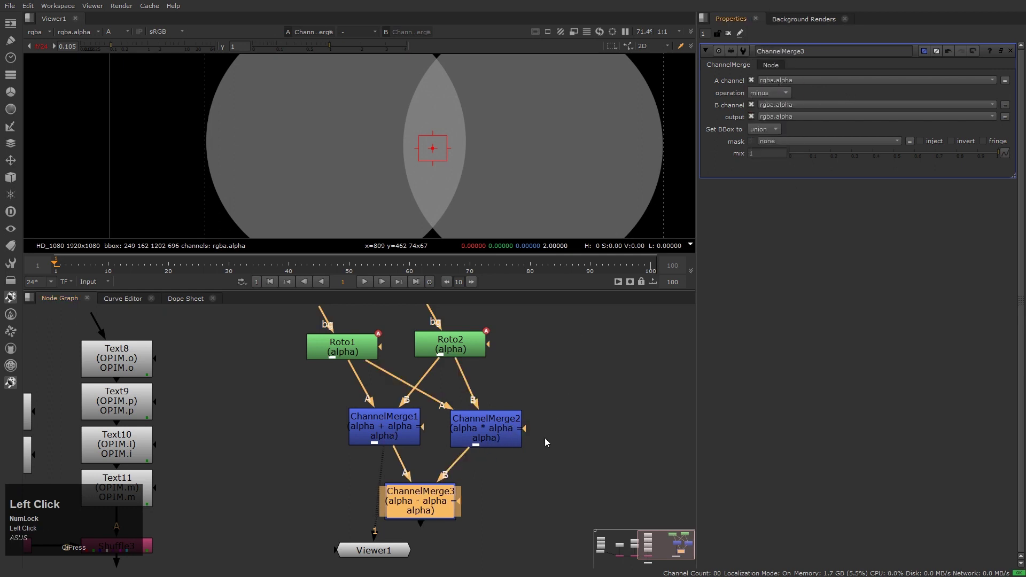
key("1")
left_click_drag(437, 513, 450, 507)
left_click(495, 532)
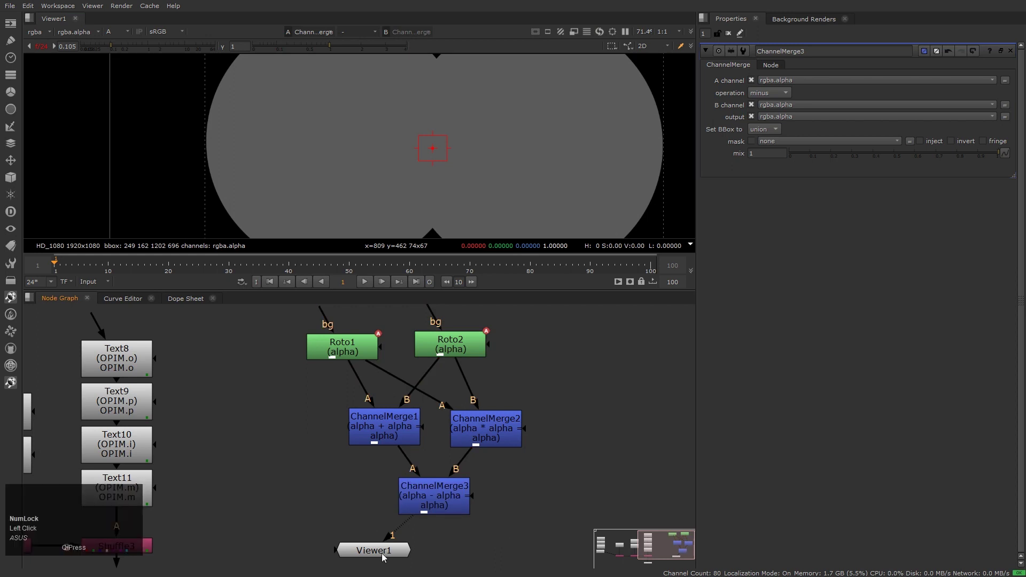
Move Viewer1 aside and add another ChannelMerge above it, with its A input connected to Roto1 and B input to Roto2.
left_click_drag(379, 555, 261, 560)
left_click(248, 458)
key("Tab")
type("cha")
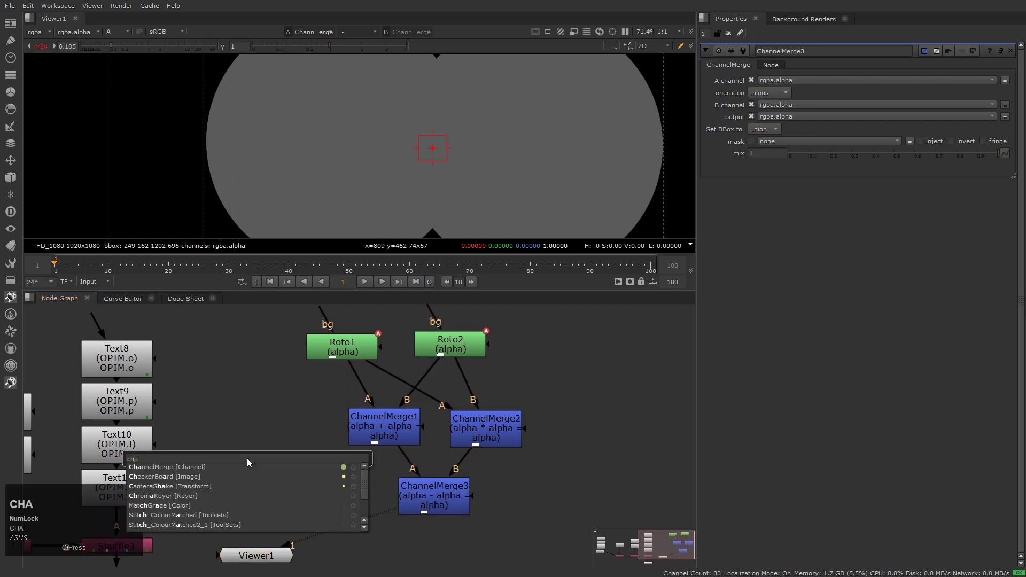
key("Down")
key("Return")
left_click_drag(231, 437, 336, 347)
left_click_drag(272, 434, 469, 338)
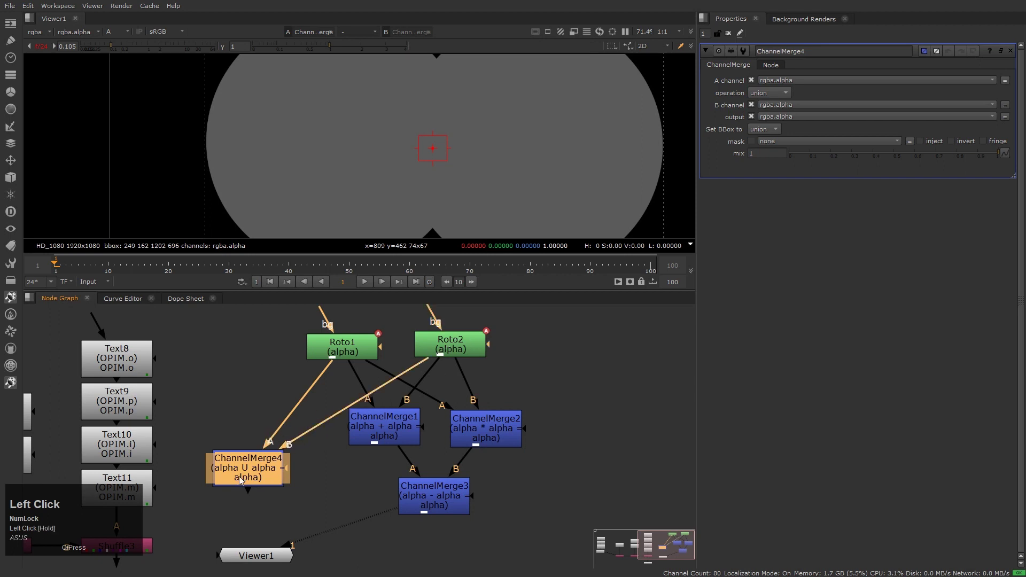
Show ChannelMerge4's union result on viewer input 1.
left_click(241, 476)
key("1")
left_click(259, 470)
left_click(236, 489)
left_click(235, 485)
key("1")
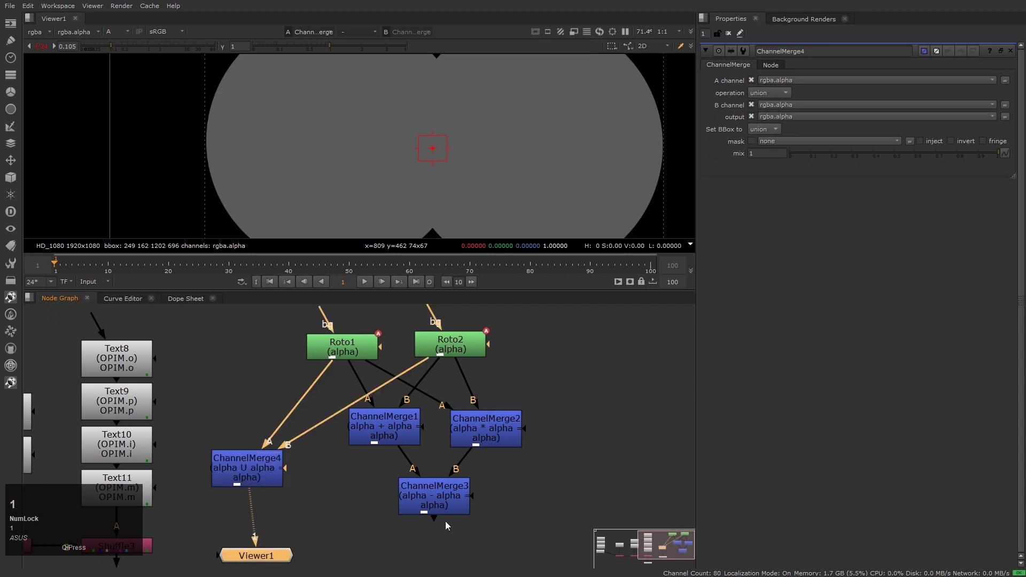
Assign ChannelMerge3 to viewer input 2 and alternate with input 1 to compare the minus result with ChannelMerge4's union.
left_click(443, 510)
key("2")
key("1")
key("2")
key("1")
key("2")
key("1")
key("2")
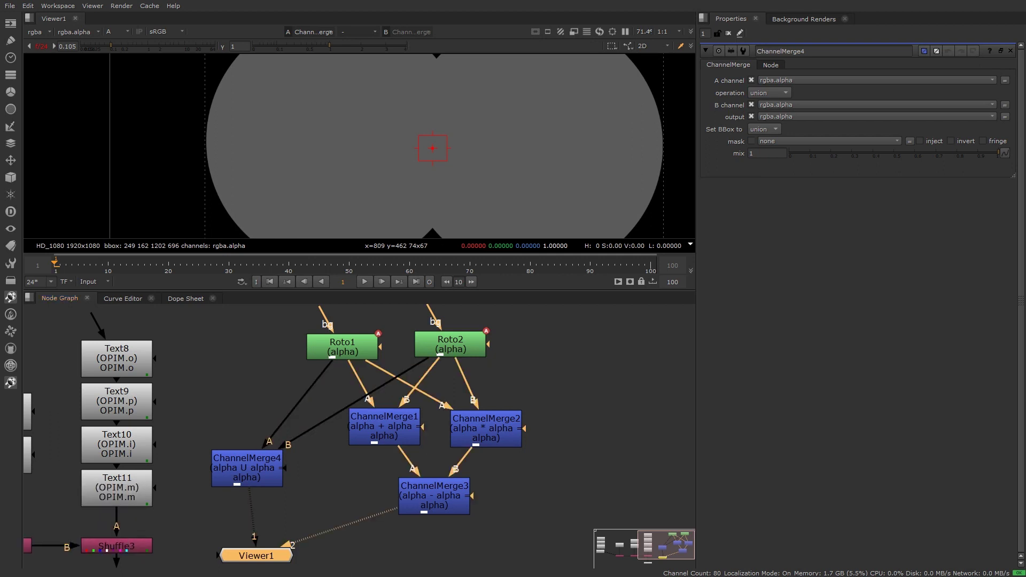